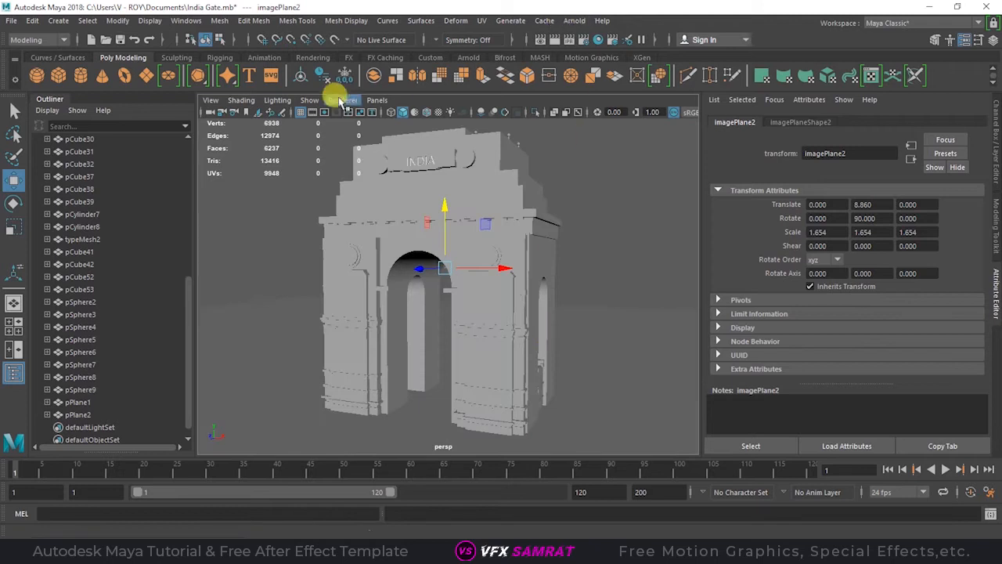
# Add an Arnold skydome light to the finished India Gate scene, render the perspective view, and close the render view
pyautogui.click(574, 20)
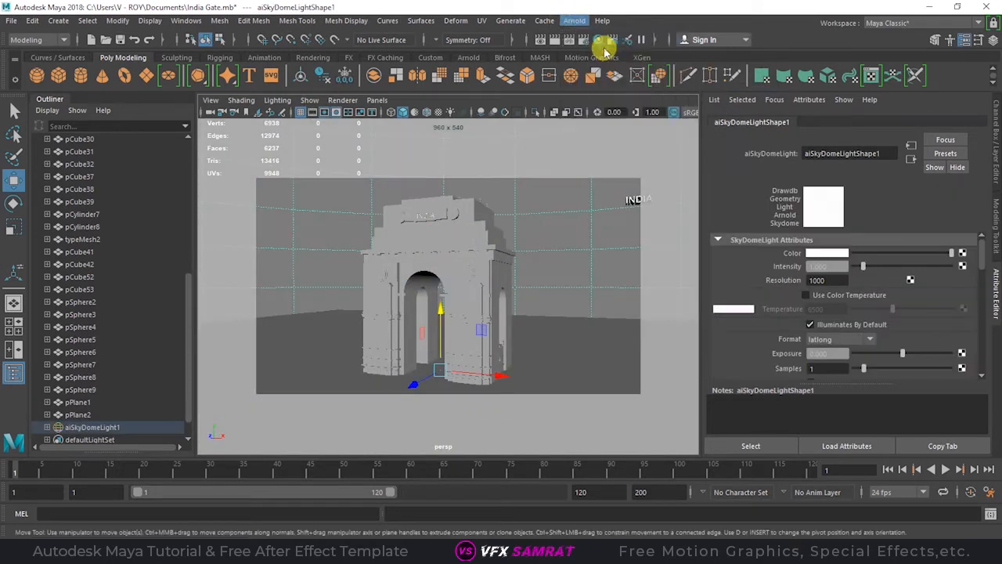
pyautogui.click(591, 44)
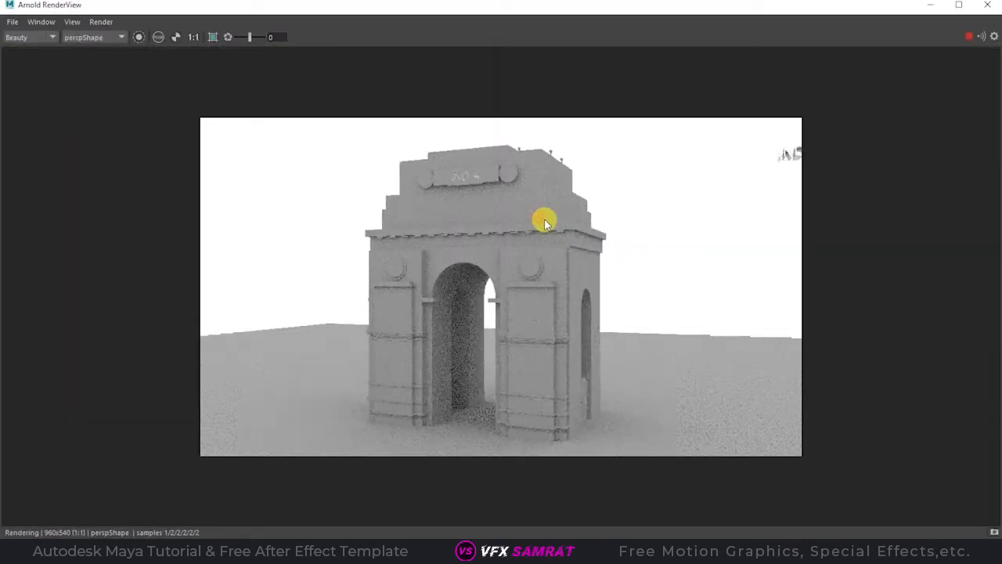
pyautogui.scroll(1, 655, 296)
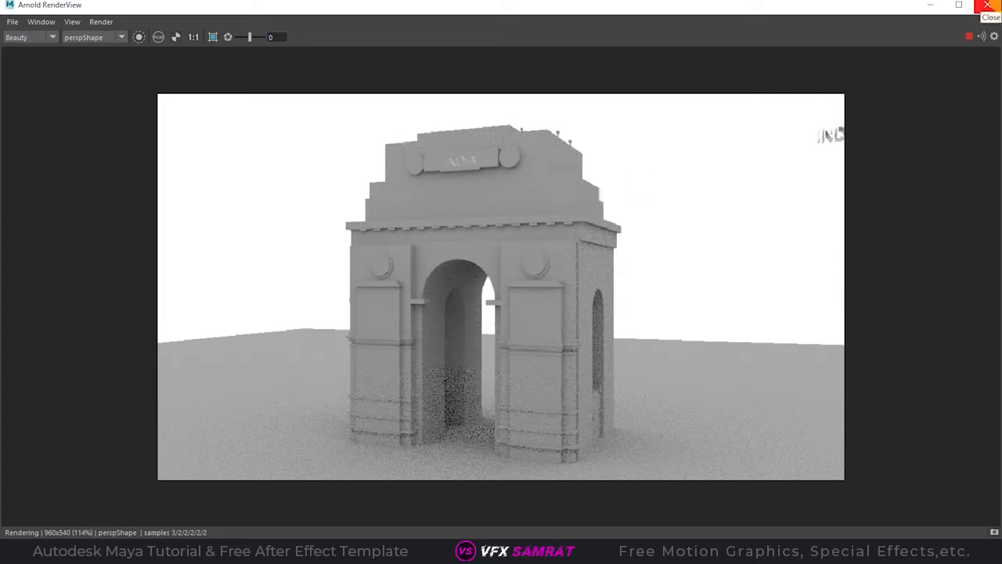
pyautogui.click(988, 5)
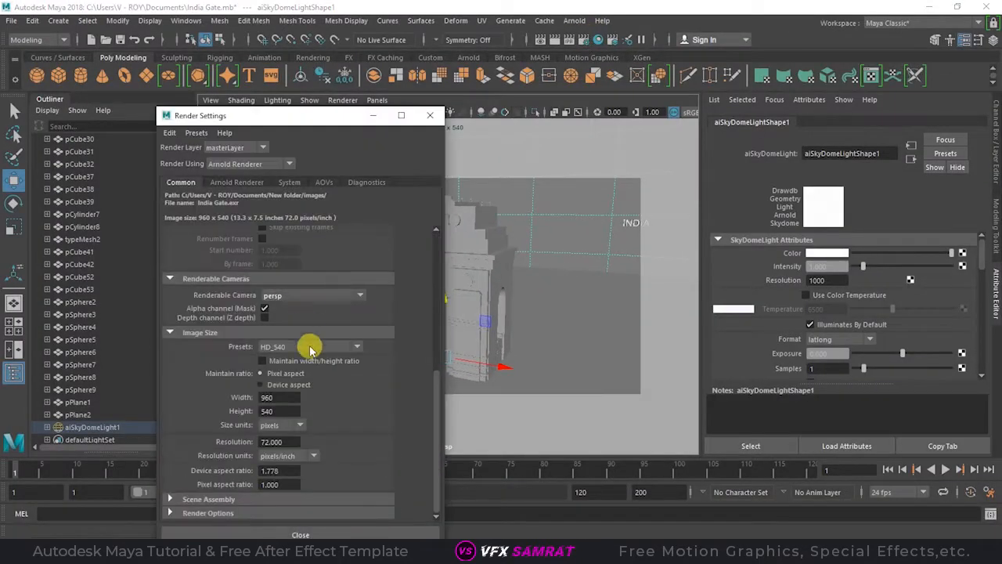
# Set the render image size preset to 1k_Square and close the render settings
pyautogui.click(313, 347)
pyautogui.click(314, 418)
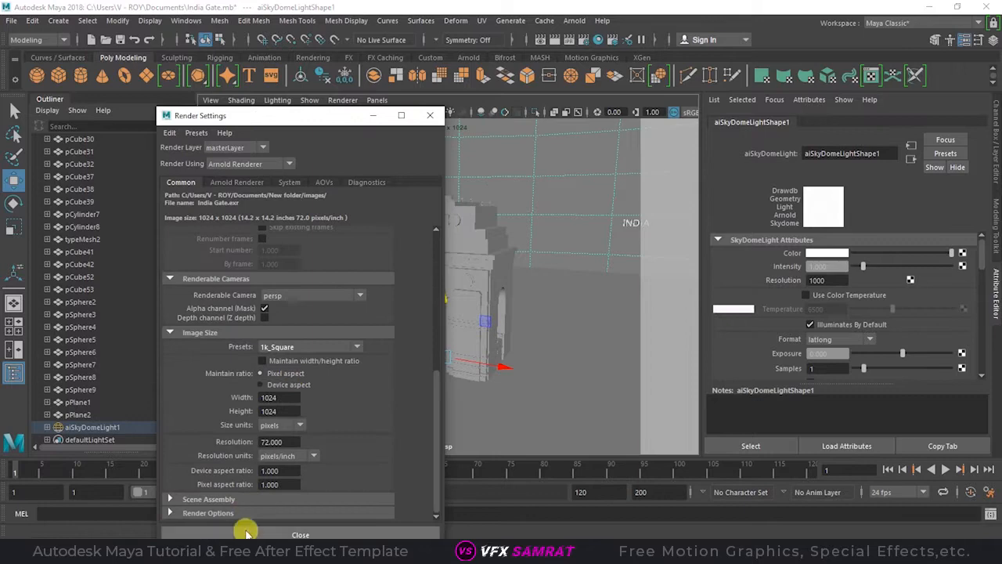
pyautogui.click(250, 530)
# Reframe the gate closer in the perspective view and render it again with Arnold
pyautogui.keyDown('alt'); pyautogui.moveTo(534, 293); pyautogui.dragTo(602, 311, button='right'); pyautogui.keyUp('alt')
pyautogui.keyDown('alt'); pyautogui.moveTo(602, 311); pyautogui.dragTo(544, 264); pyautogui.keyUp('alt')
pyautogui.click(578, 21)
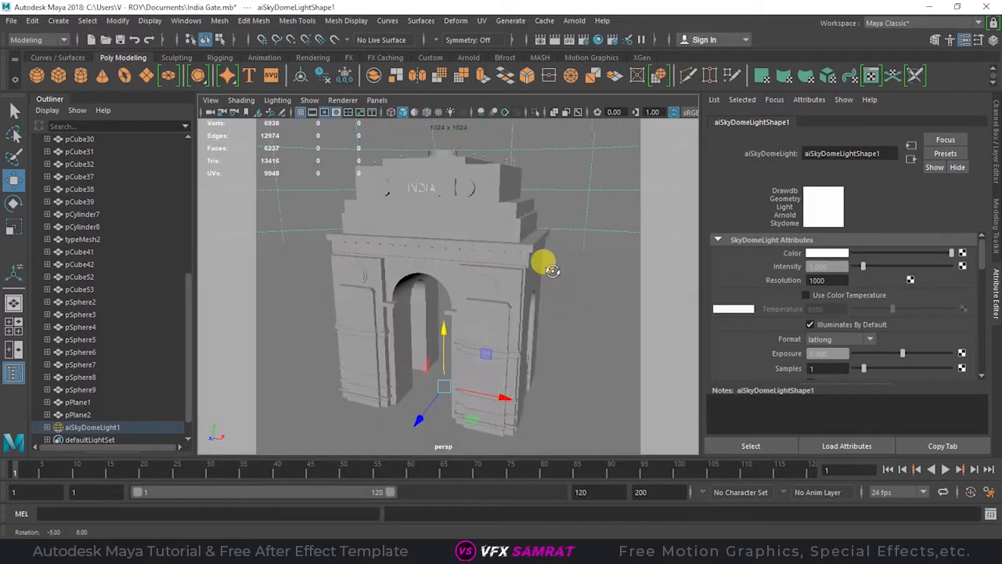
pyautogui.click(587, 43)
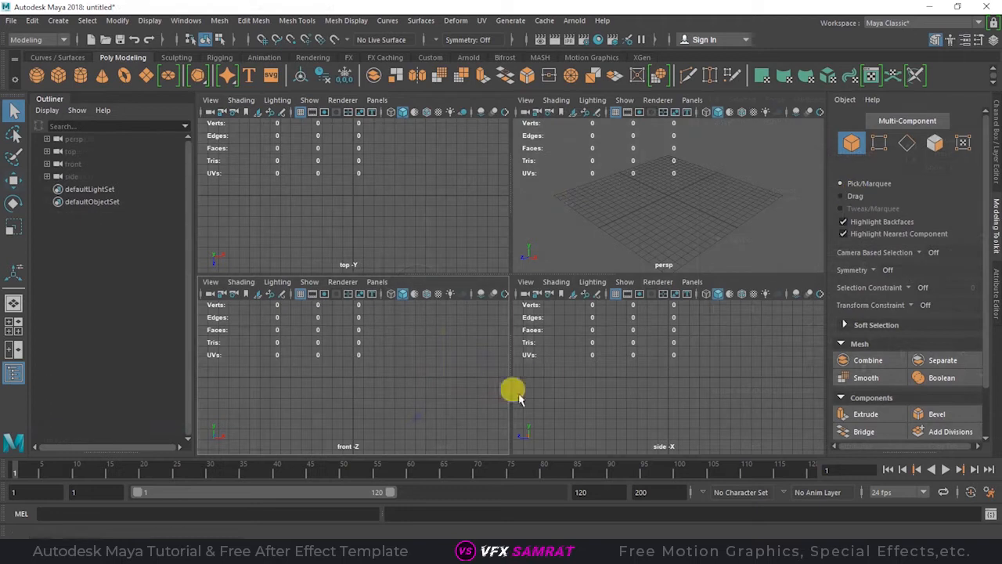
# Import front.jpg from the Pictures folder as an image plane in the front view of the empty scene
pyautogui.press('space')
pyautogui.click(210, 100)
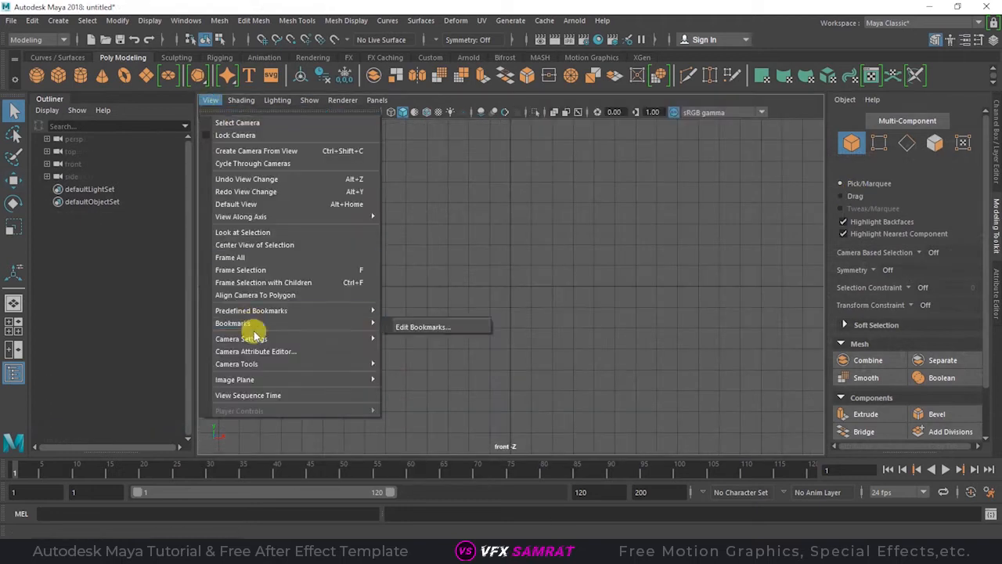
pyautogui.click(413, 381)
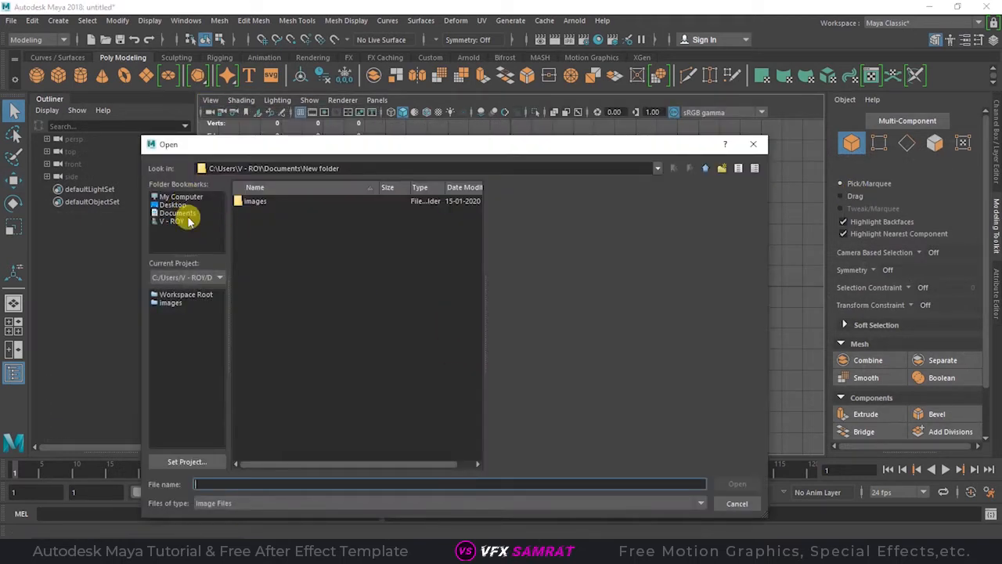
pyautogui.click(173, 221)
pyautogui.doubleClick(276, 321)
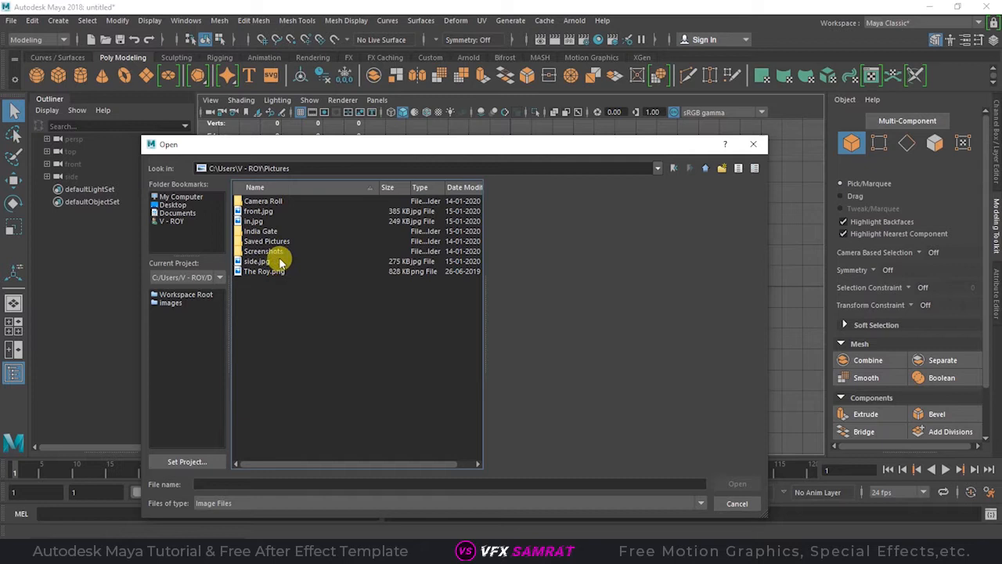
pyautogui.click(258, 211)
pyautogui.click(737, 484)
# Import side.jpg from the Pictures folder as an image plane in the side view
pyautogui.press('space')
pyautogui.press('space')
pyautogui.click(210, 100)
pyautogui.moveTo(368, 378)
pyautogui.click(408, 385)
pyautogui.click(173, 221)
pyautogui.doubleClick(258, 291)
pyautogui.doubleClick(286, 234)
# Select both image planes in the perspective view and scale them up uniformly together
pyautogui.press('space')
pyautogui.press('space')
pyautogui.moveTo(633, 367); pyautogui.dragTo(633, 366)
pyautogui.press('w')
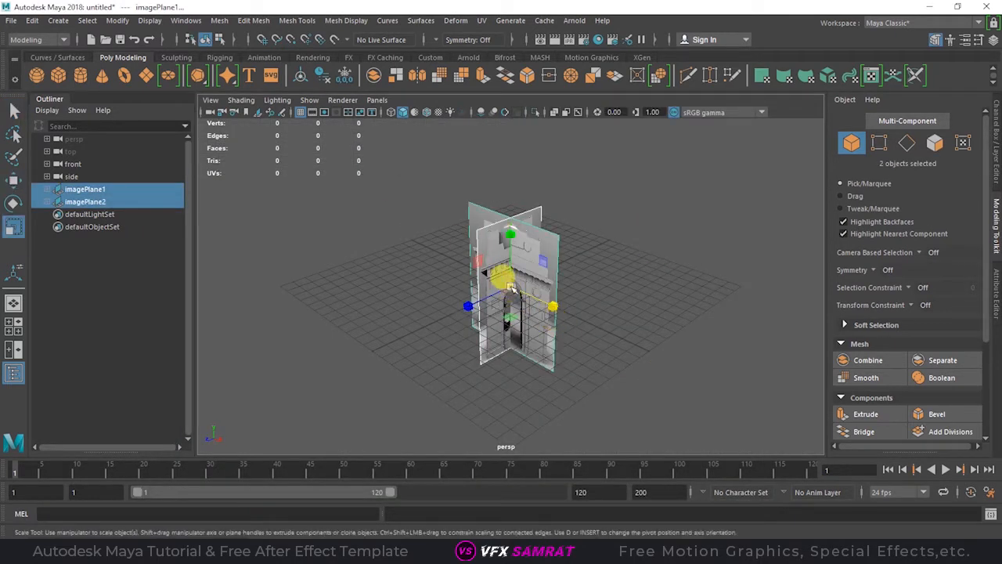
pyautogui.press('space')
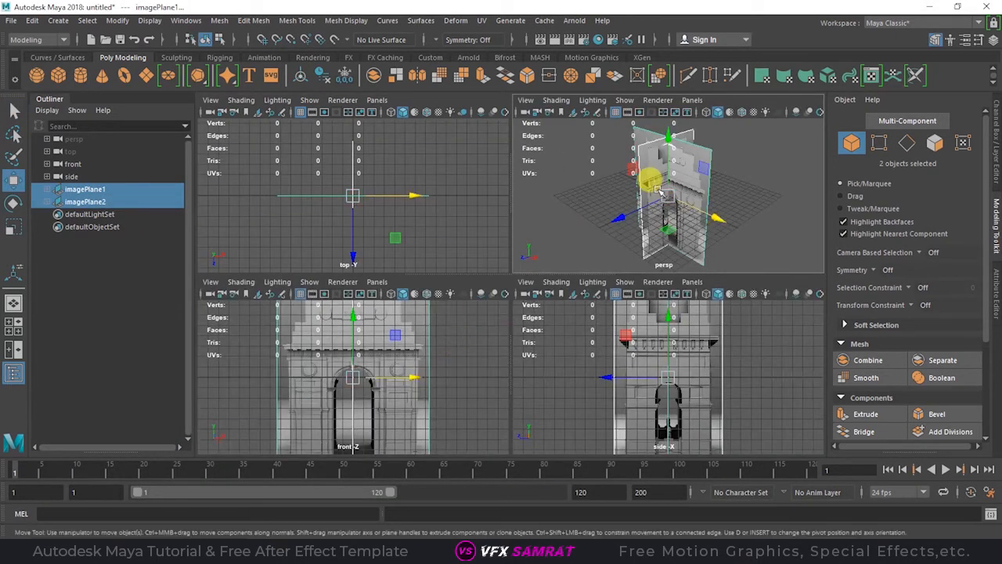
pyautogui.click(590, 197)
# Create a polygon cube in the front view and lower it along the vertical axis into the arch opening
pyautogui.click(416, 347)
pyautogui.press('space')
pyautogui.moveTo(570, 263)
pyautogui.keyDown('alt'); pyautogui.mouseDown(button='right')
pyautogui.moveTo(533, 263)
pyautogui.moveTo(540, 252)
pyautogui.moveTo(553, 272)
pyautogui.mouseUp(button='right'); pyautogui.keyUp('alt')
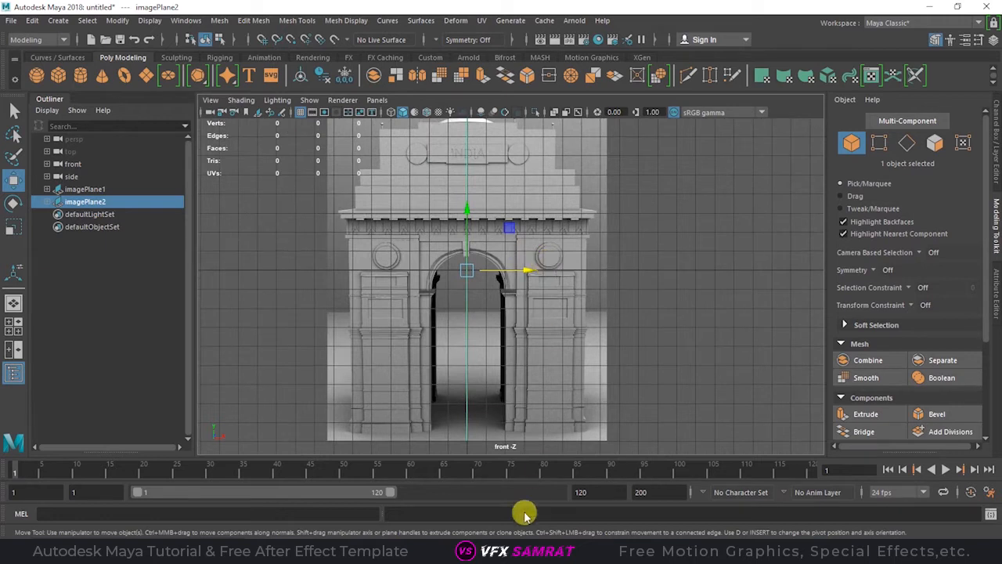
pyautogui.keyDown('alt'); pyautogui.moveTo(647, 218); pyautogui.dragTo(626, 216, button='right'); pyautogui.keyUp('alt')
pyautogui.click(58, 74)
pyautogui.moveTo(463, 231); pyautogui.dragTo(462, 235)
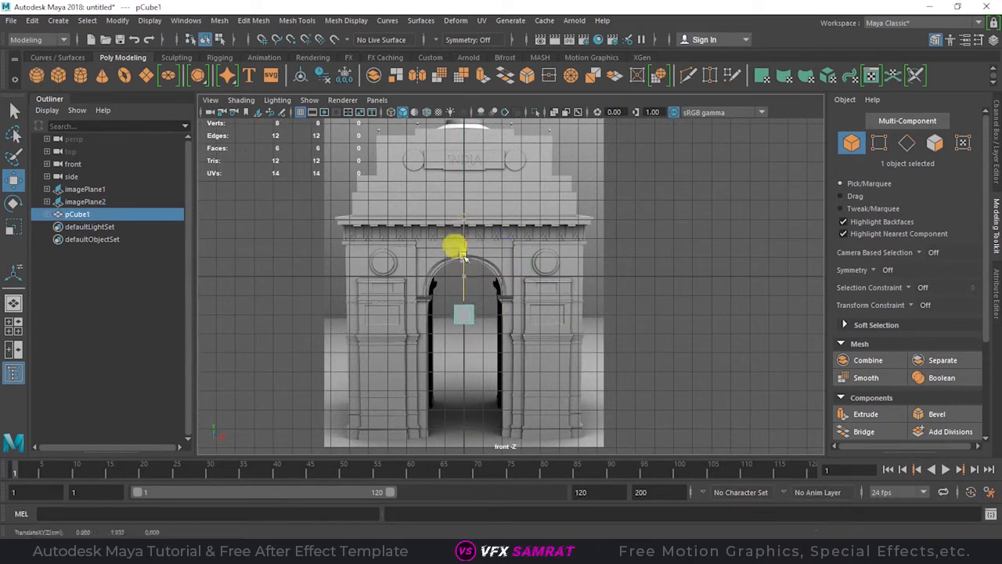
# Scale the cube up to about 11.4 high and 9.8 deep, positioned vertically over the gate's lower body
pyautogui.press('r')
pyautogui.moveTo(462, 338); pyautogui.dragTo(612, 409)
pyautogui.press('w')
pyautogui.moveTo(464, 283); pyautogui.dragTo(479, 273)
pyautogui.press('w')
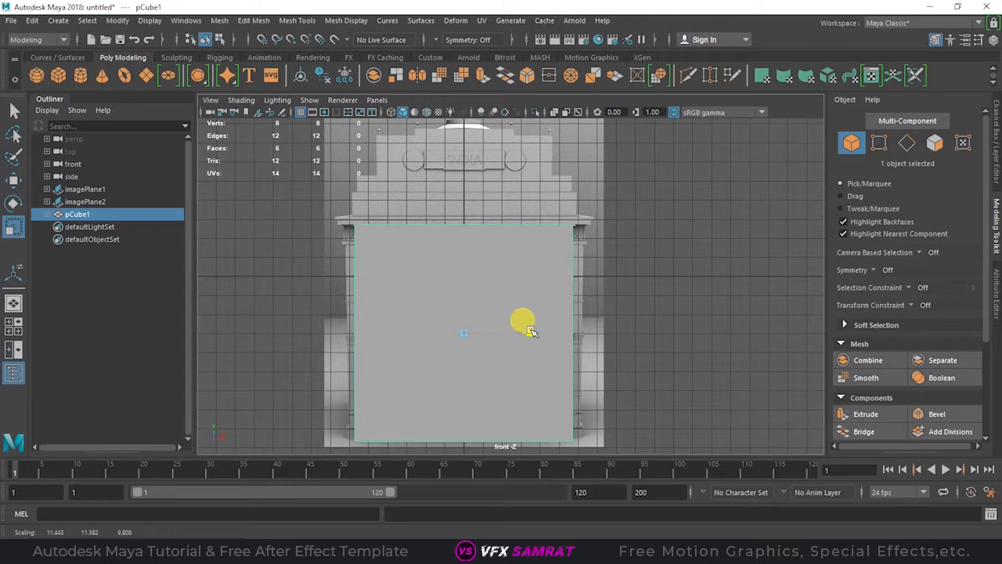
# Widen the cube to the gate's outer piers and fit its height between the ground and the frieze's underside
pyautogui.press('w')
pyautogui.moveTo(535, 330); pyautogui.dragTo(647, 327)
pyautogui.hotkey('ctrl', 'z')
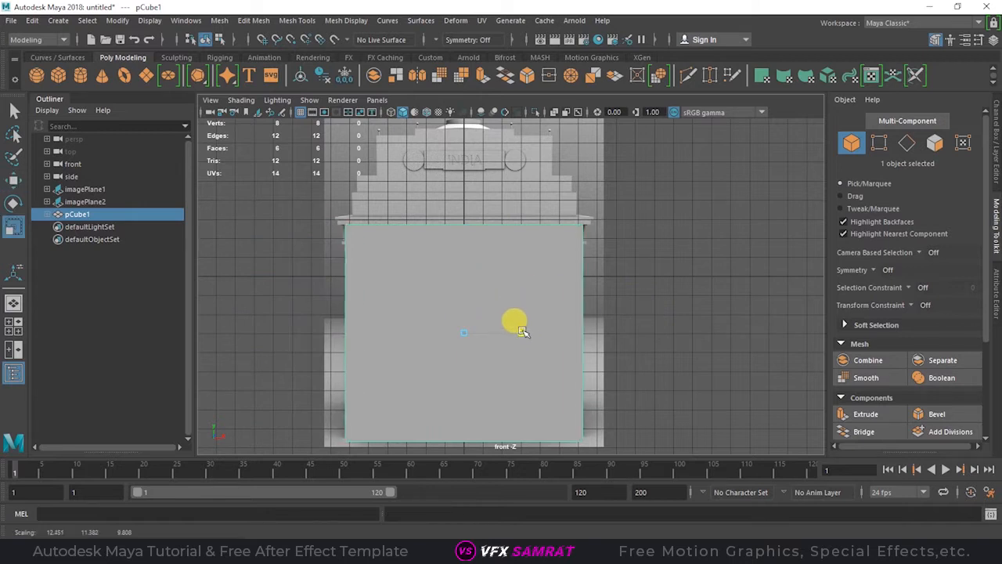
pyautogui.moveTo(465, 274)
pyautogui.mouseDown()
pyautogui.moveTo(472, 293)
pyautogui.moveTo(477, 280)
pyautogui.mouseUp()
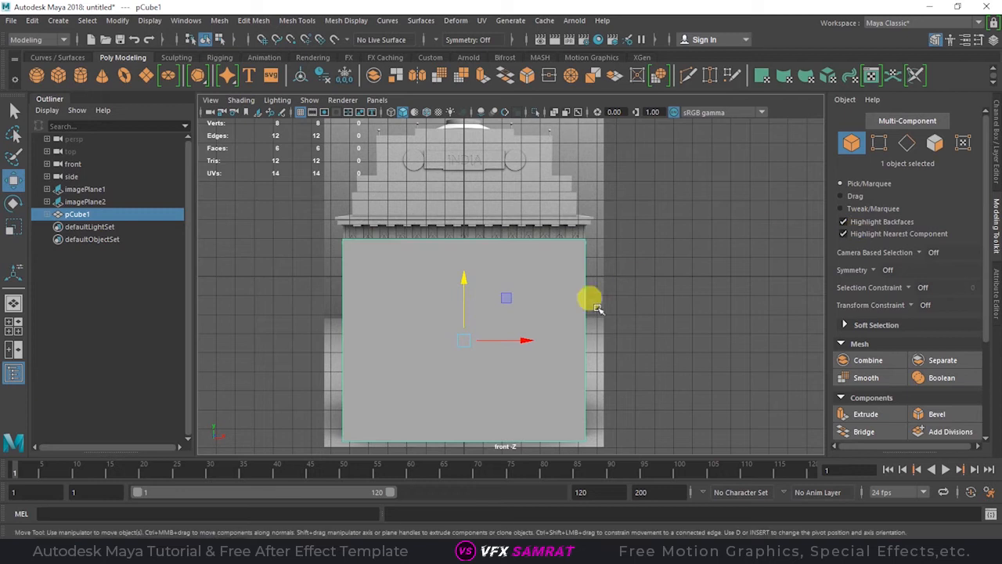
pyautogui.press('space')
pyautogui.press('space')
pyautogui.keyDown('alt'); pyautogui.moveTo(636, 251); pyautogui.dragTo(665, 246); pyautogui.keyUp('alt')
# Set the cube's subdivisions to width 3, height 4 and depth 5
pyautogui.press('space')
pyautogui.press('space')
pyautogui.click(995, 285)
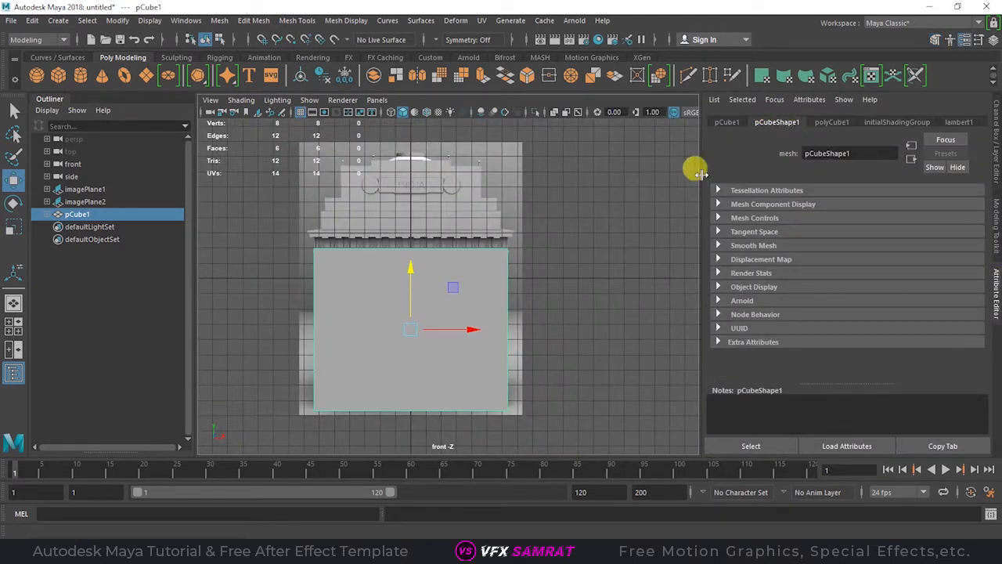
pyautogui.click(832, 122)
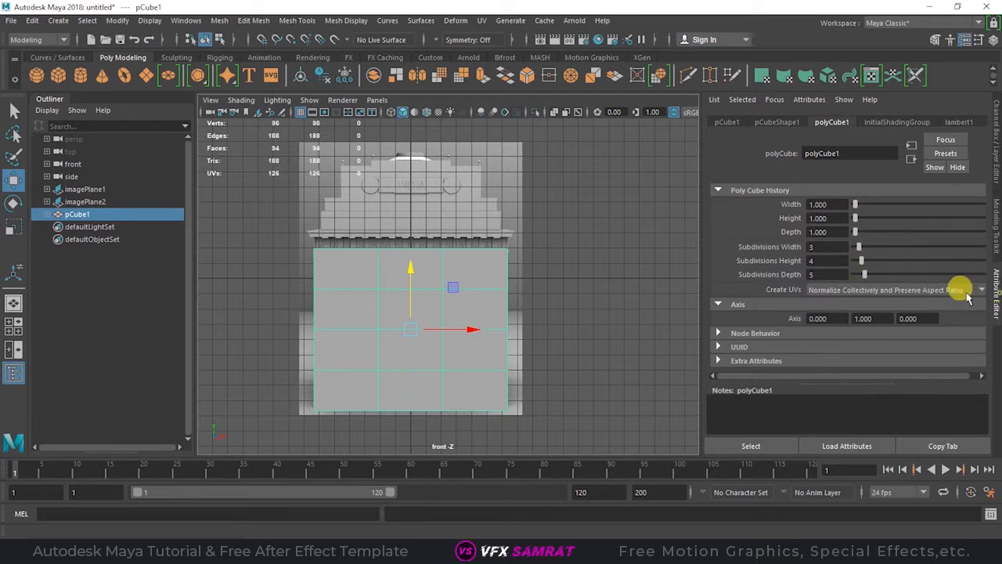
pyautogui.click(995, 293)
# Scale down the cube's depth to fit the gate body in the side reference image
pyautogui.press('space')
pyautogui.press('space')
pyautogui.keyDown('alt'); pyautogui.moveTo(678, 235); pyautogui.dragTo(630, 227); pyautogui.keyUp('alt')
pyautogui.click(995, 291)
pyautogui.keyDown('alt'); pyautogui.moveTo(601, 277); pyautogui.dragTo(488, 297); pyautogui.keyUp('alt')
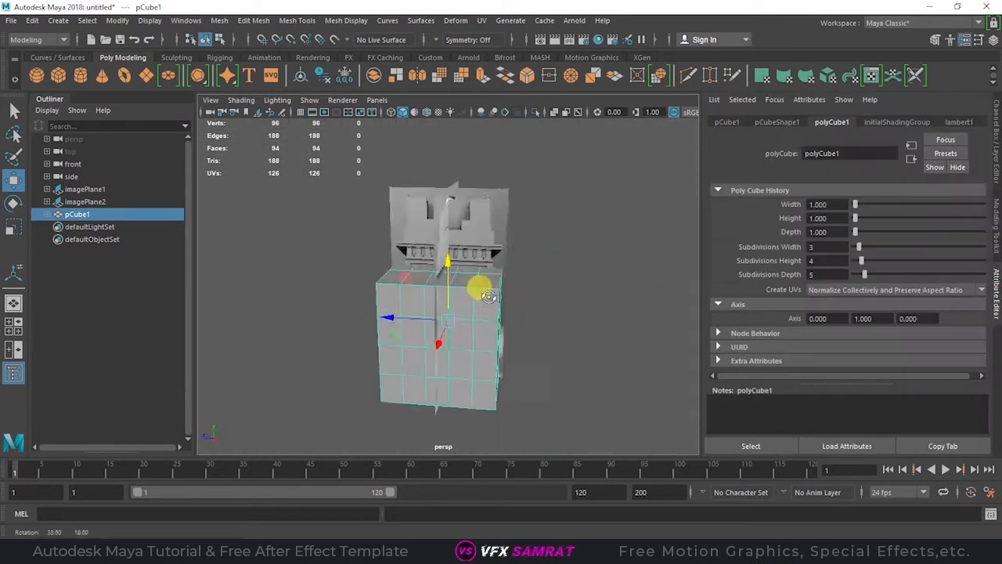
pyautogui.press('space')
pyautogui.press('space')
pyautogui.press('space')
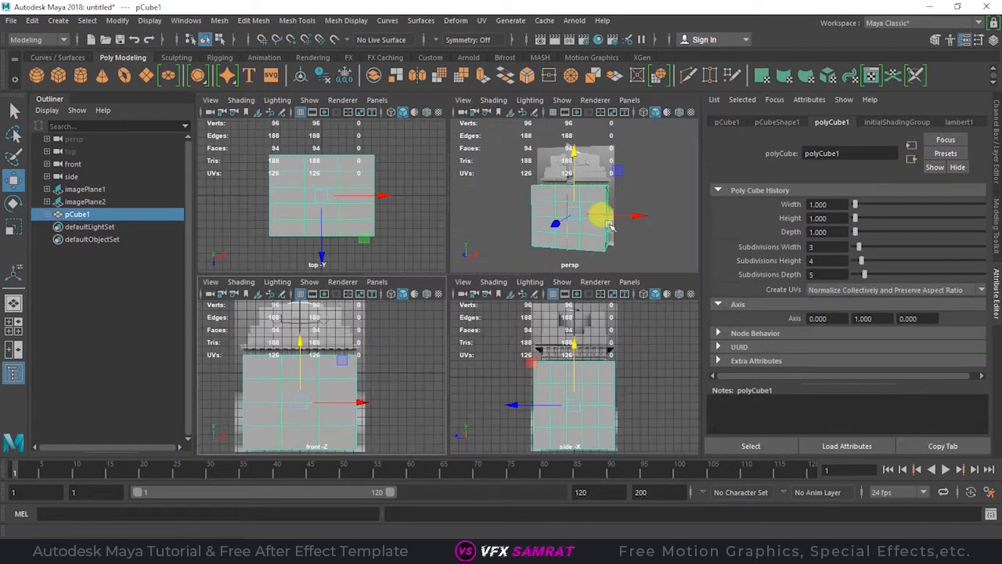
pyautogui.press('space')
pyautogui.scroll(6, 548, 245)
pyautogui.keyDown('alt'); pyautogui.moveTo(548, 246); pyautogui.dragTo(429, 260); pyautogui.keyUp('alt')
pyautogui.press('r')
pyautogui.moveTo(418, 347); pyautogui.dragTo(393, 401)
pyautogui.scroll(-6, 381, 347)
pyautogui.keyDown('alt'); pyautogui.moveTo(391, 341); pyautogui.dragTo(476, 308); pyautogui.keyUp('alt')
pyautogui.press('w')
# Toggle the visibility of both image planes off and on, and hide the cube
pyautogui.press('space')
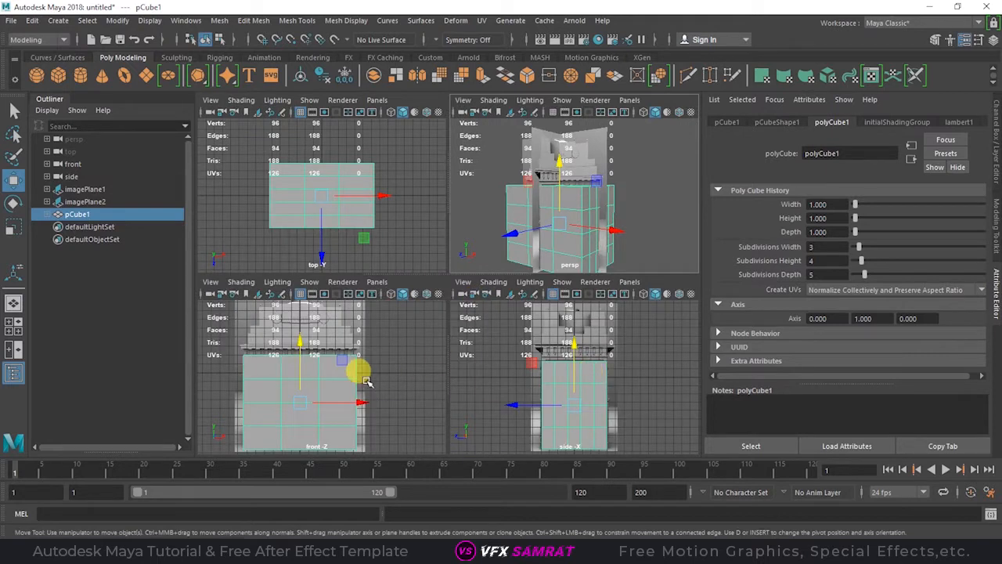
pyautogui.press('space')
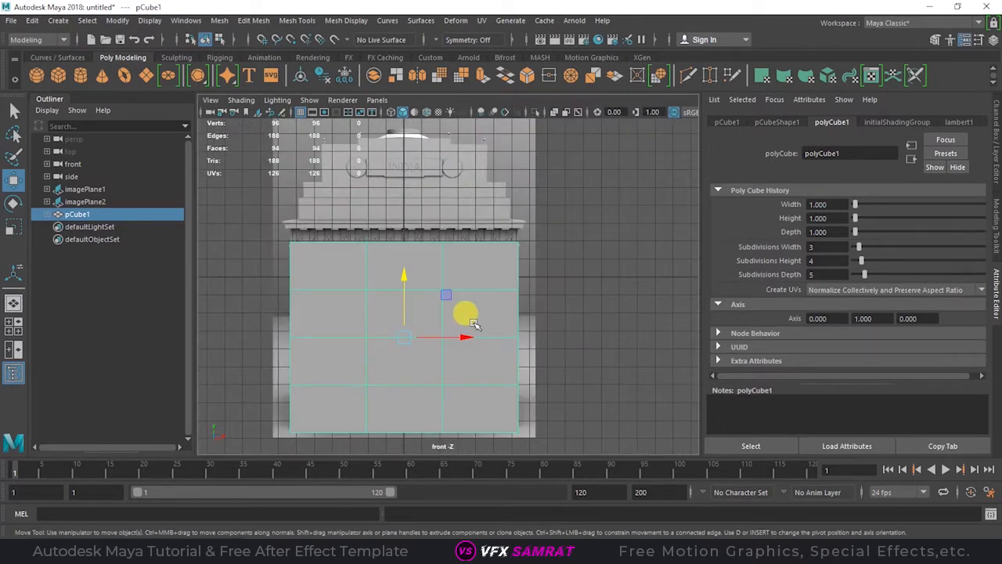
pyautogui.click(586, 287)
pyautogui.press('space')
pyautogui.press('space')
pyautogui.click(117, 190)
pyautogui.press('h')
pyautogui.click(121, 202)
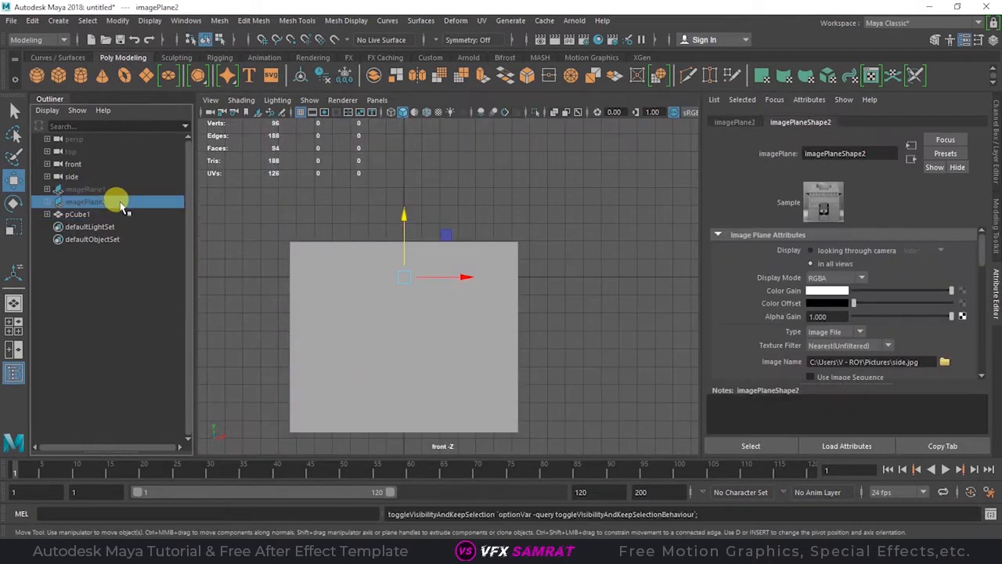
pyautogui.press('h')
pyautogui.click(117, 215)
pyautogui.press('h')
# Toggle the grid off and on in the orthographic views while viewing the reference images
pyautogui.click(533, 279)
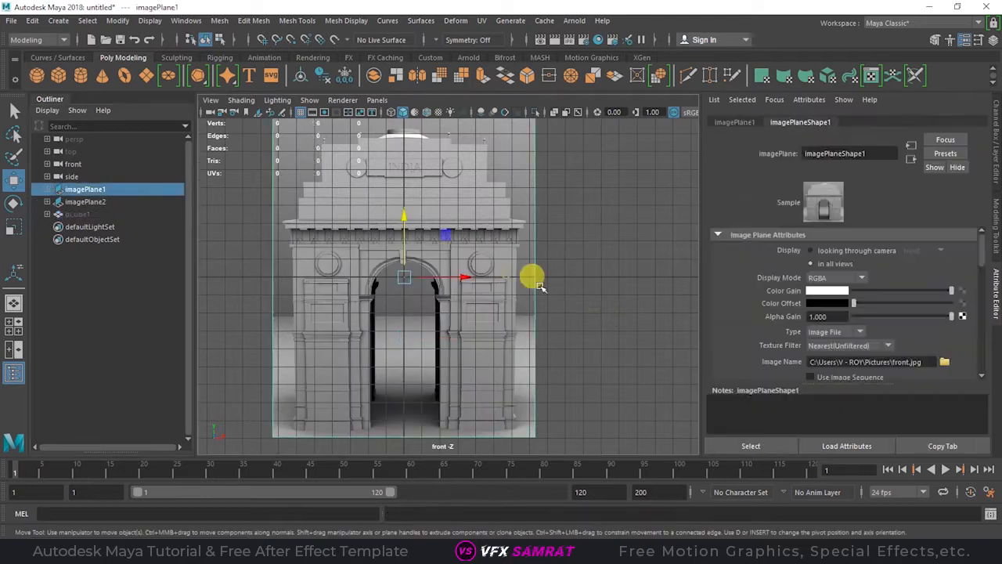
pyautogui.keyDown('alt'); pyautogui.moveTo(538, 281); pyautogui.dragTo(553, 289, button='middle'); pyautogui.keyUp('alt')
pyautogui.click(301, 113)
pyautogui.click(301, 113)
pyautogui.press('space')
pyautogui.press('space')
pyautogui.click(301, 113)
pyautogui.click(302, 112)
pyautogui.press('space')
pyautogui.press('space')
# Undo the last change and show the hidden cube again
pyautogui.click(605, 269)
pyautogui.keyDown('alt'); pyautogui.moveTo(605, 269); pyautogui.dragTo(562, 253); pyautogui.keyUp('alt')
pyautogui.hotkey('ctrl', 'z')
pyautogui.press('space')
pyautogui.click(88, 215)
pyautogui.press('h')
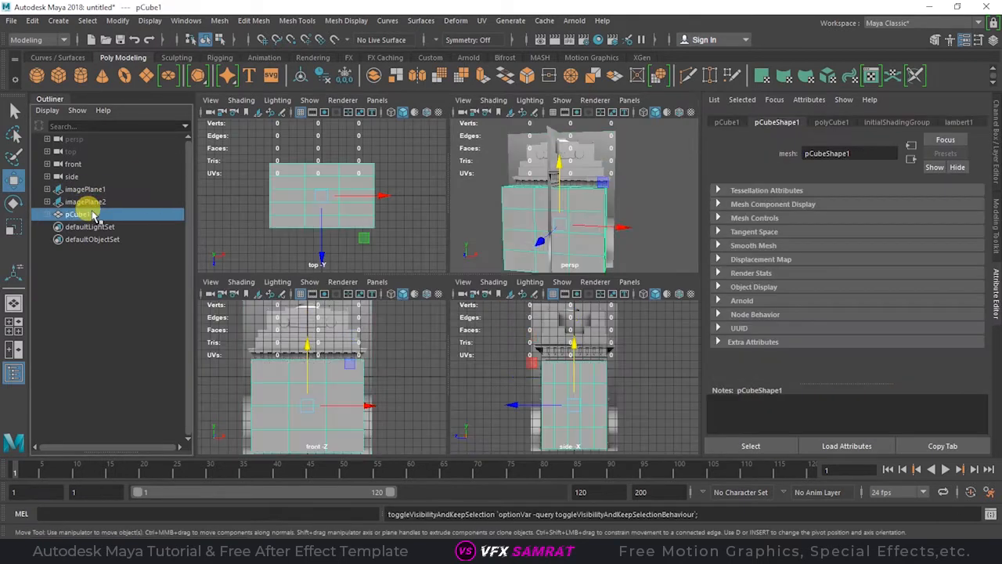
pyautogui.press('space')
pyautogui.moveTo(490, 345); pyautogui.dragTo(698, 350)
pyautogui.scroll(-6, 439, 294)
pyautogui.hotkey('ctrl', 'z')
pyautogui.hotkey('ctrl', 'z')
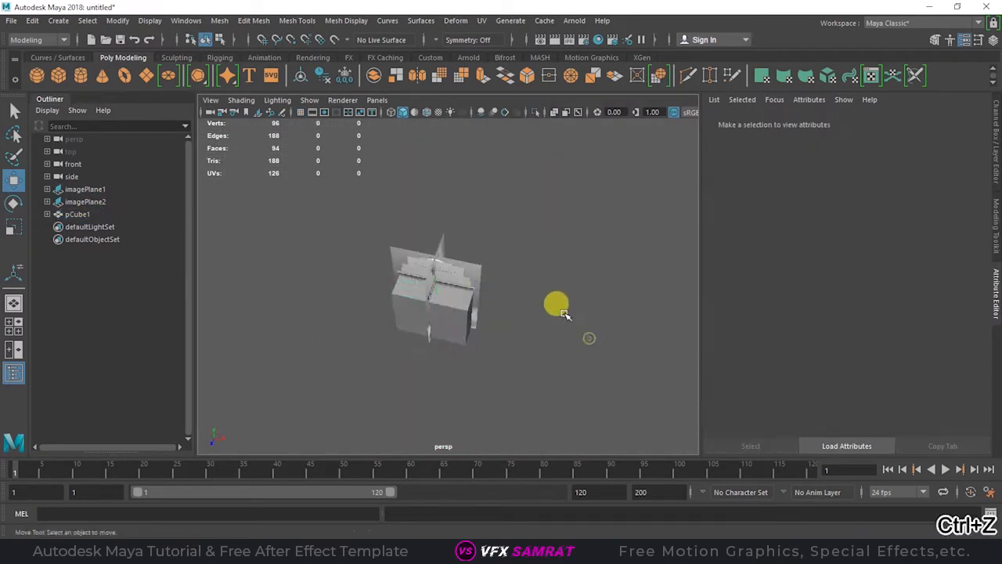
pyautogui.scroll(5, 503, 264)
# Select the cube, enable the default material and display the front view in wireframe over the reference
pyautogui.click(501, 316)
pyautogui.press('space')
pyautogui.press('space')
pyautogui.press('4')
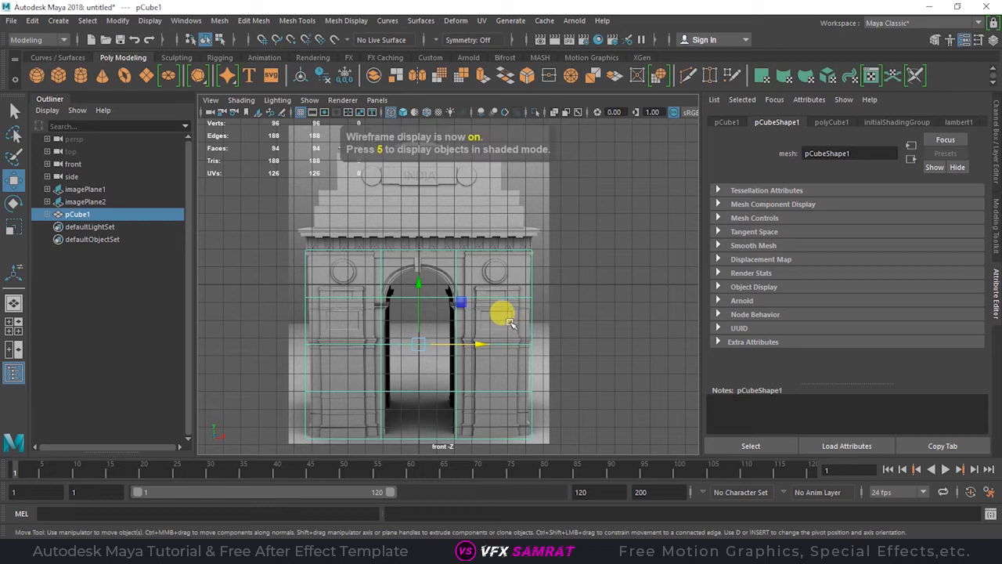
pyautogui.scroll(2, 503, 307)
pyautogui.press('5')
pyautogui.click(241, 99)
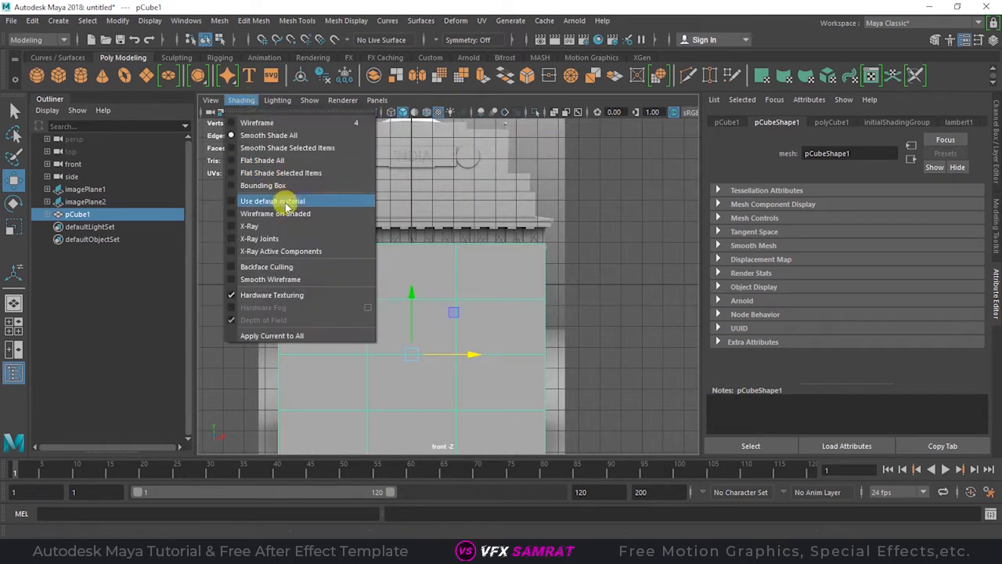
pyautogui.click(287, 201)
pyautogui.press('4')
# Duplicate the cube, flatten the copy into a thin horizontal band and raise it to the top of the main block
pyautogui.keyDown('alt'); pyautogui.moveTo(549, 282); pyautogui.dragTo(550, 248, button='middle'); pyautogui.keyUp('alt')
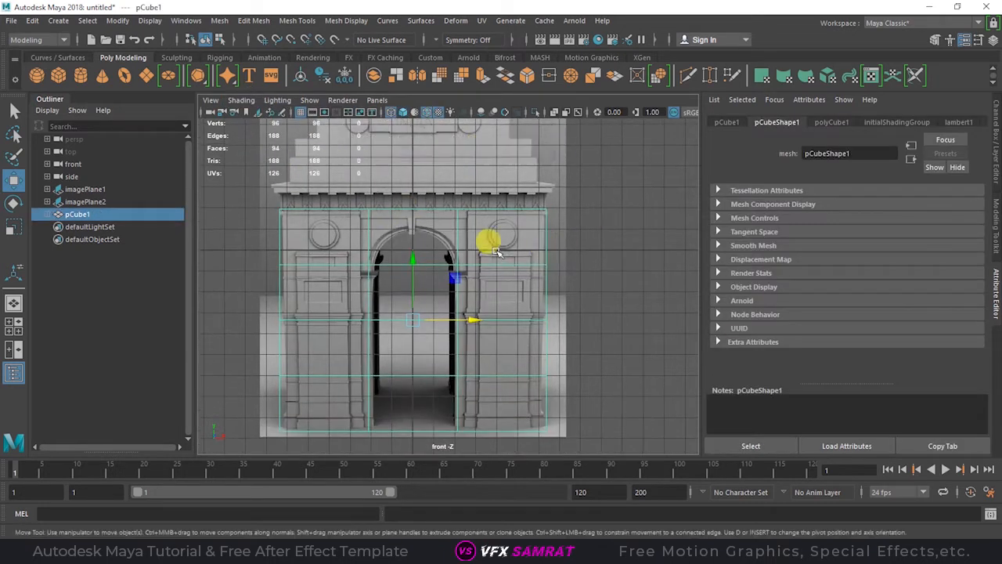
pyautogui.scroll(2, 454, 223)
pyautogui.hotkey('ctrl', 'd')
pyautogui.press('r')
pyautogui.moveTo(420, 226); pyautogui.dragTo(423, 188)
pyautogui.keyDown('alt'); pyautogui.moveTo(460, 213); pyautogui.dragTo(486, 255, button='middle'); pyautogui.keyUp('alt')
pyautogui.scroll(2, 470, 250)
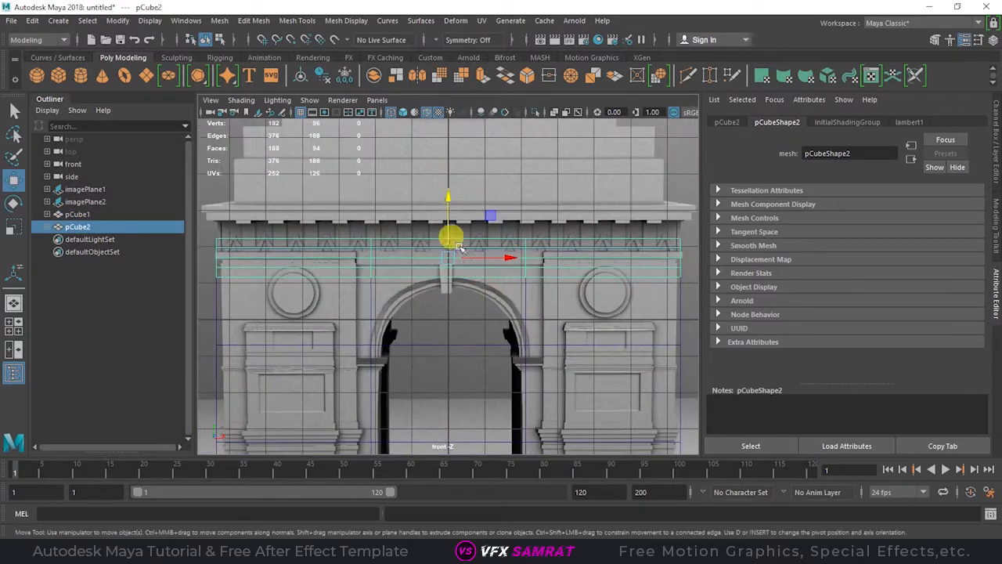
# Fit the band to the frieze beneath the cornice, about 13.0 wide and 1.08 high
pyautogui.press('w')
pyautogui.press('w')
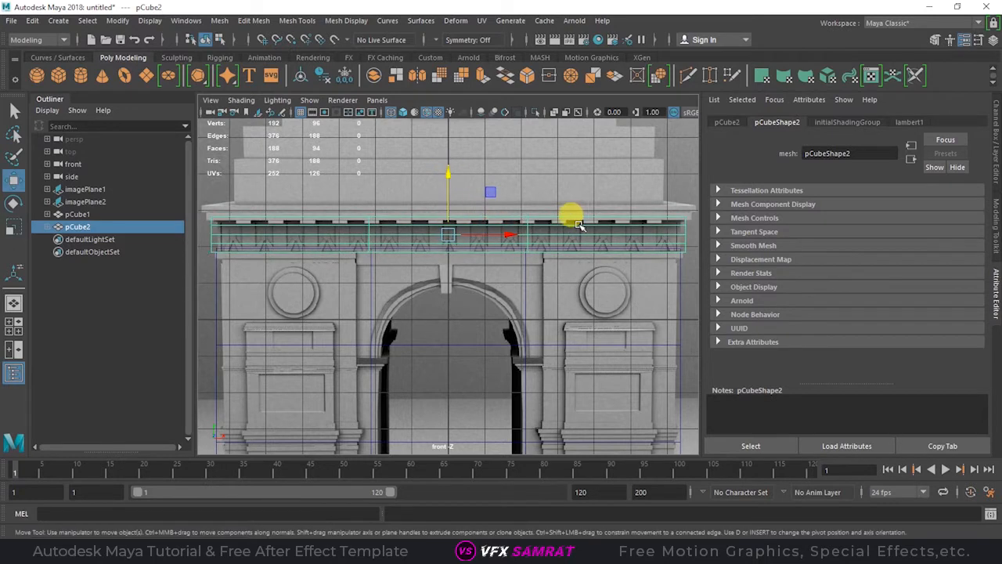
pyautogui.press('r')
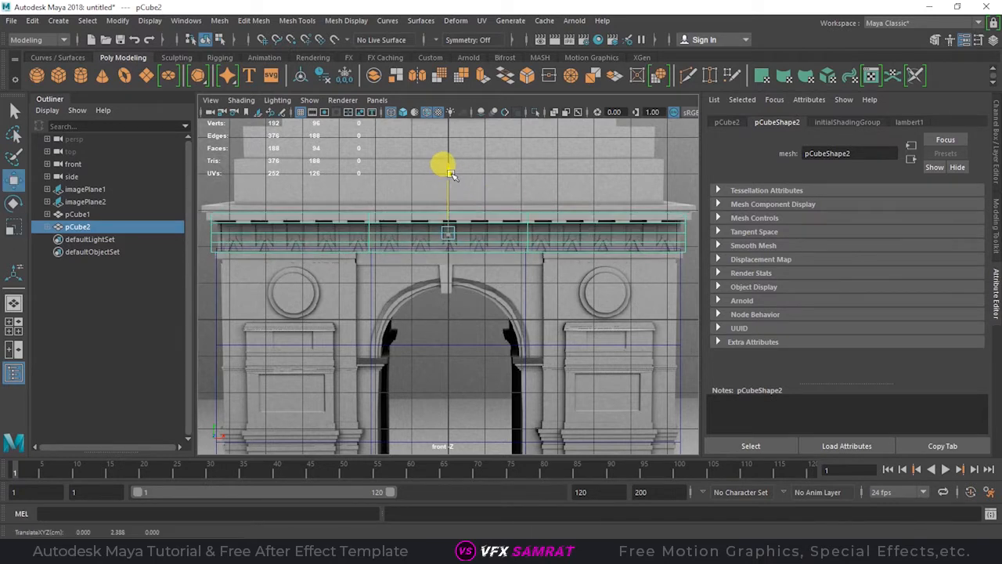
# Scale the band's depth in the side view to match the frieze in the side reference, using wireframe display
pyautogui.press('space')
pyautogui.press('space')
pyautogui.press('4')
pyautogui.keyDown('alt'); pyautogui.moveTo(487, 268); pyautogui.dragTo(513, 312, button='middle'); pyautogui.keyUp('alt')
pyautogui.scroll(4, 493, 320)
pyautogui.scroll(-2, 492, 311)
pyautogui.press('space')
pyautogui.press('space')
pyautogui.scroll(2, 482, 321)
pyautogui.scroll(1, 508, 270)
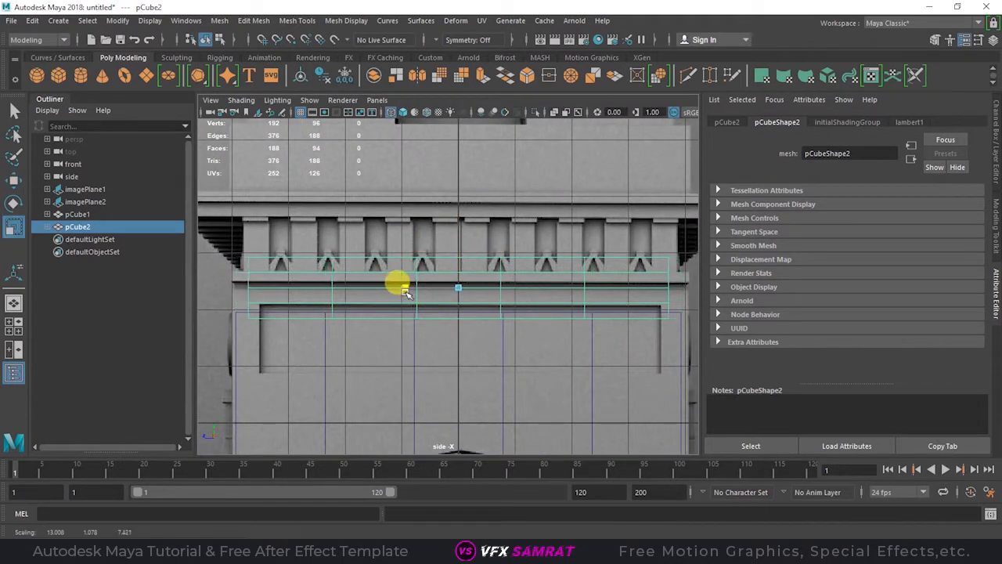
# Inspect the frieze band's fit on the main block in the perspective and front views, reselecting the band
pyautogui.press('space')
pyautogui.press('space')
pyautogui.keyDown('alt'); pyautogui.moveTo(402, 305); pyautogui.dragTo(509, 274); pyautogui.keyUp('alt')
pyautogui.click(529, 268)
pyautogui.scroll(4, 485, 268)
pyautogui.click(496, 267)
pyautogui.press('space')
pyautogui.press('space')
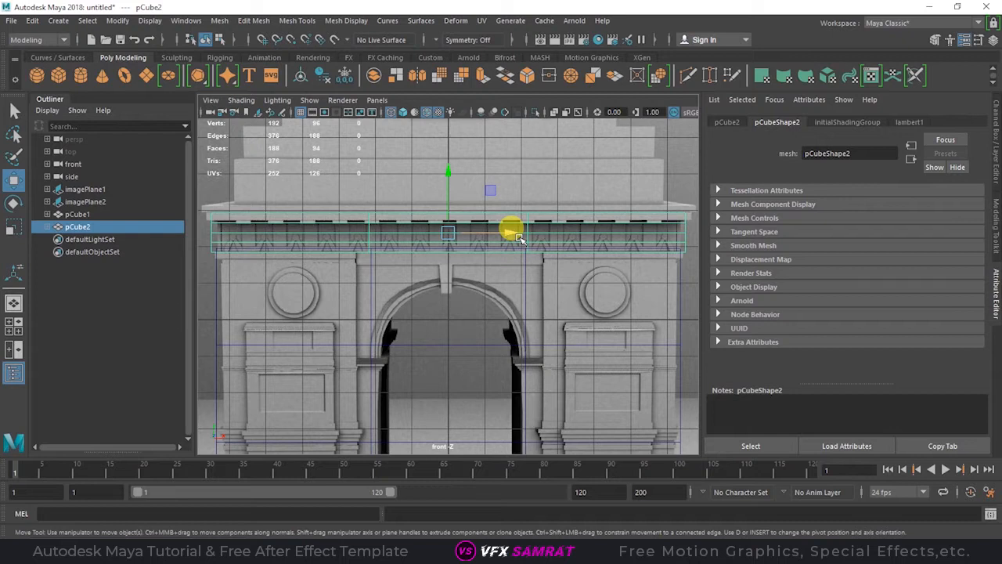
# Duplicate the main block, raise the copy above the cornice and narrow it to the lowest attic tier's width
pyautogui.keyDown('alt'); pyautogui.moveTo(517, 239); pyautogui.dragTo(538, 307, button='middle'); pyautogui.keyUp('alt')
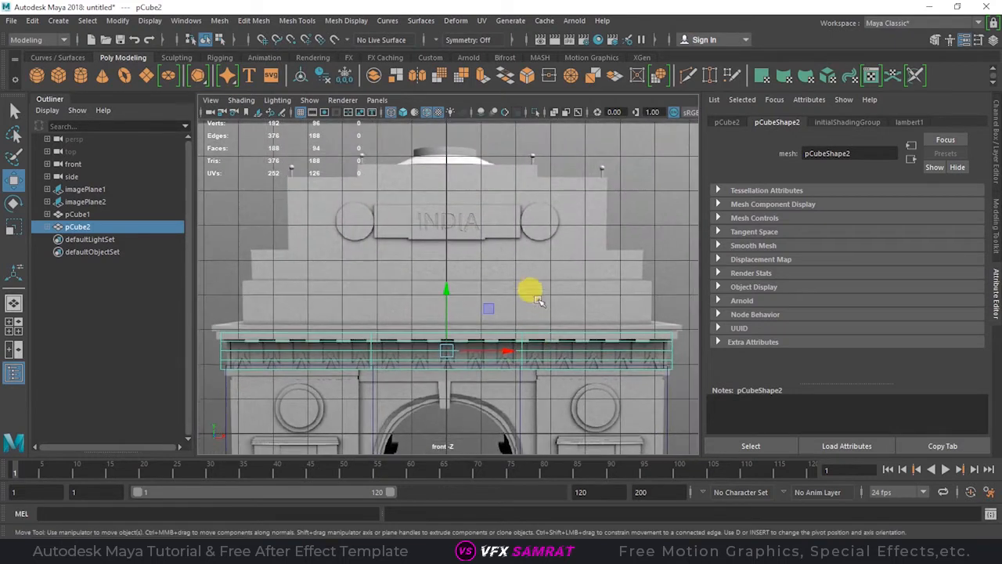
pyautogui.click(518, 388)
pyautogui.press('4')
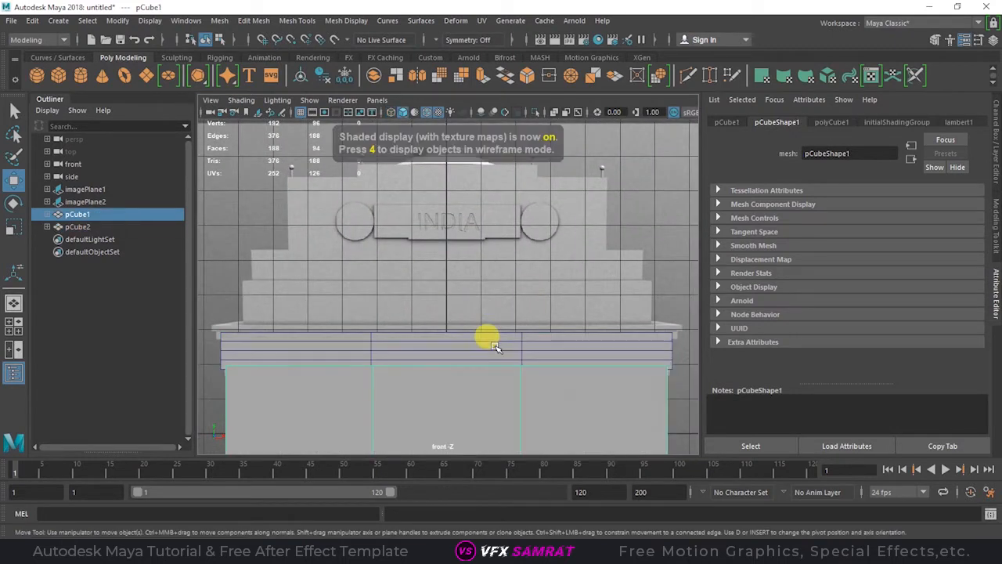
pyautogui.scroll(-2, 485, 348)
pyautogui.hotkey('ctrl', 'd')
pyautogui.moveTo(447, 387); pyautogui.dragTo(446, 219)
pyautogui.scroll(3, 494, 275)
pyautogui.press('r')
pyautogui.press('w')
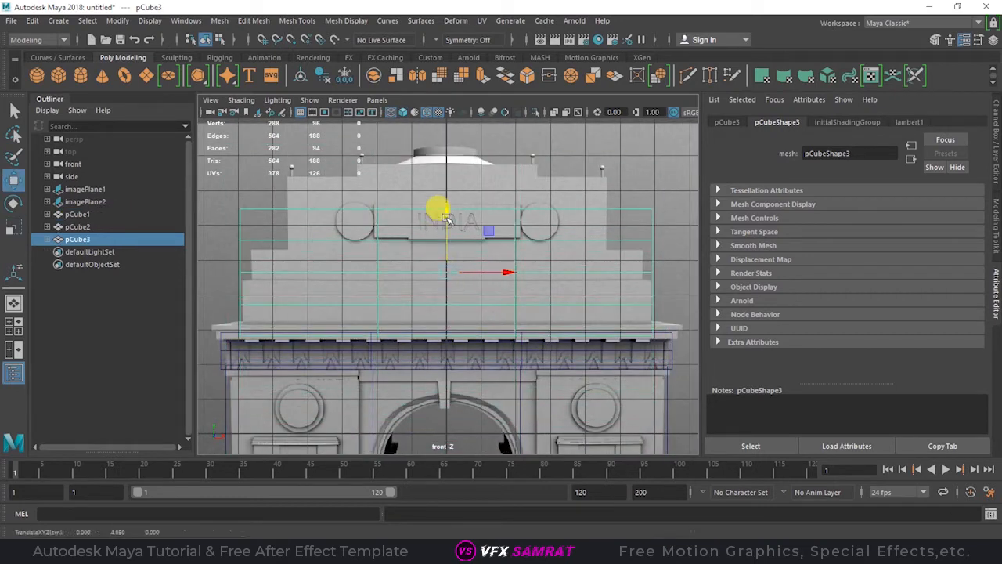
# Flatten the copy and set its height position to match the lowest attic tier in the front reference
pyautogui.scroll(1, 484, 266)
pyautogui.keyDown('alt'); pyautogui.moveTo(484, 266); pyautogui.dragTo(489, 270, button='middle'); pyautogui.keyUp('alt')
pyautogui.moveTo(453, 219); pyautogui.dragTo(458, 226)
pyautogui.press('w')
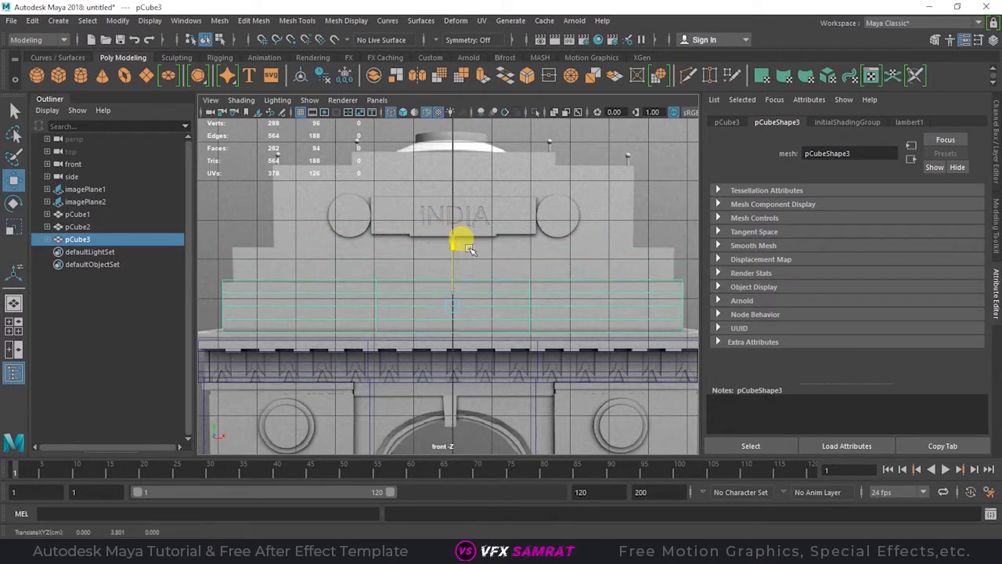
# Duplicate the lowest tier, raise the copy and shrink it to fit the second attic step
pyautogui.hotkey('ctrl', 'd')
pyautogui.moveTo(463, 246); pyautogui.dragTo(462, 200)
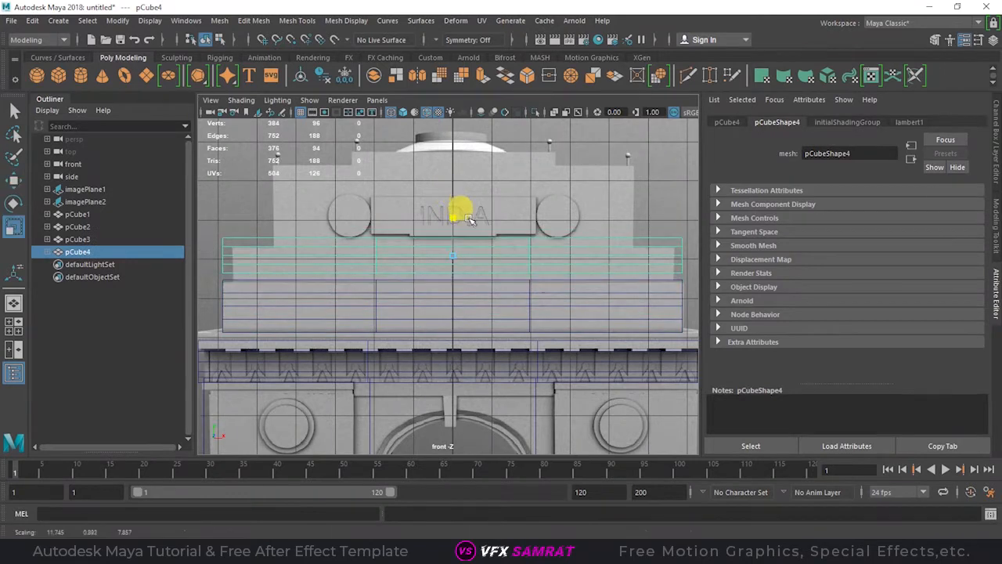
pyautogui.press('w')
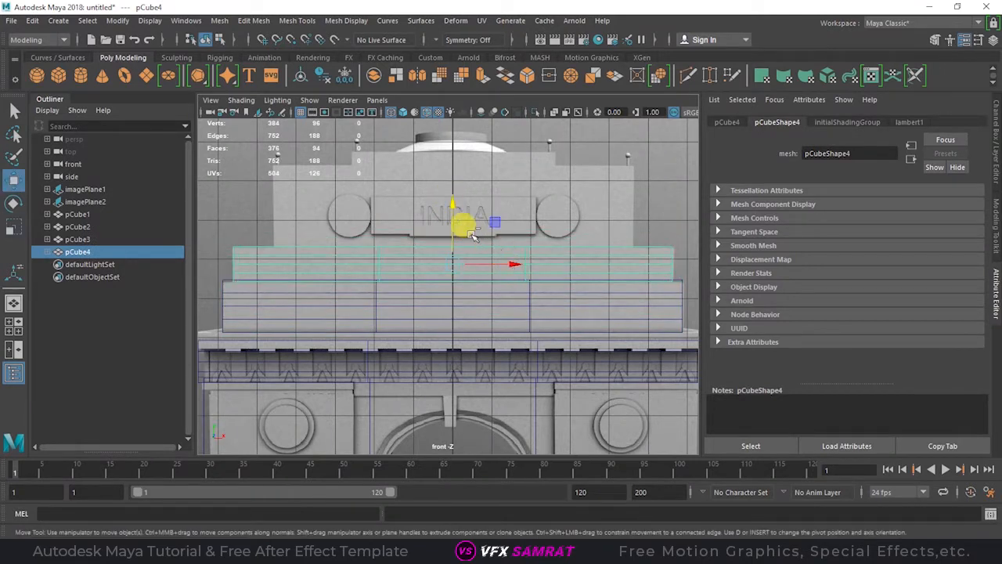
# Duplicate the second tier and fit the copy to the block behind the INDIA lettering, about 9.2 wide and 2.1 high
pyautogui.hotkey('ctrl', 'd')
pyautogui.moveTo(462, 213); pyautogui.dragTo(462, 171)
pyautogui.keyDown('alt'); pyautogui.moveTo(462, 171); pyautogui.dragTo(467, 230, button='middle'); pyautogui.keyUp('alt')
pyautogui.press('r')
pyautogui.moveTo(515, 281); pyautogui.dragTo(458, 210)
pyautogui.press('w')
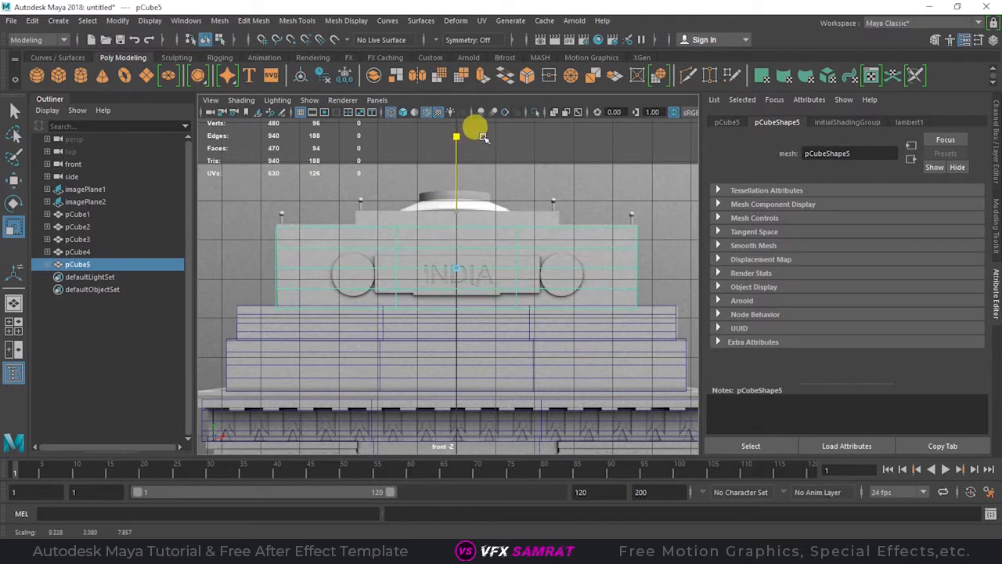
pyautogui.press('w')
pyautogui.click(464, 203)
# Duplicate the INDIA block and fit the copy to the thin top slab, about 5.2 wide and 0.48 high
pyautogui.scroll(2, 503, 206)
pyautogui.hotkey('ctrl', 'd')
pyautogui.moveTo(464, 201); pyautogui.dragTo(464, 153)
pyautogui.press('r')
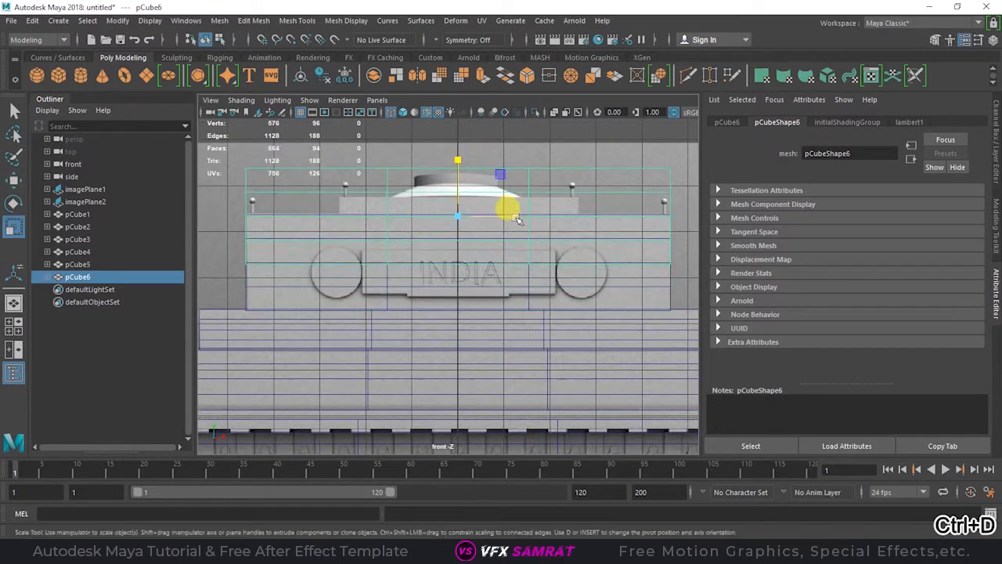
pyautogui.moveTo(515, 217); pyautogui.dragTo(490, 208)
pyautogui.press('w')
pyautogui.moveTo(459, 154); pyautogui.dragTo(459, 147)
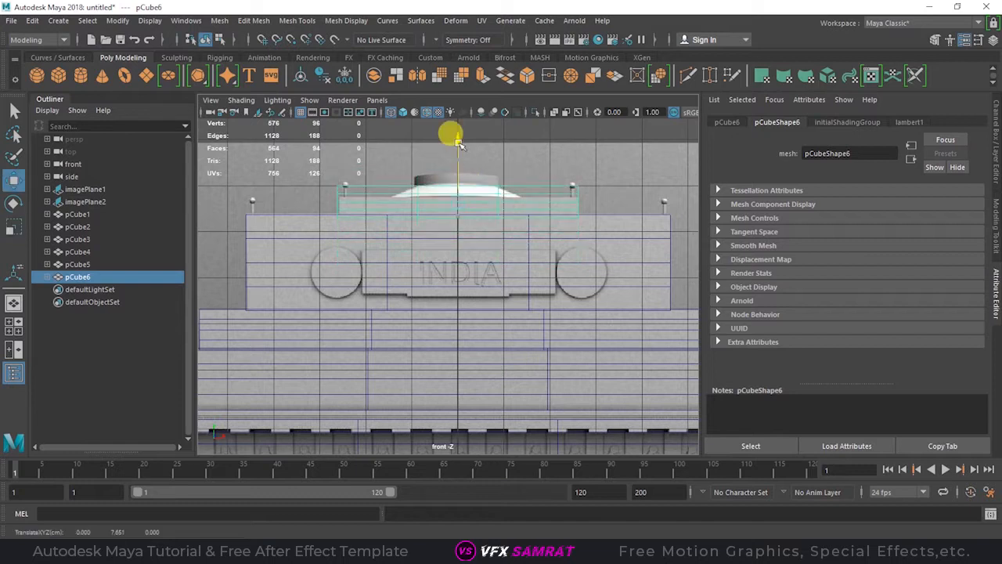
pyautogui.press('w')
pyautogui.click(458, 144)
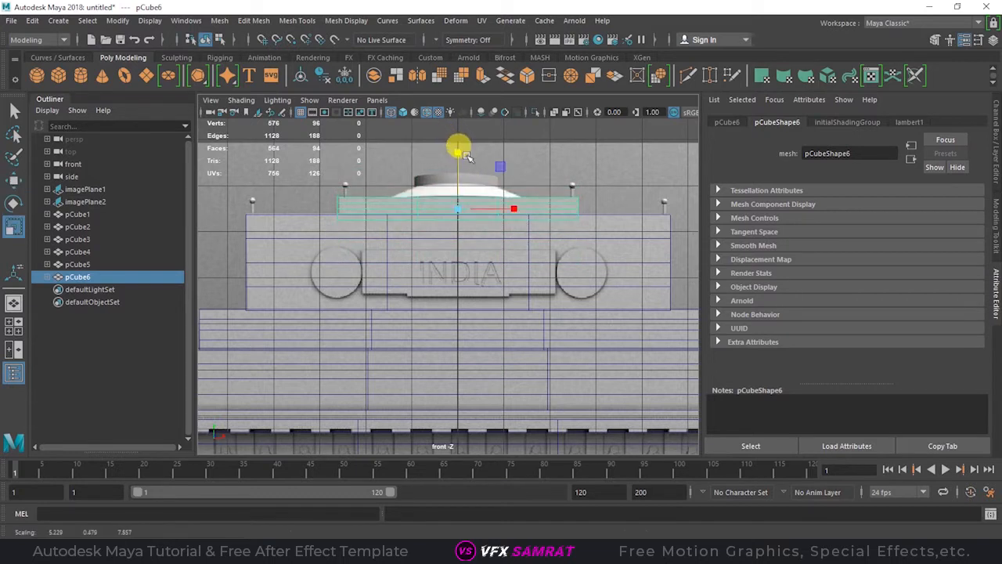
# Create a new cube and fit it over the central arch opening in the front view, about 4.1 wide and 9.7 high
pyautogui.scroll(-3, 508, 262)
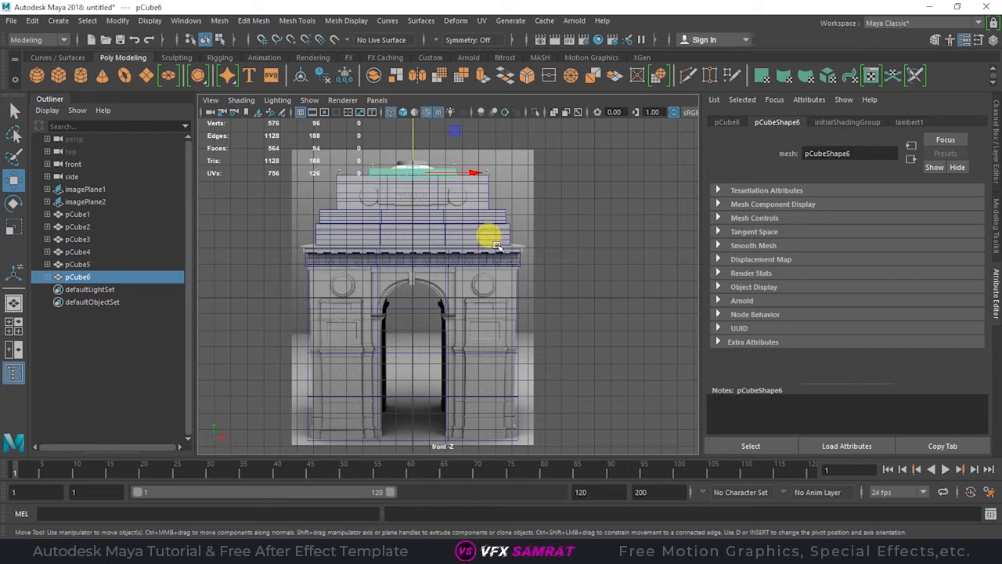
pyautogui.scroll(-2, 487, 232)
pyautogui.click(599, 273)
pyautogui.click(61, 74)
pyautogui.moveTo(425, 274); pyautogui.dragTo(436, 284)
pyautogui.scroll(2, 438, 364)
pyautogui.press('r')
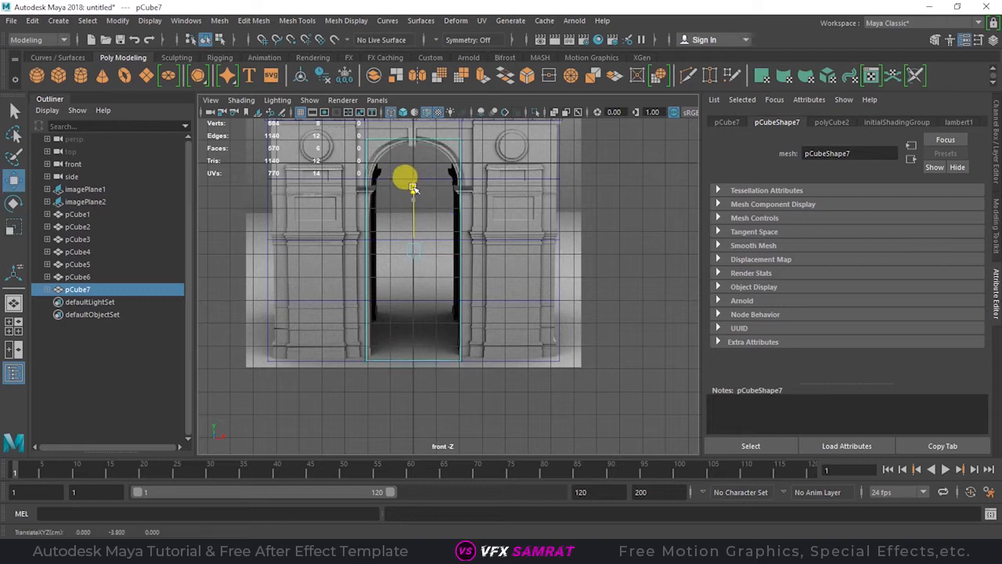
# Scale the central arch cube's depth so that it passes through the main block, using wireframe display
pyautogui.press('space')
pyautogui.press('space')
pyautogui.press('space')
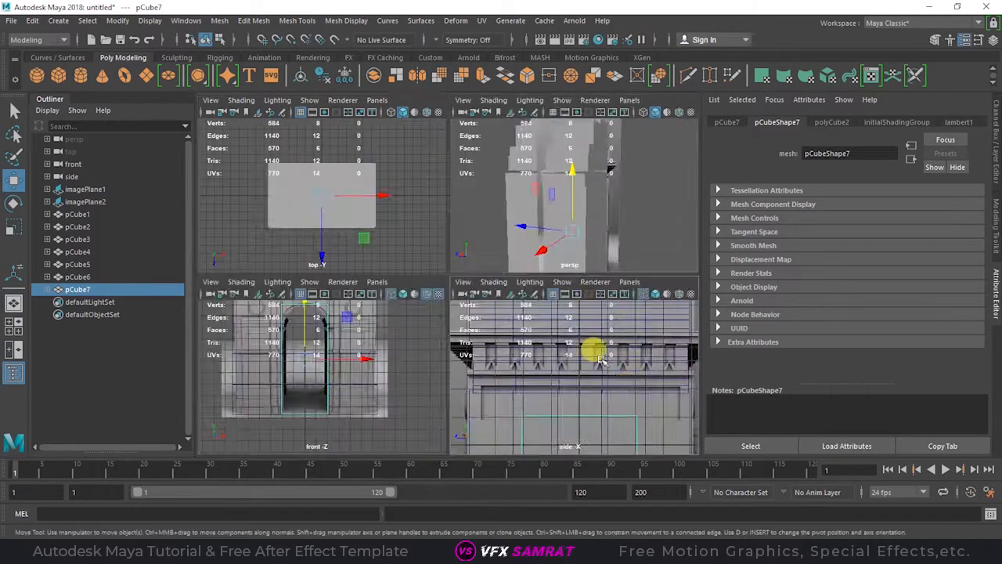
pyautogui.press('w')
pyautogui.press('space')
pyautogui.press('space')
pyautogui.press('space')
pyautogui.press('4')
pyautogui.keyDown('alt'); pyautogui.moveTo(570, 287); pyautogui.dragTo(493, 333); pyautogui.keyUp('alt')
pyautogui.press('r')
pyautogui.moveTo(375, 357); pyautogui.dragTo(374, 355)
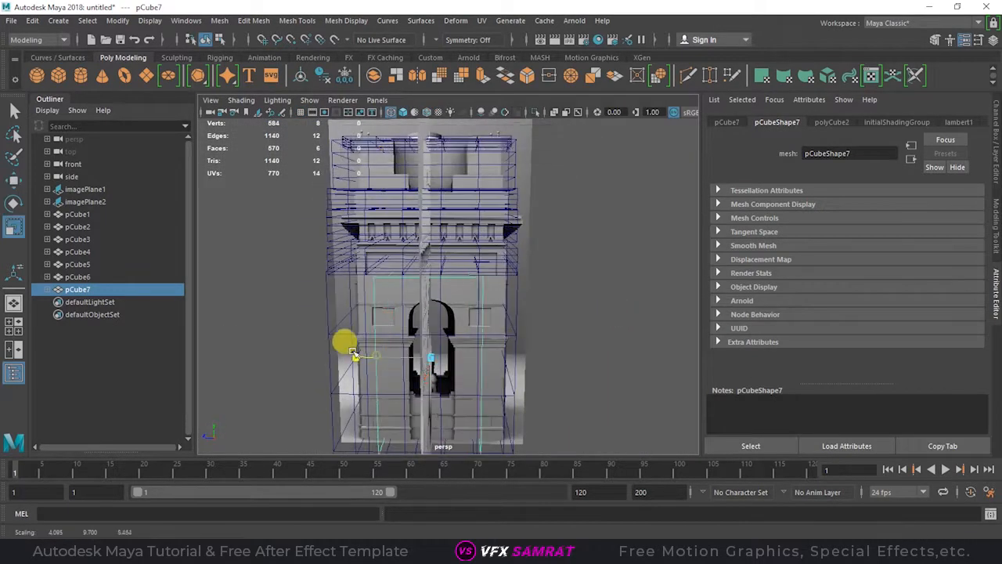
pyautogui.moveTo(311, 344); pyautogui.dragTo(303, 345)
pyautogui.keyDown('alt'); pyautogui.moveTo(313, 344); pyautogui.dragTo(482, 331); pyautogui.keyUp('alt')
pyautogui.scroll(-4, 467, 331)
# Bevel the arch cube's two upper side edges with a fraction of 1 and 11 segments to form the round arch
pyautogui.press('space')
pyautogui.press('space')
pyautogui.press('w')
pyautogui.press('space')
pyautogui.press('space')
pyautogui.press('5')
pyautogui.keyDown('alt'); pyautogui.moveTo(499, 271); pyautogui.dragTo(485, 299); pyautogui.keyUp('alt')
pyautogui.scroll(5, 485, 299)
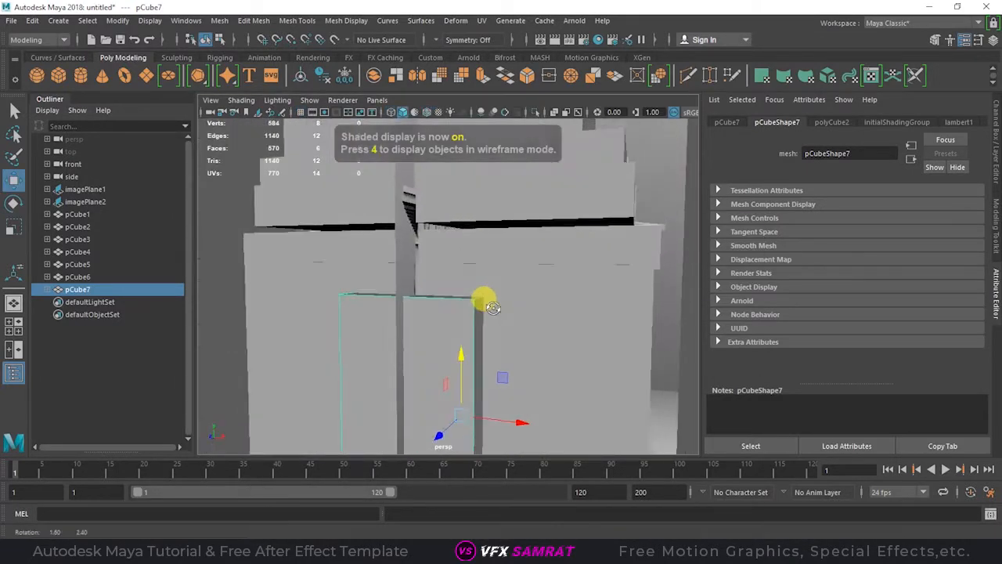
pyautogui.press('F10')
pyautogui.click(606, 289)
pyautogui.keyDown('alt'); pyautogui.moveTo(415, 318); pyautogui.dragTo(476, 325); pyautogui.keyUp('alt')
pyautogui.keyDown('shift'); pyautogui.click(463, 305); pyautogui.keyUp('shift')
pyautogui.keyDown('alt'); pyautogui.moveTo(644, 354); pyautogui.dragTo(569, 285); pyautogui.keyUp('alt')
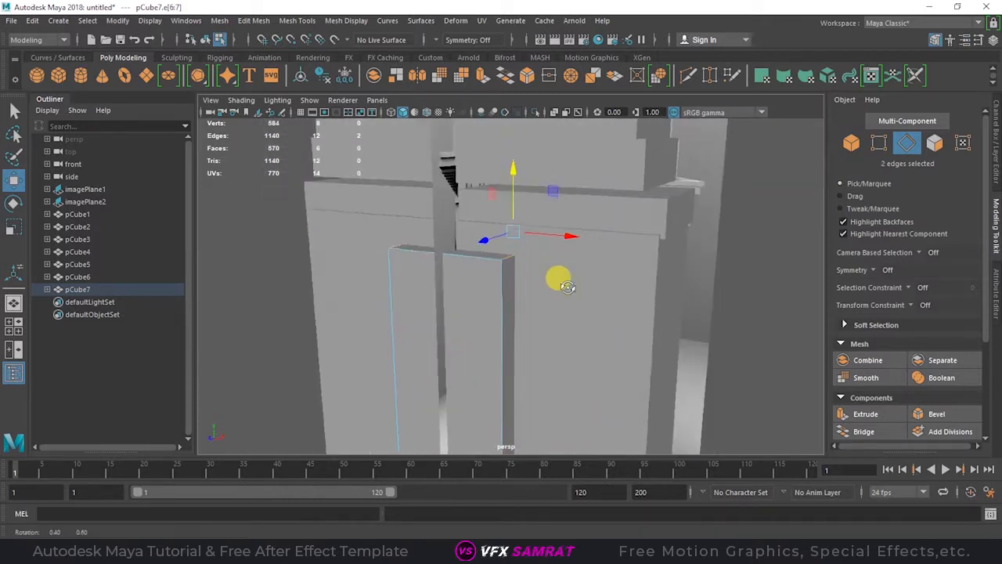
pyautogui.hotkey('ctrl', 'b')
pyautogui.press('space')
pyautogui.press('space')
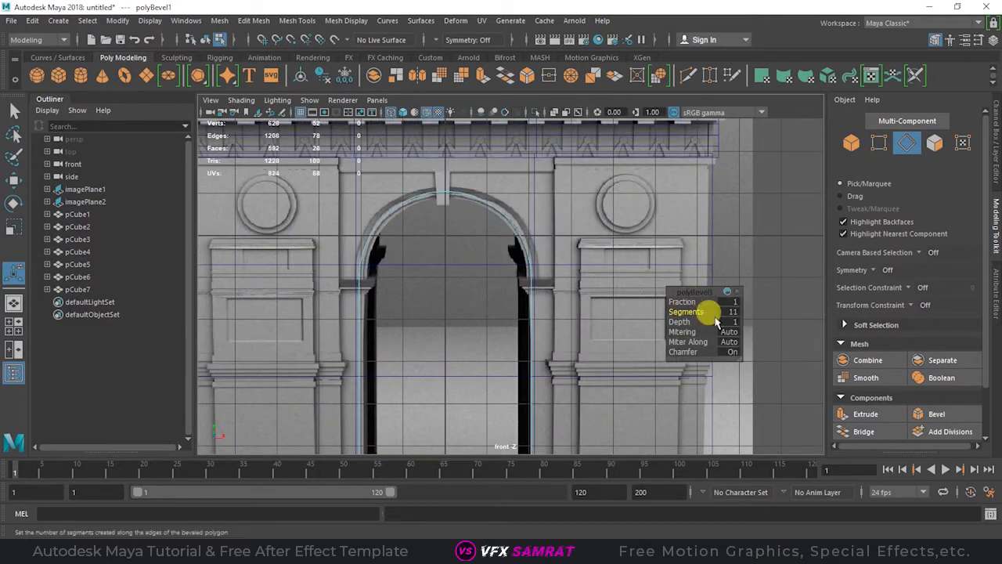
# Return to object selection and duplicate the arched cutter to keep a spare copy
pyautogui.press('F8')
pyautogui.press('w')
pyautogui.press('space')
pyautogui.press('space')
pyautogui.click(629, 252)
pyautogui.scroll(-6, 628, 252)
pyautogui.click(528, 327)
pyautogui.hotkey('ctrl', 'd')
pyautogui.keyDown('alt'); pyautogui.moveTo(605, 298); pyautogui.dragTo(874, 336); pyautogui.keyUp('alt')
pyautogui.click(555, 330)
pyautogui.scroll(-5, 556, 331)
pyautogui.click(662, 319)
pyautogui.moveTo(714, 312); pyautogui.dragTo(822, 311)
pyautogui.scroll(8, 694, 313)
# Subtract the arched cutter from the main block with a Boolean Difference to open the central passage
pyautogui.click(573, 325)
pyautogui.keyDown('shift'); pyautogui.click(481, 336); pyautogui.keyUp('shift')
pyautogui.click(217, 25)
pyautogui.moveTo(249, 51)
pyautogui.click(374, 74)
pyautogui.click(761, 236)
pyautogui.keyDown('alt'); pyautogui.moveTo(728, 238); pyautogui.dragTo(665, 270); pyautogui.keyUp('alt')
pyautogui.click(556, 281)
pyautogui.press('space')
pyautogui.press('space')
pyautogui.press('w')
pyautogui.press('5')
pyautogui.click(649, 261)
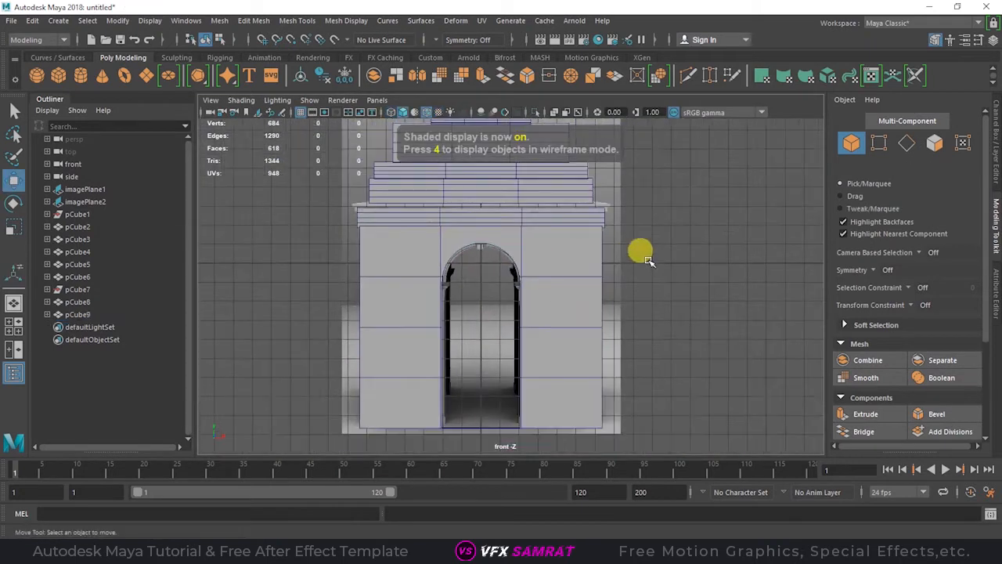
pyautogui.press('4')
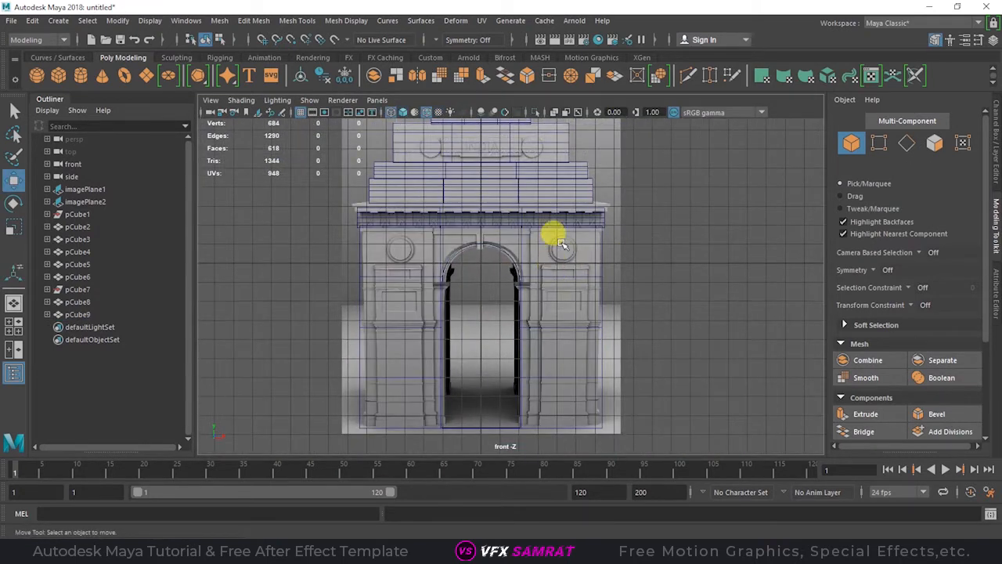
# Select the four stepped attic tiers and reduce their depth together to fit the side reference
pyautogui.press('space')
pyautogui.press('space')
pyautogui.keyDown('alt'); pyautogui.moveTo(626, 168); pyautogui.dragTo(600, 237); pyautogui.keyUp('alt')
pyautogui.press('space')
pyautogui.press('space')
pyautogui.scroll(1, 497, 224)
pyautogui.press('space')
pyautogui.press('space')
pyautogui.keyDown('alt'); pyautogui.moveTo(507, 225); pyautogui.dragTo(502, 254); pyautogui.keyUp('alt')
pyautogui.keyDown('alt'); pyautogui.moveTo(465, 223); pyautogui.dragTo(632, 267); pyautogui.keyUp('alt')
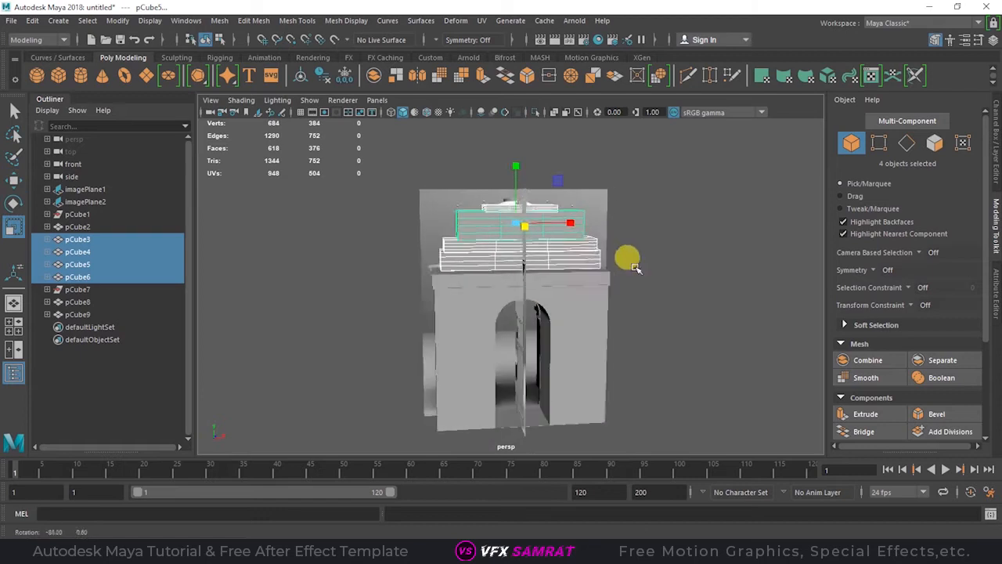
# Duplicate the frieze band and fit the copy to the cornice above it, about 13.6 wide and 0.46 high
pyautogui.press('space')
pyautogui.press('space')
pyautogui.keyDown('alt'); pyautogui.moveTo(507, 262); pyautogui.dragTo(532, 368, button='middle'); pyautogui.keyUp('alt')
pyautogui.scroll(1, 559, 274)
pyautogui.keyDown('alt'); pyautogui.moveTo(561, 275); pyautogui.dragTo(555, 314, button='middle'); pyautogui.keyUp('alt')
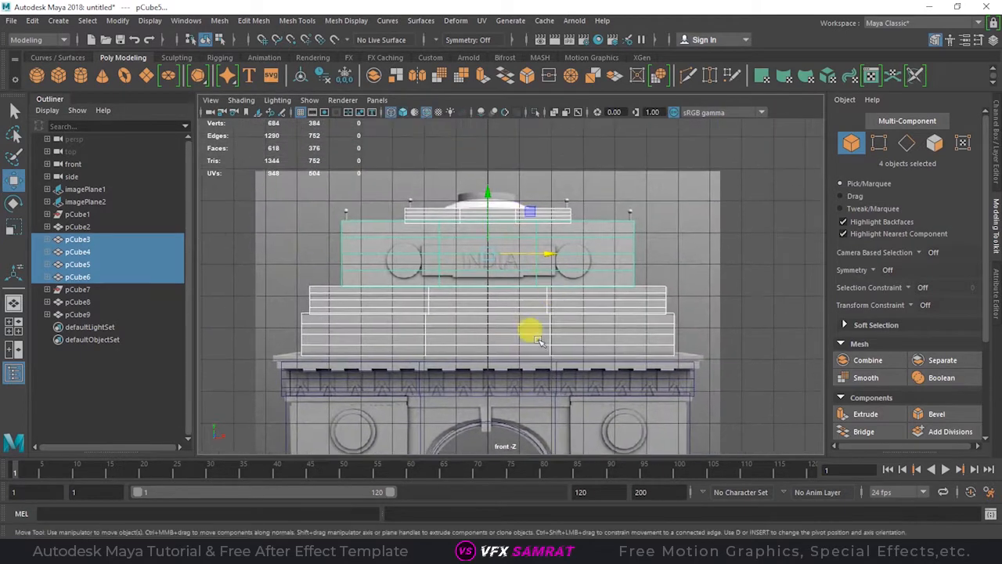
pyautogui.moveTo(272, 370); pyautogui.dragTo(448, 375)
pyautogui.hotkey('ctrl', 'd')
pyautogui.moveTo(484, 321); pyautogui.dragTo(488, 308)
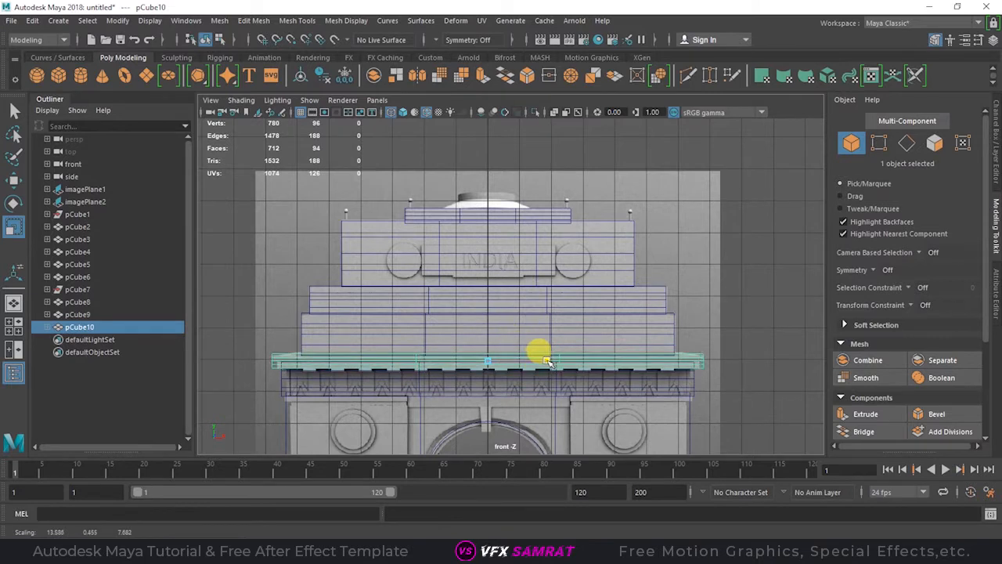
pyautogui.press('w')
pyautogui.click(982, 553)
pyautogui.click(982, 553)
pyautogui.keyDown('alt'); pyautogui.moveTo(639, 361); pyautogui.dragTo(645, 329, button='middle'); pyautogui.keyUp('alt')
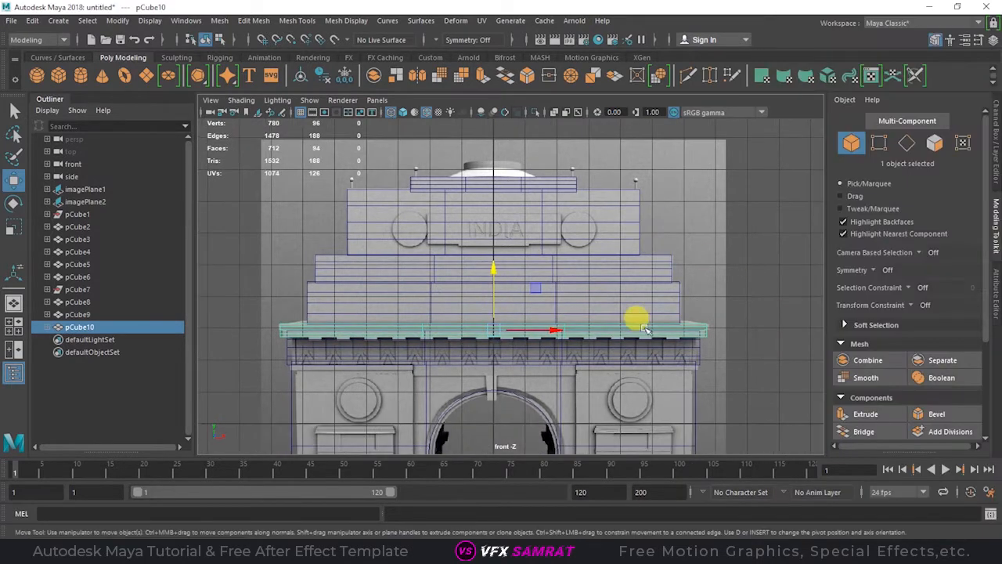
# Examine the cornice in perspective, then select the main body and compare it with the side reference
pyautogui.press('space')
pyautogui.click(610, 257)
pyautogui.press('space')
pyautogui.keyDown('alt'); pyautogui.moveTo(610, 257); pyautogui.dragTo(583, 236); pyautogui.keyUp('alt')
pyautogui.keyDown('alt'); pyautogui.moveTo(636, 350); pyautogui.dragTo(584, 344); pyautogui.keyUp('alt')
pyautogui.click(581, 344)
pyautogui.press('space')
pyautogui.press('space')
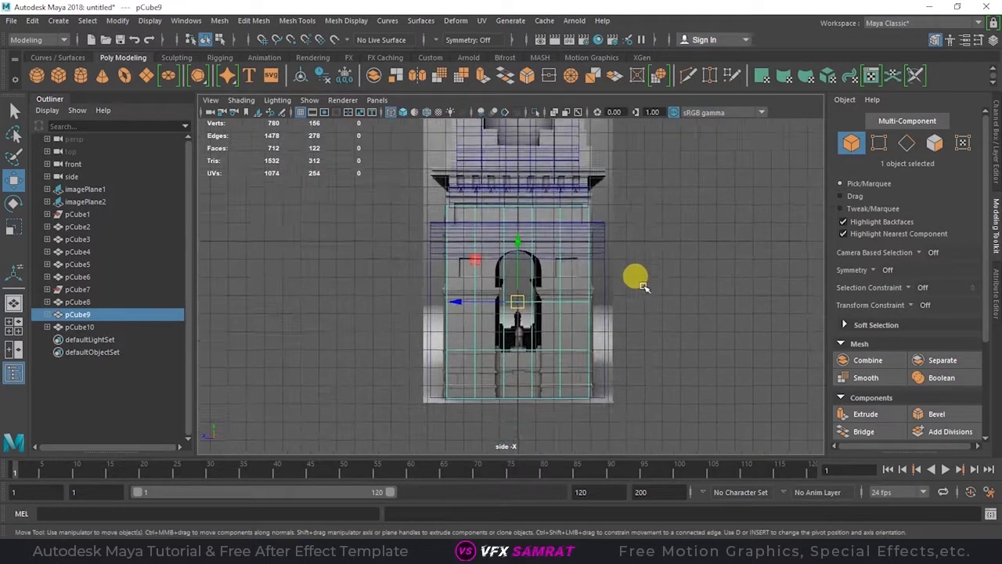
# Create a cube in the side view and fit it over the side arch opening, about 8.2 high and 2.6 deep
pyautogui.scroll(3, 644, 270)
pyautogui.keyDown('alt'); pyautogui.moveTo(687, 340); pyautogui.dragTo(644, 306, button='middle'); pyautogui.keyUp('alt')
pyautogui.scroll(1, 645, 306)
pyautogui.click(58, 76)
pyautogui.keyDown('alt'); pyautogui.moveTo(460, 129); pyautogui.dragTo(464, 168, button='middle'); pyautogui.keyUp('alt')
pyautogui.moveTo(468, 142); pyautogui.dragTo(474, 287)
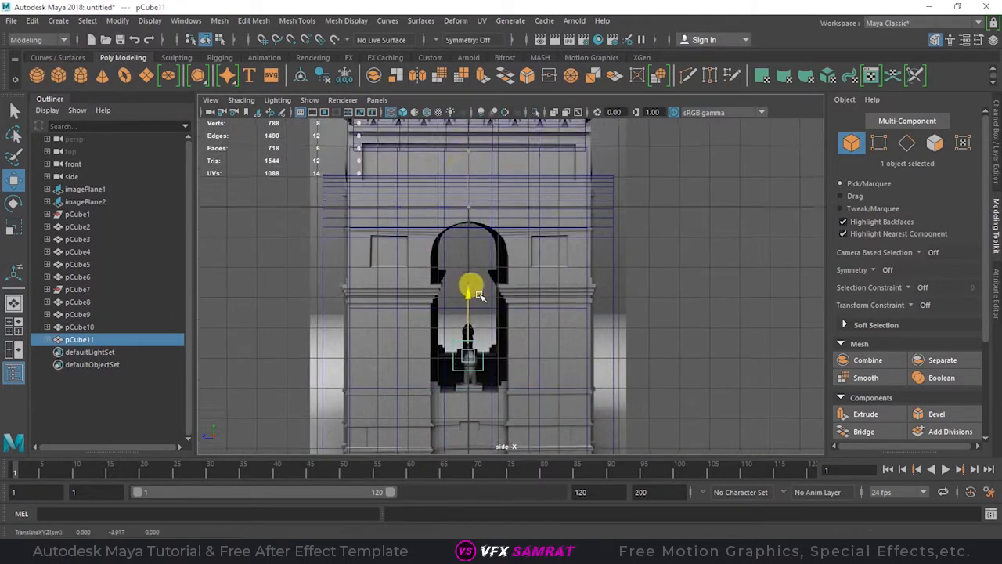
pyautogui.keyDown('alt'); pyautogui.moveTo(473, 352); pyautogui.dragTo(473, 303, button='middle'); pyautogui.keyUp('alt')
pyautogui.press('r')
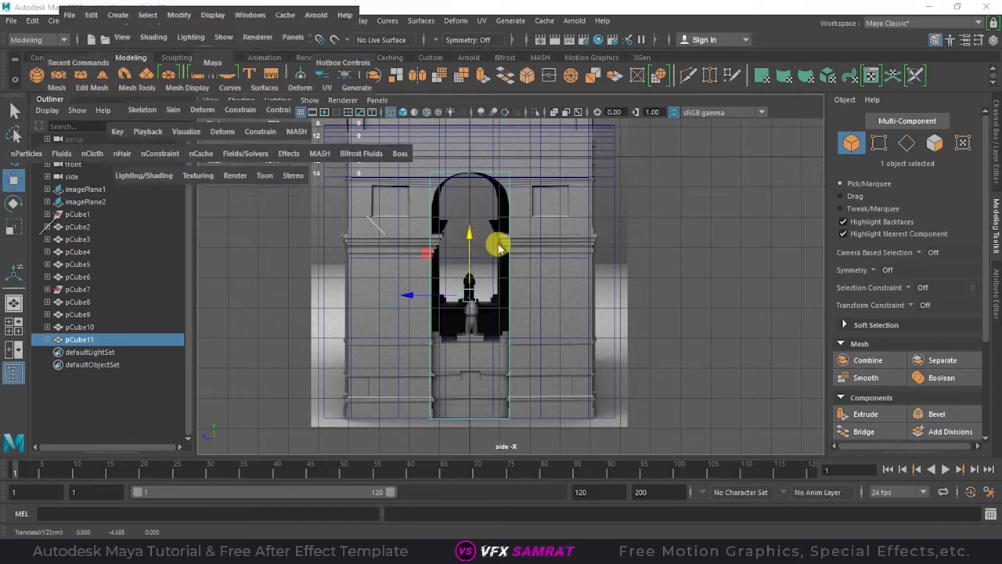
# Stretch the side arch cube across the monument's width to about 11.0
pyautogui.keyDown('alt'); pyautogui.moveTo(491, 231); pyautogui.dragTo(570, 277); pyautogui.keyUp('alt')
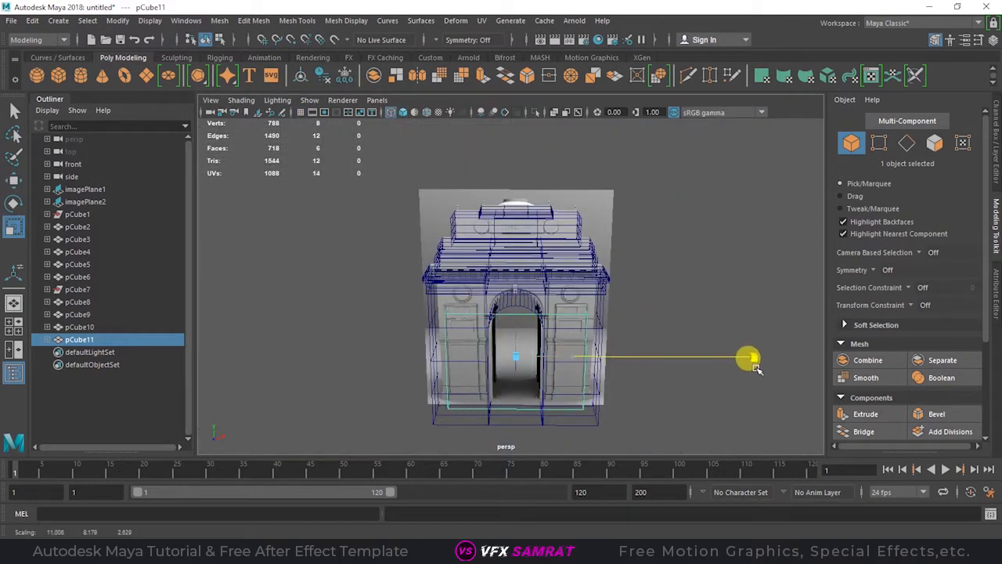
pyautogui.scroll(7, 557, 342)
pyautogui.keyDown('alt'); pyautogui.moveTo(501, 333); pyautogui.dragTo(525, 274); pyautogui.keyUp('alt')
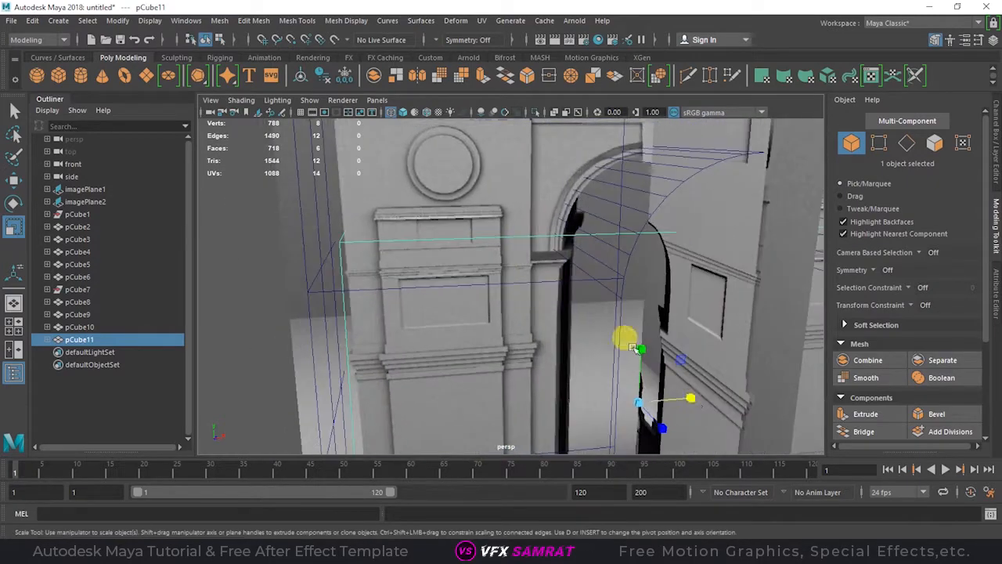
# Examine the side arch block against the arch openings in the perspective and side views
pyautogui.moveTo(693, 397)
pyautogui.keyDown('alt'); pyautogui.mouseDown()
pyautogui.moveTo(567, 311)
pyautogui.moveTo(532, 316)
pyautogui.moveTo(562, 320)
pyautogui.moveTo(583, 296)
pyautogui.mouseUp(); pyautogui.keyUp('alt')
pyautogui.press('6')
pyautogui.scroll(1, 584, 296)
pyautogui.press('space')
pyautogui.press('space')
pyautogui.keyDown('alt'); pyautogui.moveTo(517, 404); pyautogui.dragTo(535, 297, button='middle'); pyautogui.keyUp('alt')
pyautogui.press('space')
pyautogui.press('space')
pyautogui.press('space')
pyautogui.press('4')
pyautogui.press('space')
pyautogui.scroll(-5, 653, 228)
# Bevel the upper edges of the side arch block
pyautogui.keyDown('alt'); pyautogui.moveTo(652, 228); pyautogui.dragTo(516, 259); pyautogui.keyUp('alt')
pyautogui.scroll(3, 564, 277)
pyautogui.press('4')
pyautogui.scroll(3, 523, 259)
pyautogui.press('F10')
pyautogui.click(529, 247)
pyautogui.scroll(-5, 554, 282)
pyautogui.hotkey('ctrl', 'b')
# Adjust the bevel fraction to follow the side arch's curve and set the bevel to 9 segments
pyautogui.press('space')
pyautogui.press('space')
pyautogui.scroll(2, 557, 302)
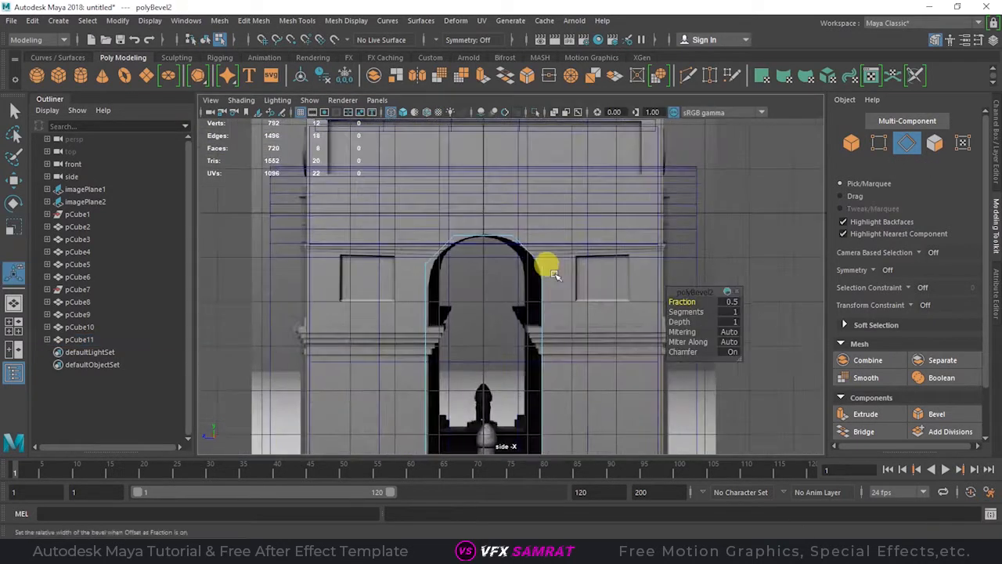
pyautogui.scroll(2, 562, 310)
pyautogui.moveTo(681, 302); pyautogui.dragTo(693, 301)
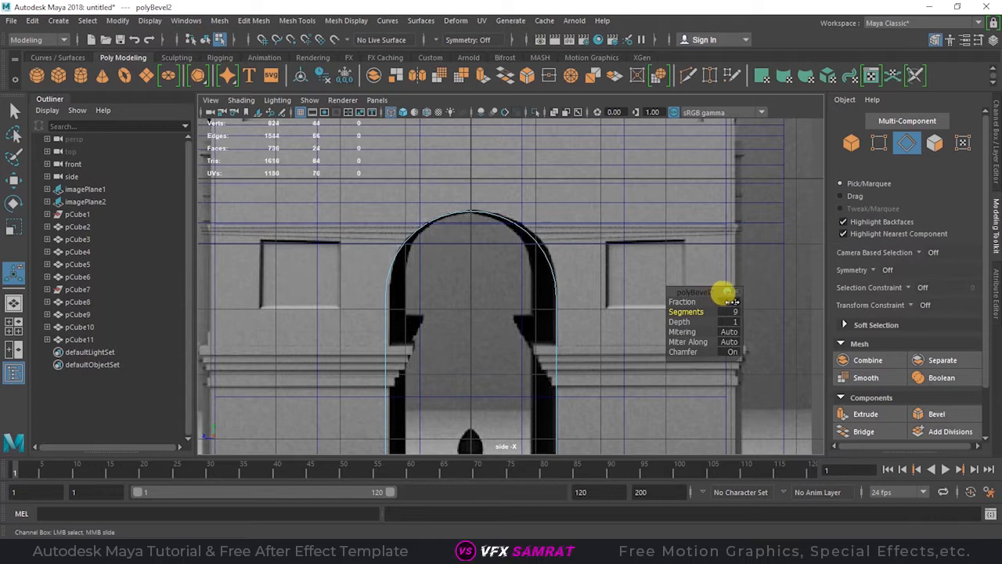
pyautogui.click(851, 141)
pyautogui.press('w')
pyautogui.press('space')
pyautogui.press('space')
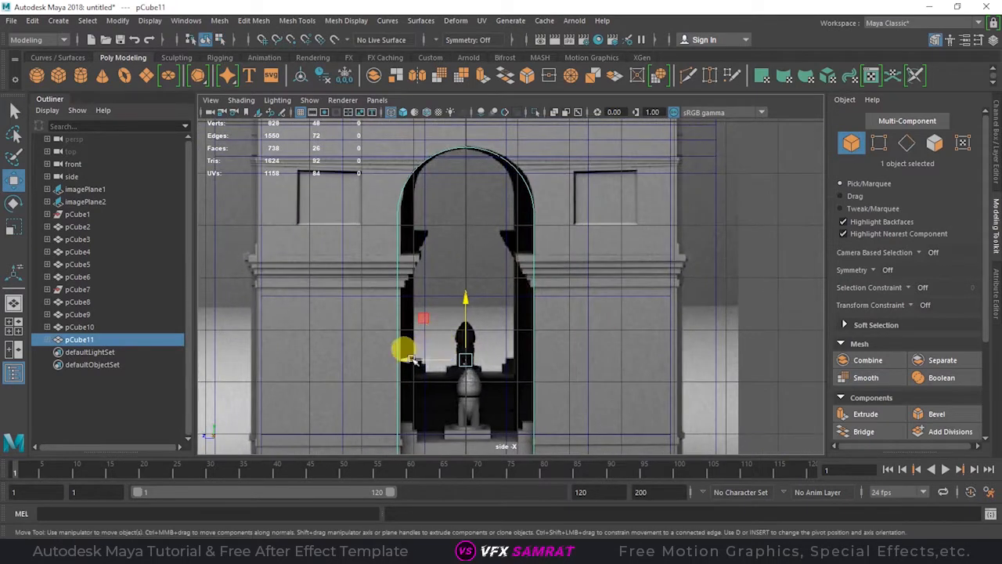
# Duplicate the rounded side arch block and subtract one from the main body with a Boolean difference
pyautogui.press('5')
pyautogui.moveTo(634, 262)
pyautogui.keyDown('alt'); pyautogui.mouseDown()
pyautogui.moveTo(721, 273)
pyautogui.moveTo(566, 302)
pyautogui.moveTo(726, 311)
pyautogui.moveTo(697, 279)
pyautogui.moveTo(603, 273)
pyautogui.mouseUp(); pyautogui.keyUp('alt')
pyautogui.scroll(-3, 566, 286)
pyautogui.hotkey('ctrl', 'd')
pyautogui.click(509, 368)
pyautogui.keyDown('shift'); pyautogui.click(587, 329); pyautogui.keyUp('shift')
pyautogui.click(219, 21)
pyautogui.moveTo(244, 52)
pyautogui.click(375, 76)
pyautogui.click(667, 241)
# Examine the cut side passage in perspective and the monument in the textured front view
pyautogui.keyDown('alt'); pyautogui.moveTo(666, 240); pyautogui.dragTo(512, 243); pyautogui.keyUp('alt')
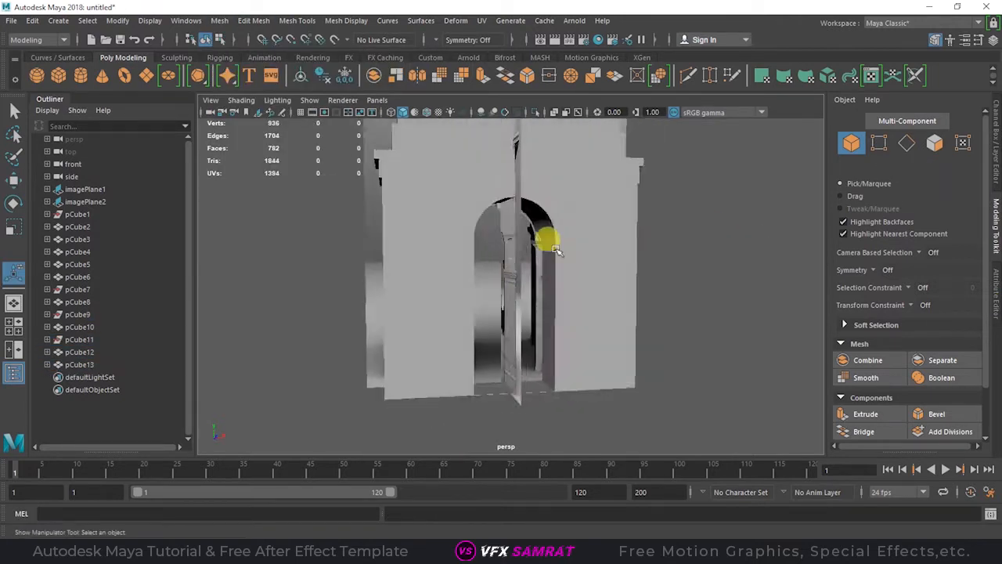
pyautogui.scroll(-8, 517, 244)
pyautogui.moveTo(771, 325); pyautogui.dragTo(670, 259)
pyautogui.press('w')
pyautogui.scroll(5, 669, 259)
pyautogui.press('space')
pyautogui.press('space')
pyautogui.press('6')
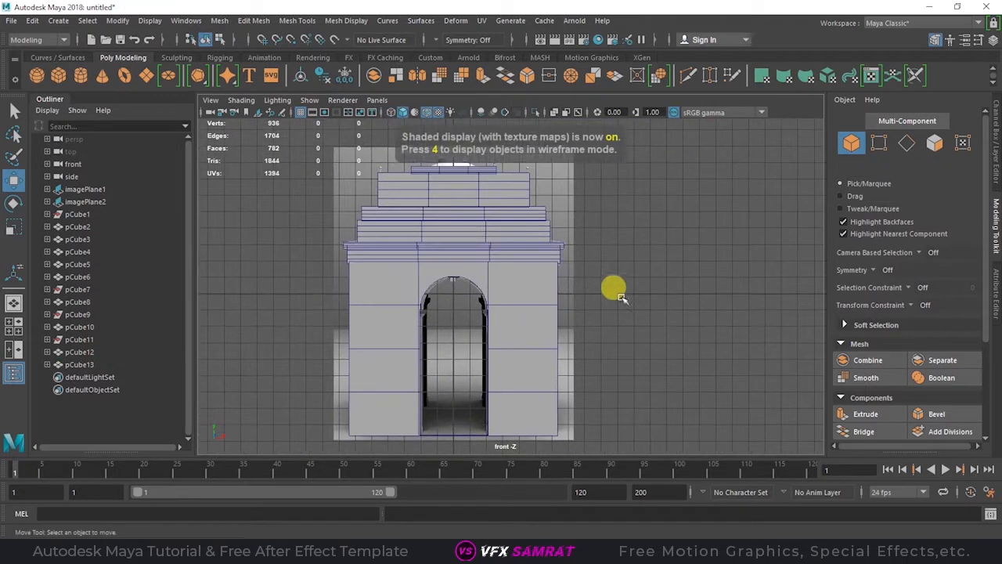
pyautogui.press('space')
pyautogui.press('space')
# Create a polygon cylinder, rotate it about X to face the front, and set its cap subdivisions to 0
pyautogui.press('space')
pyautogui.press('space')
pyautogui.press('4')
pyautogui.scroll(4, 387, 289)
pyautogui.keyDown('alt'); pyautogui.moveTo(488, 230); pyautogui.dragTo(512, 304, button='middle'); pyautogui.keyUp('alt')
pyautogui.scroll(2, 511, 303)
pyautogui.click(80, 74)
pyautogui.press('e')
pyautogui.moveTo(441, 391); pyautogui.dragTo(456, 271)
pyautogui.click(994, 291)
pyautogui.click(817, 216)
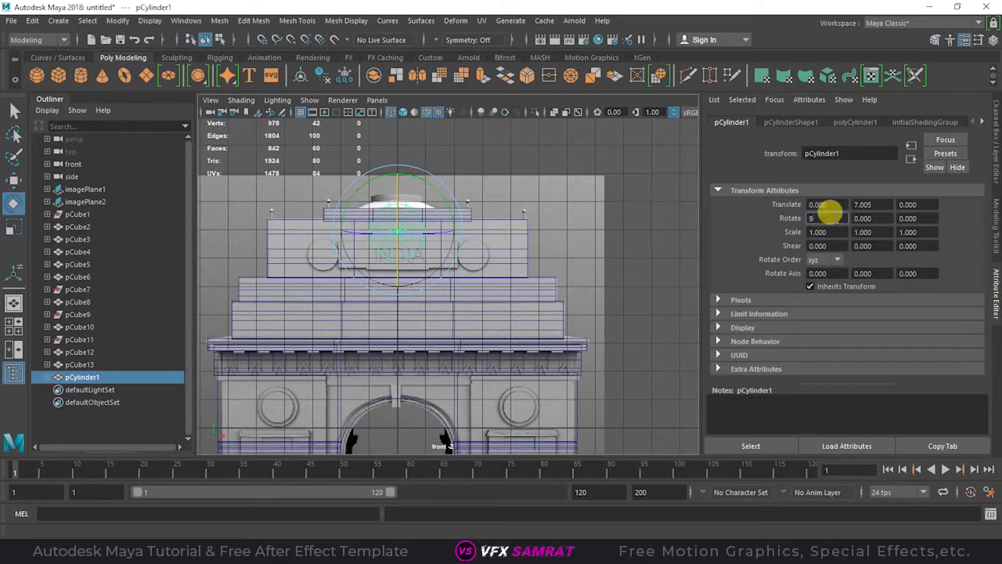
pyautogui.click(855, 122)
pyautogui.moveTo(855, 260); pyautogui.dragTo(844, 261)
# Fit the cylinder over the attic roundel left of the INDIA lettering, scaling it to about 0.558
pyautogui.keyDown('alt'); pyautogui.moveTo(452, 249); pyautogui.dragTo(544, 294, button='middle'); pyautogui.keyUp('alt')
pyautogui.scroll(5, 542, 297)
pyautogui.press('w')
pyautogui.press('r')
pyautogui.moveTo(563, 255); pyautogui.dragTo(545, 246)
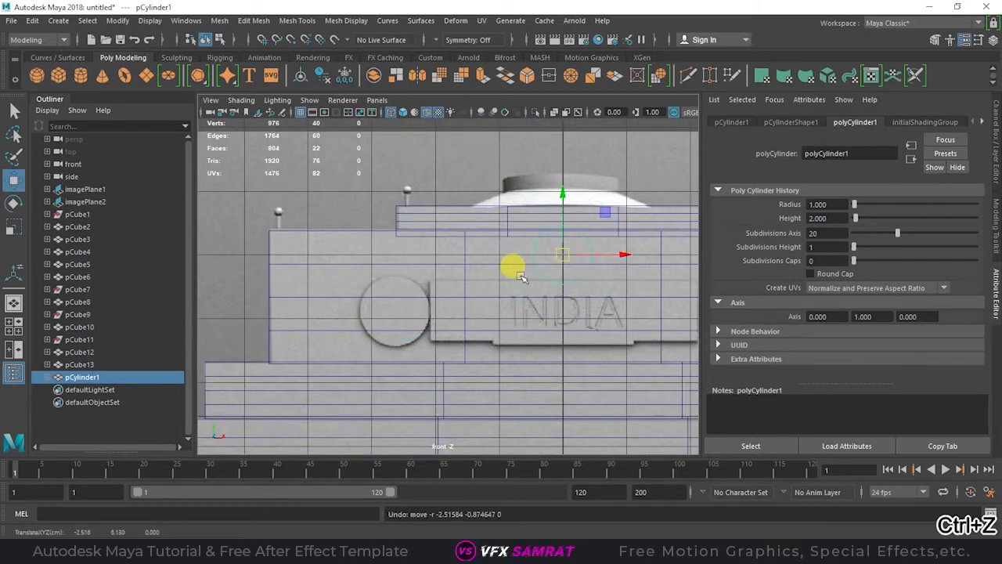
pyautogui.scroll(4, 402, 305)
pyautogui.press('w')
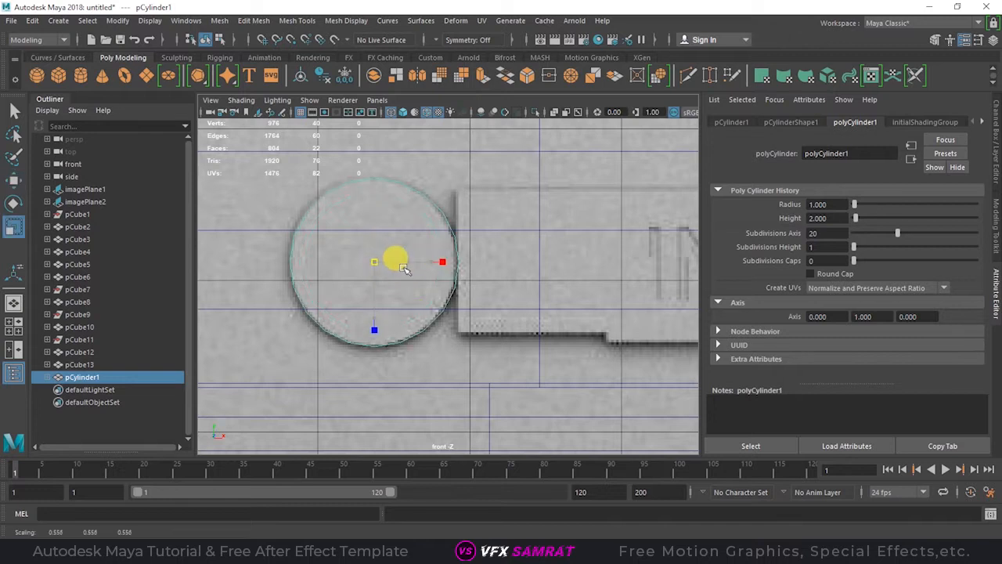
# Flatten the cylinder into a disc and place it on the attic's front face at Z about 3.489
pyautogui.press('space')
pyautogui.press('space')
pyautogui.keyDown('alt'); pyautogui.moveTo(462, 290); pyautogui.dragTo(260, 347); pyautogui.keyUp('alt')
pyautogui.press('w')
pyautogui.press('space')
pyautogui.press('space')
# Duplicate the disc and move the copy onto the roundel right of the INDIA lettering, at X about 2.69
pyautogui.scroll(-5, 617, 302)
pyautogui.keyDown('alt'); pyautogui.moveTo(631, 296); pyautogui.dragTo(524, 296, button='middle'); pyautogui.keyUp('alt')
pyautogui.scroll(1, 525, 296)
pyautogui.hotkey('ctrl', 'd')
pyautogui.moveTo(364, 281); pyautogui.dragTo(649, 283)
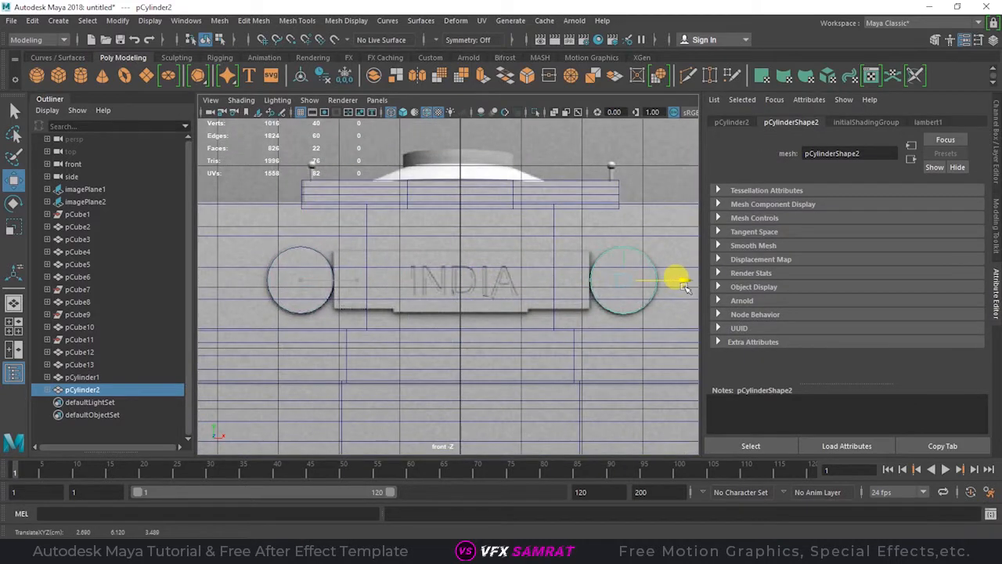
# Duplicate the right attic disc, lower the copy to the pier roundel's height and bring it to the front face
pyautogui.scroll(-5, 540, 224)
pyautogui.hotkey('ctrl', 'd')
pyautogui.press('space')
pyautogui.press('space')
pyautogui.scroll(-3, 480, 288)
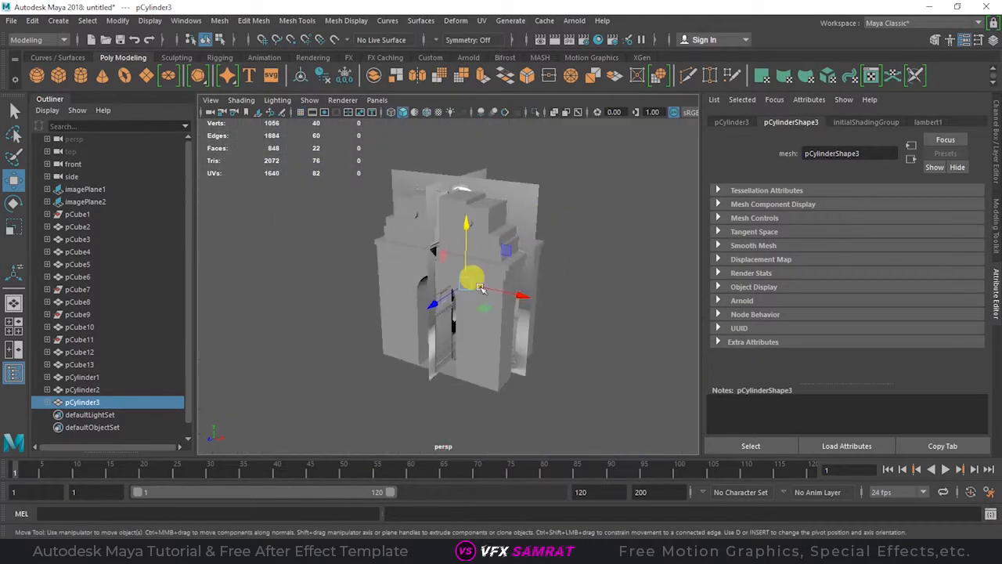
pyautogui.scroll(5, 493, 303)
pyautogui.press('space')
pyautogui.press('space')
pyautogui.press('space')
pyautogui.press('space')
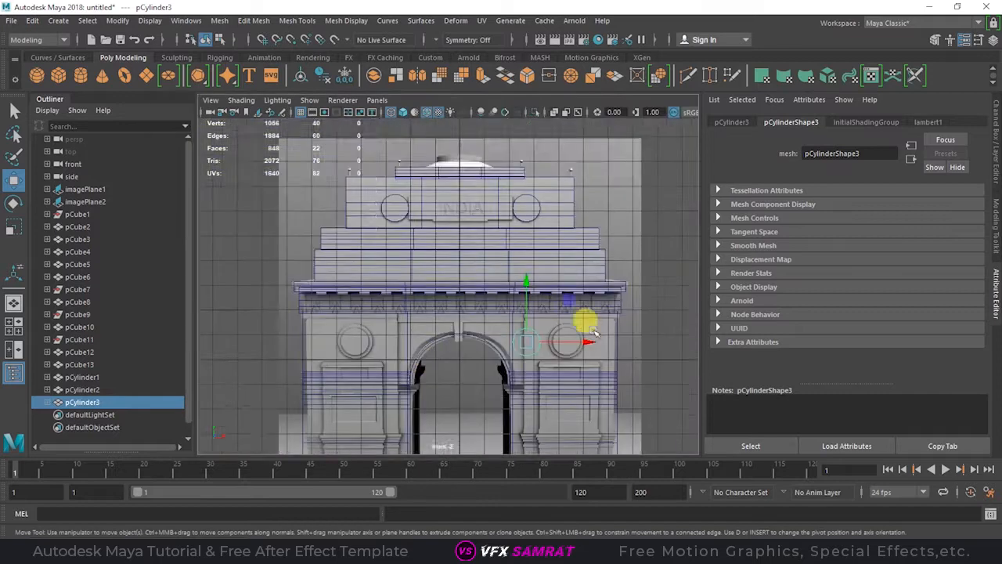
# Move the copied disc over the right pier's roundel and enlarge it to match the outer ring
pyautogui.keyDown('alt'); pyautogui.moveTo(595, 331); pyautogui.dragTo(575, 272, button='middle'); pyautogui.keyUp('alt')
pyautogui.scroll(3, 625, 324)
pyautogui.scroll(3, 624, 324)
pyautogui.scroll(2, 438, 271)
pyautogui.moveTo(438, 274); pyautogui.dragTo(535, 276)
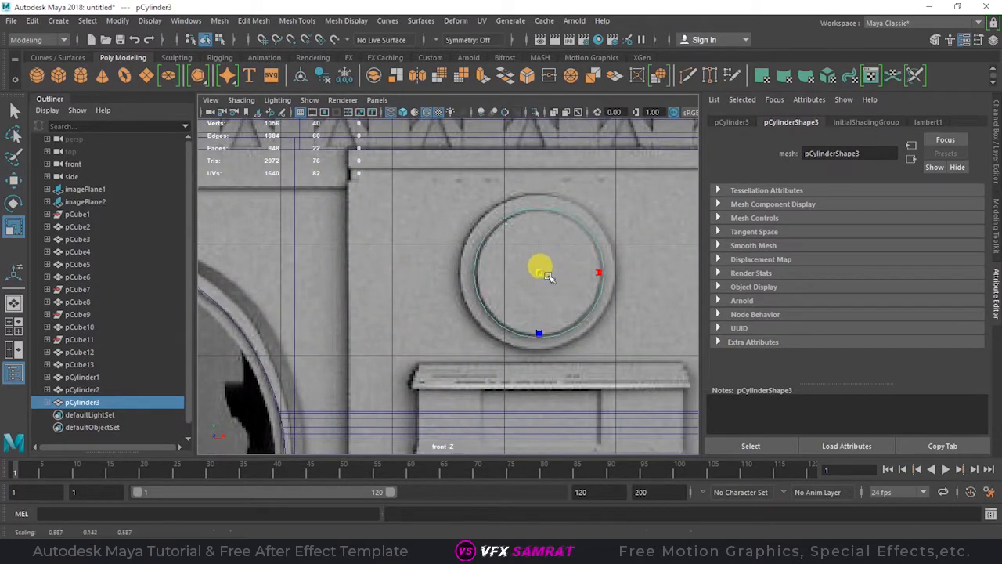
# Duplicate the outer ring disc, scale the copy to about 0.559 for the inner circle, and offset it forward
pyautogui.press('w')
pyautogui.hotkey('ctrl', 'd')
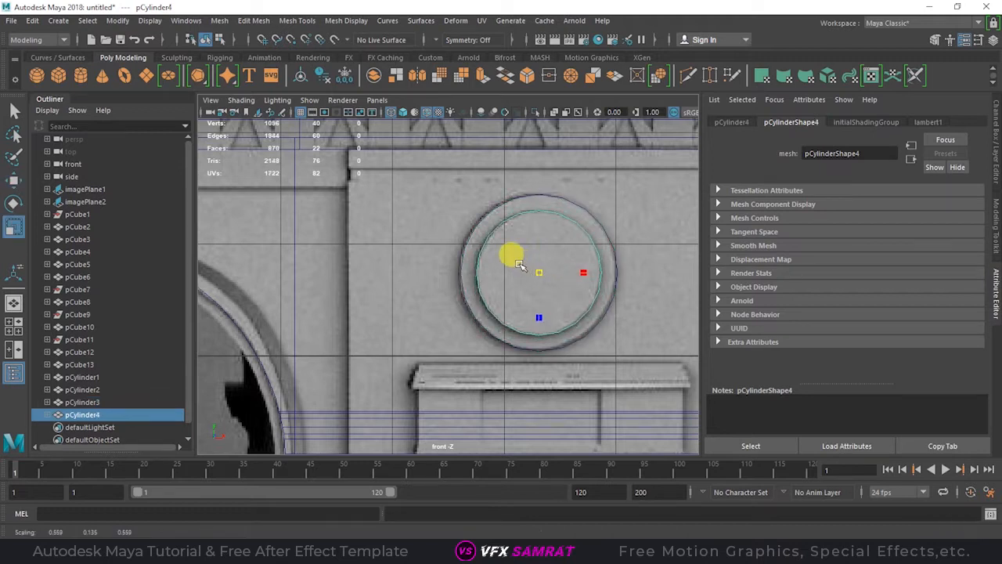
pyautogui.press('w')
pyautogui.press('space')
pyautogui.press('space')
pyautogui.keyDown('alt'); pyautogui.moveTo(584, 221); pyautogui.dragTo(512, 299); pyautogui.keyUp('alt')
pyautogui.moveTo(426, 275); pyautogui.dragTo(382, 306)
pyautogui.press('space')
pyautogui.press('space')
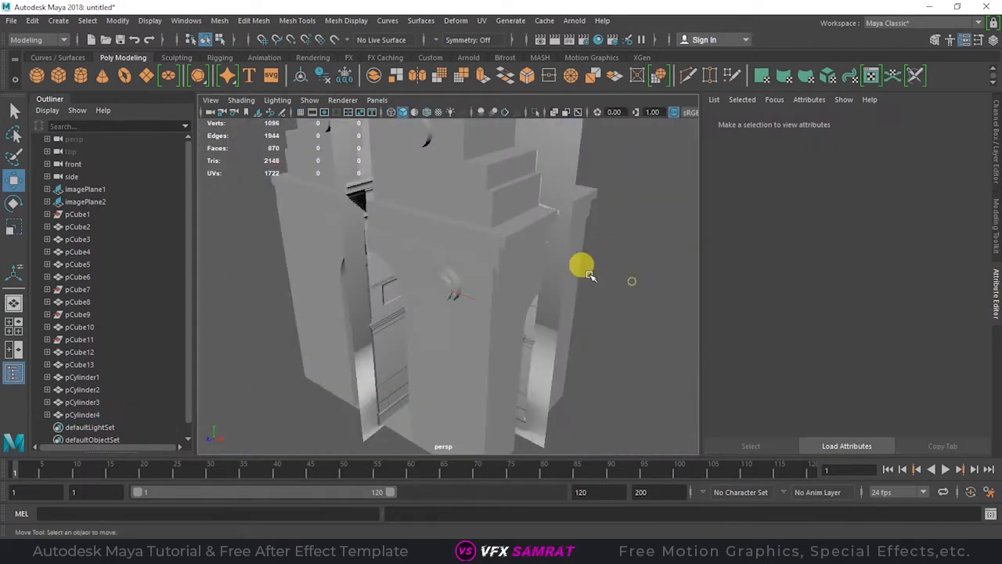
# Set both pier roundel discs against the front face and combine them into one mesh
pyautogui.keyDown('alt'); pyautogui.moveTo(581, 264); pyautogui.dragTo(340, 293); pyautogui.keyUp('alt')
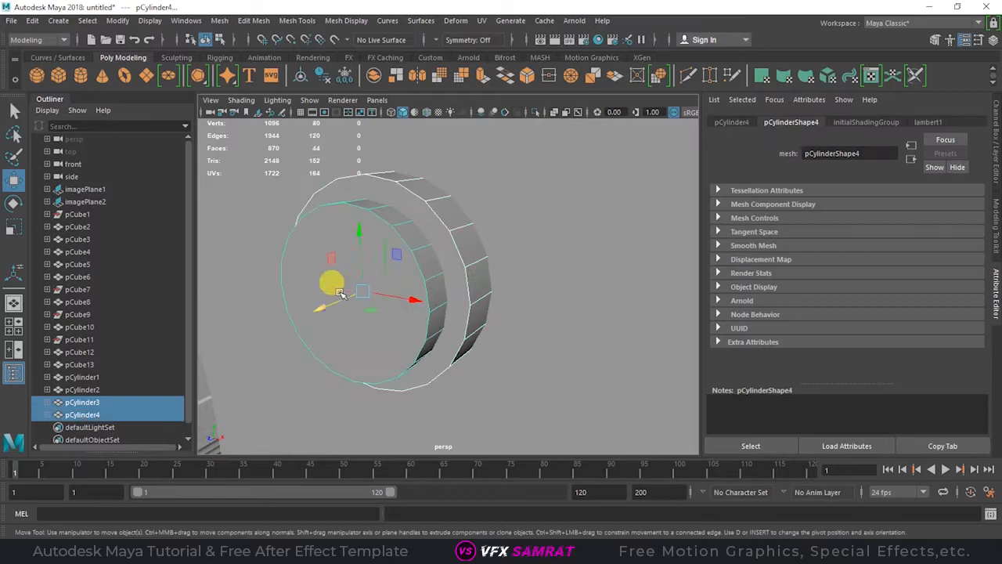
pyautogui.click(351, 293)
pyautogui.click(467, 286)
pyautogui.click(364, 293)
pyautogui.scroll(-6, 360, 294)
pyautogui.keyDown('alt'); pyautogui.moveTo(392, 286); pyautogui.dragTo(526, 251); pyautogui.keyUp('alt')
pyautogui.press('space')
pyautogui.press('space')
pyautogui.scroll(5, 540, 298)
pyautogui.keyDown('alt'); pyautogui.moveTo(469, 297); pyautogui.dragTo(625, 251, button='middle'); pyautogui.keyUp('alt')
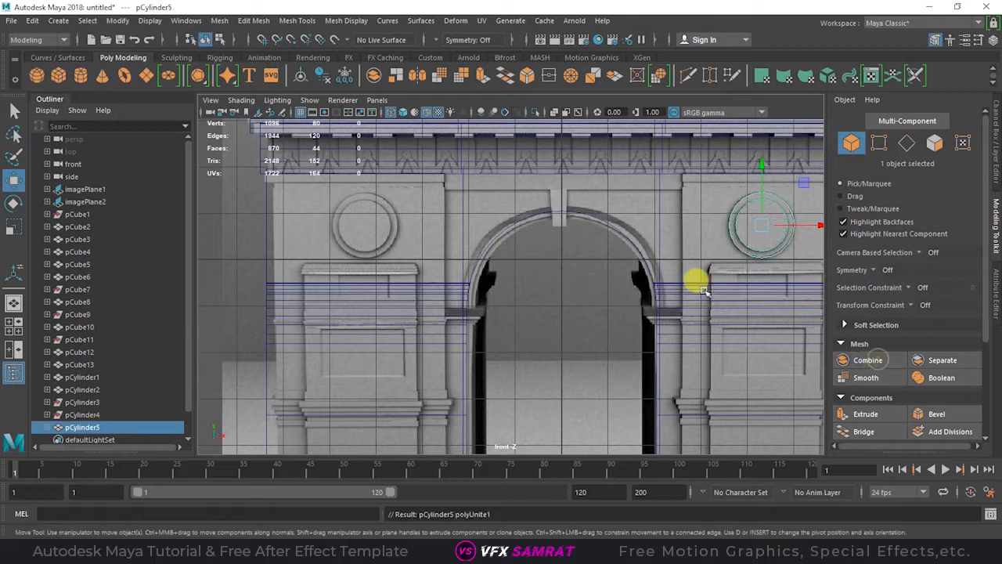
# Duplicate the combined roundel and place the copy over the left pier's roundel
pyautogui.hotkey('ctrl', 'd')
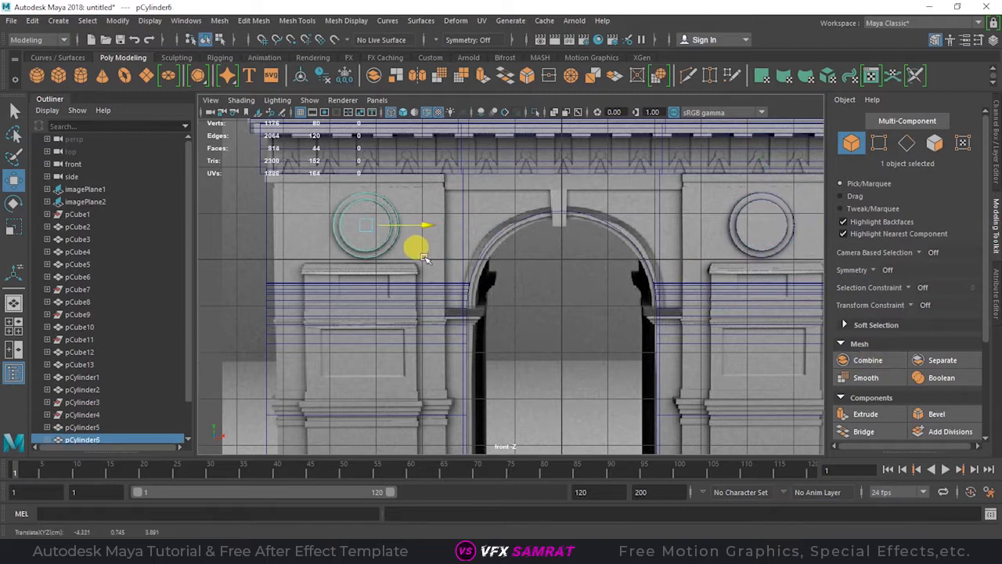
pyautogui.scroll(-5, 481, 267)
pyautogui.scroll(3, 513, 259)
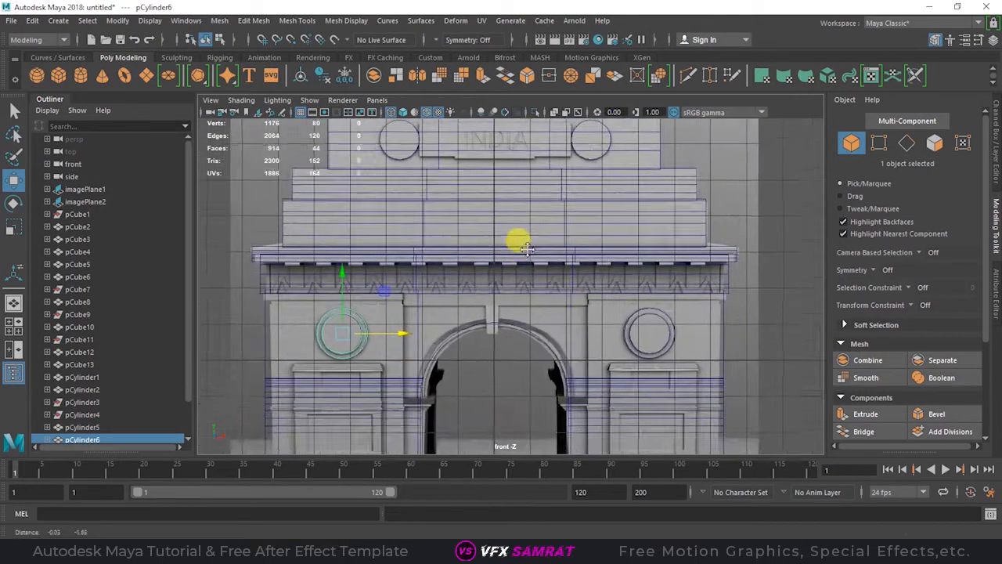
pyautogui.press('space')
pyautogui.press('space')
pyautogui.scroll(-3, 436, 258)
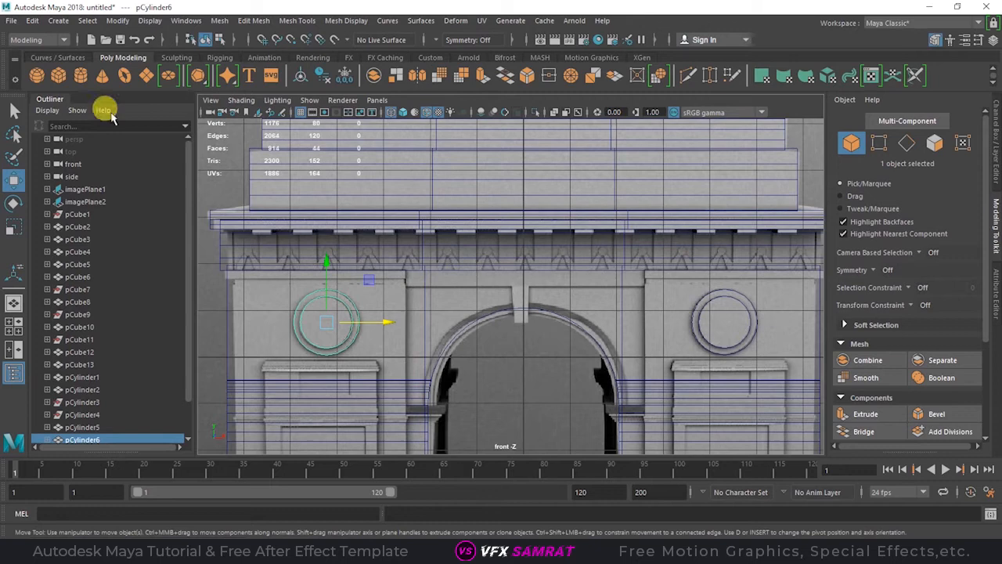
# Create a cube and move it to the first dentil under the cornice's left end
pyautogui.click(516, 296)
pyautogui.scroll(8, 493, 263)
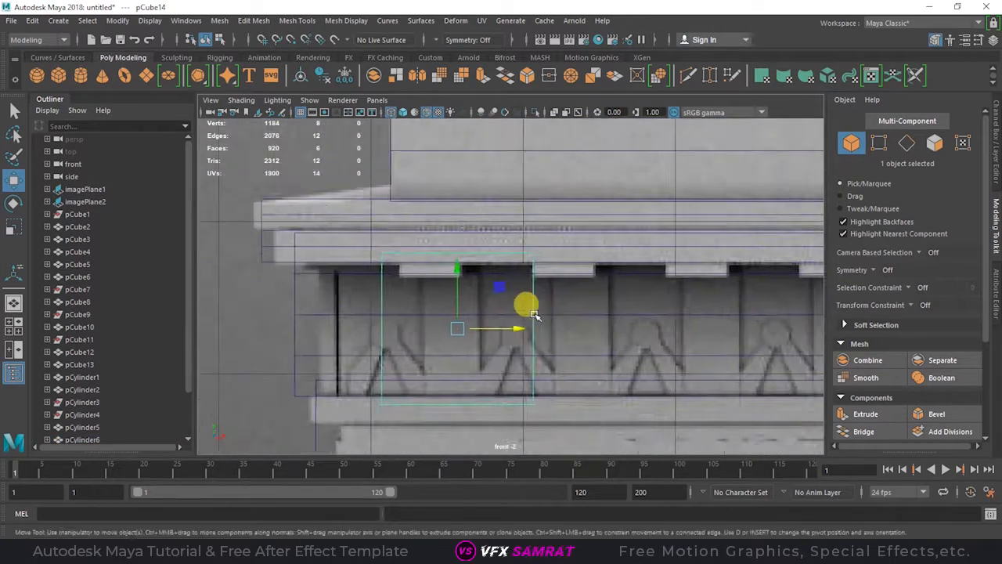
pyautogui.press('r')
pyautogui.moveTo(420, 258); pyautogui.dragTo(419, 231)
pyautogui.scroll(3, 394, 238)
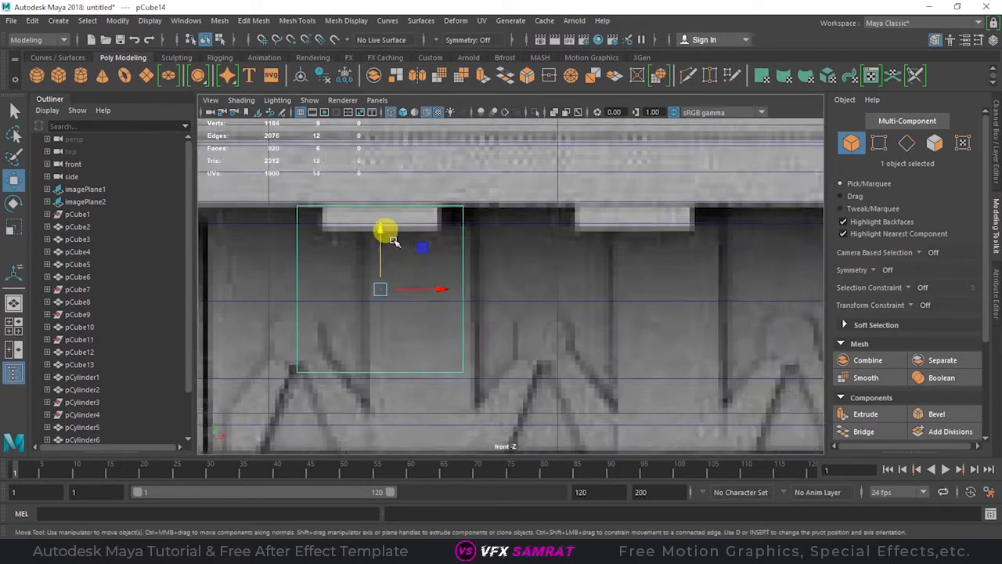
# Scale the cube down to the dentil's outline and align it at X about -5.814, Y about 2.677
pyautogui.keyDown('alt'); pyautogui.moveTo(391, 237); pyautogui.dragTo(468, 281, button='middle'); pyautogui.keyUp('alt')
pyautogui.press('r')
pyautogui.moveTo(462, 277); pyautogui.dragTo(470, 306)
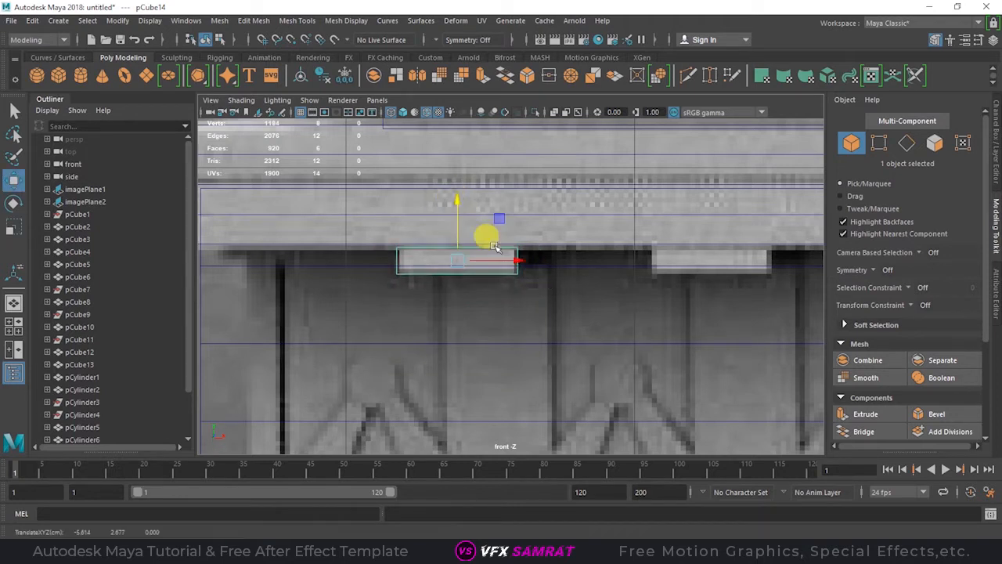
# Move the dentil block forward to the front face of the cornice in perspective
pyautogui.scroll(-7, 494, 246)
pyautogui.keyDown('alt'); pyautogui.moveTo(494, 246); pyautogui.dragTo(348, 255, button='middle'); pyautogui.keyUp('alt')
pyautogui.press('space')
pyautogui.press('space')
pyautogui.keyDown('alt'); pyautogui.moveTo(528, 216); pyautogui.dragTo(481, 243); pyautogui.keyUp('alt')
pyautogui.keyDown('alt'); pyautogui.moveTo(481, 243); pyautogui.dragTo(470, 345, button='middle'); pyautogui.keyUp('alt')
pyautogui.moveTo(378, 296); pyautogui.dragTo(459, 308)
pyautogui.scroll(4, 327, 330)
pyautogui.scroll(5, 501, 271)
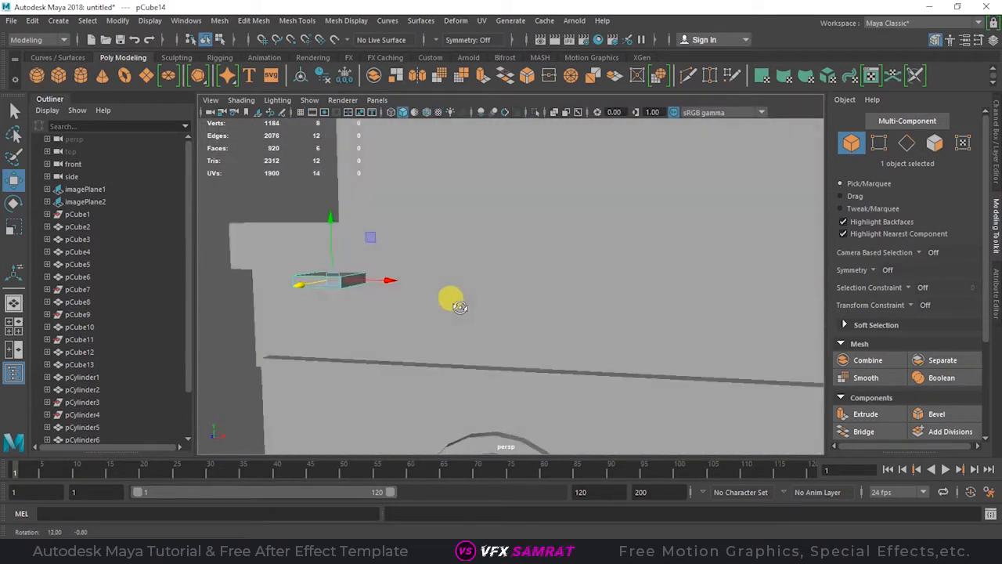
pyautogui.click(459, 308)
pyautogui.click(398, 240)
# Adjust the dentil block's depth and front position beneath the cornice overhang
pyautogui.scroll(-6, 397, 240)
pyautogui.keyDown('alt'); pyautogui.moveTo(423, 258); pyautogui.dragTo(538, 329); pyautogui.keyUp('alt')
pyautogui.press('r')
pyautogui.scroll(5, 532, 325)
pyautogui.click(437, 280)
pyautogui.scroll(-5, 437, 280)
pyautogui.press('w')
pyautogui.keyDown('alt'); pyautogui.moveTo(485, 281); pyautogui.dragTo(689, 293); pyautogui.keyUp('alt')
pyautogui.scroll(6, 533, 305)
pyautogui.keyDown('alt'); pyautogui.moveTo(464, 276); pyautogui.dragTo(510, 304, button='middle'); pyautogui.keyUp('alt')
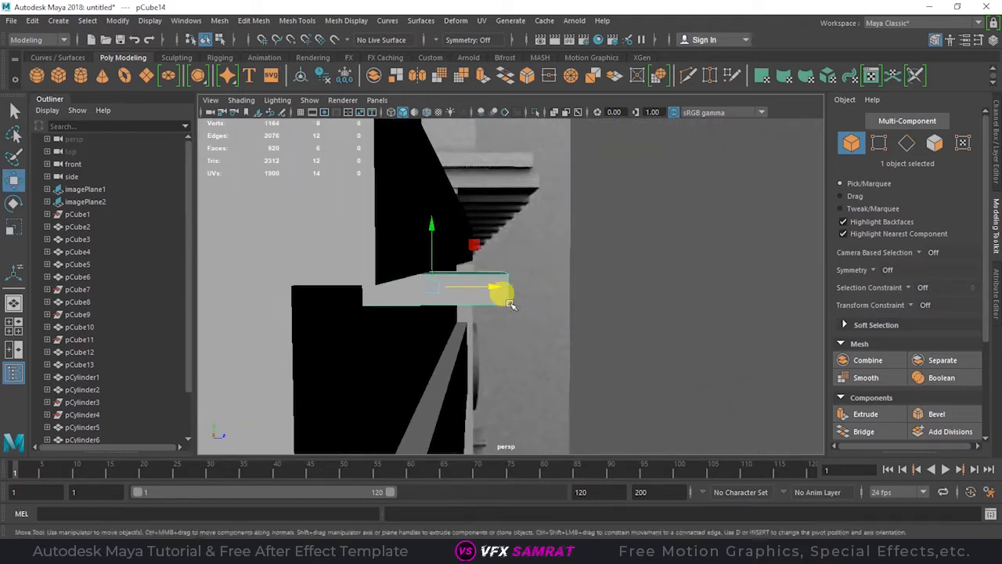
# Resize the dentil block in the top view and set it under the cornice edge at Z about 3.93
pyautogui.press('space')
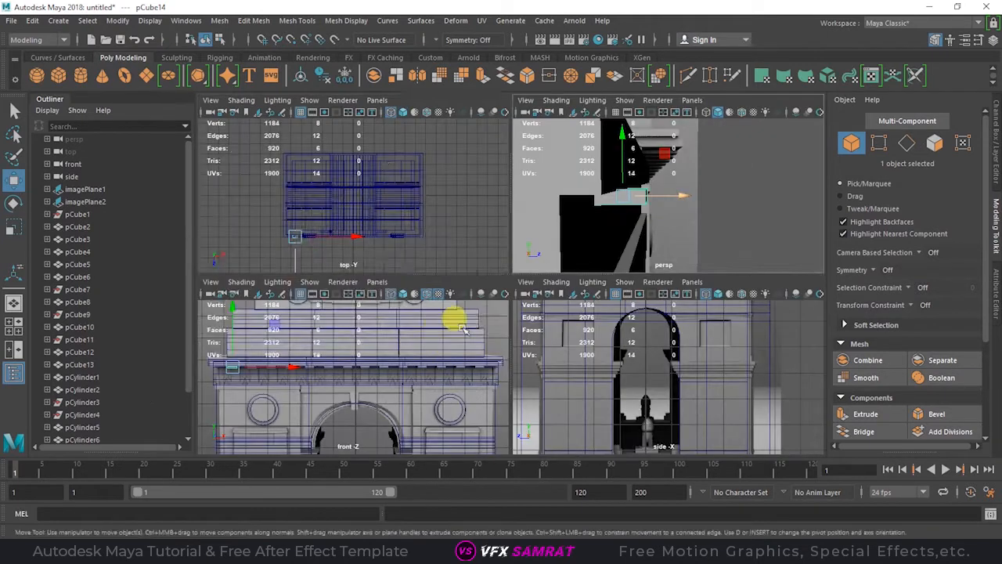
pyautogui.press('space')
pyautogui.keyDown('alt'); pyautogui.moveTo(415, 329); pyautogui.dragTo(439, 251, button='middle'); pyautogui.keyUp('alt')
pyautogui.scroll(6, 597, 351)
pyautogui.keyDown('alt'); pyautogui.moveTo(259, 315); pyautogui.dragTo(415, 318, button='middle'); pyautogui.keyUp('alt')
pyautogui.scroll(4, 411, 319)
pyautogui.press('r')
pyautogui.moveTo(337, 357); pyautogui.dragTo(350, 343)
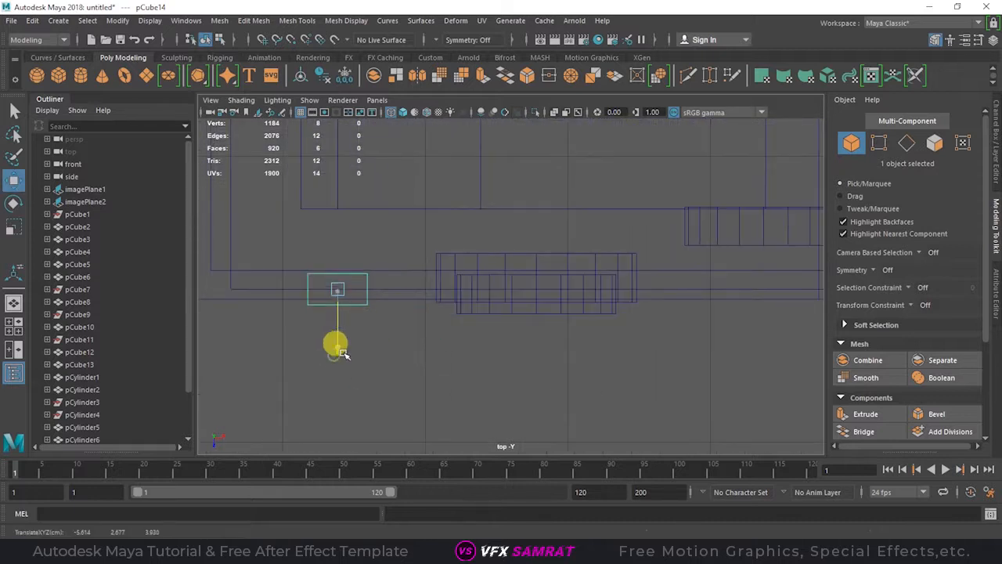
pyautogui.press('space')
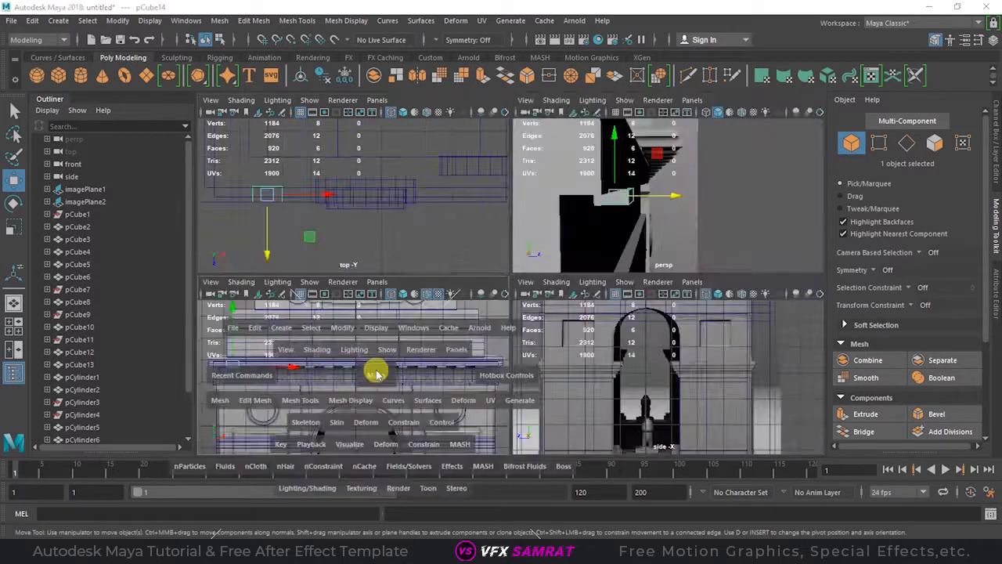
pyautogui.press('space')
pyautogui.press('w')
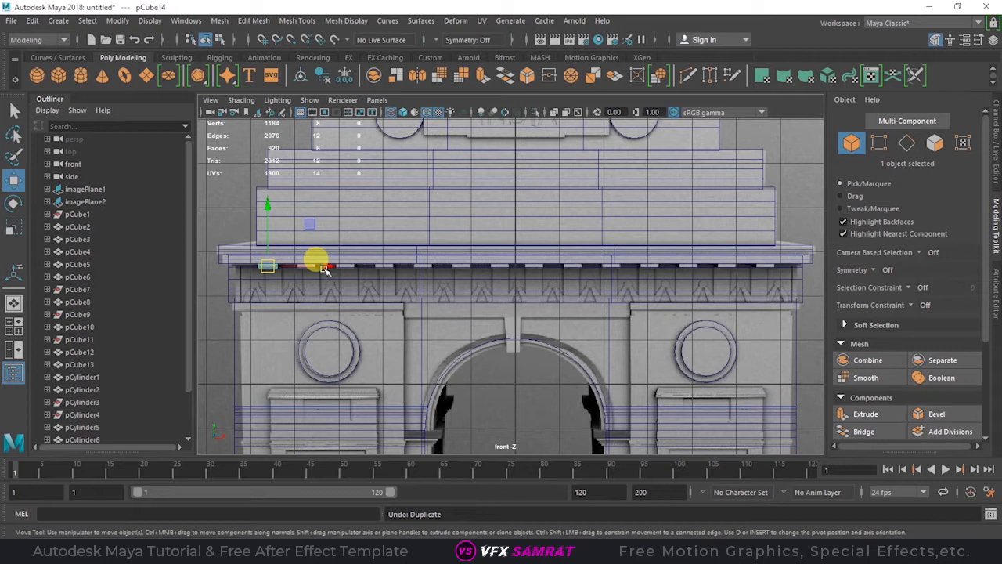
pyautogui.click(267, 266)
pyautogui.hotkey('ctrl', 'y')
pyautogui.keyDown('alt'); pyautogui.moveTo(278, 270); pyautogui.dragTo(463, 289, button='middle'); pyautogui.keyUp('alt')
pyautogui.scroll(3, 357, 283)
pyautogui.scroll(8, 444, 292)
pyautogui.click(444, 293)
pyautogui.scroll(-12, 446, 290)
pyautogui.scroll(5, 304, 262)
pyautogui.scroll(7, 463, 289)
pyautogui.hotkey('ctrl', 'z')
pyautogui.hotkey('ctrl', 'y')
# Create a new cube, move it onto the leftmost cornice dentil in the front view and scale it to the dentil's width
pyautogui.click(58, 76)
pyautogui.scroll(-10, 645, 362)
pyautogui.moveTo(648, 362); pyautogui.dragTo(496, 283)
pyautogui.scroll(10, 497, 283)
pyautogui.press('r')
pyautogui.moveTo(400, 266); pyautogui.dragTo(347, 249)
pyautogui.scroll(3, 360, 311)
pyautogui.press('w')
pyautogui.keyDown('alt'); pyautogui.moveTo(363, 316); pyautogui.dragTo(554, 301, button='middle'); pyautogui.keyUp('alt')
pyautogui.scroll(3, 555, 301)
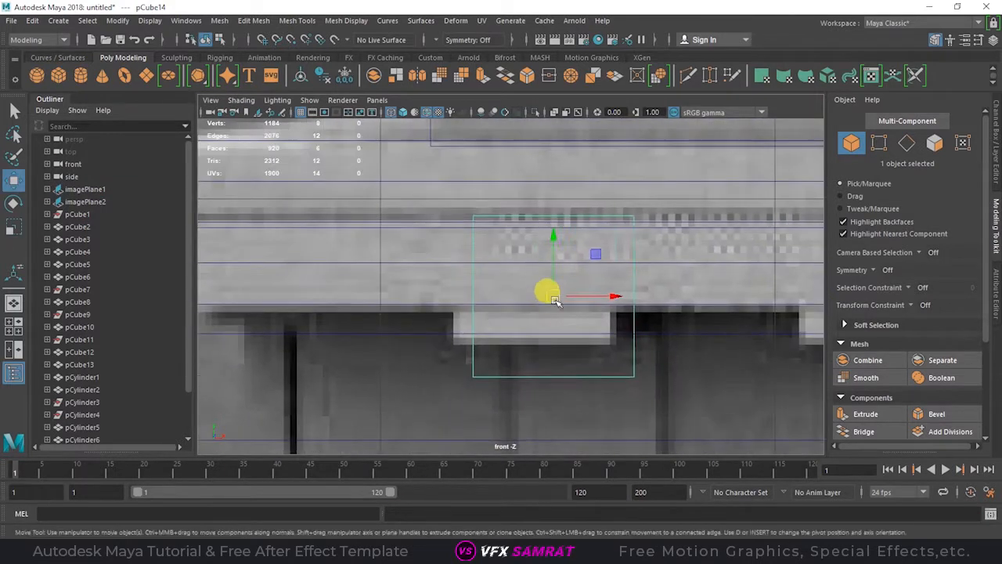
# Move the cube forward to the cornice's front edge in the top view, at Z about 3.796
pyautogui.press('space')
pyautogui.moveTo(540, 258); pyautogui.dragTo(546, 224)
pyautogui.scroll(-4, 473, 281)
pyautogui.moveTo(481, 255); pyautogui.dragTo(501, 338)
pyautogui.keyDown('alt'); pyautogui.moveTo(415, 322); pyautogui.dragTo(463, 324, button='middle'); pyautogui.keyUp('alt')
pyautogui.scroll(10, 464, 324)
pyautogui.keyDown('alt'); pyautogui.moveTo(391, 341); pyautogui.dragTo(501, 370, button='middle'); pyautogui.keyUp('alt')
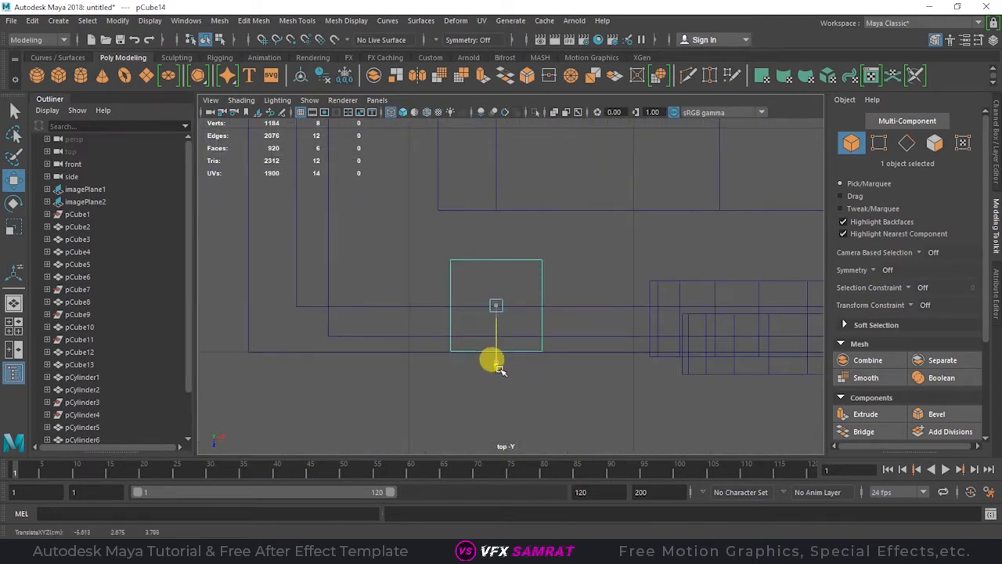
# Move the dentil block's four rear vertices forward to reduce its depth, then return to object mode
pyautogui.click(879, 145)
pyautogui.moveTo(423, 229); pyautogui.dragTo(573, 277)
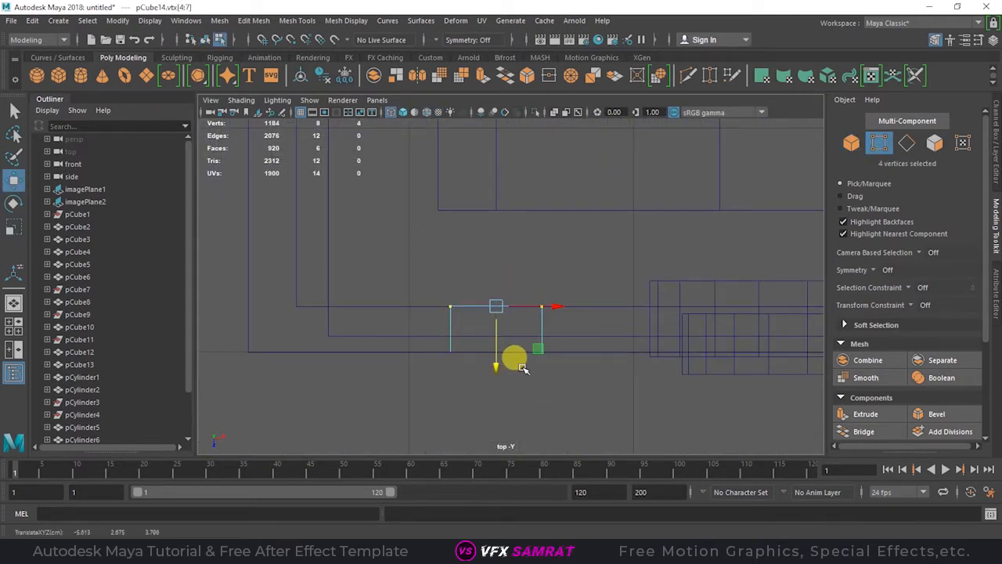
pyautogui.press('F8')
# Duplicate the dentil block onto the second dentil and repeat the copy at equal spacing across the whole front cornice
pyautogui.press('space')
pyautogui.press('space')
pyautogui.scroll(-10, 399, 360)
pyautogui.scroll(5, 425, 320)
pyautogui.keyDown('alt'); pyautogui.moveTo(425, 321); pyautogui.dragTo(593, 376, button='middle'); pyautogui.keyUp('alt')
pyautogui.scroll(4, 593, 375)
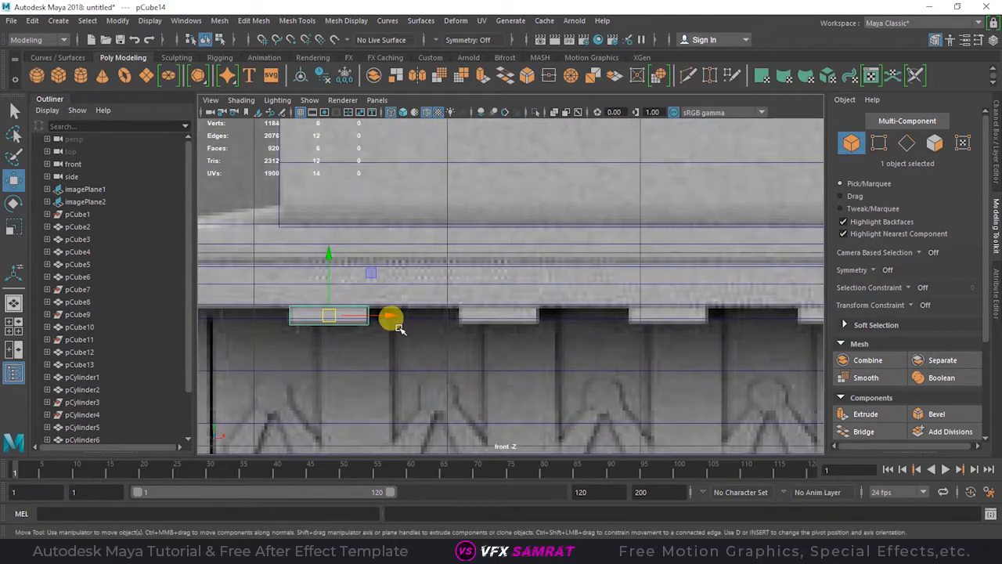
pyautogui.hotkey('ctrl', 'd')
pyautogui.moveTo(399, 327); pyautogui.dragTo(546, 327)
pyautogui.scroll(-5, 595, 342)
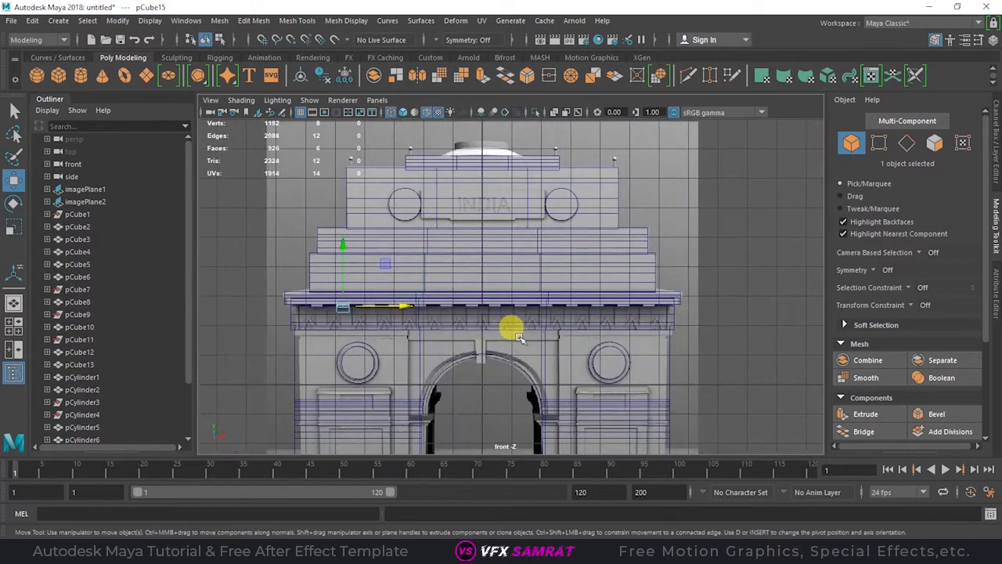
pyautogui.hotkey('ctrl', 'd')
pyautogui.scroll(3, 519, 338)
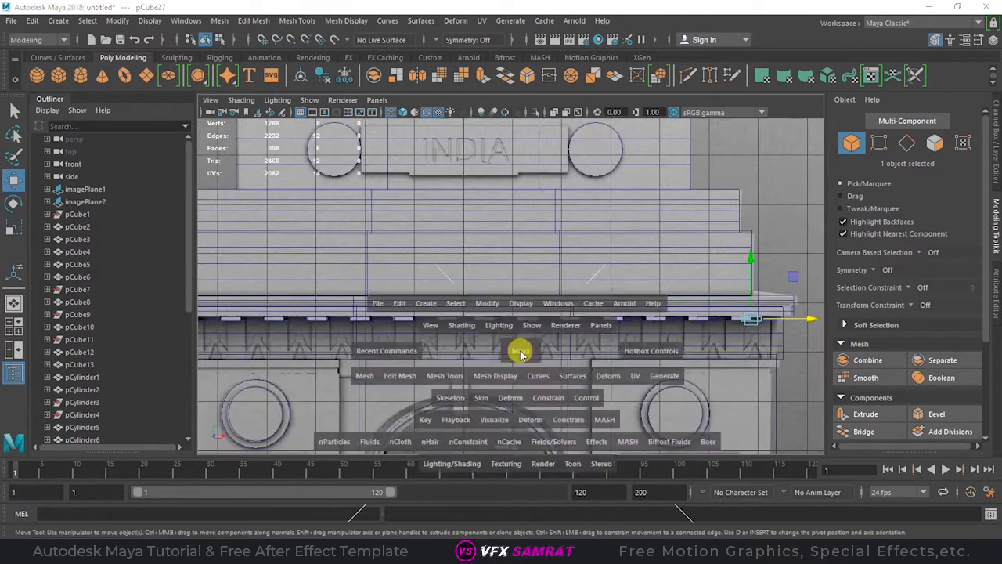
# Box-select the row of front dentils along the cornice edge in the top view
pyautogui.press('space')
pyautogui.press('space')
pyautogui.scroll(-7, 477, 301)
pyautogui.keyDown('alt'); pyautogui.moveTo(488, 317); pyautogui.dragTo(515, 288); pyautogui.keyUp('alt')
pyautogui.press('space')
pyautogui.press('space')
pyautogui.keyDown('alt'); pyautogui.moveTo(485, 302); pyautogui.dragTo(338, 296, button='middle'); pyautogui.keyUp('alt')
pyautogui.scroll(5, 485, 304)
pyautogui.press('space')
pyautogui.press('space')
pyautogui.scroll(-2, 478, 302)
pyautogui.click(472, 324)
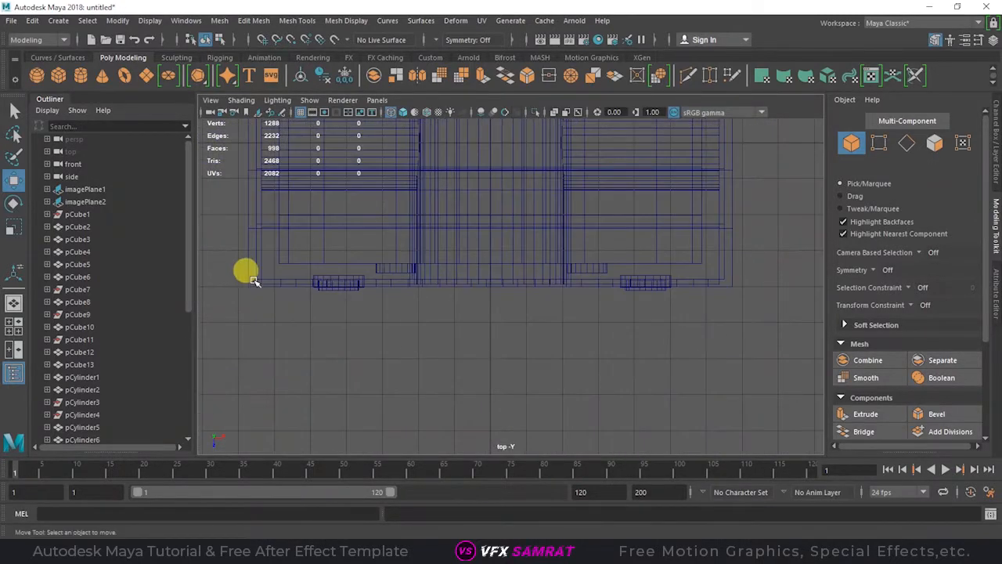
pyautogui.moveTo(253, 279); pyautogui.dragTo(739, 306)
# Remove the cornice and roundels from the selection and combine the front dentils into one mesh
pyautogui.press('space')
pyautogui.press('space')
pyautogui.scroll(-5, 593, 258)
pyautogui.keyDown('alt'); pyautogui.moveTo(593, 258); pyautogui.dragTo(558, 349); pyautogui.keyUp('alt')
pyautogui.keyDown('shift'); pyautogui.click(557, 349); pyautogui.keyUp('shift')
pyautogui.scroll(3, 558, 349)
pyautogui.keyDown('shift'); pyautogui.click(520, 354); pyautogui.keyUp('shift')
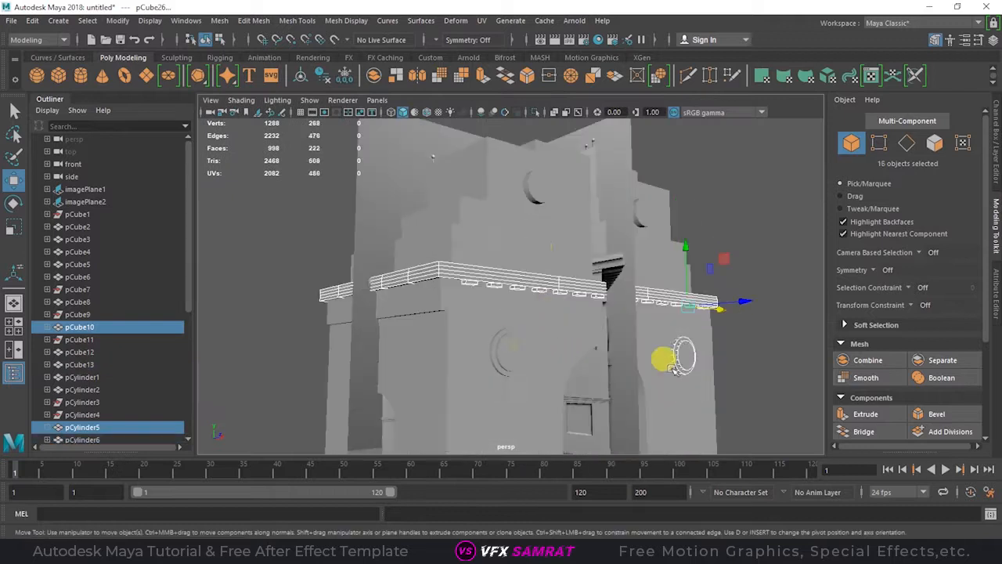
pyautogui.keyDown('shift'); pyautogui.click(672, 368); pyautogui.keyUp('shift')
pyautogui.scroll(3, 671, 368)
pyautogui.keyDown('shift'); pyautogui.click(516, 270); pyautogui.keyUp('shift')
pyautogui.scroll(-6, 516, 270)
pyautogui.click(867, 360)
# Duplicate the combined dentil row and move the copy to the rear cornice edge at Z about -3.984
pyautogui.keyDown('alt'); pyautogui.moveTo(689, 291); pyautogui.dragTo(510, 273); pyautogui.keyUp('alt')
pyautogui.press('space')
pyautogui.press('space')
pyautogui.hotkey('ctrl', 'd')
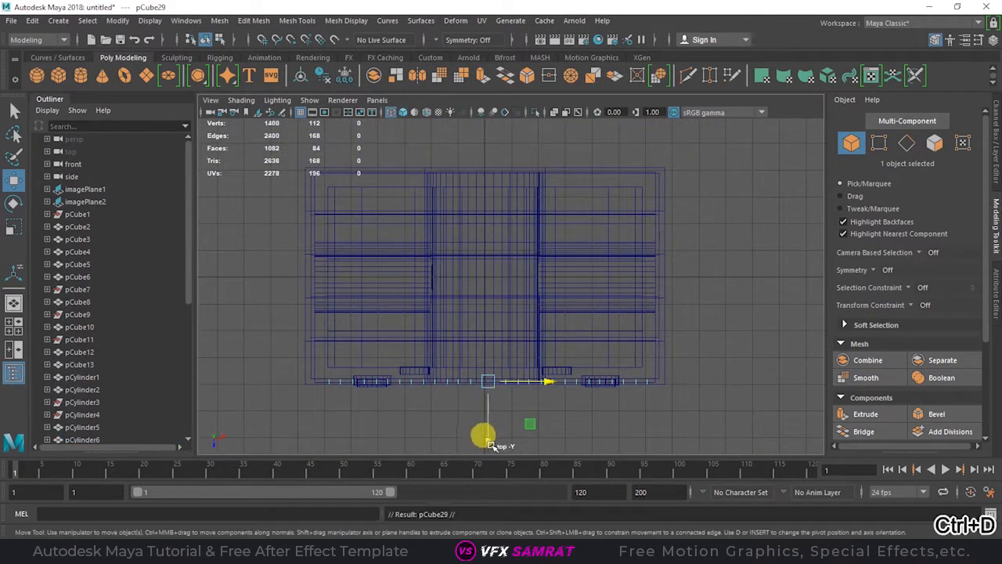
pyautogui.scroll(4, 524, 241)
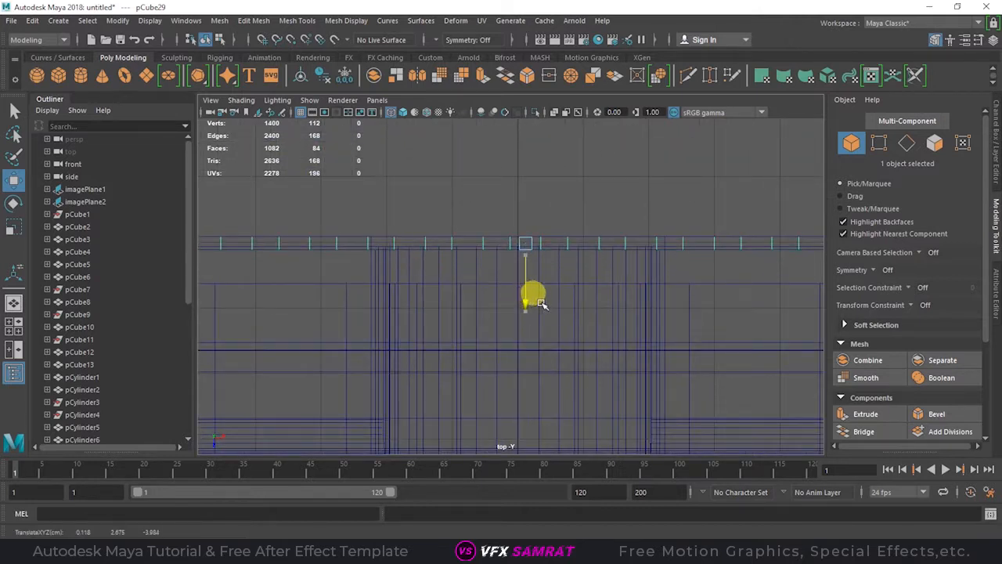
pyautogui.press('space')
pyautogui.press('space')
pyautogui.keyDown('alt'); pyautogui.moveTo(615, 295); pyautogui.dragTo(472, 319); pyautogui.keyUp('alt')
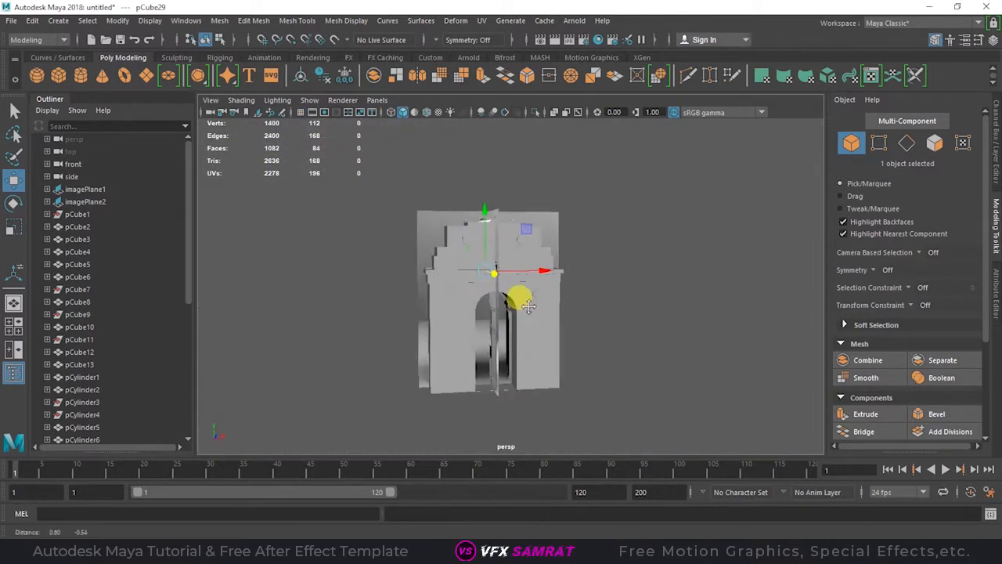
# Save the scene as India Gate in the Documents folder in Maya Binary format
pyautogui.hotkey('ctrl', 's')
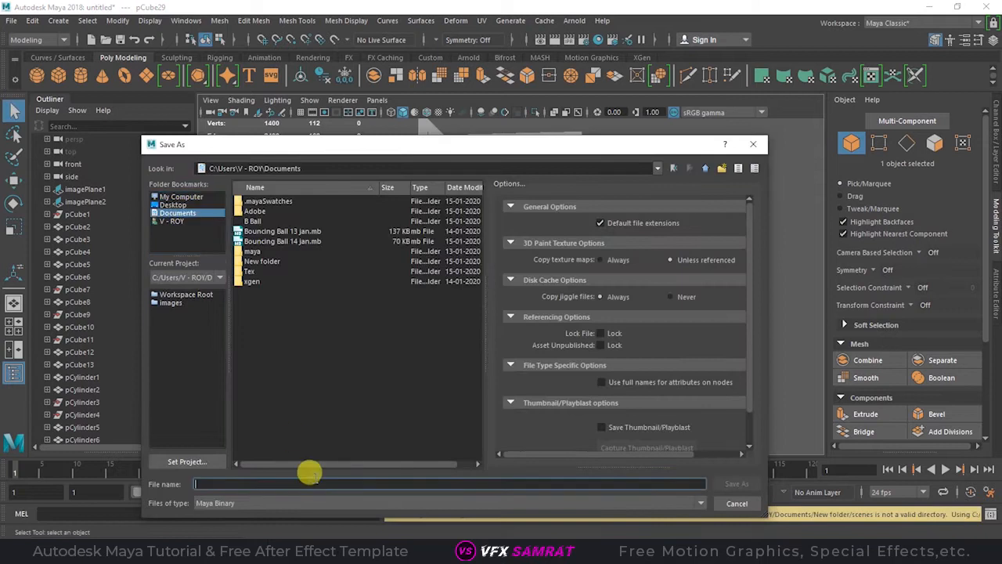
pyautogui.write('India Gate')
pyautogui.press('Return')
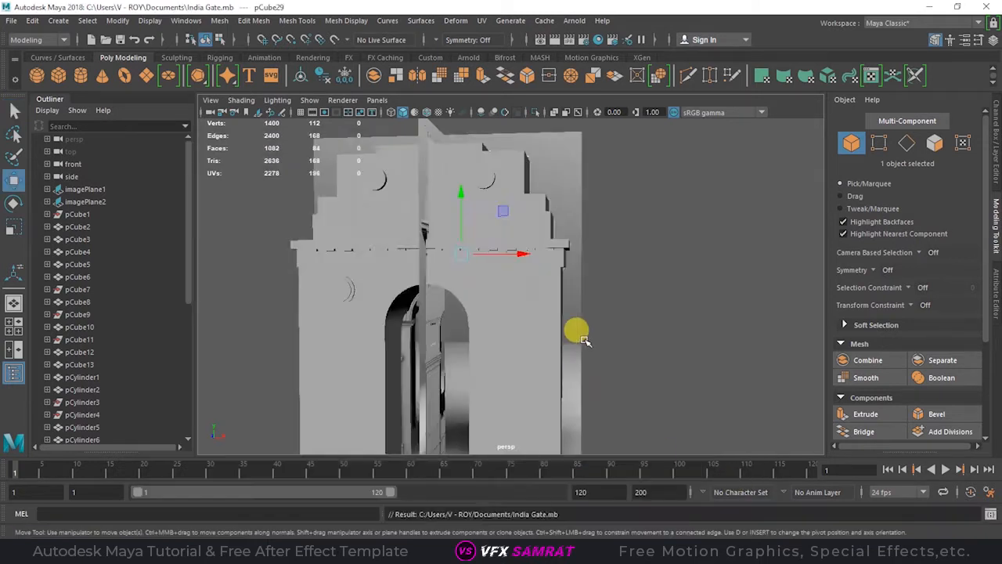
# Examine the frieze, roundel and left pier below the cornice against the front reference image
pyautogui.press('space')
pyautogui.press('space')
pyautogui.scroll(3, 485, 298)
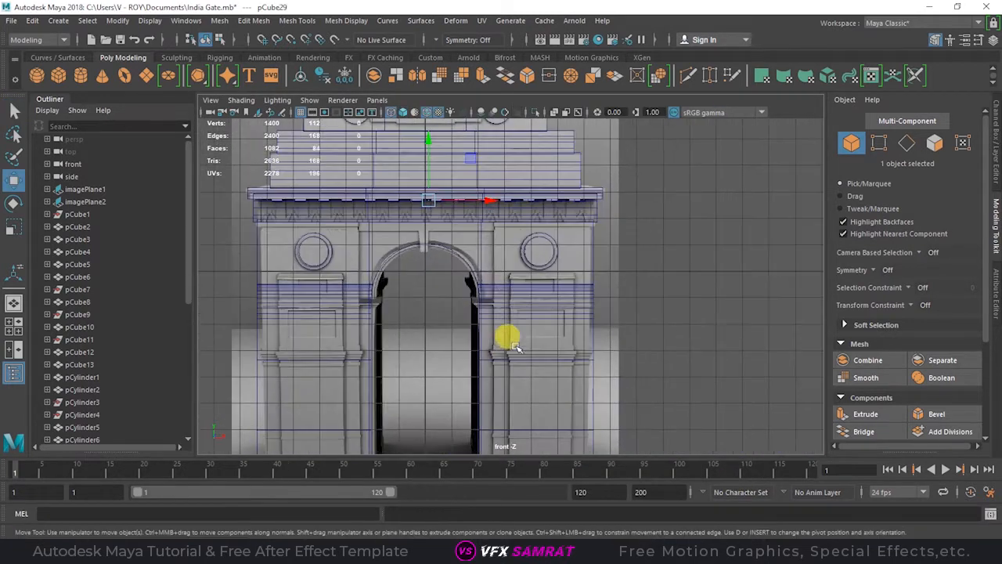
pyautogui.scroll(3, 486, 310)
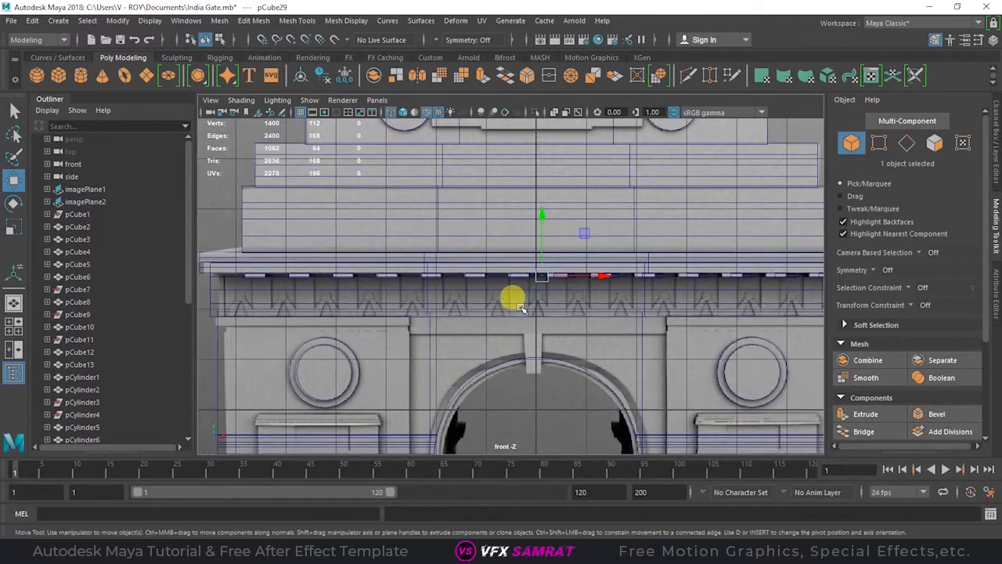
pyautogui.scroll(4, 548, 258)
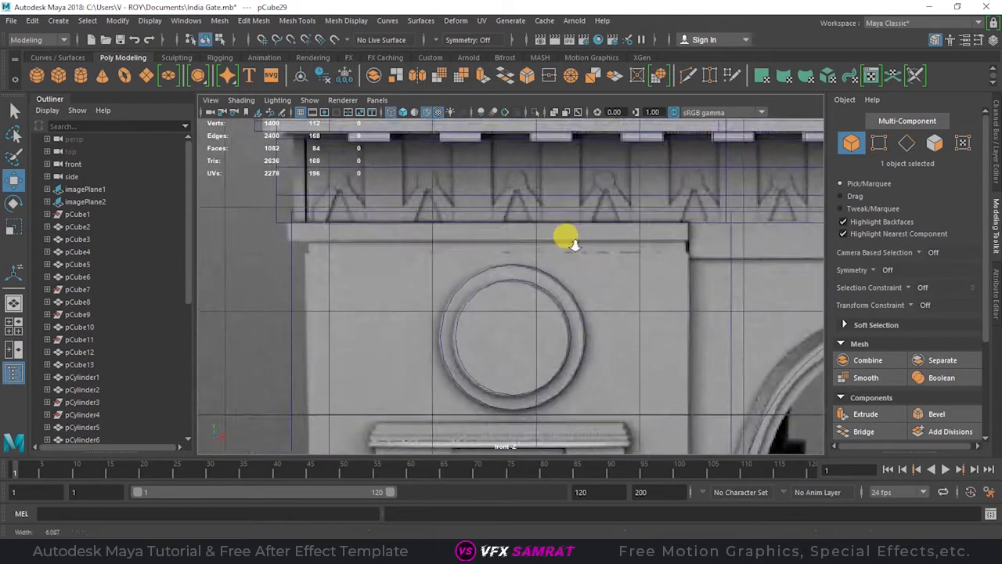
pyautogui.scroll(-4, 470, 286)
pyautogui.scroll(4, 485, 301)
pyautogui.scroll(-4, 495, 305)
pyautogui.keyDown('alt'); pyautogui.moveTo(655, 304); pyautogui.dragTo(501, 281, button='middle'); pyautogui.keyUp('alt')
pyautogui.click(316, 205)
pyautogui.click(210, 231)
pyautogui.keyDown('alt'); pyautogui.moveTo(266, 237); pyautogui.dragTo(288, 237, button='middle'); pyautogui.keyUp('alt')
pyautogui.press('space')
pyautogui.press('space')
pyautogui.scroll(-5, 439, 317)
pyautogui.click(468, 289)
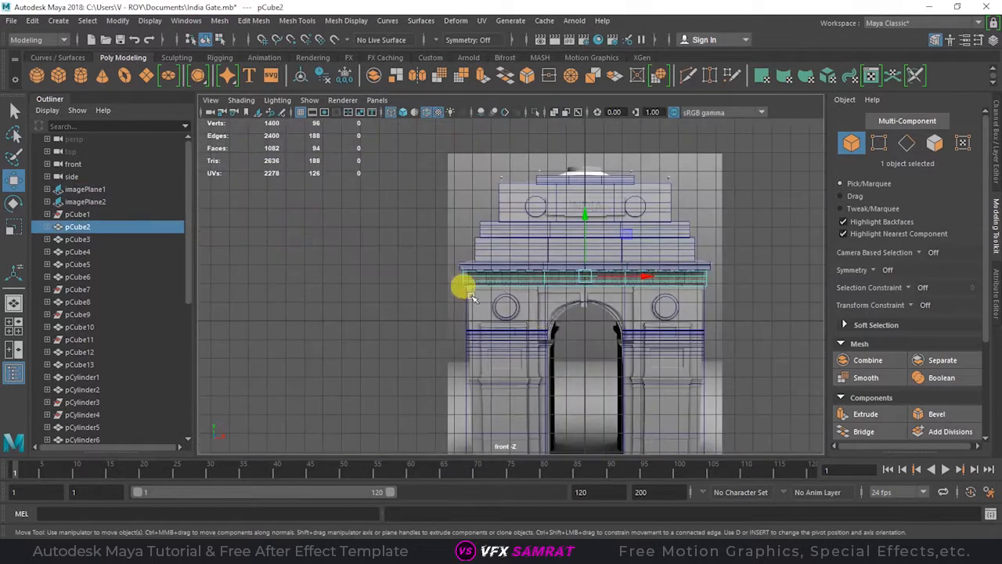
pyautogui.keyDown('alt'); pyautogui.moveTo(558, 407); pyautogui.dragTo(482, 307, button='middle'); pyautogui.keyUp('alt')
pyautogui.scroll(3, 462, 250)
pyautogui.scroll(3, 443, 199)
pyautogui.keyDown('alt'); pyautogui.moveTo(443, 141); pyautogui.dragTo(502, 215, button='middle'); pyautogui.keyUp('alt')
pyautogui.click(502, 215)
pyautogui.scroll(-3, 502, 215)
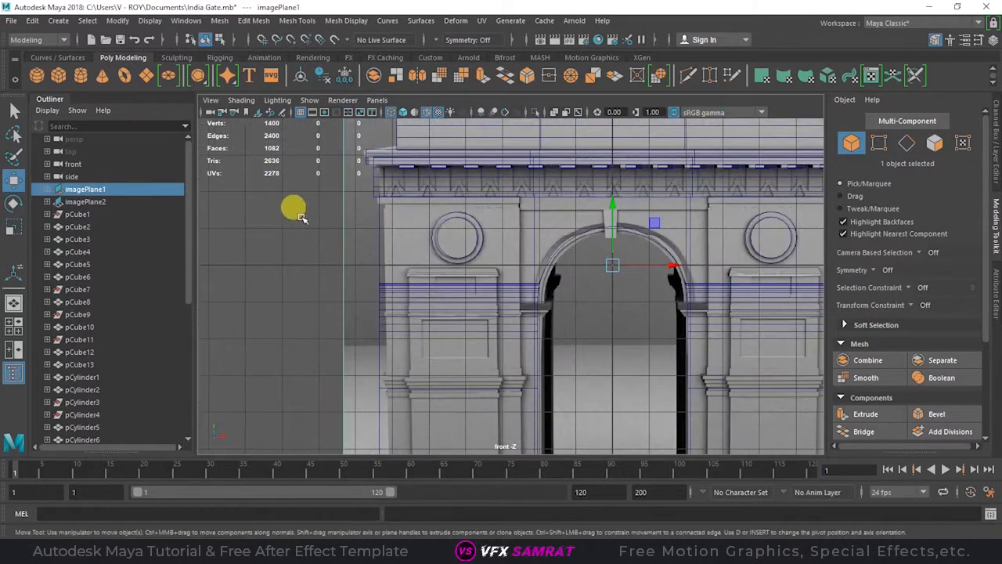
# Create a new cube and place it over the left pier in the front view at X about -4.338
pyautogui.click(58, 80)
pyautogui.scroll(-4, 533, 327)
pyautogui.moveTo(640, 276); pyautogui.dragTo(540, 277)
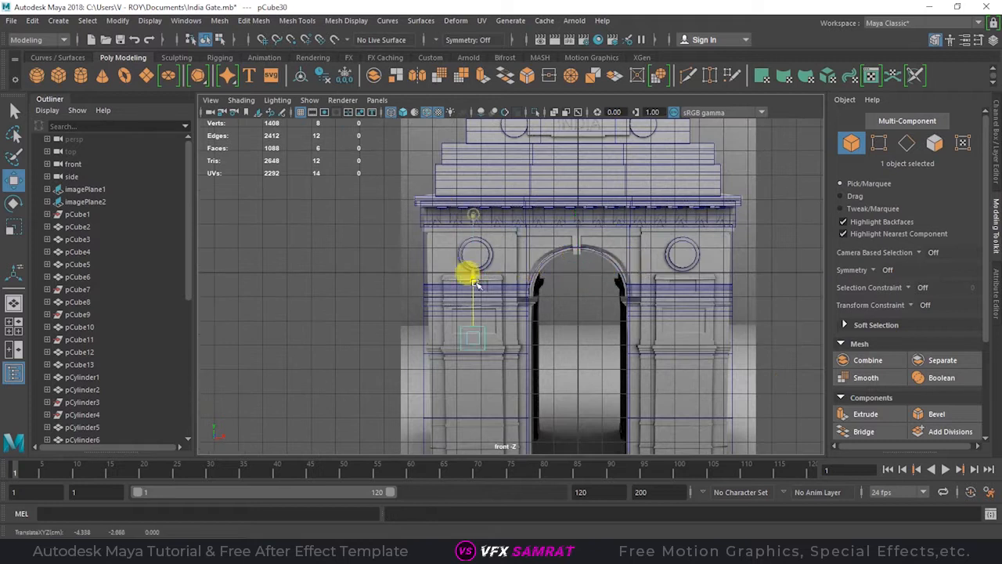
pyautogui.moveTo(475, 283); pyautogui.dragTo(474, 291)
# Thin the cube's depth and position it against the front face of the left pier at Z about 4.172
pyautogui.press('space')
pyautogui.press('space')
pyautogui.keyDown('alt'); pyautogui.moveTo(360, 362); pyautogui.dragTo(455, 325); pyautogui.keyUp('alt')
pyautogui.scroll(5, 452, 325)
pyautogui.keyDown('alt'); pyautogui.moveTo(353, 344); pyautogui.dragTo(465, 282, button='middle'); pyautogui.keyUp('alt')
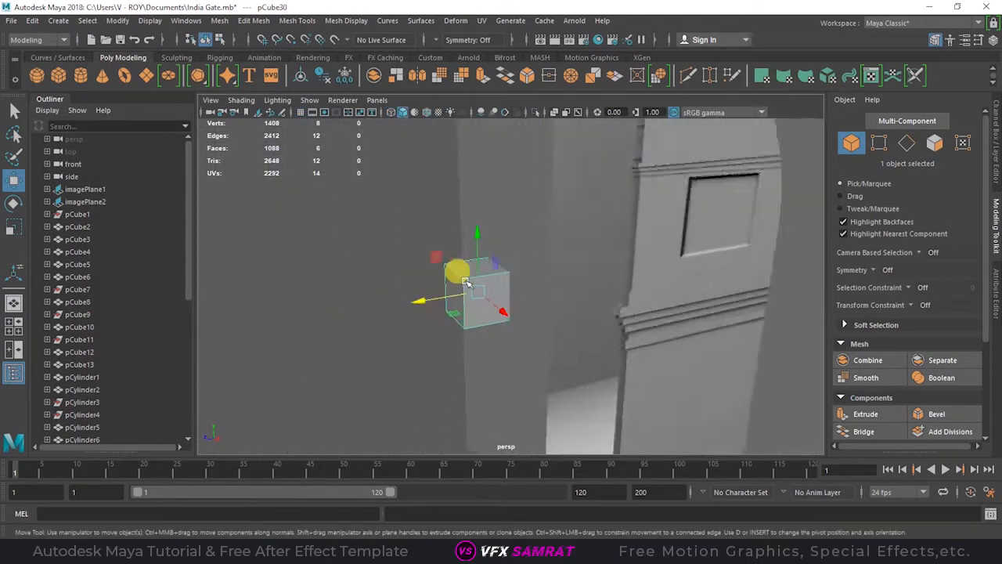
pyautogui.scroll(3, 465, 281)
pyautogui.moveTo(411, 303); pyautogui.dragTo(405, 304)
pyautogui.press('space')
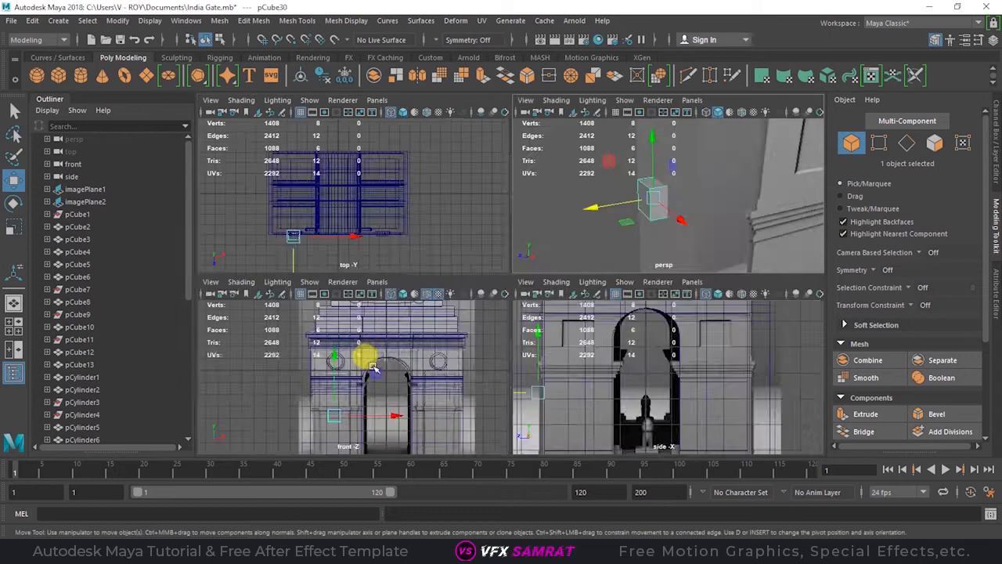
# Stretch the block to the left pier's full height and centre it vertically at Y about -3.4
pyautogui.press('space')
pyautogui.hotkey('ctrl', 'a')
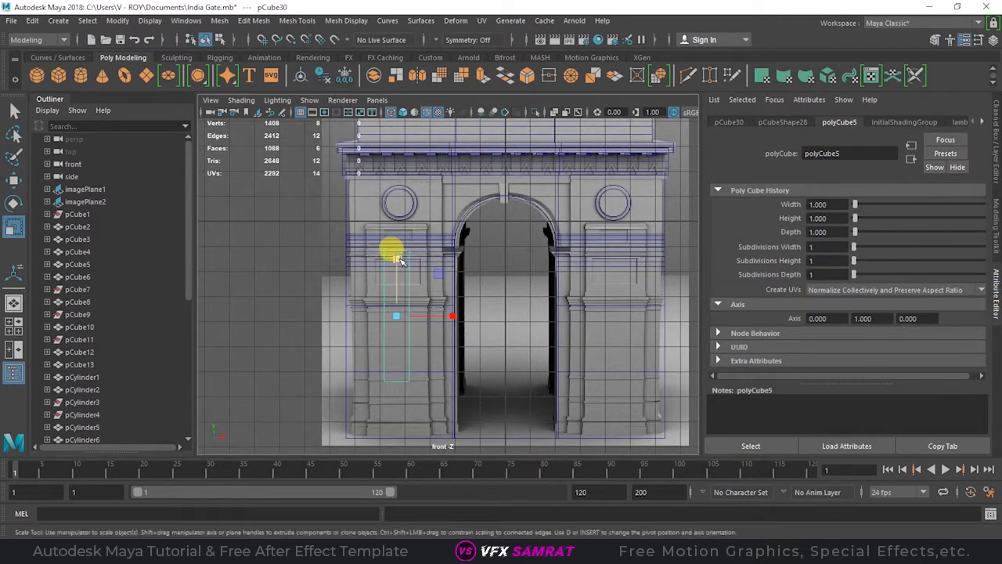
pyautogui.press('w')
pyautogui.moveTo(402, 254); pyautogui.dragTo(404, 244)
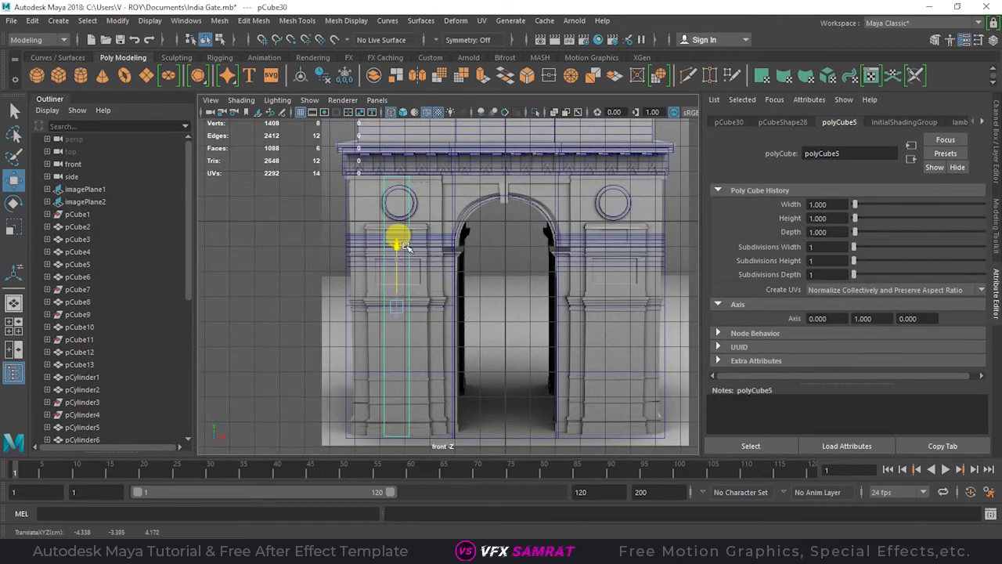
pyautogui.press('w')
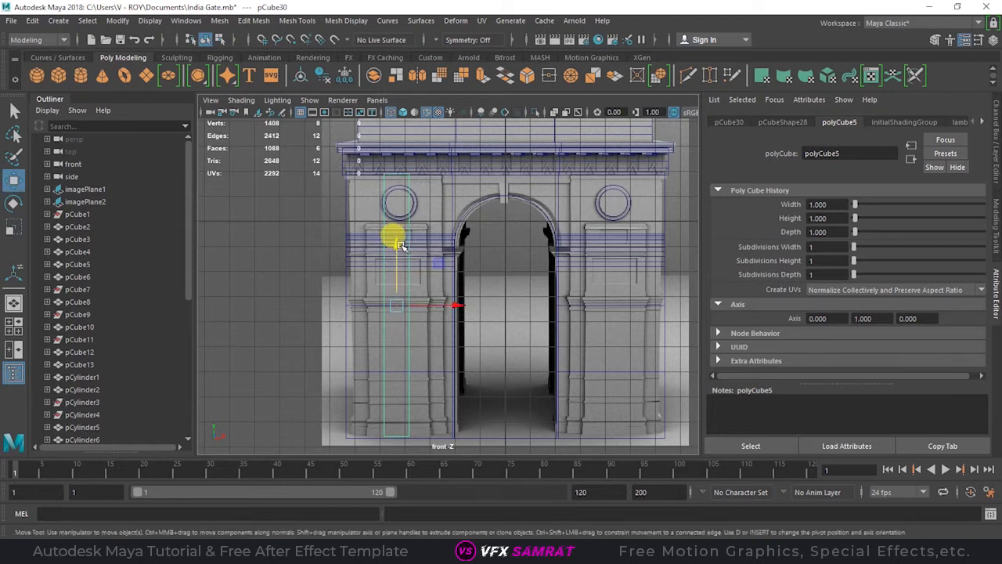
# Widen the block to the left pier's outline and align it horizontally with the front reference
pyautogui.press('r')
pyautogui.moveTo(453, 306); pyautogui.dragTo(579, 307)
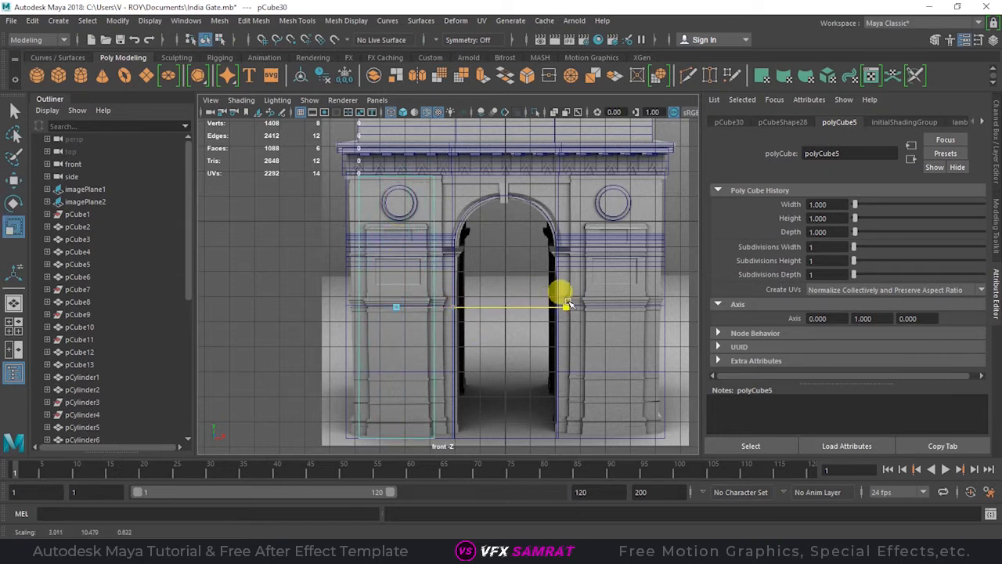
pyautogui.press('w')
pyautogui.scroll(1, 414, 349)
pyautogui.keyDown('alt'); pyautogui.moveTo(548, 303); pyautogui.dragTo(591, 313, button='middle'); pyautogui.keyUp('alt')
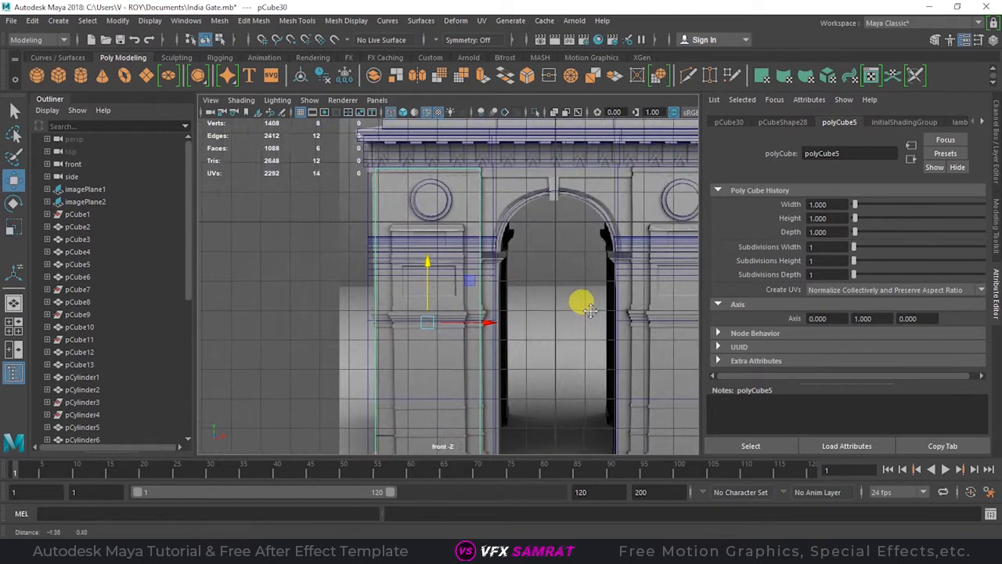
pyautogui.scroll(1, 591, 313)
pyautogui.moveTo(487, 332); pyautogui.dragTo(488, 333)
pyautogui.press('w')
pyautogui.scroll(-2, 490, 329)
pyautogui.scroll(1, 493, 328)
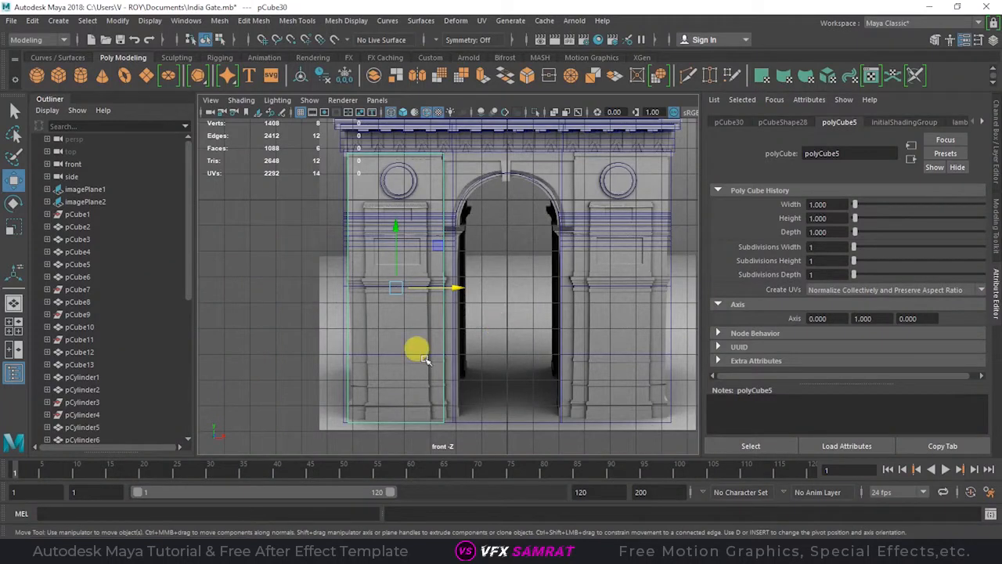
# Set the pier block's height subdivisions to 14
pyautogui.keyDown('alt'); pyautogui.moveTo(494, 307); pyautogui.dragTo(448, 263); pyautogui.keyUp('alt')
pyautogui.press('5')
pyautogui.press('4')
pyautogui.keyDown('alt'); pyautogui.moveTo(479, 310); pyautogui.dragTo(474, 319, button='middle'); pyautogui.keyUp('alt')
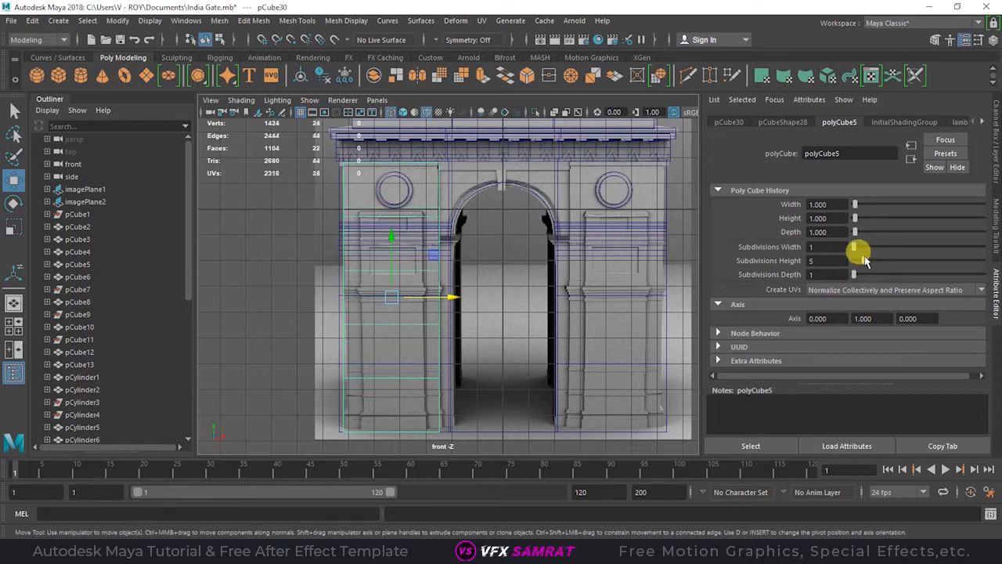
pyautogui.scroll(6, 479, 267)
pyautogui.keyDown('alt'); pyautogui.moveTo(403, 220); pyautogui.dragTo(500, 186, button='middle'); pyautogui.keyUp('alt')
pyautogui.scroll(-4, 474, 307)
pyautogui.keyDown('alt'); pyautogui.moveTo(505, 192); pyautogui.dragTo(567, 260, button='right'); pyautogui.keyUp('alt')
pyautogui.moveTo(880, 263); pyautogui.dragTo(887, 263)
pyautogui.keyDown('alt'); pyautogui.moveTo(540, 202); pyautogui.dragTo(555, 362, button='middle'); pyautogui.keyUp('alt')
pyautogui.scroll(3, 540, 305)
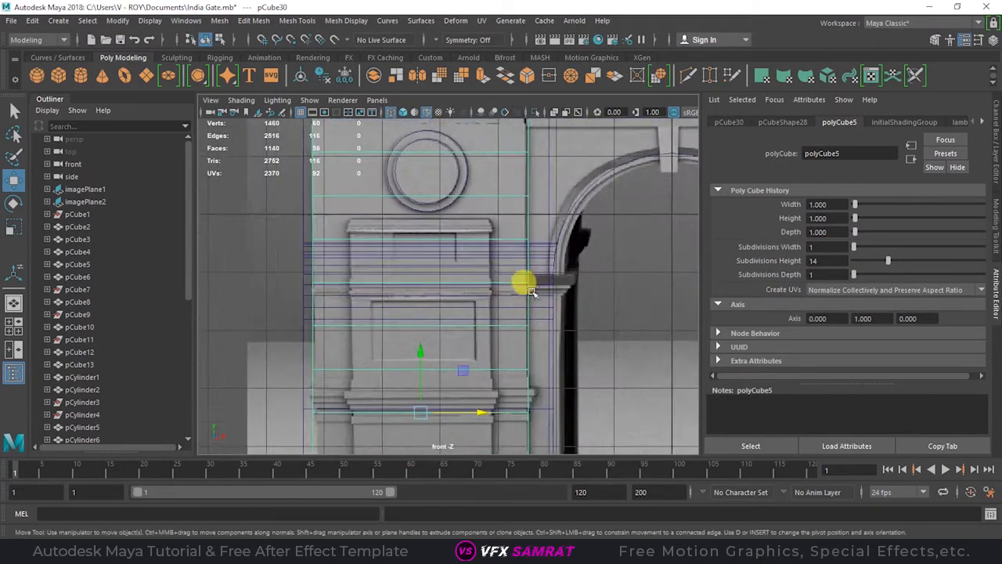
# Move the pier block's horizontal edge loops vertically to line up with the moulding below the roundel
pyautogui.keyDown('alt'); pyautogui.moveTo(532, 292); pyautogui.dragTo(521, 246, button='middle'); pyautogui.keyUp('alt')
pyautogui.click(995, 219)
pyautogui.click(906, 144)
pyautogui.scroll(-5, 564, 264)
pyautogui.keyDown('alt'); pyautogui.moveTo(657, 271); pyautogui.dragTo(640, 324, button='middle'); pyautogui.keyUp('alt')
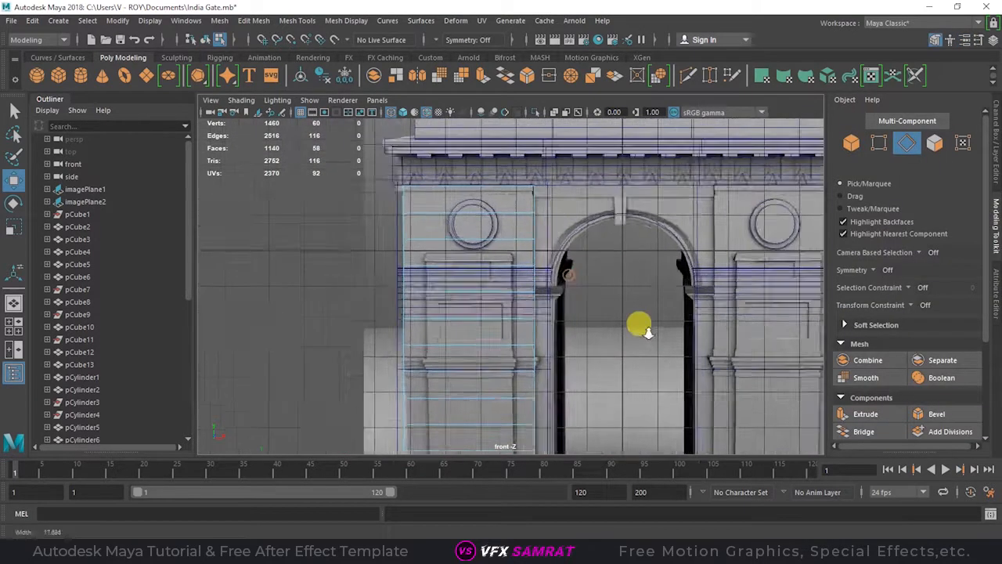
pyautogui.scroll(5, 658, 333)
pyautogui.keyDown('alt'); pyautogui.moveTo(696, 360); pyautogui.dragTo(675, 317, button='middle'); pyautogui.keyUp('alt')
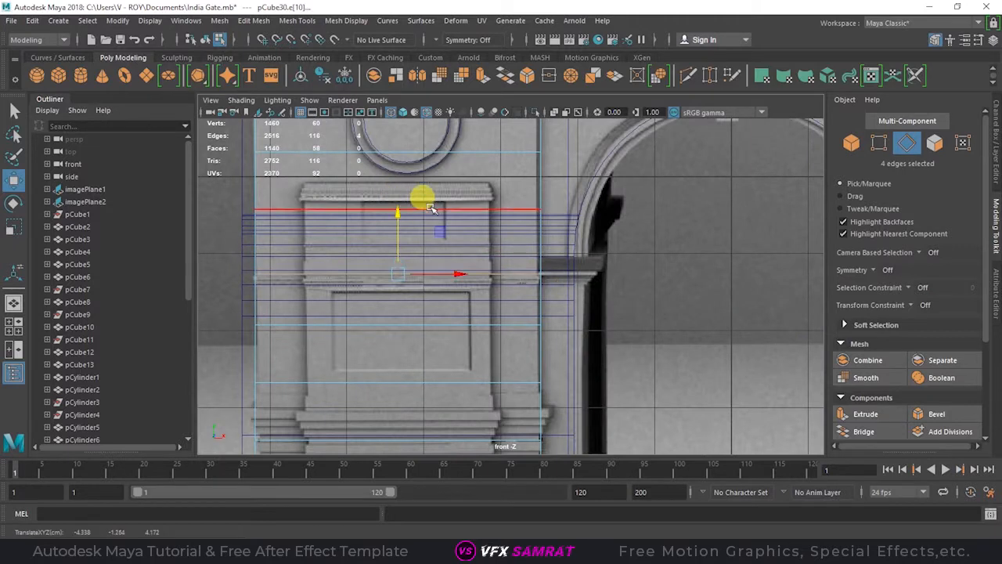
pyautogui.scroll(1, 479, 262)
pyautogui.keyDown('alt'); pyautogui.moveTo(483, 265); pyautogui.dragTo(591, 297, button='middle'); pyautogui.keyUp('alt')
# Select the four side faces of the pier block's narrow band at the arch impost level
pyautogui.click(881, 146)
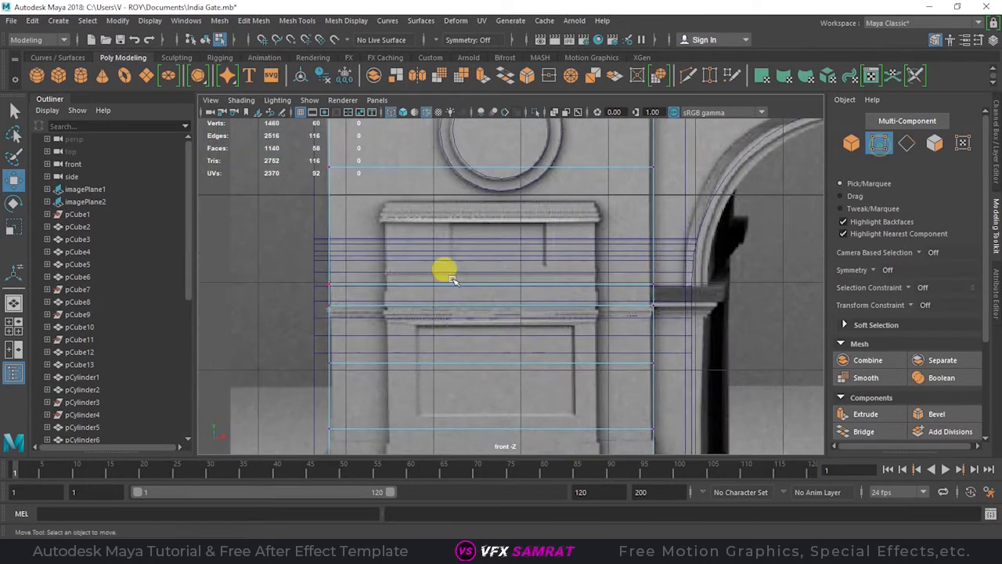
pyautogui.press('w')
pyautogui.click(934, 147)
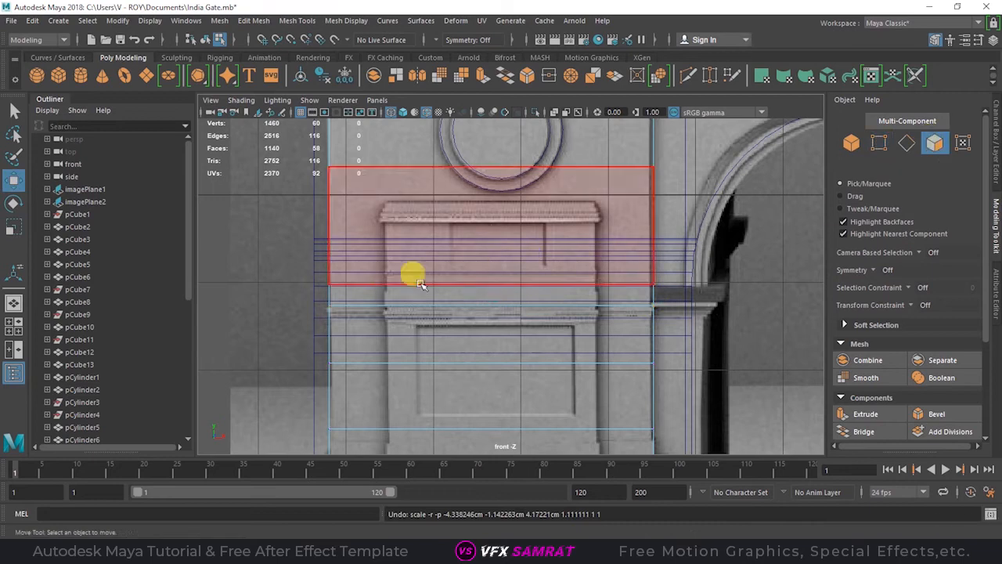
pyautogui.click(632, 295)
pyautogui.press('space')
pyautogui.press('space')
pyautogui.doubleClick(535, 130)
pyautogui.keyDown('alt'); pyautogui.moveTo(512, 240); pyautogui.dragTo(586, 240); pyautogui.keyUp('alt')
pyautogui.click(401, 274)
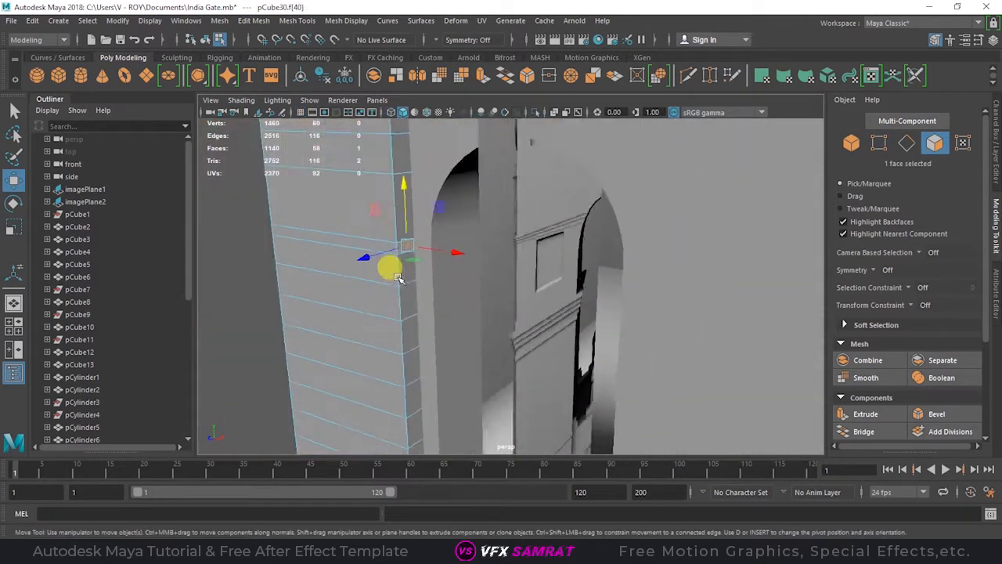
pyautogui.keyDown('alt'); pyautogui.moveTo(400, 275); pyautogui.dragTo(427, 291); pyautogui.keyUp('alt')
pyautogui.keyDown('shift'); pyautogui.click(417, 300); pyautogui.keyUp('shift')
pyautogui.keyDown('alt'); pyautogui.moveTo(372, 320); pyautogui.dragTo(603, 314); pyautogui.keyUp('alt')
pyautogui.keyDown('shift'); pyautogui.click(616, 312); pyautogui.keyUp('shift')
pyautogui.keyDown('alt'); pyautogui.moveTo(509, 315); pyautogui.dragTo(557, 318); pyautogui.keyUp('alt')
pyautogui.keyDown('alt'); pyautogui.moveTo(407, 316); pyautogui.dragTo(519, 327); pyautogui.keyUp('alt')
pyautogui.keyDown('alt'); pyautogui.moveTo(472, 299); pyautogui.dragTo(680, 356); pyautogui.keyUp('alt')
# Extrude the four selected band faces in place, keeping them flush with the pier block
pyautogui.press('F8')
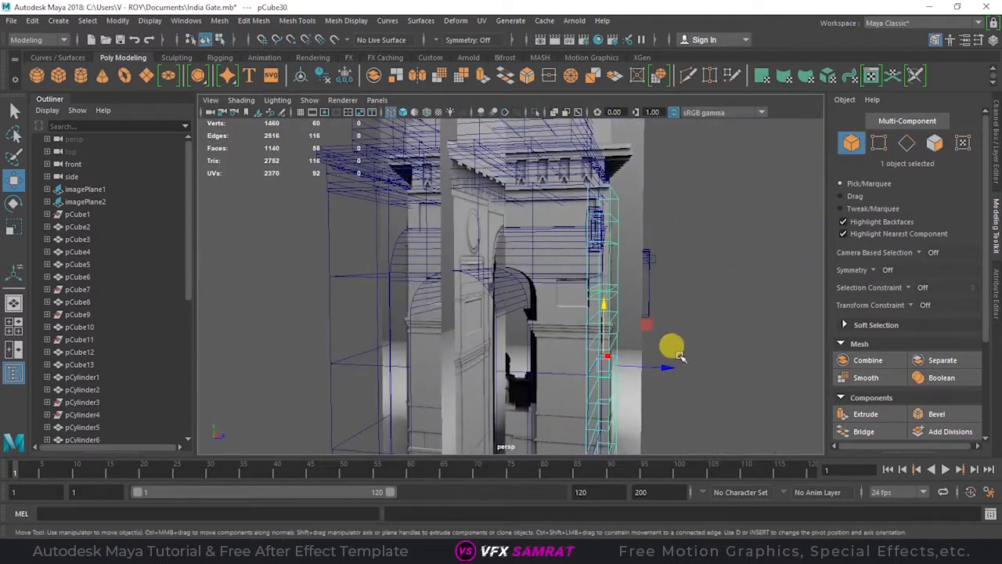
pyautogui.press('F8')
pyautogui.keyDown('alt'); pyautogui.moveTo(783, 298); pyautogui.dragTo(575, 253); pyautogui.keyUp('alt')
pyautogui.press('space')
pyautogui.press('space')
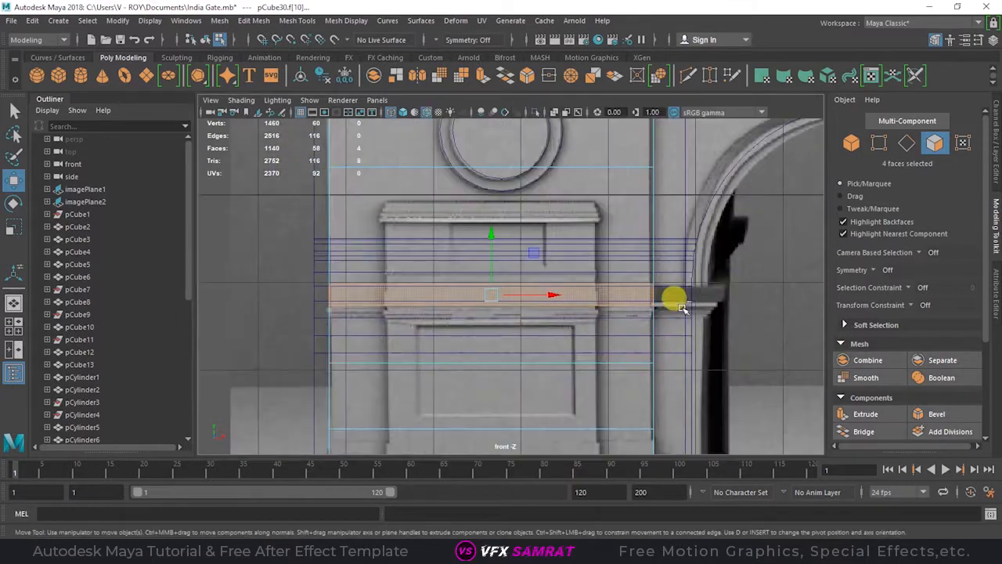
pyautogui.hotkey('ctrl', 'e')
pyautogui.hotkey('ctrl', 'z')
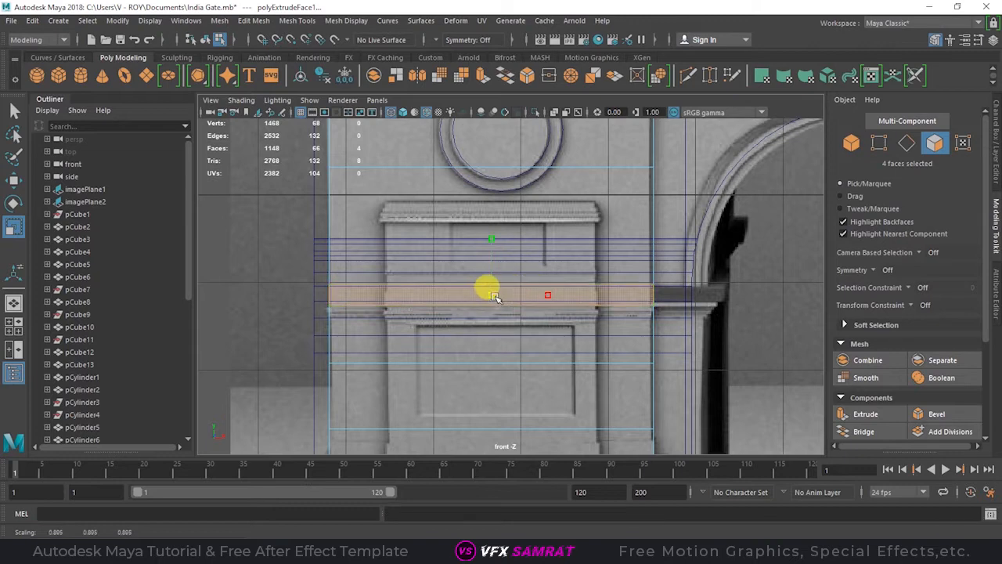
pyautogui.press('space')
pyautogui.press('space')
pyautogui.keyDown('alt'); pyautogui.moveTo(621, 232); pyautogui.dragTo(493, 290); pyautogui.keyUp('alt')
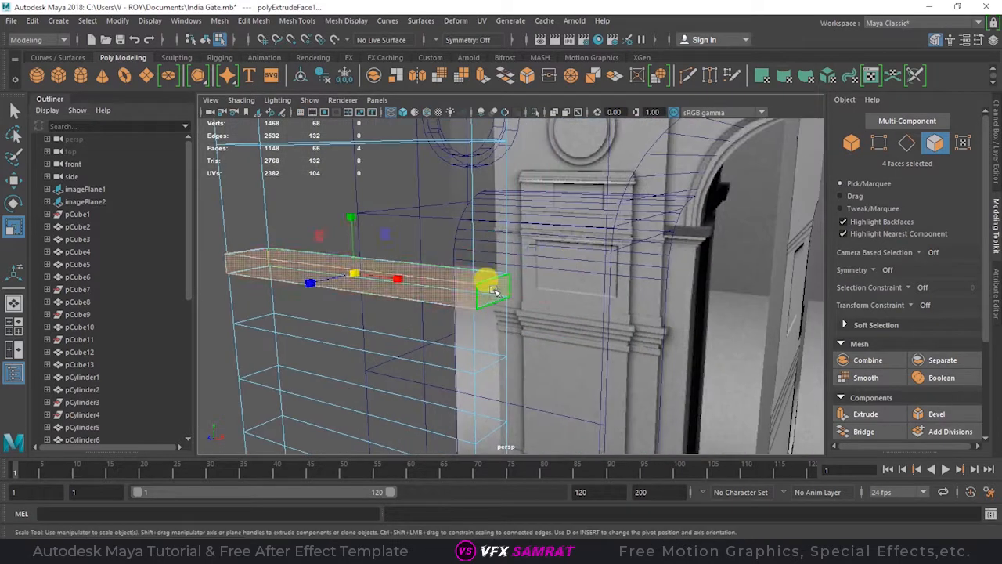
# Move the band's arch-facing end face outward to the impost's edge in the front reference
pyautogui.click(494, 291)
pyautogui.press('w')
pyautogui.press('space')
pyautogui.press('space')
pyautogui.keyDown('alt'); pyautogui.moveTo(750, 285); pyautogui.dragTo(633, 282, button='middle'); pyautogui.keyUp('alt')
pyautogui.scroll(5, 633, 282)
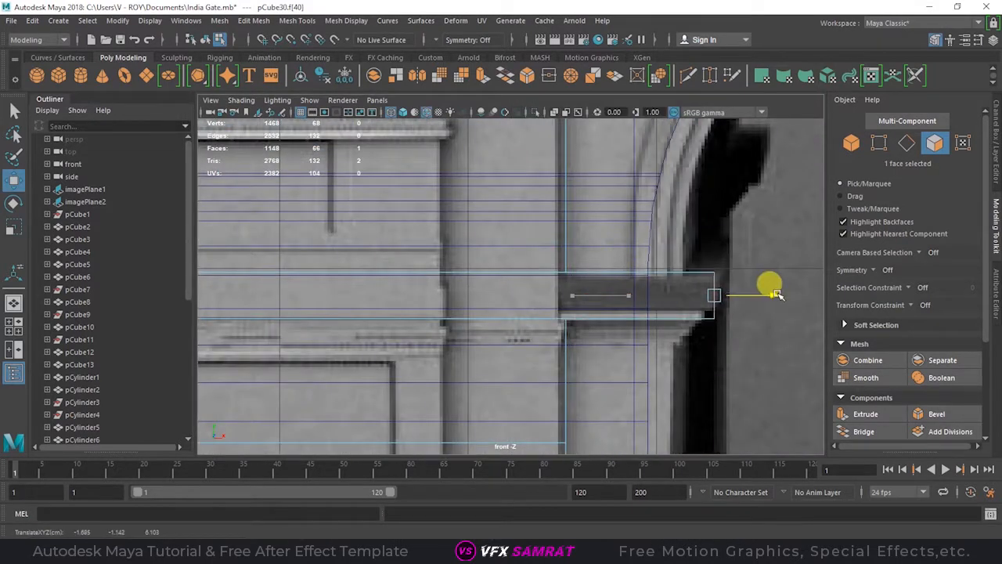
pyautogui.scroll(-5, 571, 273)
pyautogui.scroll(3, 656, 324)
pyautogui.scroll(3, 639, 244)
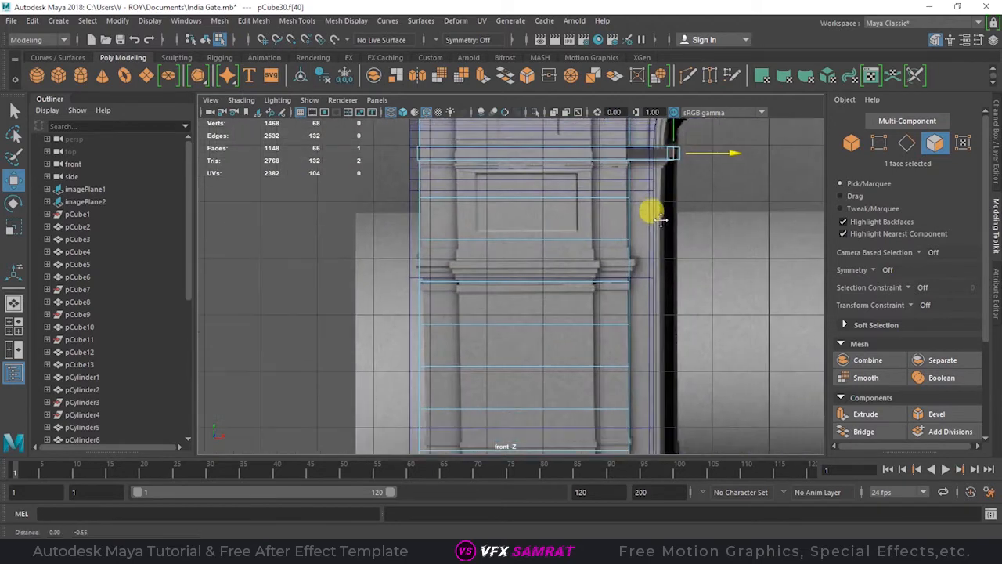
# Try to move individual front edges of the pier block to the ledges of the lower moulding
pyautogui.click(905, 141)
pyautogui.click(540, 244)
pyautogui.scroll(-3, 546, 292)
pyautogui.scroll(2, 545, 292)
pyautogui.keyDown('shift'); pyautogui.click(494, 201); pyautogui.keyUp('shift')
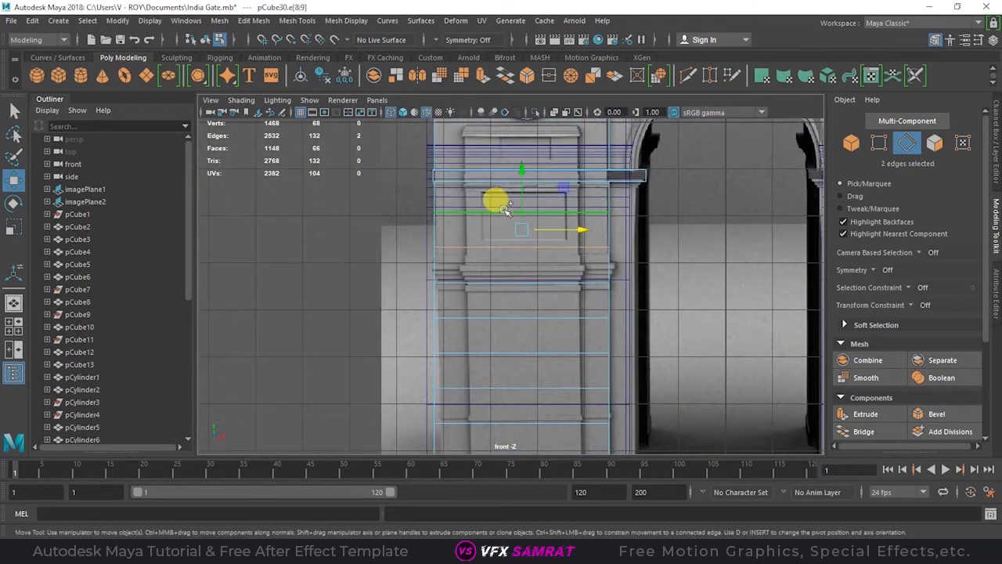
pyautogui.scroll(4, 530, 253)
pyautogui.click(558, 271)
pyautogui.click(527, 212)
pyautogui.moveTo(532, 214); pyautogui.dragTo(566, 250)
pyautogui.click(646, 342)
pyautogui.moveTo(531, 283)
pyautogui.mouseDown()
pyautogui.moveTo(529, 270)
pyautogui.moveTo(527, 293)
pyautogui.mouseUp()
pyautogui.click(580, 358)
pyautogui.click(552, 366)
pyautogui.click(540, 364)
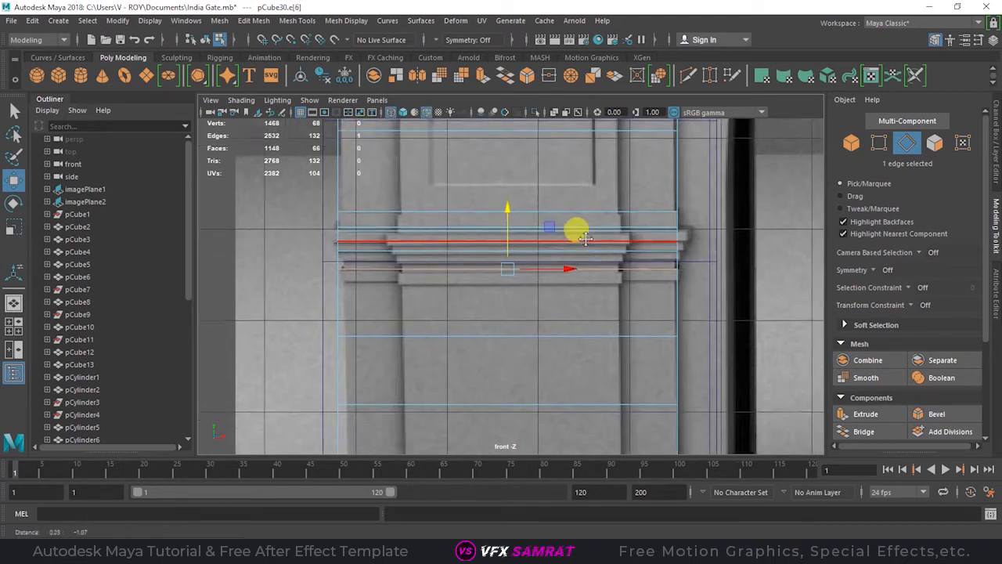
pyautogui.click(593, 296)
# Undo the individual front-edge moves on the pier block
pyautogui.press('space')
pyautogui.press('space')
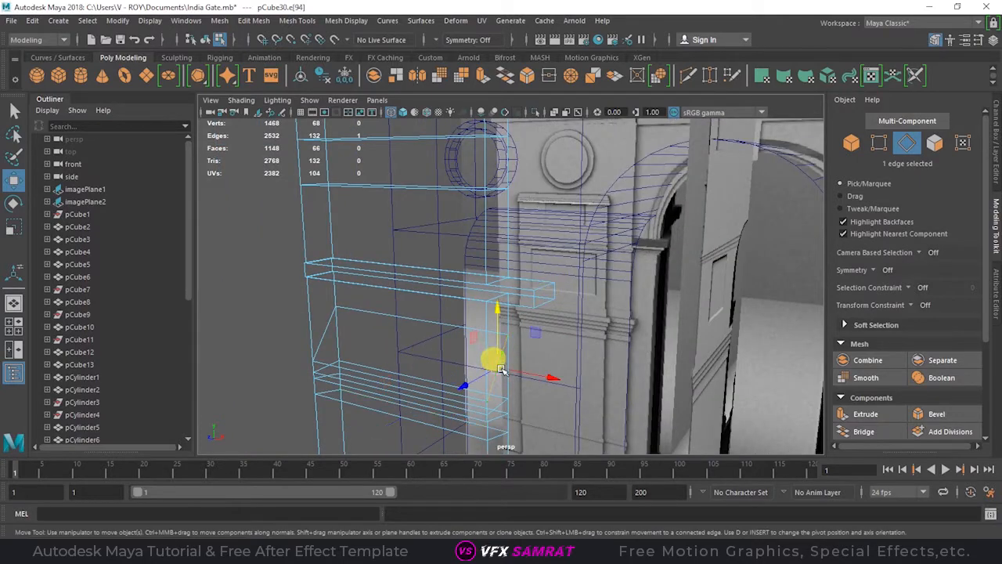
pyautogui.keyDown('alt'); pyautogui.moveTo(501, 368); pyautogui.dragTo(603, 321); pyautogui.keyUp('alt')
pyautogui.hotkey('ctrl', 'z')
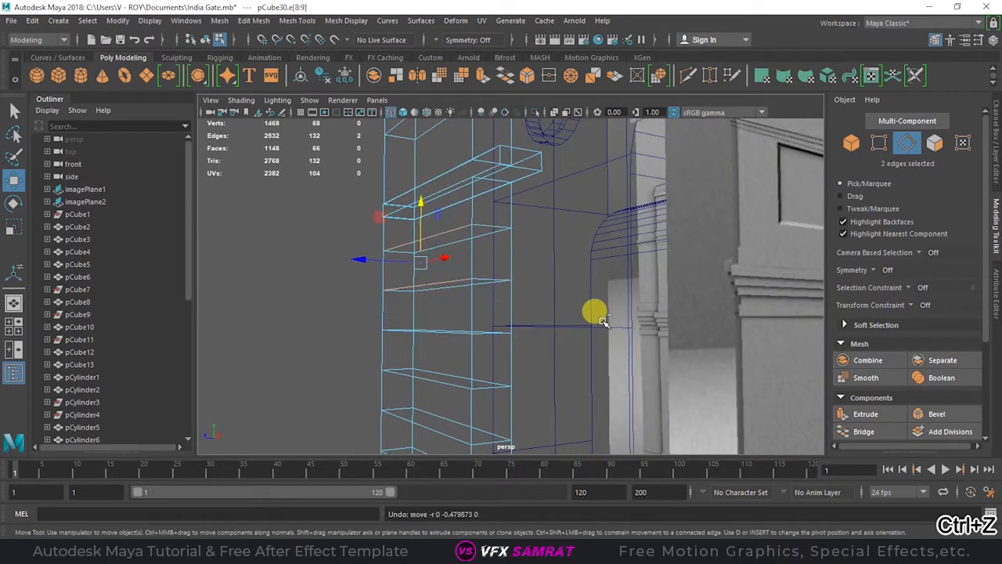
# Move two full edge loops of the pier block to the plain band and top edge of the lower moulding
pyautogui.press('space')
pyautogui.press('space')
pyautogui.moveTo(548, 262)
pyautogui.keyDown('alt'); pyautogui.mouseDown()
pyautogui.moveTo(509, 277)
pyautogui.moveTo(546, 277)
pyautogui.mouseUp(); pyautogui.keyUp('alt')
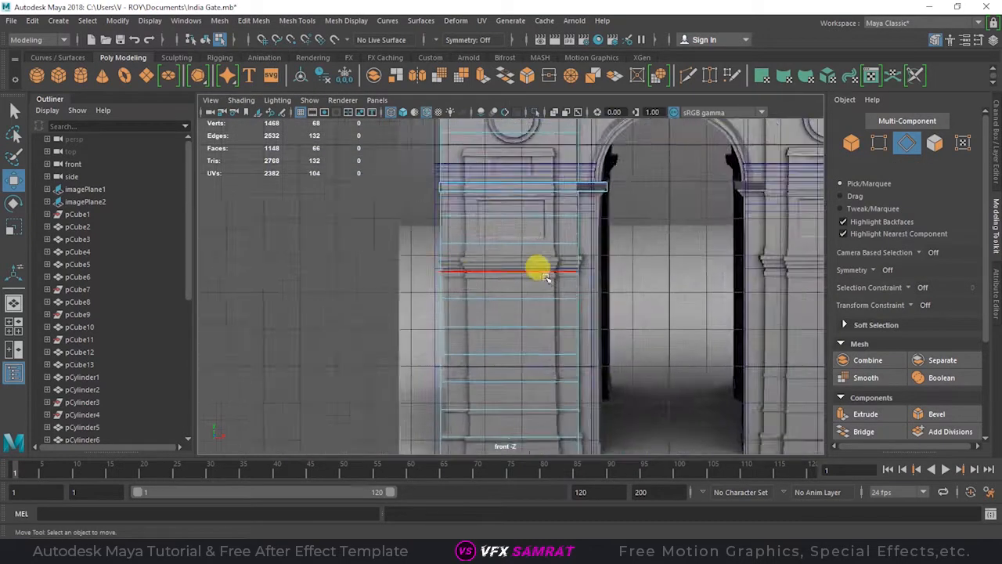
pyautogui.scroll(4, 546, 277)
pyautogui.doubleClick(566, 213)
pyautogui.scroll(2, 566, 212)
pyautogui.keyDown('alt'); pyautogui.moveTo(566, 213); pyautogui.dragTo(566, 246, button='middle'); pyautogui.keyUp('alt')
pyautogui.moveTo(514, 172); pyautogui.dragTo(516, 183)
pyautogui.doubleClick(517, 291)
pyautogui.moveTo(514, 237); pyautogui.dragTo(529, 199)
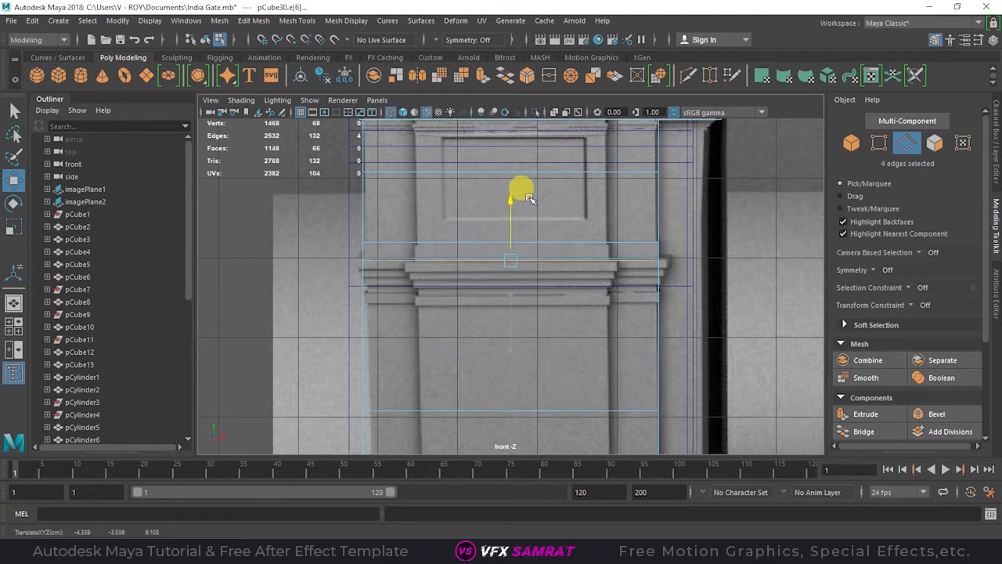
# Raise the next edge loops from the pier shaft onto the successive ledges of the lower moulding
pyautogui.moveTo(569, 415); pyautogui.dragTo(546, 227)
pyautogui.keyDown('alt'); pyautogui.moveTo(597, 333); pyautogui.dragTo(570, 240, button='middle'); pyautogui.keyUp('alt')
pyautogui.doubleClick(566, 376)
pyautogui.moveTo(483, 317); pyautogui.dragTo(482, 316)
pyautogui.moveTo(533, 394); pyautogui.dragTo(517, 151)
pyautogui.keyDown('alt'); pyautogui.moveTo(589, 266); pyautogui.dragTo(578, 237, button='middle'); pyautogui.keyUp('alt')
pyautogui.scroll(-3, 578, 239)
pyautogui.doubleClick(578, 415)
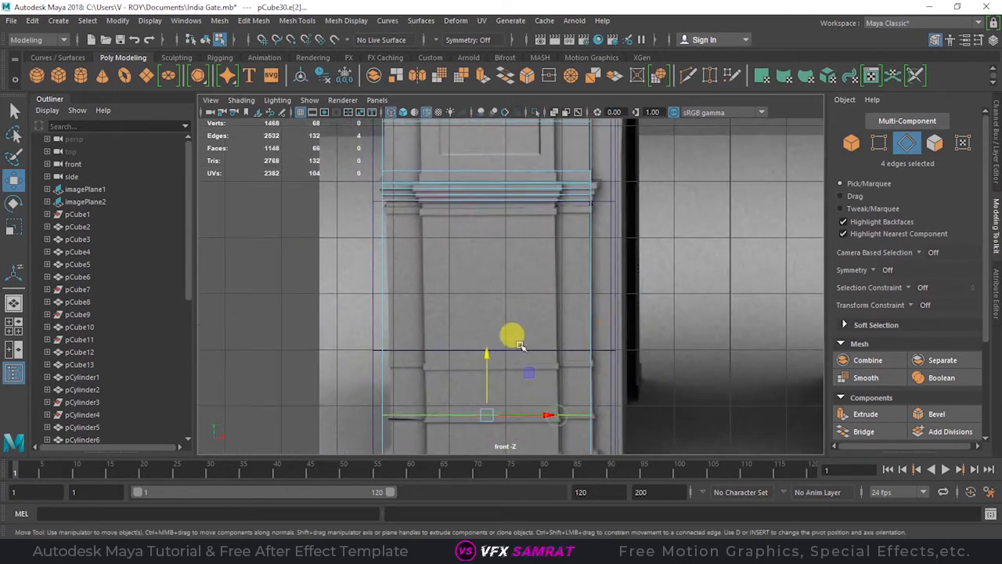
pyautogui.moveTo(488, 353); pyautogui.dragTo(507, 146)
# Raise the remaining shaft edge loop to the bottom edge of the lower moulding in the front reference
pyautogui.keyDown('alt'); pyautogui.moveTo(546, 239); pyautogui.dragTo(562, 175, button='middle'); pyautogui.keyUp('alt')
pyautogui.doubleClick(550, 388)
pyautogui.moveTo(501, 334); pyautogui.dragTo(505, 161)
pyautogui.keyDown('alt'); pyautogui.moveTo(539, 288); pyautogui.dragTo(522, 398, button='middle'); pyautogui.keyUp('alt')
pyautogui.scroll(3, 522, 398)
pyautogui.moveTo(477, 266); pyautogui.dragTo(483, 198)
pyautogui.keyDown('alt'); pyautogui.moveTo(493, 220); pyautogui.dragTo(508, 248, button='middle'); pyautogui.keyUp('alt')
pyautogui.scroll(4, 588, 315)
# Extrude the four faces of the plain band above the lower moulding slightly outward
pyautogui.press('space')
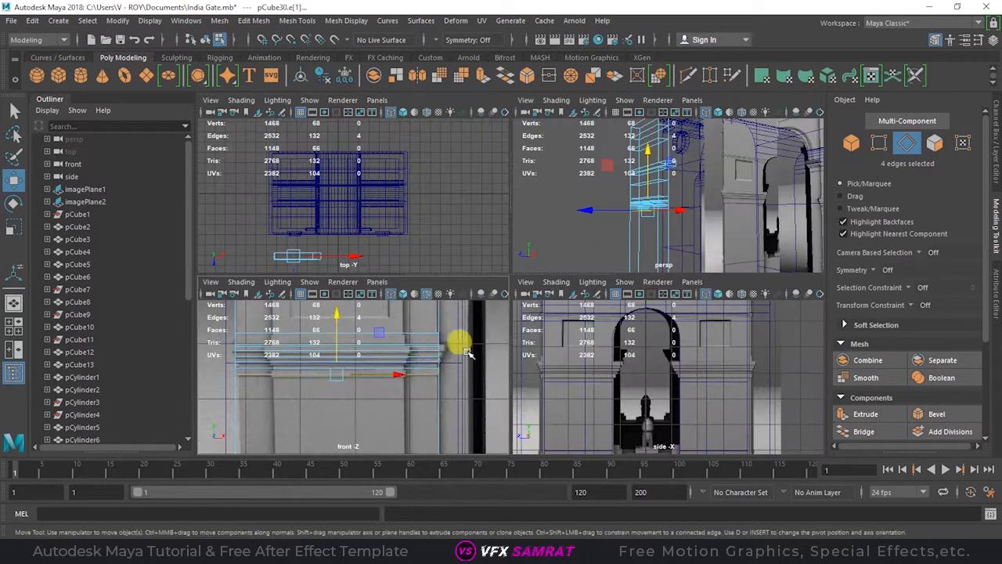
pyautogui.press('space')
pyautogui.press('space')
pyautogui.press('space')
pyautogui.press('5')
pyautogui.moveTo(562, 329)
pyautogui.keyDown('alt'); pyautogui.mouseDown()
pyautogui.moveTo(577, 365)
pyautogui.moveTo(626, 345)
pyautogui.mouseUp(); pyautogui.keyUp('alt')
pyautogui.scroll(4, 626, 345)
pyautogui.click(933, 144)
pyautogui.click(560, 287)
pyautogui.press('space')
pyautogui.press('space')
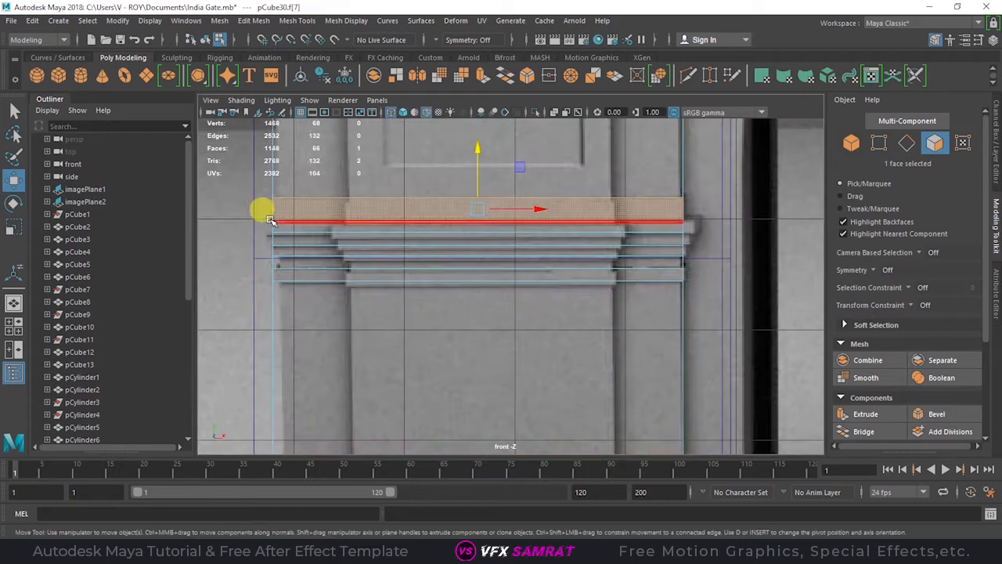
pyautogui.moveTo(691, 211); pyautogui.dragTo(637, 216)
pyautogui.click(865, 413)
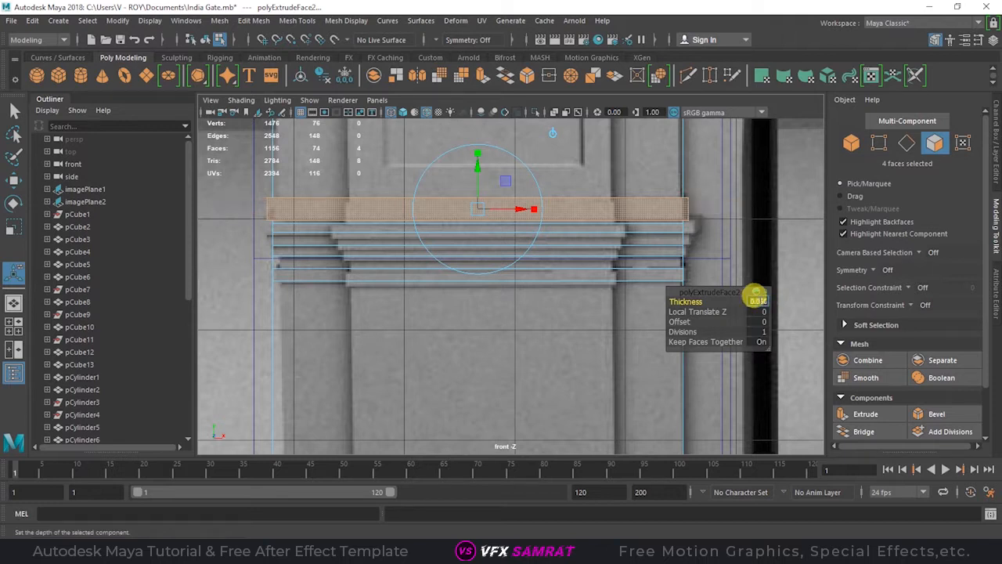
pyautogui.press('q')
# Try to extrude the faces of the lower moulding's top ledge outward
pyautogui.moveTo(578, 227); pyautogui.dragTo(712, 228)
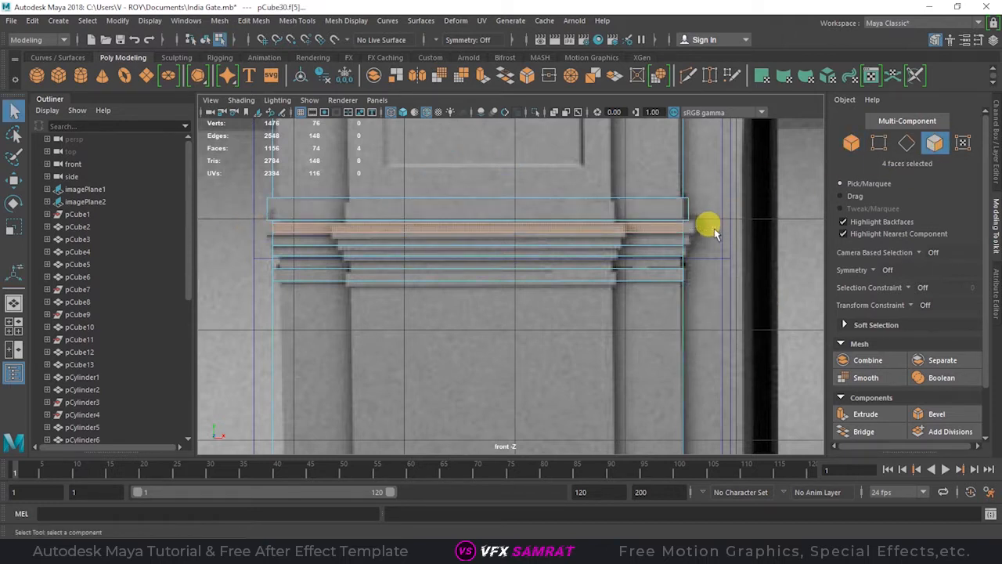
pyautogui.scroll(1, 795, 282)
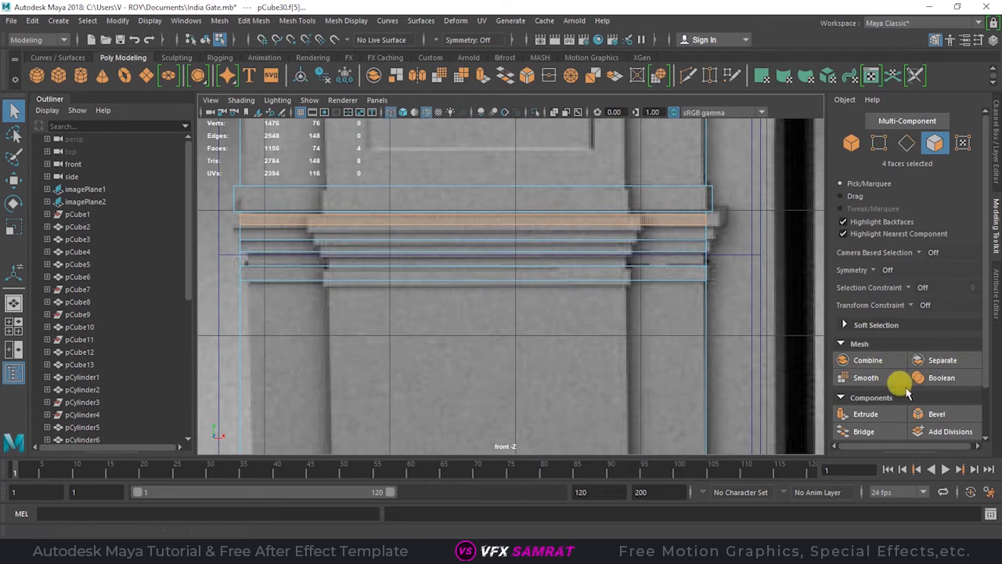
pyautogui.hotkey('ctrl', 'e')
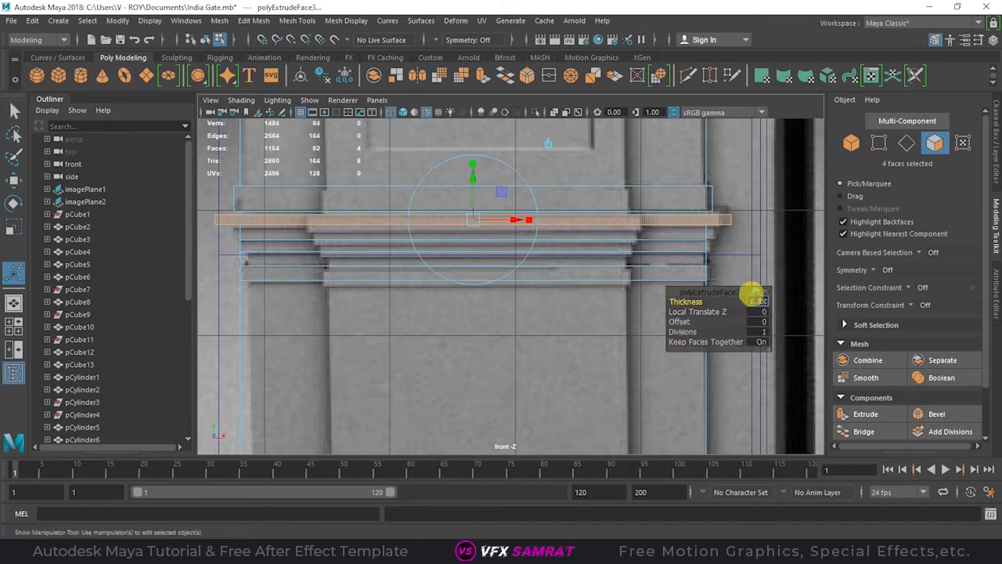
pyautogui.click(850, 145)
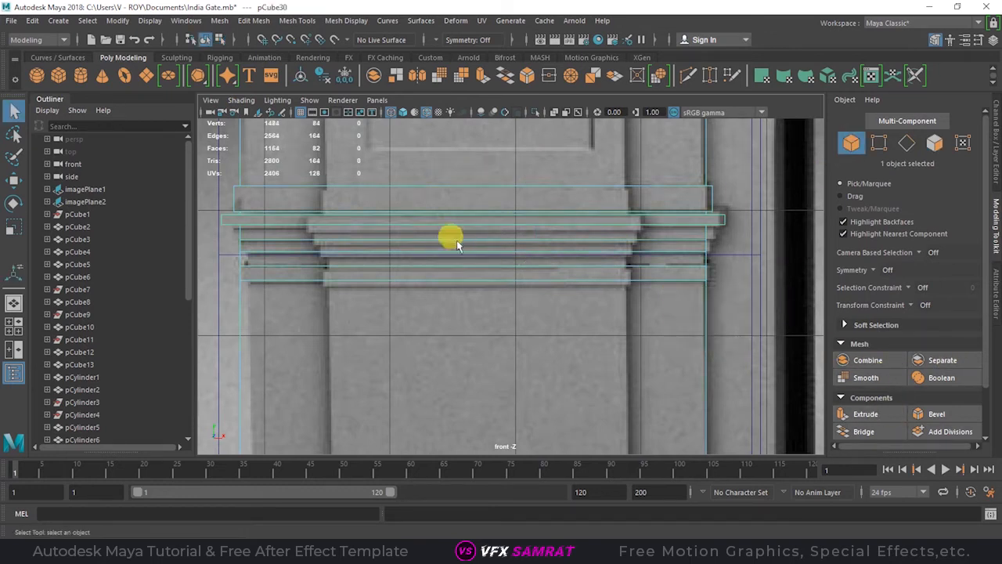
pyautogui.click(933, 144)
pyautogui.hotkey('ctrl', 'z')
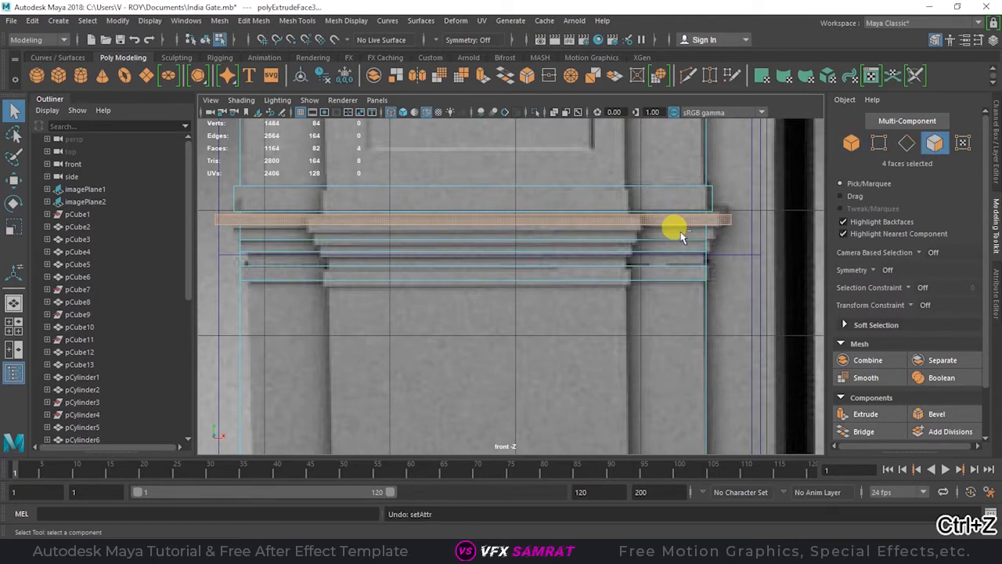
pyautogui.hotkey('ctrl', 'z')
pyautogui.scroll(1, 717, 186)
pyautogui.keyDown('alt'); pyautogui.moveTo(717, 186); pyautogui.dragTo(736, 214, button='middle'); pyautogui.keyUp('alt')
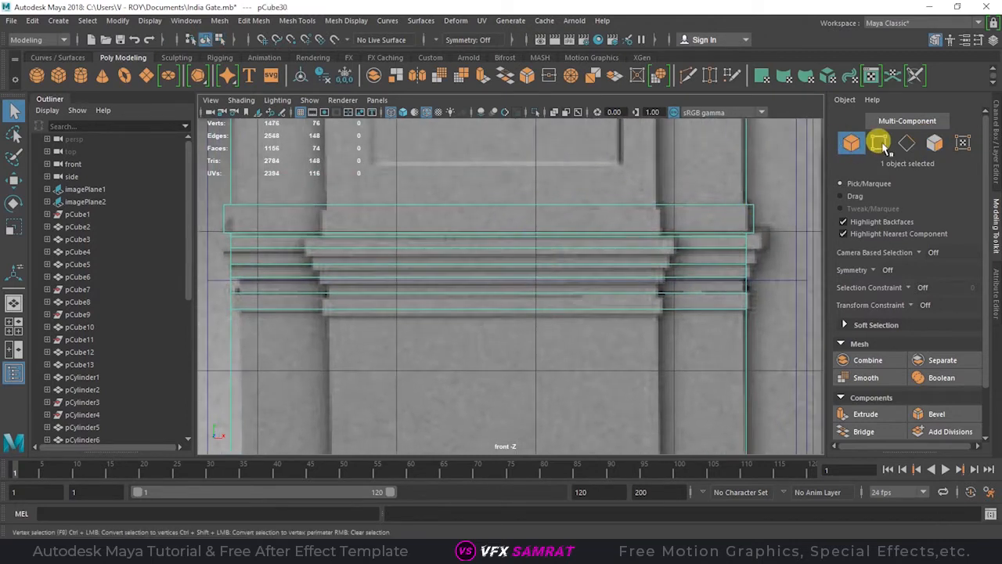
# Delete the extra edge loop just below the extruded plain band
pyautogui.click(906, 144)
pyautogui.doubleClick(714, 237)
pyautogui.press('Delete')
# Extrude the four faces of the lower moulding's top ledge outward with a thickness of 0.15
pyautogui.click(933, 145)
pyautogui.moveTo(247, 256)
pyautogui.mouseDown()
pyautogui.moveTo(649, 240)
pyautogui.moveTo(674, 251)
pyautogui.mouseUp()
pyautogui.hotkey('ctrl', 'e')
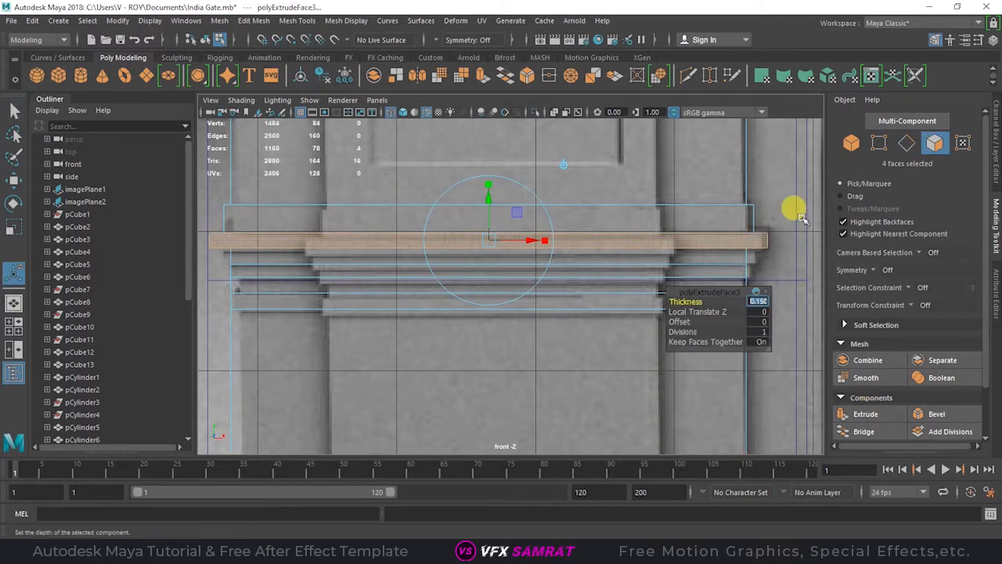
pyautogui.click(852, 145)
pyautogui.keyDown('alt'); pyautogui.moveTo(721, 258); pyautogui.dragTo(725, 245, button='middle'); pyautogui.keyUp('alt')
# Extrude the four faces of the moulding's second ledge outward to match the front reference
pyautogui.click(932, 149)
pyautogui.moveTo(227, 239); pyautogui.dragTo(774, 247)
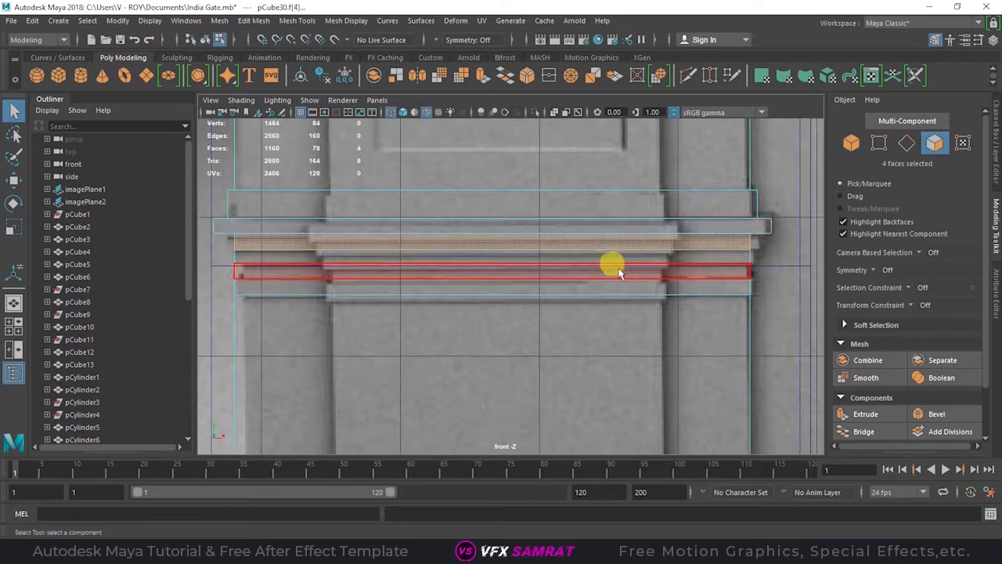
pyautogui.hotkey('ctrl', 'e')
pyautogui.click(850, 146)
pyautogui.keyDown('alt'); pyautogui.moveTo(728, 260); pyautogui.dragTo(726, 249, button='middle'); pyautogui.keyUp('alt')
# Extrude the four faces of the moulding's third ledge outward with a thickness of 0.05
pyautogui.click(933, 148)
pyautogui.moveTo(225, 242); pyautogui.dragTo(761, 248)
pyautogui.hotkey('ctrl', 'e')
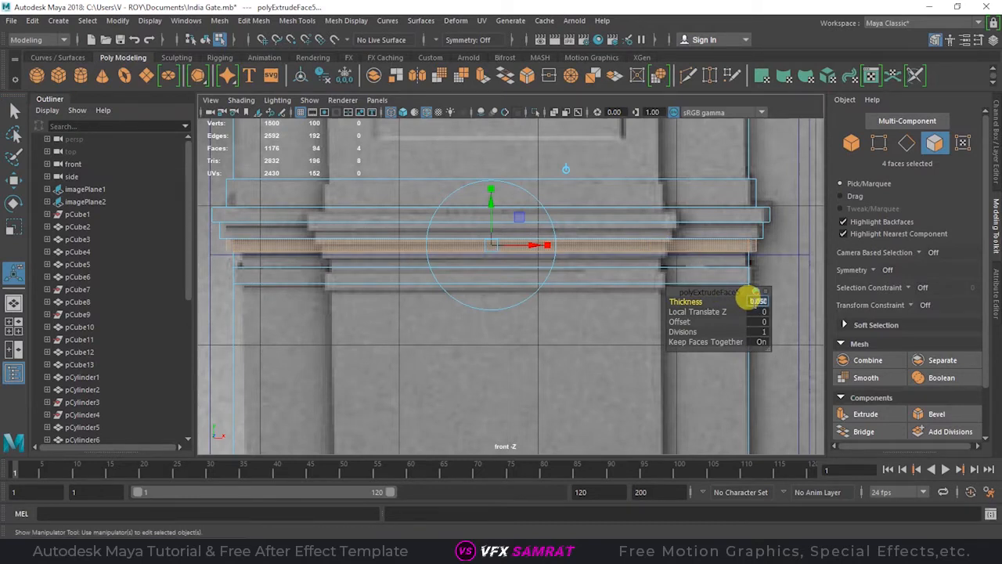
pyautogui.click(851, 143)
pyautogui.scroll(2, 537, 286)
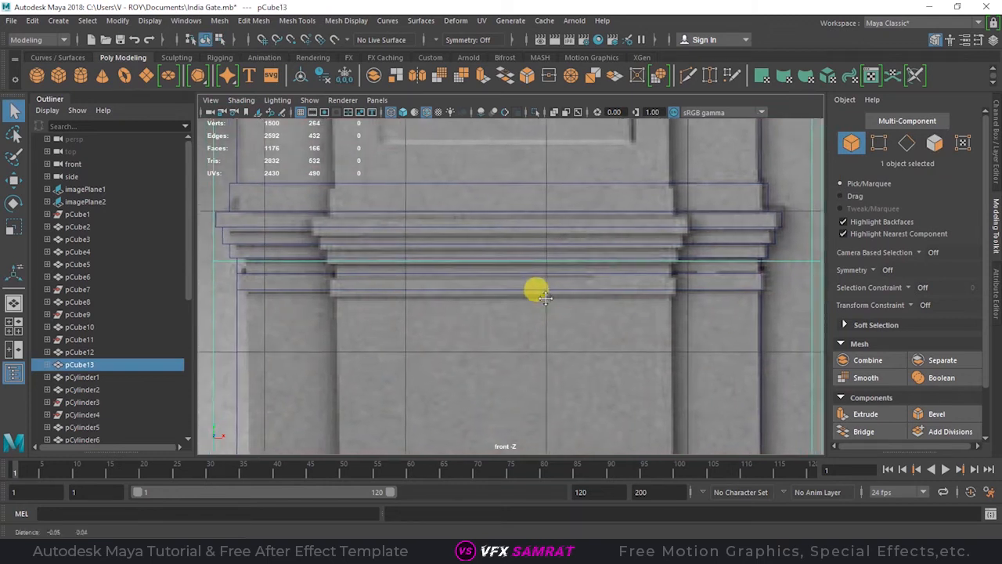
# Extrude the four faces of the groove below the third ledge inward by 0.05
pyautogui.click(930, 147)
pyautogui.moveTo(234, 261); pyautogui.dragTo(760, 261)
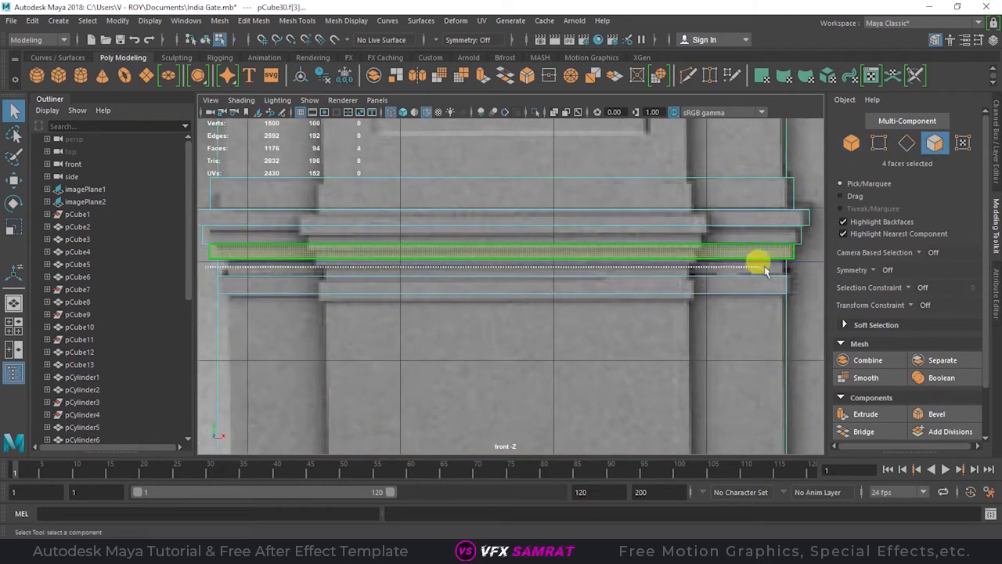
pyautogui.hotkey('ctrl', 'e')
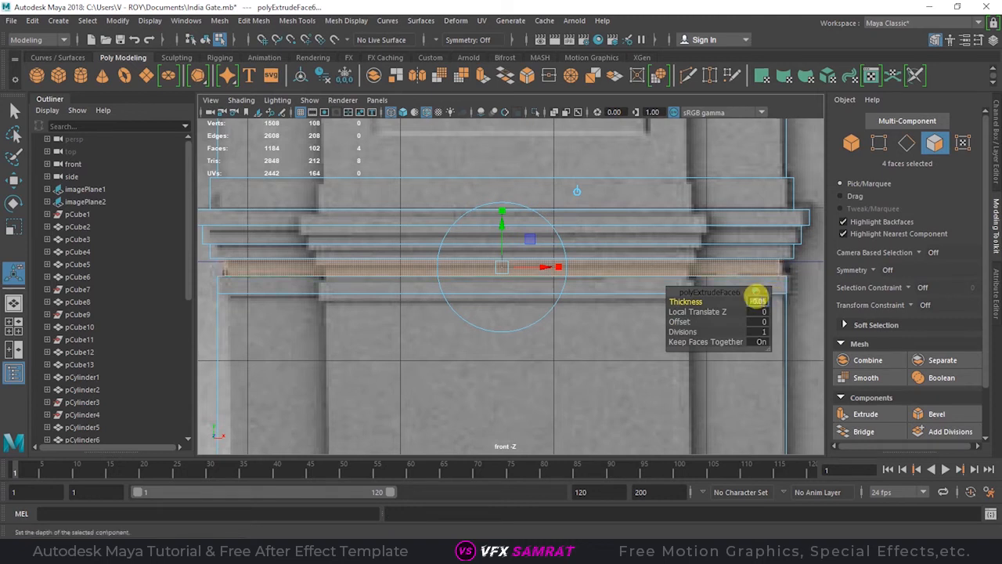
pyautogui.click(851, 142)
# Extrude the four faces of the moulding's lowest ledge outward with a thickness of 0.05
pyautogui.click(932, 147)
pyautogui.moveTo(211, 284); pyautogui.dragTo(797, 287)
pyautogui.click(876, 412)
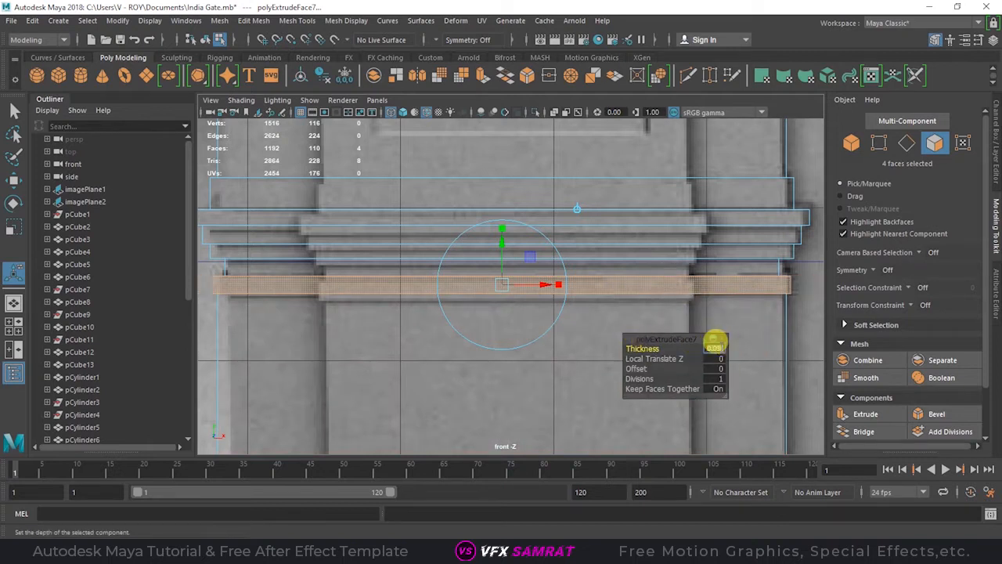
pyautogui.click(850, 144)
# Insert horizontal edge loops into the pier block at the upper and lower edges of the base ledges
pyautogui.scroll(-10, 627, 290)
pyautogui.keyDown('alt'); pyautogui.moveTo(537, 358); pyautogui.dragTo(537, 298, button='middle'); pyautogui.keyUp('alt')
pyautogui.scroll(7, 548, 313)
pyautogui.keyDown('alt'); pyautogui.moveTo(615, 327); pyautogui.dragTo(638, 274, button='middle'); pyautogui.keyUp('alt')
pyautogui.scroll(-2, 612, 275)
pyautogui.scroll(2, 610, 275)
pyautogui.press('space')
pyautogui.press('space')
pyautogui.scroll(-4, 664, 303)
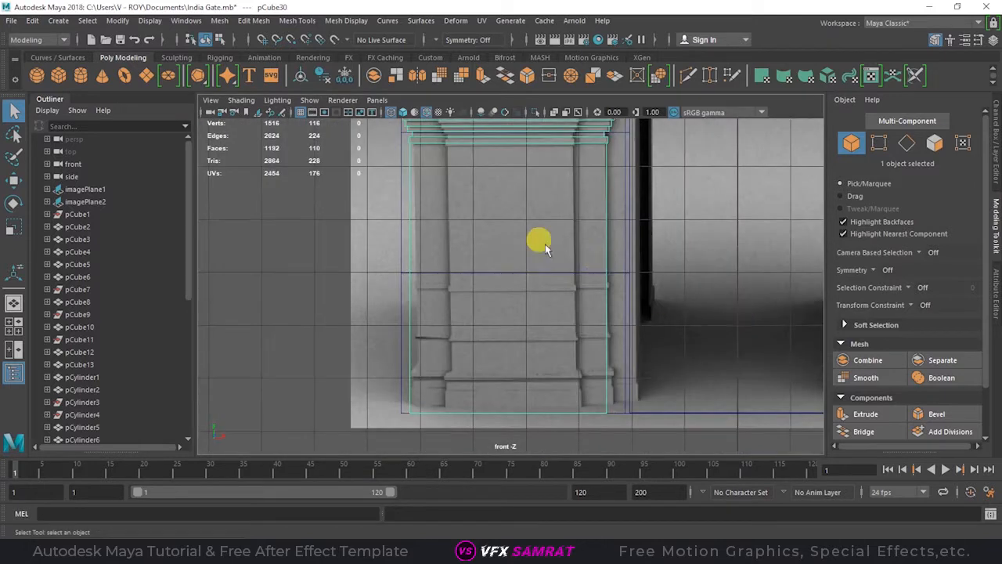
pyautogui.click(298, 21)
pyautogui.click(321, 115)
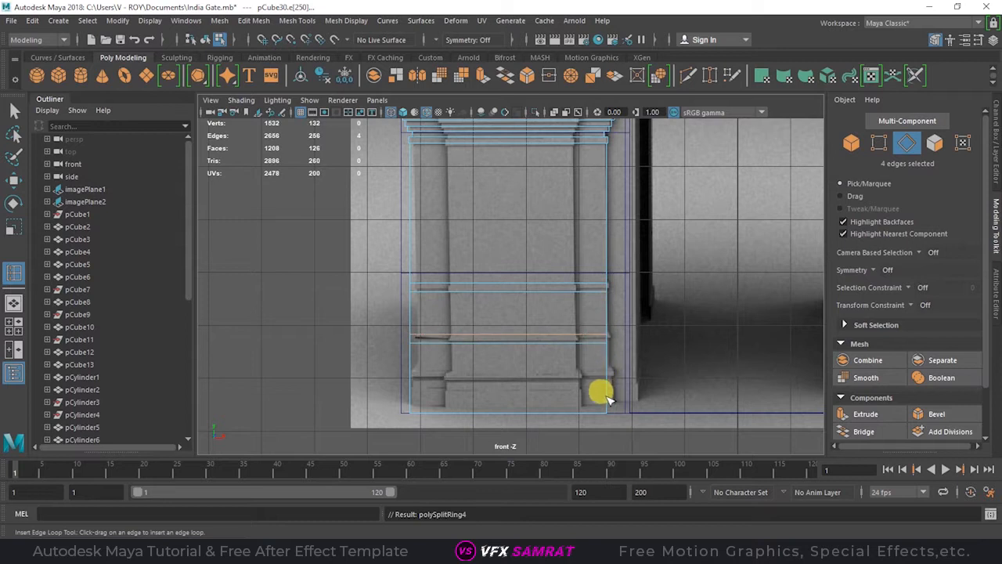
pyautogui.scroll(5, 711, 384)
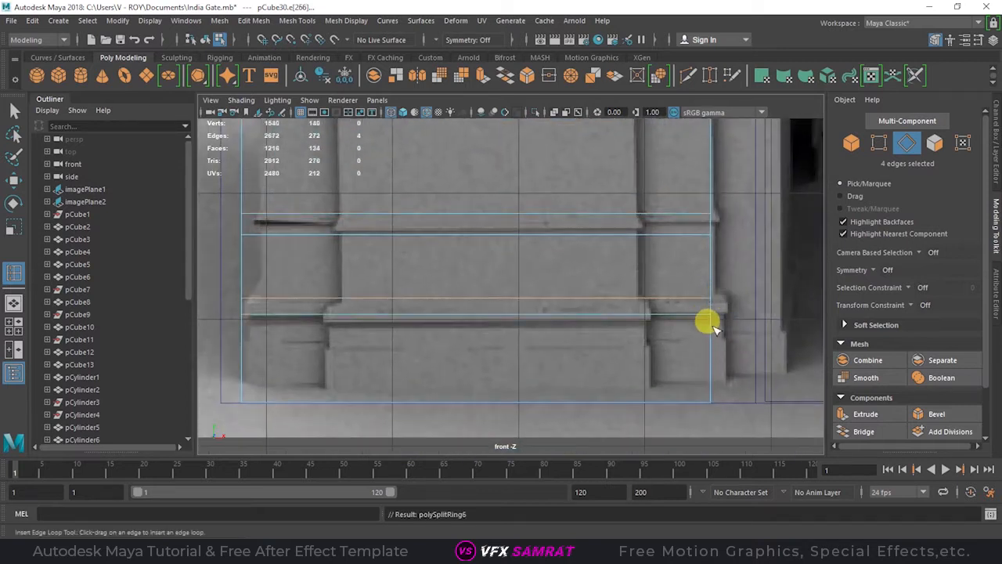
# Insert a horizontal edge loop near the bottom edge of the left pier block and save the scene
pyautogui.click(712, 388)
pyautogui.click(851, 144)
pyautogui.scroll(-8, 565, 283)
pyautogui.hotkey('ctrl', 's')
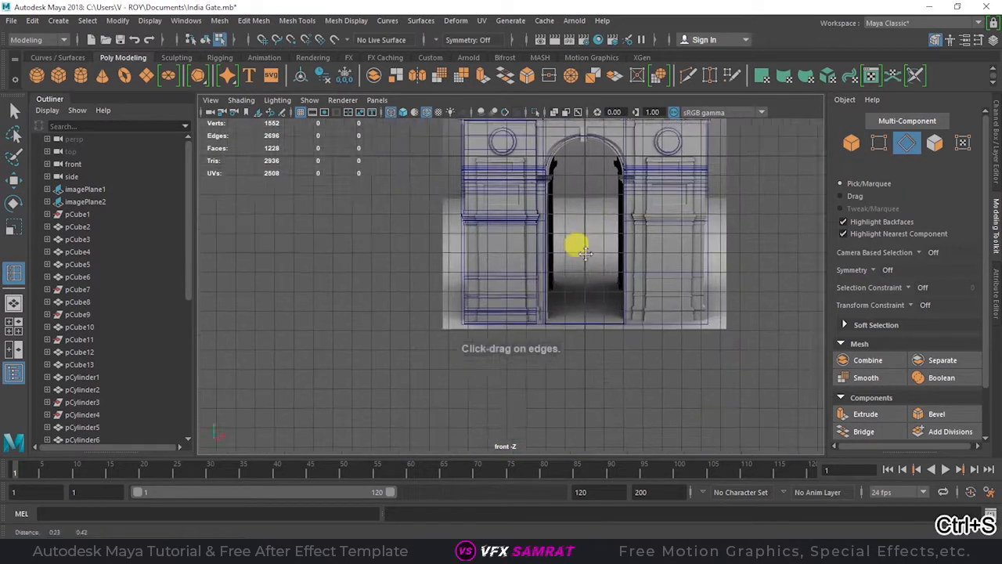
# Turn on Wireframe on Shaded in the perspective view of the monument
pyautogui.keyDown('alt'); pyautogui.moveTo(560, 253); pyautogui.dragTo(512, 321, button='middle'); pyautogui.keyUp('alt')
pyautogui.press('w')
pyautogui.scroll(8, 511, 321)
pyautogui.moveTo(600, 293)
pyautogui.keyDown('alt'); pyautogui.mouseDown()
pyautogui.moveTo(535, 290)
pyautogui.moveTo(610, 291)
pyautogui.mouseUp(); pyautogui.keyUp('alt')
pyautogui.click(241, 99)
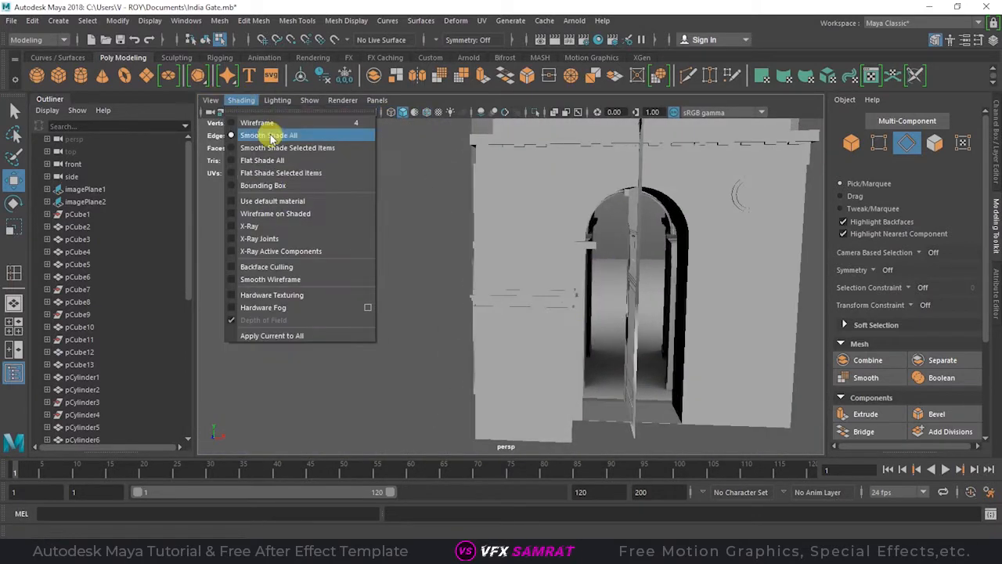
pyautogui.click(275, 213)
pyautogui.moveTo(521, 274)
pyautogui.keyDown('alt'); pyautogui.mouseDown()
pyautogui.moveTo(664, 284)
pyautogui.moveTo(465, 298)
pyautogui.moveTo(660, 282)
pyautogui.moveTo(577, 282)
pyautogui.mouseUp(); pyautogui.keyUp('alt')
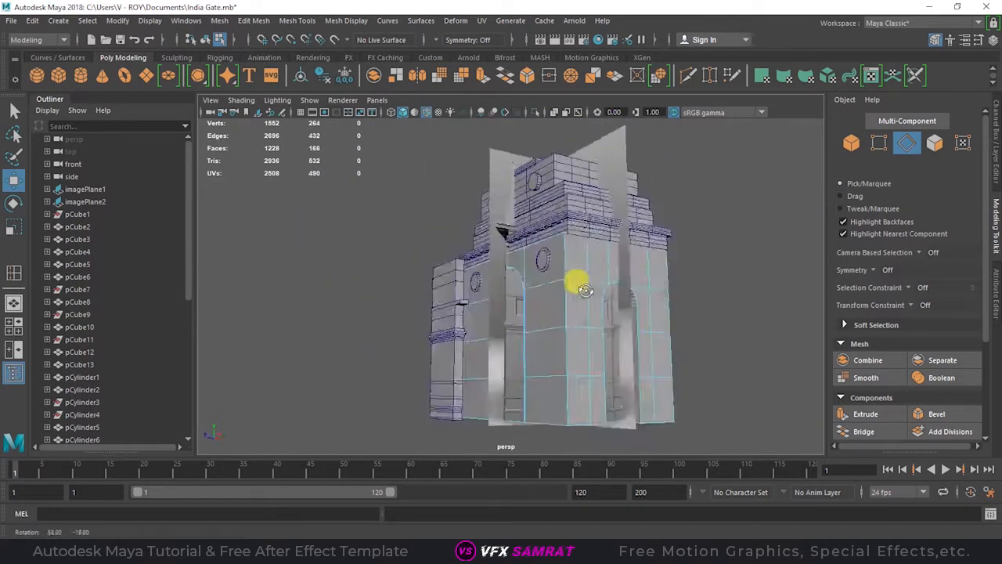
pyautogui.scroll(4, 527, 331)
pyautogui.moveTo(527, 331)
pyautogui.keyDown('alt'); pyautogui.mouseDown()
pyautogui.moveTo(572, 320)
pyautogui.moveTo(418, 281)
pyautogui.moveTo(503, 292)
pyautogui.moveTo(527, 203)
pyautogui.moveTo(519, 288)
pyautogui.moveTo(538, 337)
pyautogui.mouseUp(); pyautogui.keyUp('alt')
# Select the left pier block and move the edge loop of its uppermost base ledge to match the front reference
pyautogui.click(527, 204)
pyautogui.press('F8')
pyautogui.click(527, 205)
pyautogui.scroll(-5, 523, 282)
pyautogui.press('space')
pyautogui.press('space')
pyautogui.scroll(-5, 510, 301)
pyautogui.scroll(6, 523, 289)
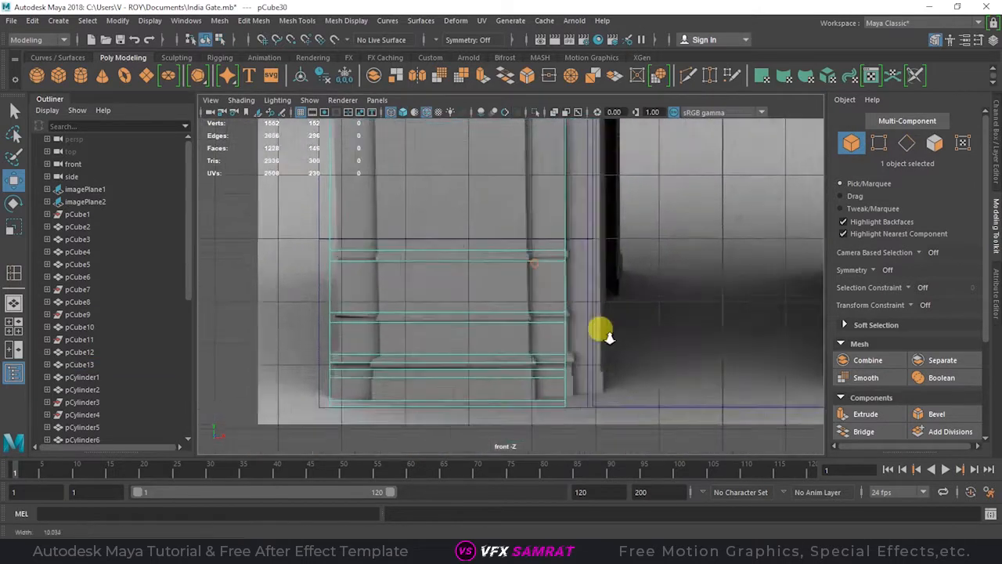
pyautogui.keyDown('alt'); pyautogui.moveTo(599, 331); pyautogui.dragTo(675, 377, button='middle'); pyautogui.keyUp('alt')
pyautogui.click(906, 146)
pyautogui.doubleClick(607, 305)
pyautogui.moveTo(500, 245); pyautogui.dragTo(500, 227)
pyautogui.doubleClick(628, 285)
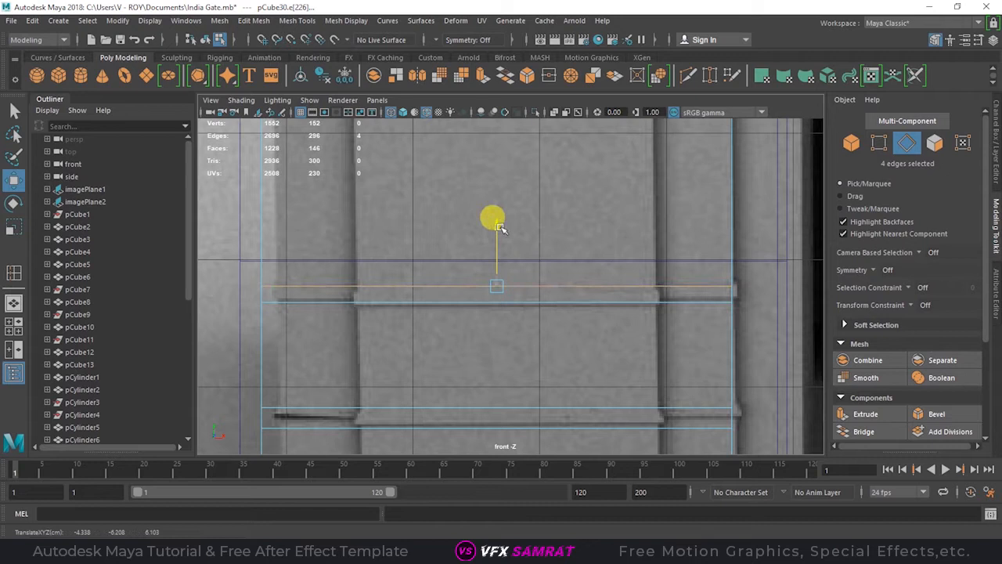
# Move the edge loop of the second base ledge downward to match the front reference
pyautogui.keyDown('alt'); pyautogui.moveTo(619, 376); pyautogui.dragTo(587, 267, button='middle'); pyautogui.keyUp('alt')
pyautogui.doubleClick(609, 301)
pyautogui.moveTo(465, 237); pyautogui.dragTo(473, 251)
pyautogui.doubleClick(501, 318)
# Adjust the edge loops of the lowest base ledge and the band below it to match the front reference
pyautogui.keyDown('alt'); pyautogui.moveTo(566, 341); pyautogui.dragTo(578, 231, button='middle'); pyautogui.keyUp('alt')
pyautogui.doubleClick(558, 272)
pyautogui.moveTo(480, 212); pyautogui.dragTo(478, 214)
pyautogui.keyDown('alt'); pyautogui.moveTo(595, 310); pyautogui.dragTo(618, 265, button='middle'); pyautogui.keyUp('alt')
pyautogui.scroll(1, 618, 264)
pyautogui.doubleClick(589, 252)
pyautogui.moveTo(500, 194); pyautogui.dragTo(502, 212)
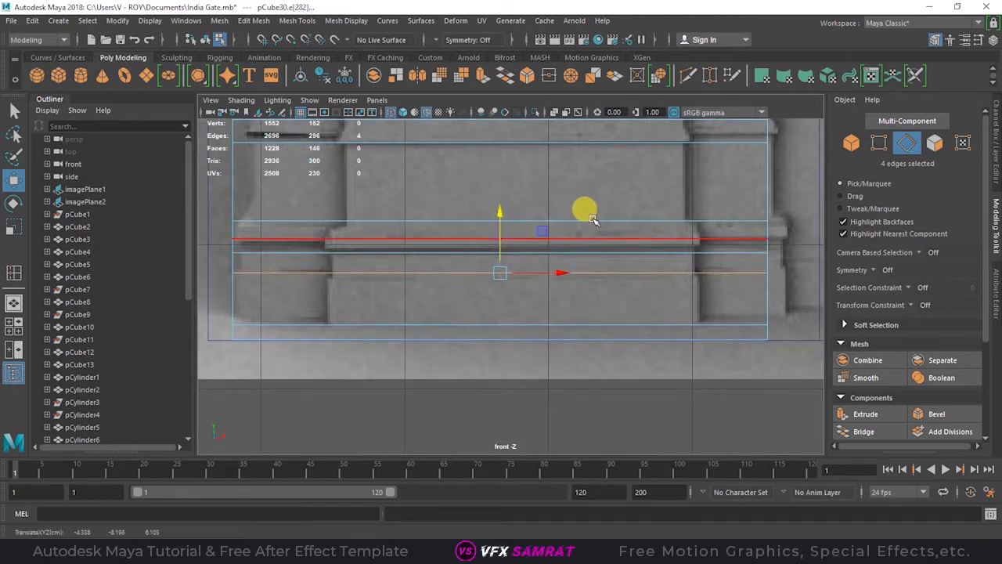
# Extrude the four faces of the uppermost base ledge outward to match the front reference
pyautogui.scroll(-4, 591, 219)
pyautogui.keyDown('alt'); pyautogui.moveTo(513, 155); pyautogui.dragTo(541, 224, button='middle'); pyautogui.keyUp('alt')
pyautogui.scroll(3, 542, 224)
pyautogui.click(934, 144)
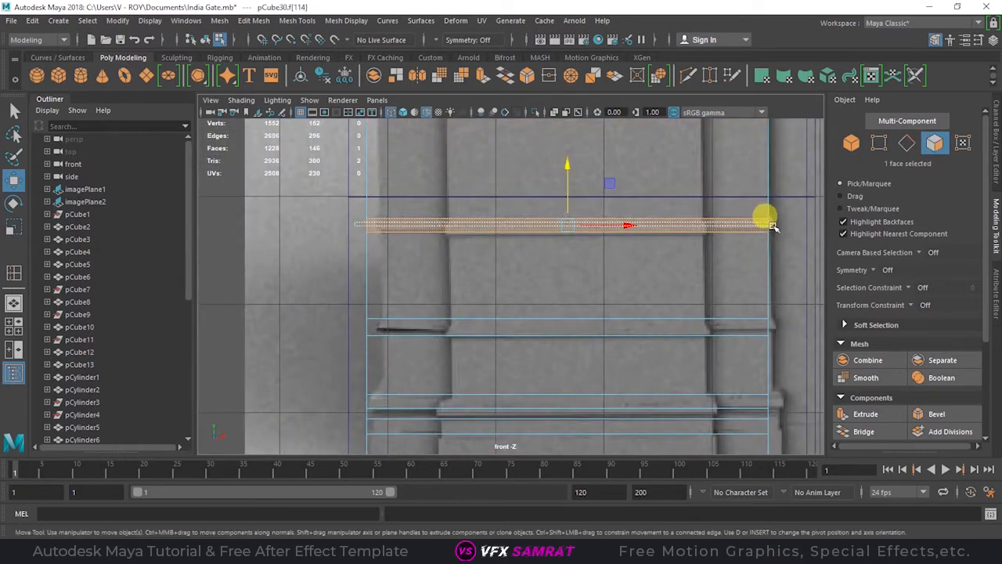
pyautogui.scroll(-2, 772, 226)
pyautogui.hotkey('ctrl', 'e')
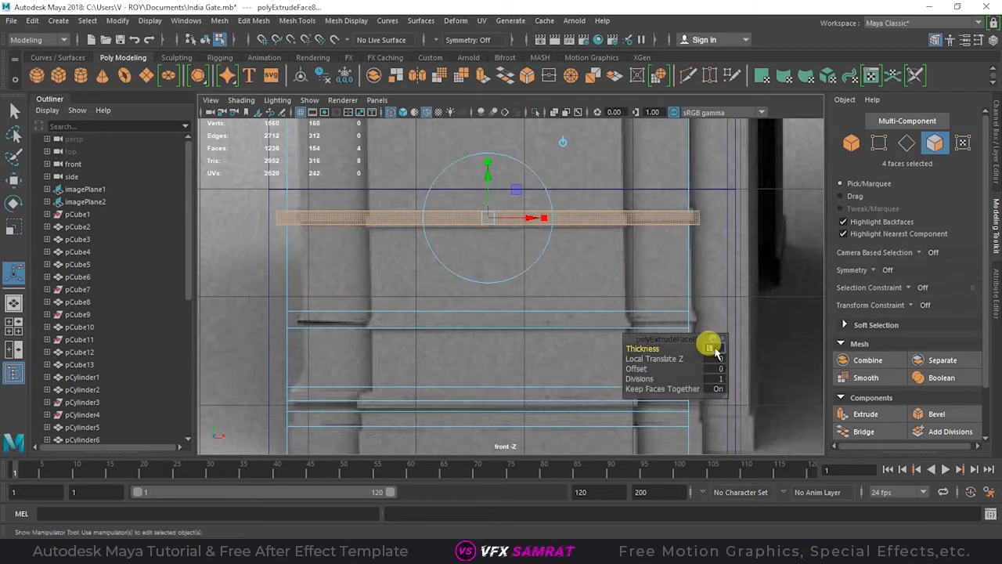
pyautogui.click(851, 143)
# Extrude the four faces of the second base ledge outward with a thickness of 0.08
pyautogui.keyDown('alt'); pyautogui.moveTo(724, 294); pyautogui.dragTo(721, 226, button='middle'); pyautogui.keyUp('alt')
pyautogui.click(934, 144)
pyautogui.moveTo(258, 236); pyautogui.dragTo(739, 265)
pyautogui.click(869, 415)
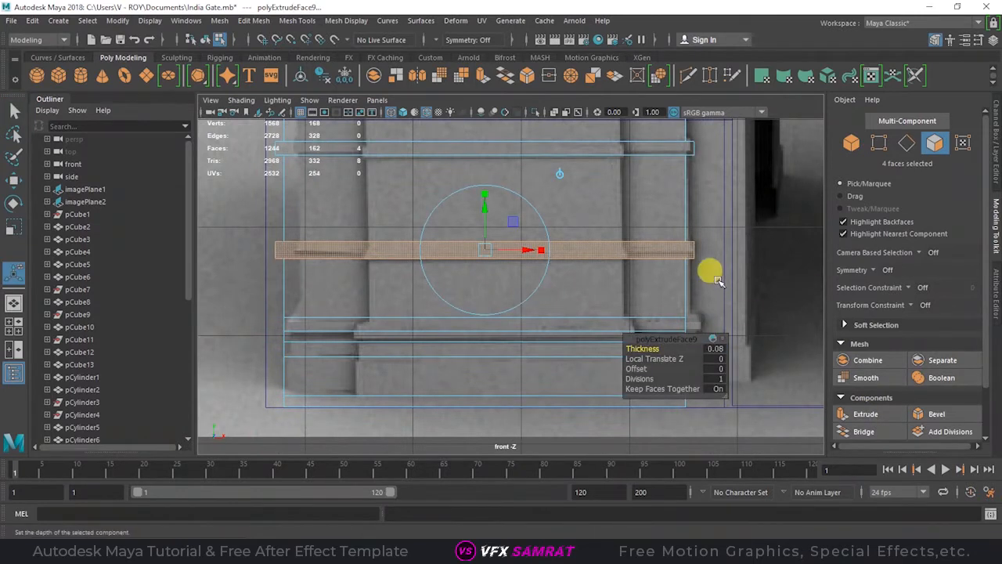
pyautogui.keyDown('alt'); pyautogui.moveTo(718, 280); pyautogui.dragTo(708, 235, button='middle'); pyautogui.keyUp('alt')
pyautogui.click(706, 238)
# Extrude the four faces of the lowest base ledge outward to the reference's projecting edge
pyautogui.keyDown('alt'); pyautogui.moveTo(675, 291); pyautogui.dragTo(716, 298, button='middle'); pyautogui.keyUp('alt')
pyautogui.click(549, 290)
pyautogui.moveTo(300, 284); pyautogui.dragTo(732, 290)
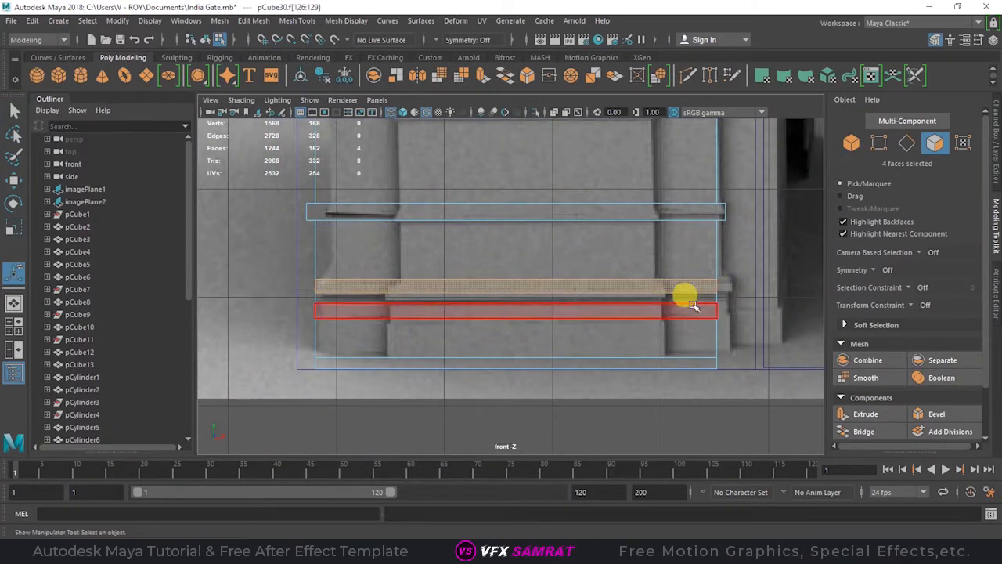
pyautogui.hotkey('ctrl', 'e')
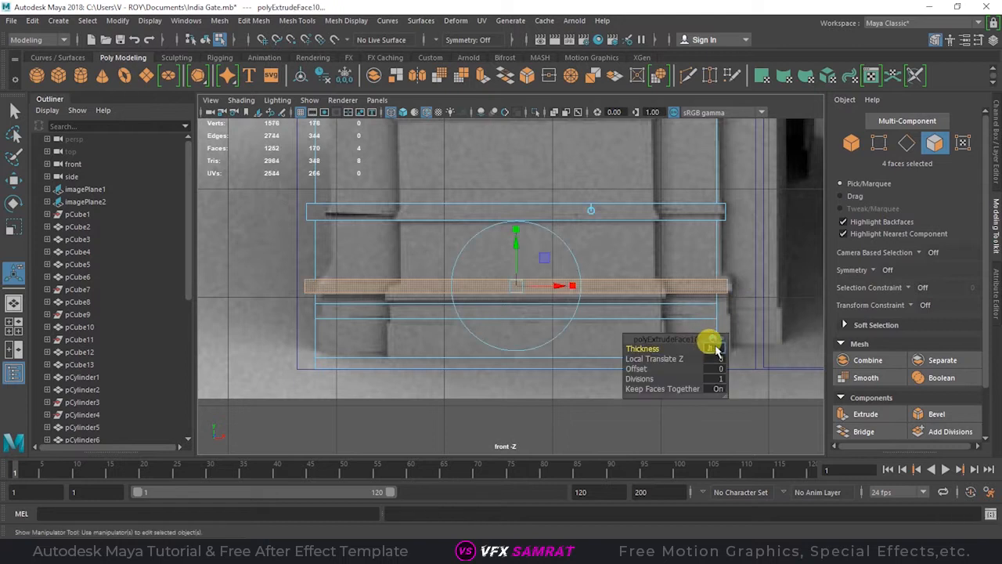
pyautogui.click(857, 146)
# Extrude the four faces of the narrow band beneath the lowest base ledge inward with a thickness of -0.05
pyautogui.keyDown('alt'); pyautogui.moveTo(741, 279); pyautogui.dragTo(724, 249, button='middle'); pyautogui.keyUp('alt')
pyautogui.keyDown('alt'); pyautogui.moveTo(724, 249); pyautogui.dragTo(718, 286, button='right'); pyautogui.keyUp('alt')
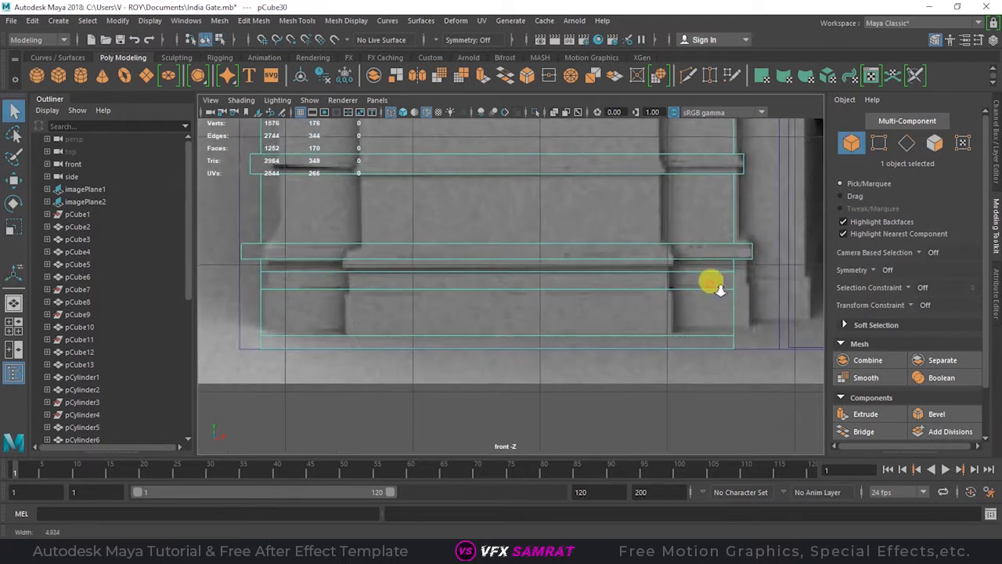
pyautogui.click(935, 143)
pyautogui.moveTo(755, 288); pyautogui.dragTo(754, 287)
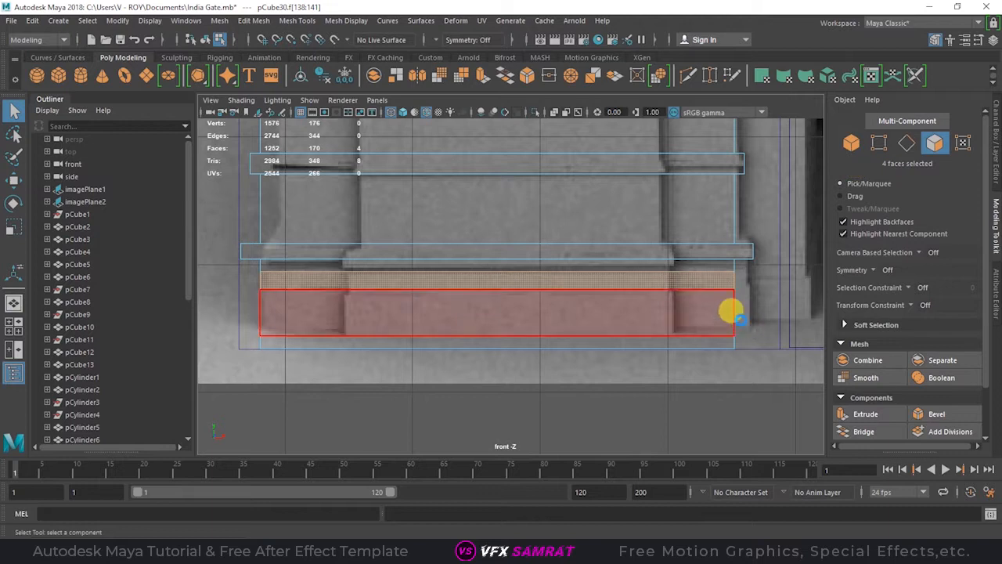
pyautogui.hotkey('ctrl', 'e')
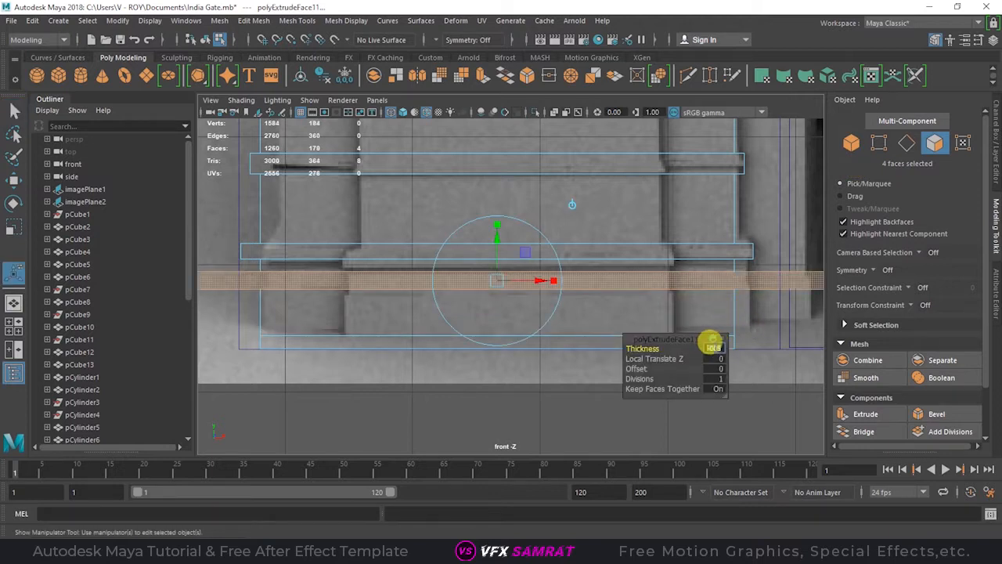
pyautogui.keyDown('alt'); pyautogui.moveTo(751, 254); pyautogui.dragTo(740, 210, button='middle'); pyautogui.keyUp('alt')
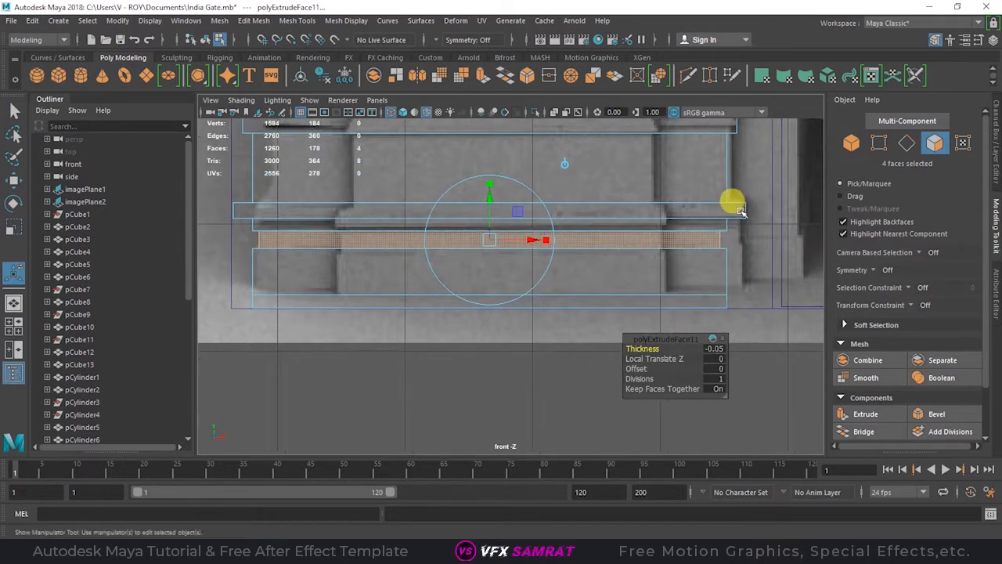
pyautogui.click(851, 144)
# Examine the detailed left pier block in the perspective and front views
pyautogui.keyDown('alt'); pyautogui.moveTo(729, 219); pyautogui.dragTo(619, 285, button='right'); pyautogui.keyUp('alt')
pyautogui.keyDown('alt'); pyautogui.moveTo(611, 125); pyautogui.dragTo(617, 264, button='middle'); pyautogui.keyUp('alt')
pyautogui.press('space')
pyautogui.press('space')
pyautogui.keyDown('alt'); pyautogui.moveTo(305, 259); pyautogui.dragTo(477, 268); pyautogui.keyUp('alt')
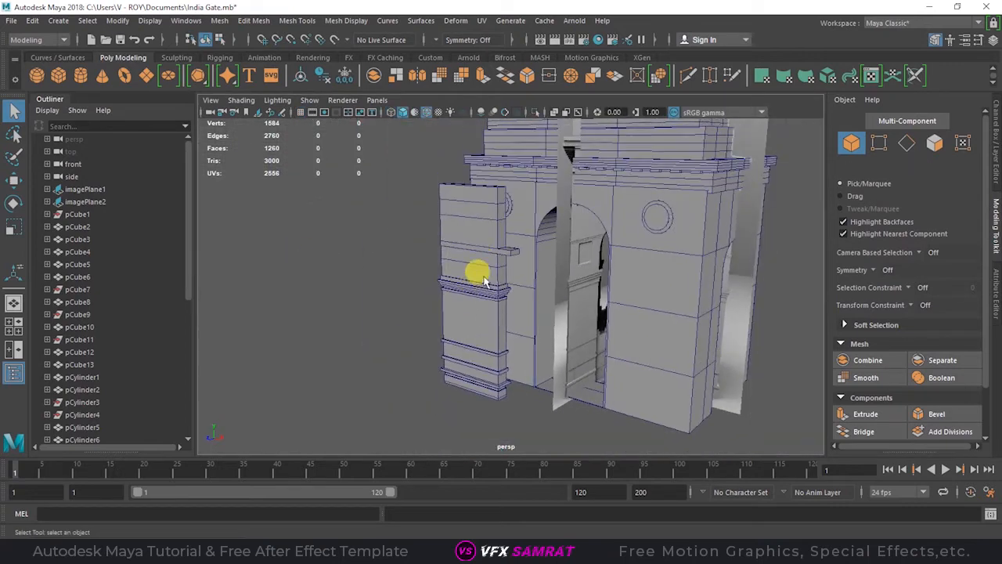
pyautogui.press('space')
pyautogui.press('space')
pyautogui.press('w')
pyautogui.keyDown('alt'); pyautogui.moveTo(537, 263); pyautogui.dragTo(564, 195, button='middle'); pyautogui.keyUp('alt')
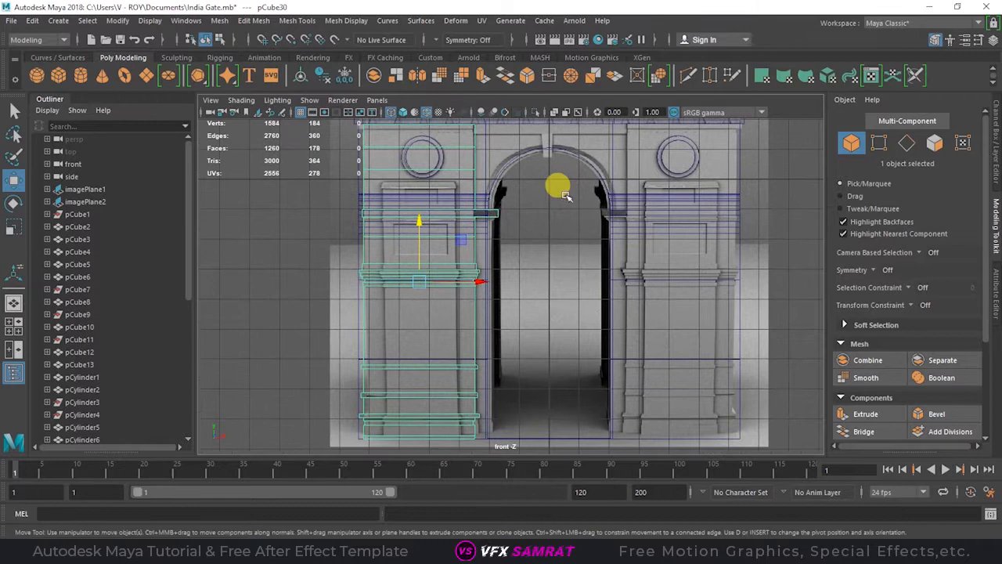
# Move the left pier block along its depth axis in the side view
pyautogui.press('space')
pyautogui.press('space')
pyautogui.keyDown('alt'); pyautogui.moveTo(519, 237); pyautogui.dragTo(498, 258); pyautogui.keyUp('alt')
pyautogui.press('space')
pyautogui.press('space')
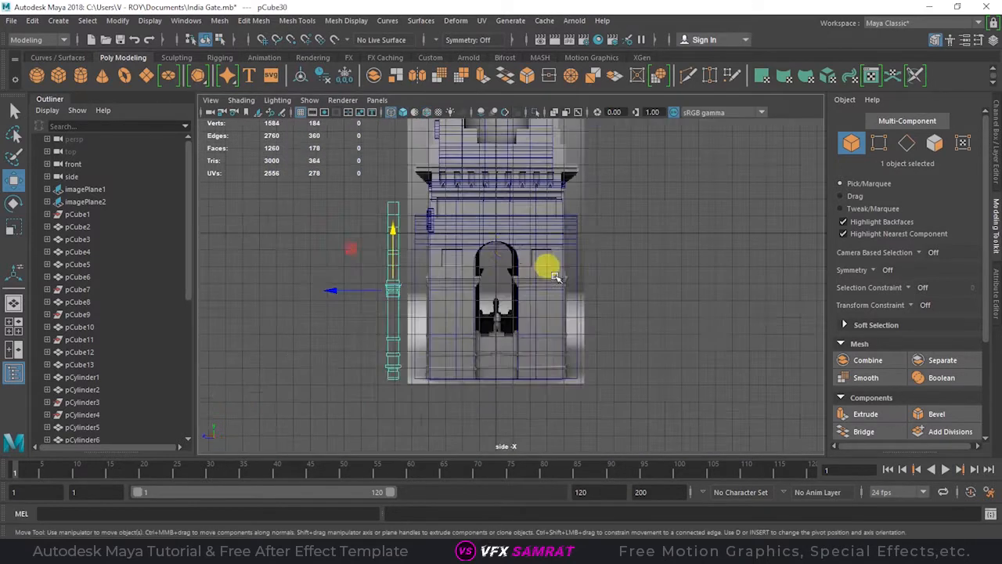
pyautogui.keyDown('alt'); pyautogui.moveTo(555, 277); pyautogui.dragTo(642, 280, button='middle'); pyautogui.keyUp('alt')
pyautogui.scroll(4, 548, 284)
pyautogui.moveTo(405, 290); pyautogui.dragTo(374, 307)
# Move the round medallions forward off the facade and shift the left pier block back along its depth
pyautogui.press('space')
pyautogui.press('space')
pyautogui.click(504, 184)
pyautogui.moveTo(683, 195); pyautogui.dragTo(607, 211)
pyautogui.click(429, 270)
pyautogui.moveTo(375, 307); pyautogui.dragTo(465, 297)
# Check the left pier block's placement against the monument in the front and perspective views
pyautogui.press('space')
pyautogui.press('space')
pyautogui.scroll(1, 523, 217)
pyautogui.scroll(-1, 524, 218)
pyautogui.moveTo(454, 155)
pyautogui.keyDown('alt'); pyautogui.mouseDown(button='middle')
pyautogui.moveTo(475, 212)
pyautogui.moveTo(434, 133)
pyautogui.mouseUp(button='middle'); pyautogui.keyUp('alt')
pyautogui.scroll(2, 546, 190)
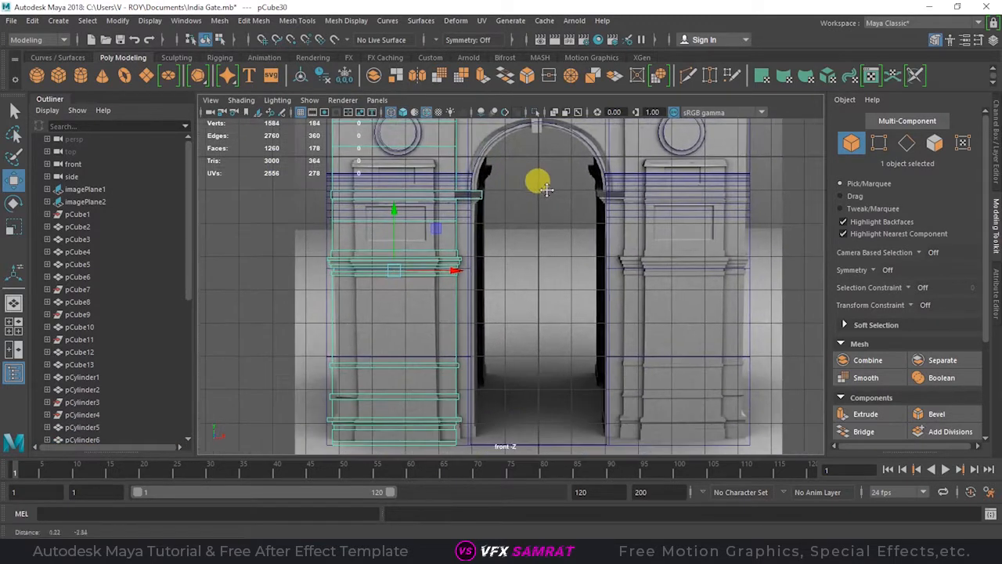
pyautogui.press('space')
pyautogui.press('space')
pyautogui.keyDown('alt'); pyautogui.moveTo(589, 217); pyautogui.dragTo(549, 300); pyautogui.keyUp('alt')
# Undo the last change, duplicate the left pier block and move the copy forward and across to the right pier
pyautogui.hotkey('ctrl', 'z')
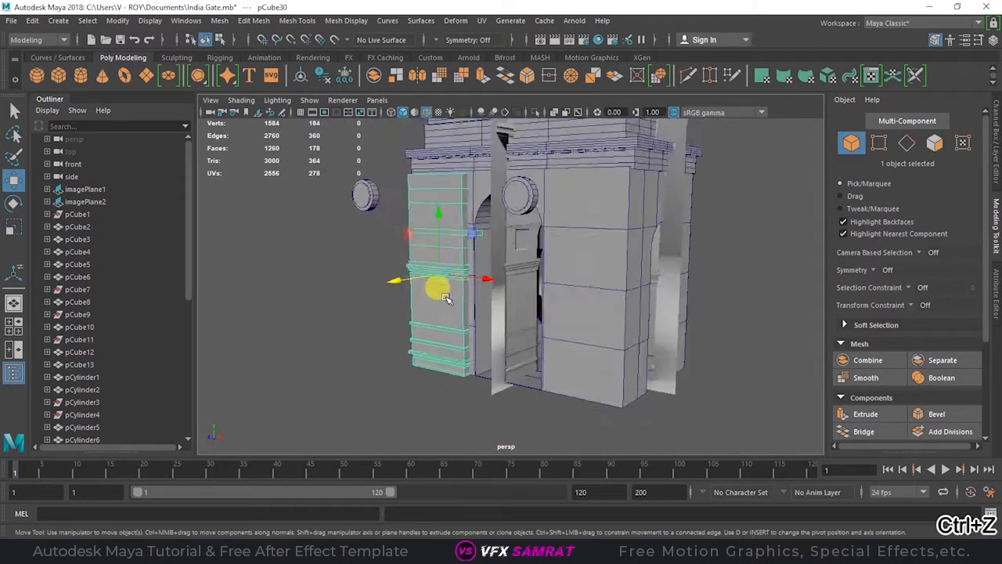
pyautogui.moveTo(375, 276); pyautogui.dragTo(349, 278)
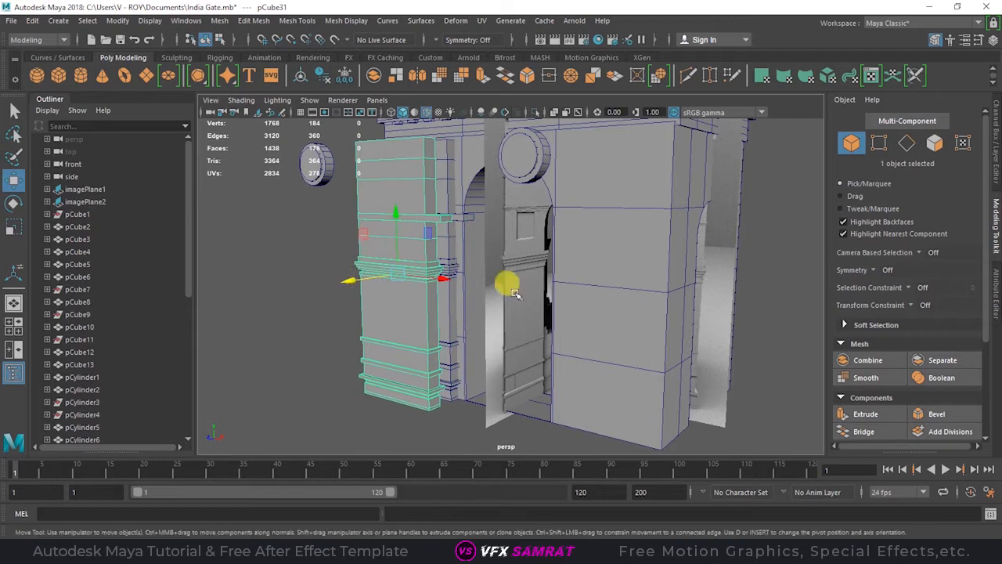
pyautogui.press('space')
pyautogui.press('space')
pyautogui.moveTo(450, 271); pyautogui.dragTo(665, 290)
# Rotate the duplicated pier block about -178.5 degrees around Y and open its Y rotation value for editing
pyautogui.press('e')
pyautogui.press('space')
pyautogui.press('space')
pyautogui.hotkey('ctrl', 'a')
pyautogui.click(729, 123)
pyautogui.doubleClick(885, 221)
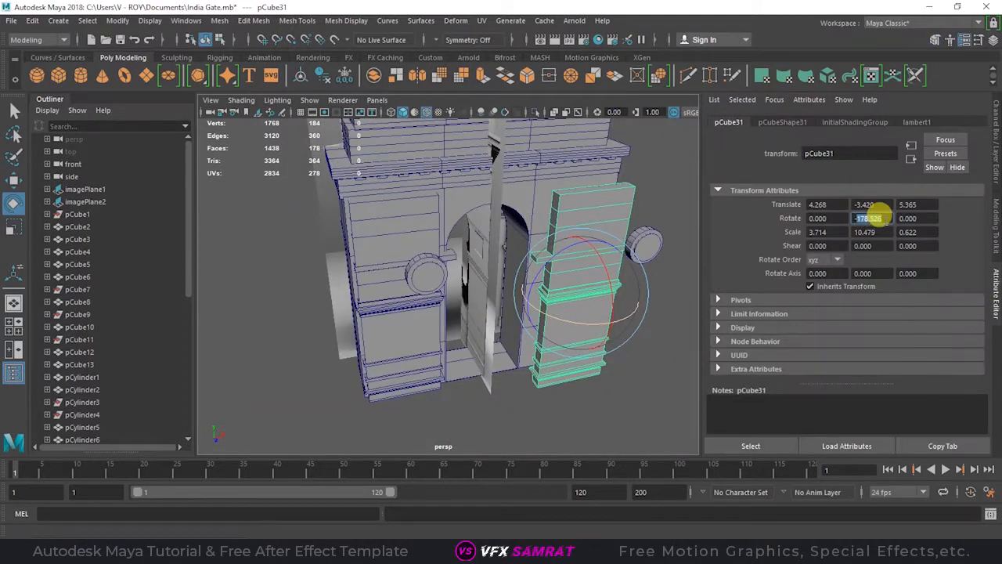
# Delete the rotated copy of the pier block
pyautogui.press('w')
pyautogui.press('space')
pyautogui.press('space')
pyautogui.keyDown('alt'); pyautogui.moveTo(600, 210); pyautogui.dragTo(426, 252); pyautogui.keyUp('alt')
pyautogui.press('Delete')
# Duplicate the left pier block and move the copy over the right pier to Translate X 4.397
pyautogui.click(391, 270)
pyautogui.press('space')
pyautogui.press('space')
pyautogui.hotkey('ctrl', 'd')
pyautogui.click(827, 193)
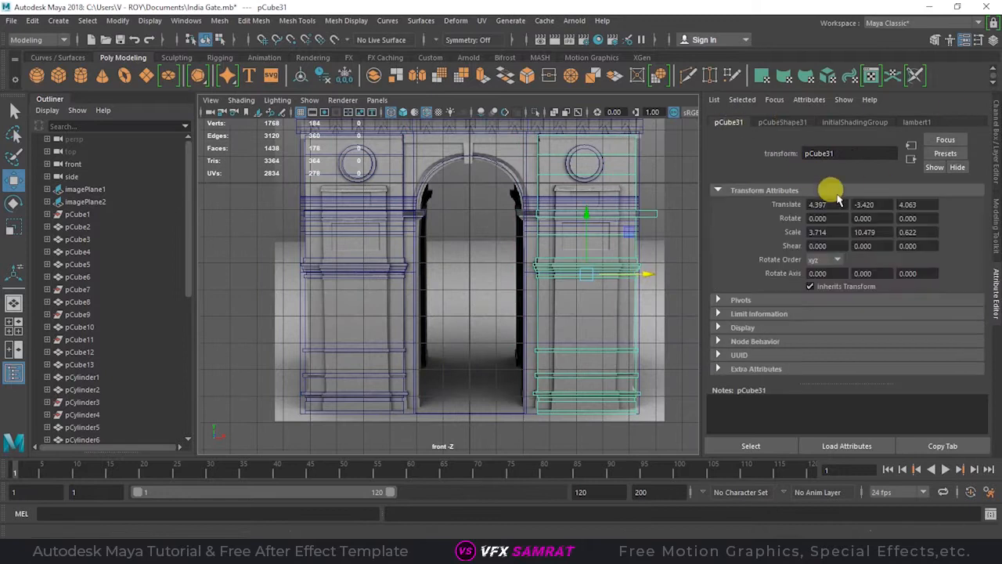
# Mirror the right pier copy so its impost points toward the arch, and select both pier blocks
pyautogui.press('e')
pyautogui.press('w')
pyautogui.keyDown('alt'); pyautogui.moveTo(554, 245); pyautogui.dragTo(544, 267, button='middle'); pyautogui.keyUp('alt')
pyautogui.press('space')
pyautogui.press('space')
pyautogui.click(652, 275)
pyautogui.keyDown('alt'); pyautogui.moveTo(648, 280); pyautogui.dragTo(621, 308); pyautogui.keyUp('alt')
pyautogui.press('space')
pyautogui.press('space')
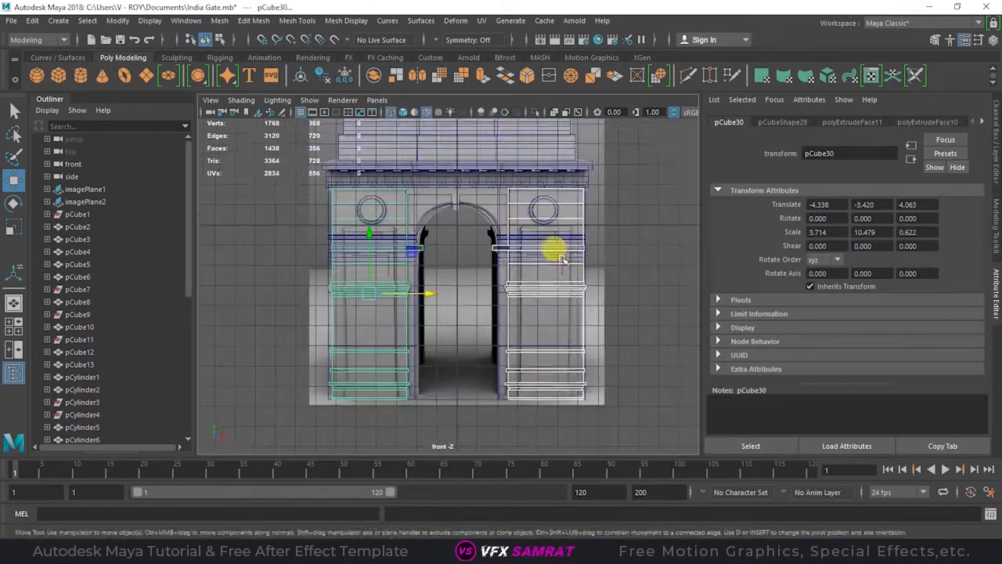
# Duplicate the left pier block and scale the copy down to the width of the narrower central panel
pyautogui.keyDown('alt'); pyautogui.moveTo(562, 260); pyautogui.dragTo(647, 239, button='middle'); pyautogui.keyUp('alt')
pyautogui.click(524, 259)
pyautogui.scroll(1, 501, 237)
pyautogui.click(478, 216)
pyautogui.press('r')
pyautogui.moveTo(457, 268); pyautogui.dragTo(452, 268)
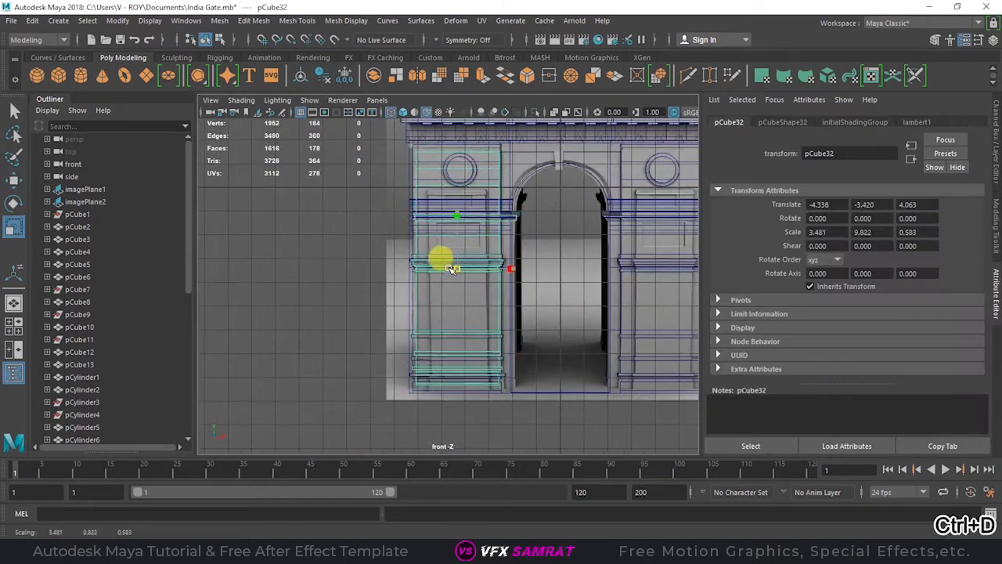
pyautogui.scroll(2, 490, 288)
pyautogui.press('r')
pyautogui.moveTo(463, 315); pyautogui.dragTo(526, 312)
pyautogui.press('w')
# Raise the upper twelve vertices of the narrower block to the top of the panel's cornice in the front reference
pyautogui.scroll(4, 471, 158)
pyautogui.moveTo(470, 158)
pyautogui.keyDown('alt'); pyautogui.mouseDown(button='middle')
pyautogui.moveTo(485, 284)
pyautogui.moveTo(470, 138)
pyautogui.mouseUp(button='middle'); pyautogui.keyUp('alt')
pyautogui.click(996, 227)
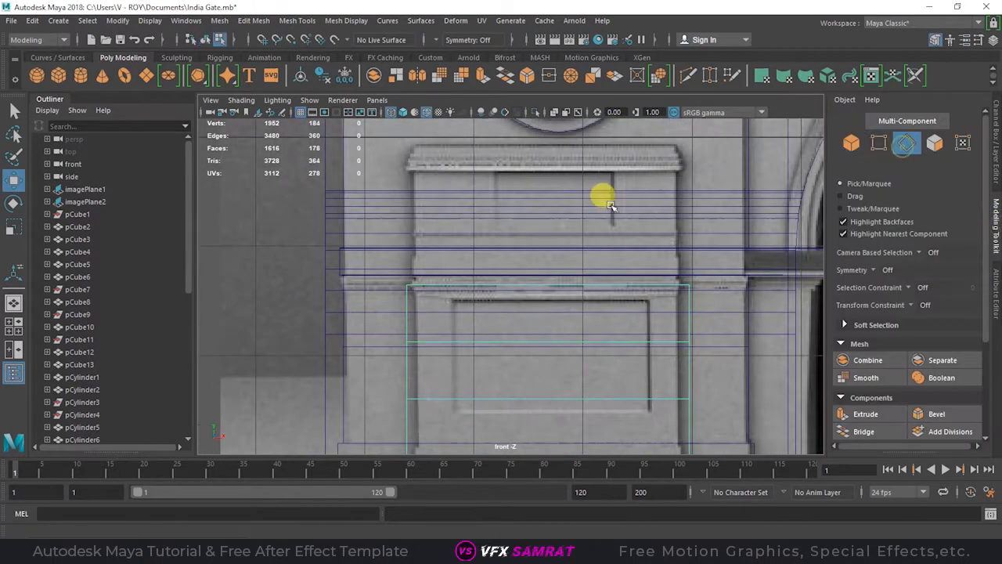
pyautogui.keyDown('alt'); pyautogui.moveTo(610, 205); pyautogui.dragTo(589, 167, button='middle'); pyautogui.keyUp('alt')
pyautogui.click(879, 145)
pyautogui.keyDown('alt'); pyautogui.moveTo(496, 262); pyautogui.dragTo(476, 250, button='middle'); pyautogui.keyUp('alt')
pyautogui.moveTo(349, 214); pyautogui.dragTo(674, 368)
pyautogui.keyDown('alt'); pyautogui.moveTo(613, 301); pyautogui.dragTo(625, 350, button='middle'); pyautogui.keyUp('alt')
pyautogui.moveTo(526, 285); pyautogui.dragTo(527, 218)
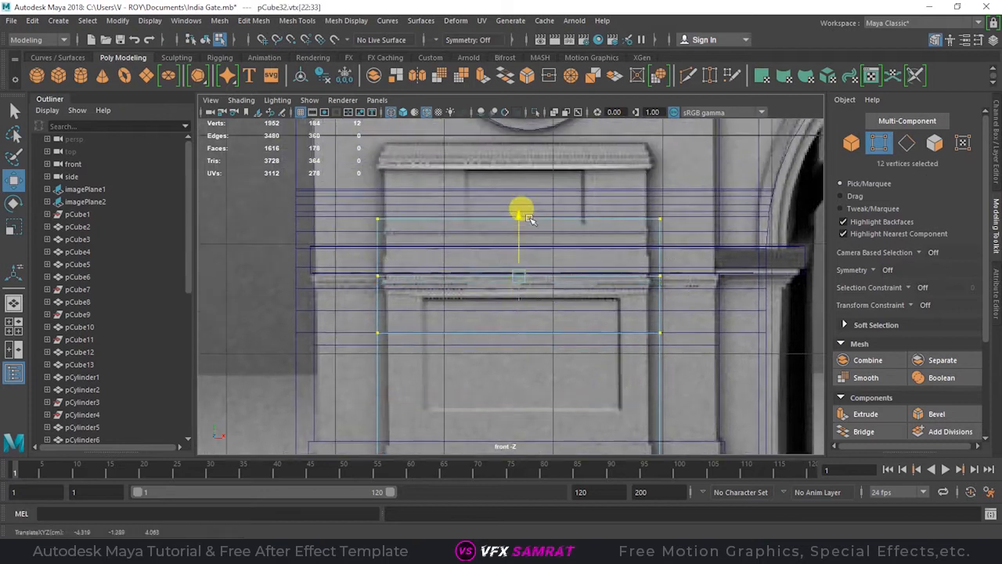
pyautogui.scroll(1, 535, 173)
pyautogui.keyDown('alt'); pyautogui.moveTo(535, 173); pyautogui.dragTo(551, 259, button='middle'); pyautogui.keyUp('alt')
pyautogui.moveTo(536, 226); pyautogui.dragTo(537, 219)
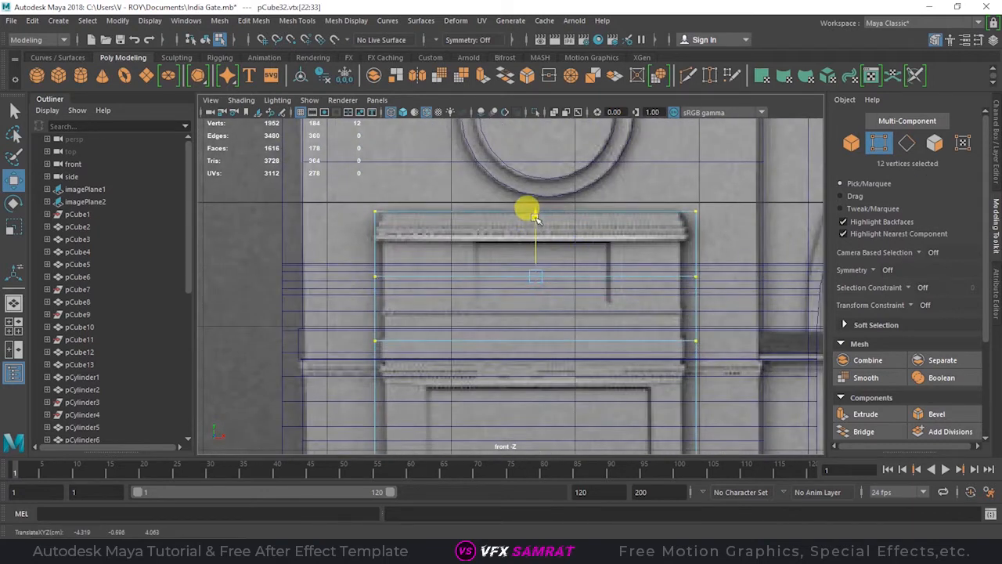
pyautogui.click(851, 141)
# Insert horizontal edge loops into the narrower block at the levels of the upper cornice's mouldings
pyautogui.scroll(3, 577, 206)
pyautogui.click(297, 21)
pyautogui.click(331, 108)
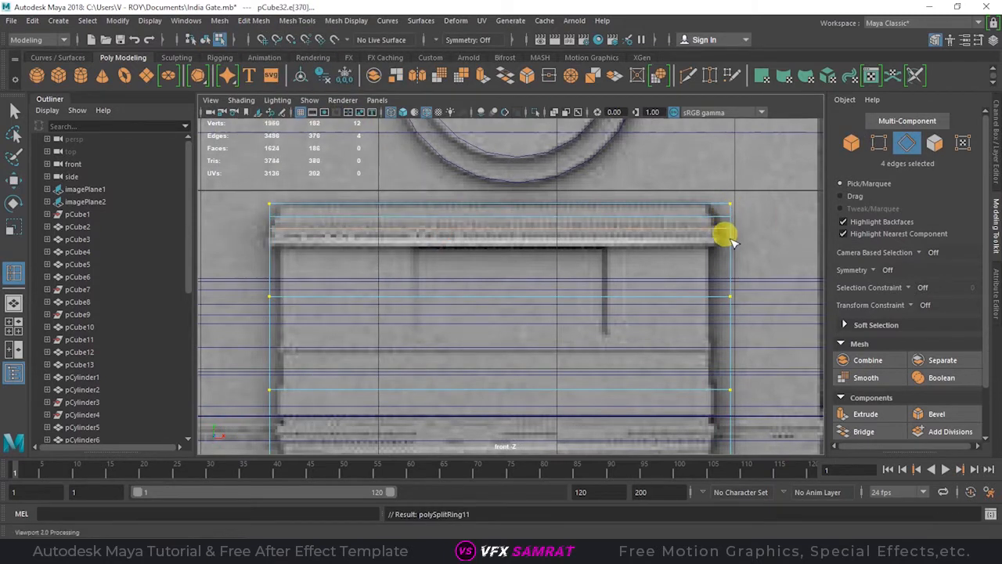
pyautogui.click(859, 149)
pyautogui.scroll(-5, 671, 196)
pyautogui.click(793, 273)
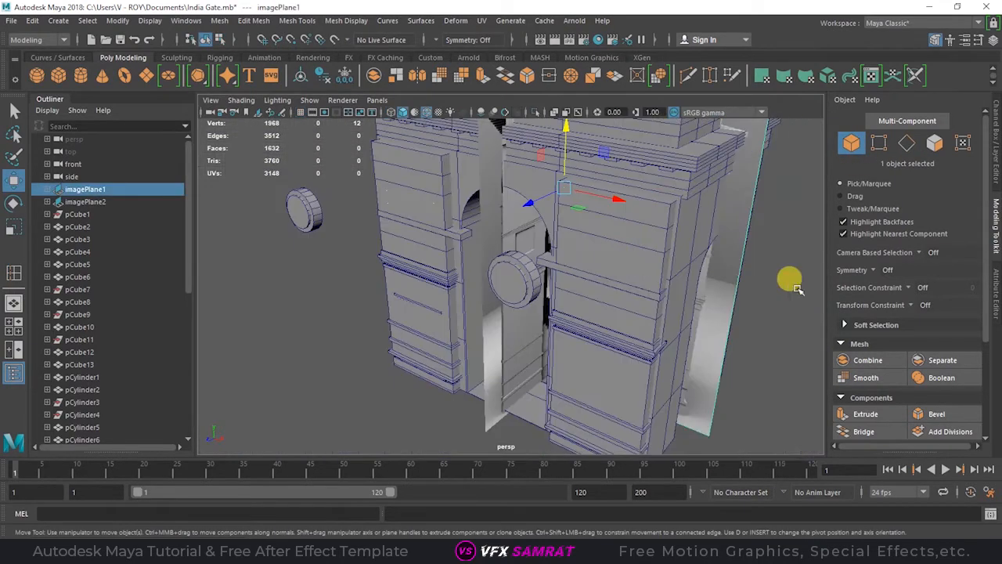
pyautogui.hotkey('ctrl', 'a')
pyautogui.keyDown('alt'); pyautogui.moveTo(796, 290); pyautogui.dragTo(488, 242); pyautogui.keyUp('alt')
pyautogui.click(347, 258)
pyautogui.keyDown('alt'); pyautogui.moveTo(347, 258); pyautogui.dragTo(415, 321); pyautogui.keyUp('alt')
pyautogui.press('space')
pyautogui.press('space')
pyautogui.scroll(5, 423, 349)
pyautogui.click(443, 352)
pyautogui.press('space')
pyautogui.press('space')
pyautogui.keyDown('alt'); pyautogui.moveTo(575, 226); pyautogui.dragTo(469, 243); pyautogui.keyUp('alt')
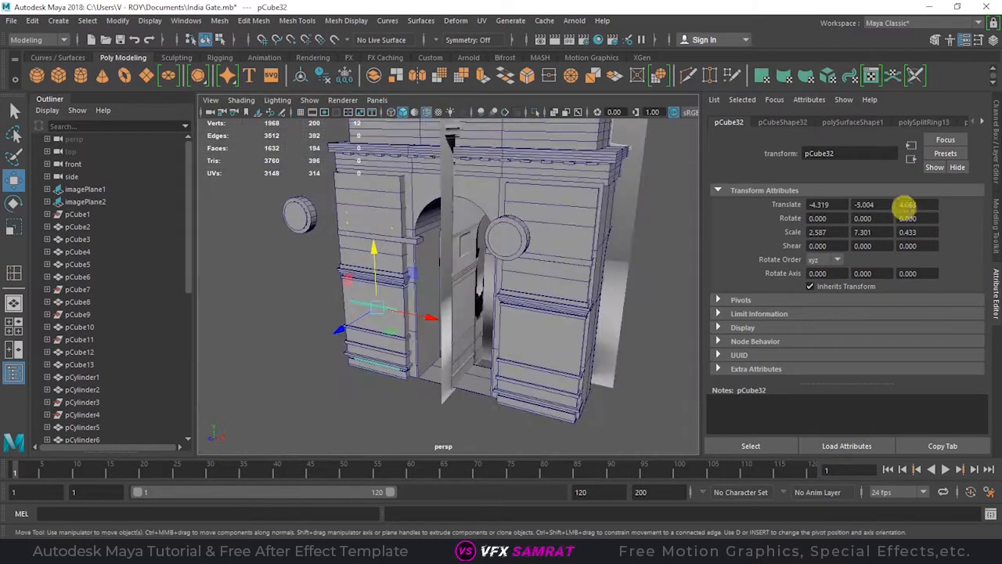
pyautogui.click(995, 225)
pyautogui.click(907, 120)
pyautogui.click(416, 321)
pyautogui.moveTo(584, 204); pyautogui.dragTo(642, 173, button='right')
pyautogui.click(769, 310)
# Select all the model objects and delete their construction history
pyautogui.scroll(-5, 769, 310)
pyautogui.moveTo(399, 141); pyautogui.dragTo(651, 344)
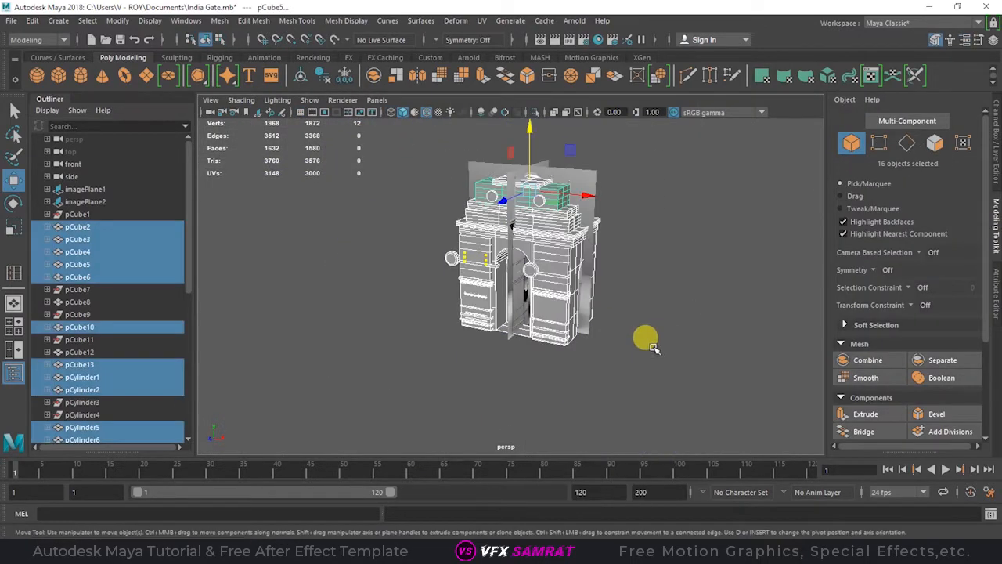
pyautogui.click(119, 190)
pyautogui.scroll(-7, 119, 234)
pyautogui.keyDown('shift'); pyautogui.click(118, 401); pyautogui.keyUp('shift')
pyautogui.click(33, 21)
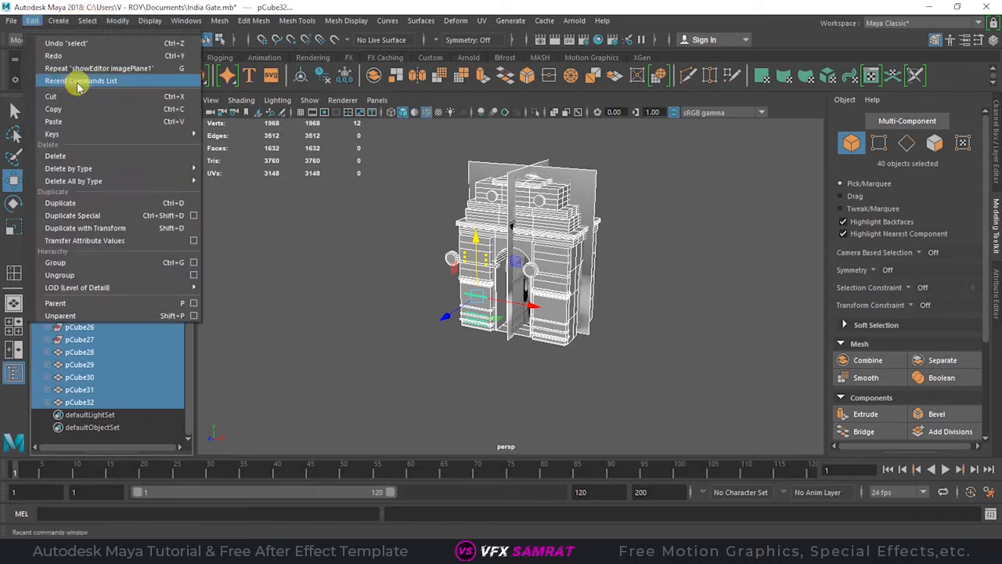
pyautogui.moveTo(78, 169)
pyautogui.click(235, 169)
# Clear the object selection and save the scene
pyautogui.click(357, 259)
pyautogui.moveTo(395, 153); pyautogui.dragTo(689, 361)
pyautogui.press('r')
pyautogui.press('w')
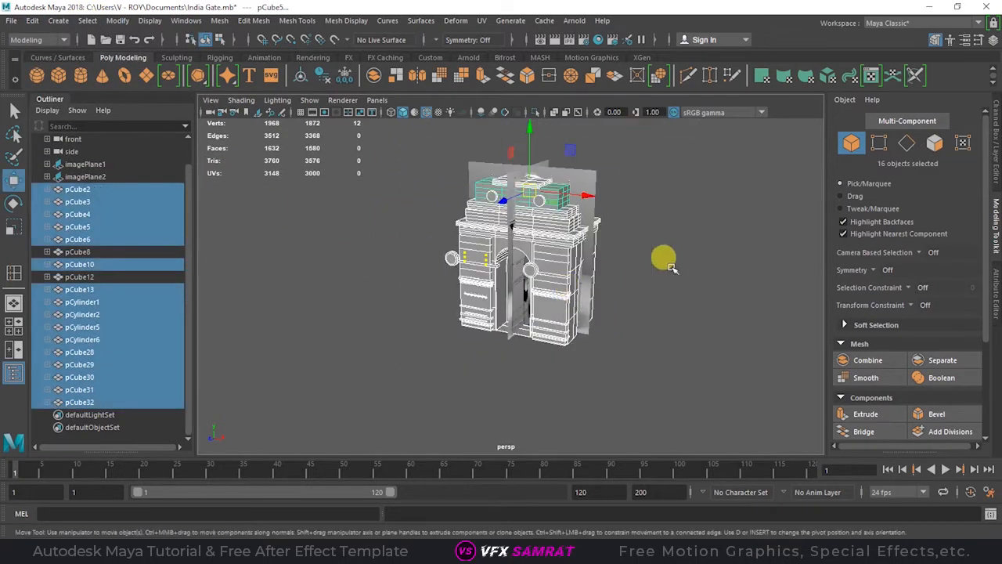
pyautogui.click(671, 266)
pyautogui.hotkey('ctrl', 's')
pyautogui.scroll(7, 509, 263)
pyautogui.click(425, 262)
pyautogui.moveTo(532, 266)
pyautogui.keyDown('alt'); pyautogui.mouseDown()
pyautogui.moveTo(485, 260)
pyautogui.moveTo(517, 265)
pyautogui.mouseUp(); pyautogui.keyUp('alt')
pyautogui.press('space')
pyautogui.press('space')
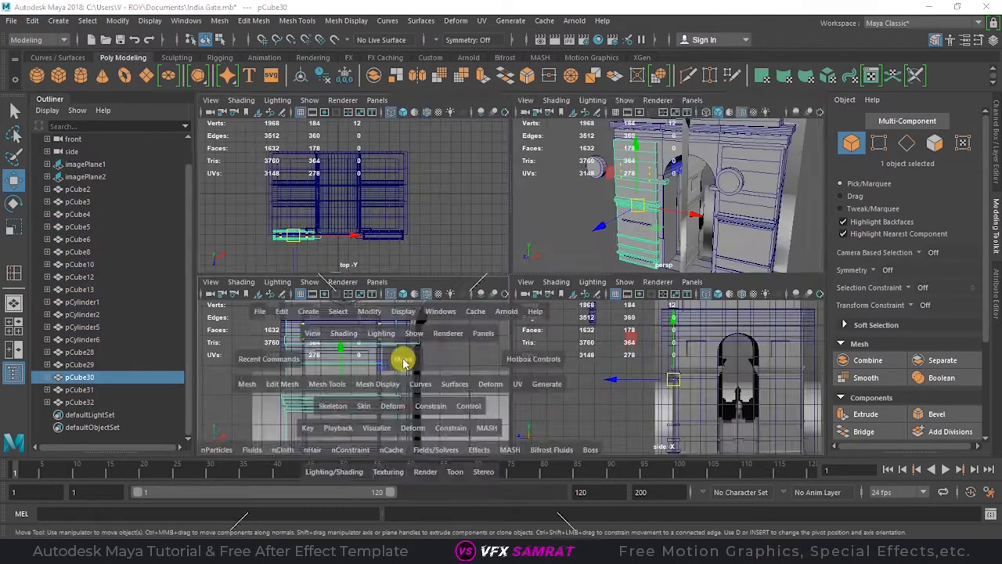
pyautogui.click(475, 371)
pyautogui.click(565, 313)
pyautogui.click(474, 370)
pyautogui.click(878, 144)
pyautogui.moveTo(418, 185); pyautogui.dragTo(564, 248)
pyautogui.press('F8')
# Move the narrower block forward so it stands out in front of the left pier
pyautogui.click(642, 246)
pyautogui.click(514, 358)
pyautogui.press('space')
pyautogui.press('space')
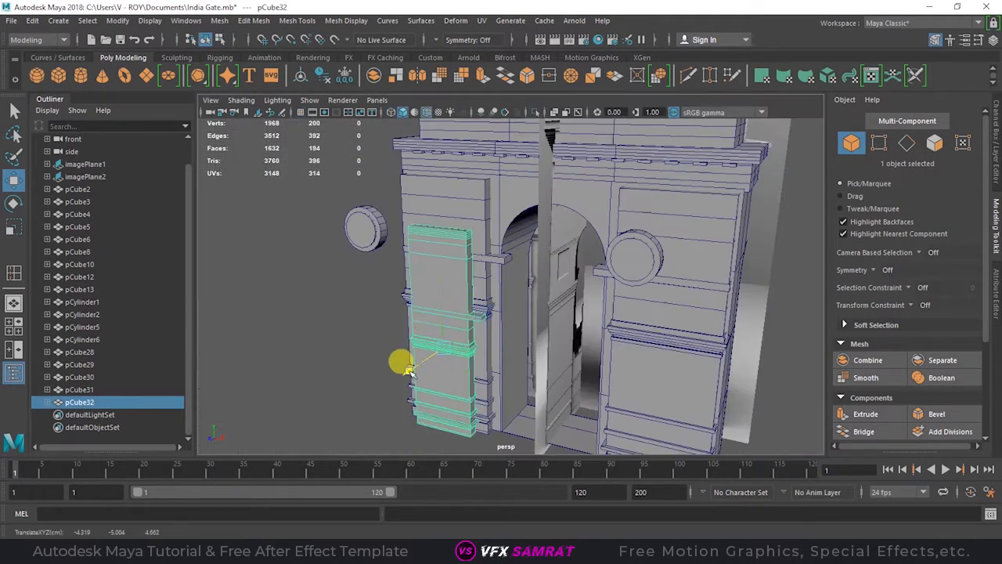
pyautogui.keyDown('alt'); pyautogui.moveTo(420, 364); pyautogui.dragTo(447, 333, button='middle'); pyautogui.keyUp('alt')
pyautogui.keyDown('alt'); pyautogui.keyDown('shift'); pyautogui.moveTo(440, 332); pyautogui.dragTo(593, 304, button='right'); pyautogui.keyUp('shift'); pyautogui.keyUp('alt')
pyautogui.keyDown('alt'); pyautogui.moveTo(593, 305); pyautogui.dragTo(724, 202, button='middle'); pyautogui.keyUp('alt')
# Delete the surplus horizontal edge loop above the narrower block's waist mouldings
pyautogui.press('F9')
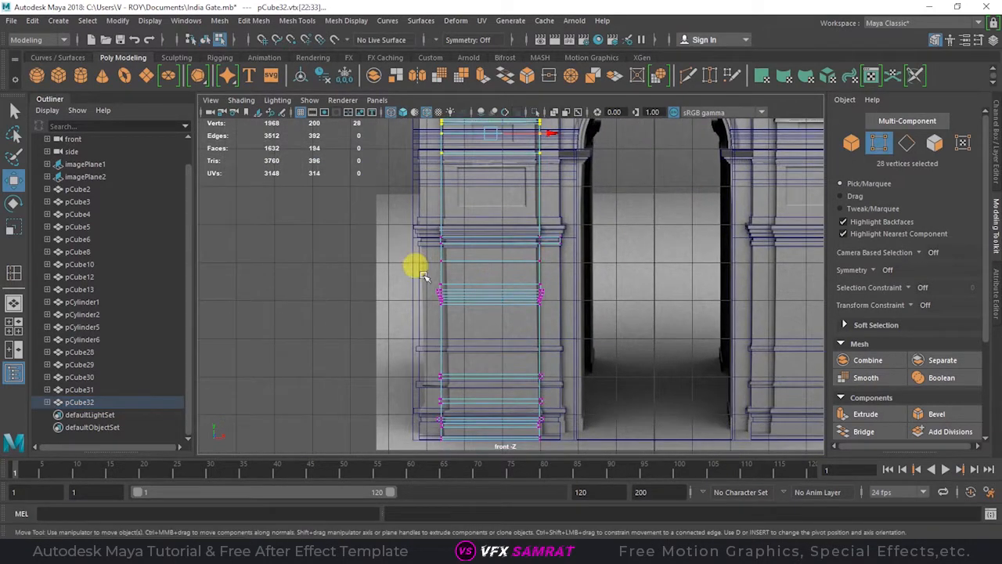
pyautogui.scroll(3, 425, 251)
pyautogui.click(906, 141)
pyautogui.click(527, 274)
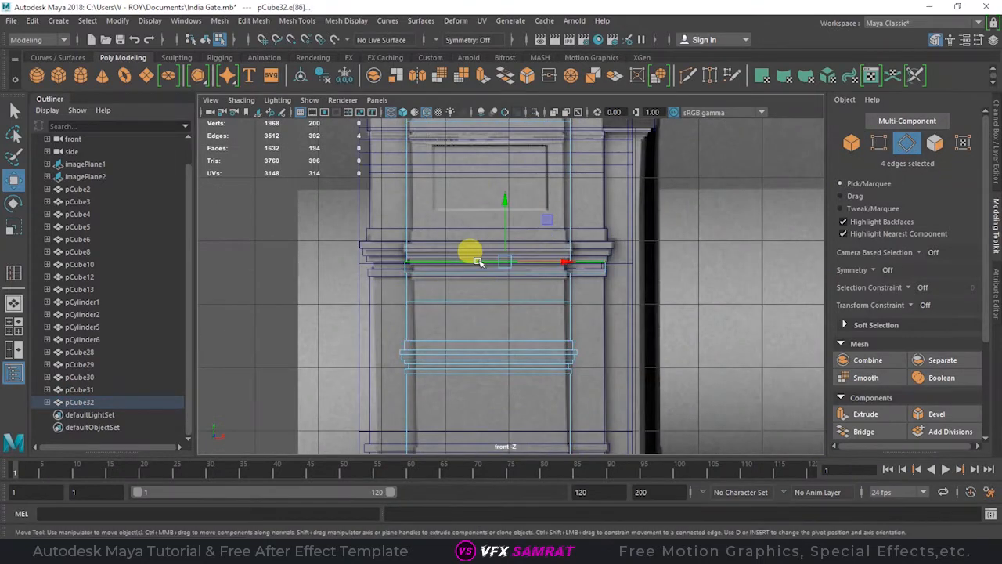
pyautogui.press('Delete')
pyautogui.hotkey('ctrl', 'z')
pyautogui.keyDown('alt'); pyautogui.moveTo(483, 262); pyautogui.dragTo(548, 275); pyautogui.keyUp('alt')
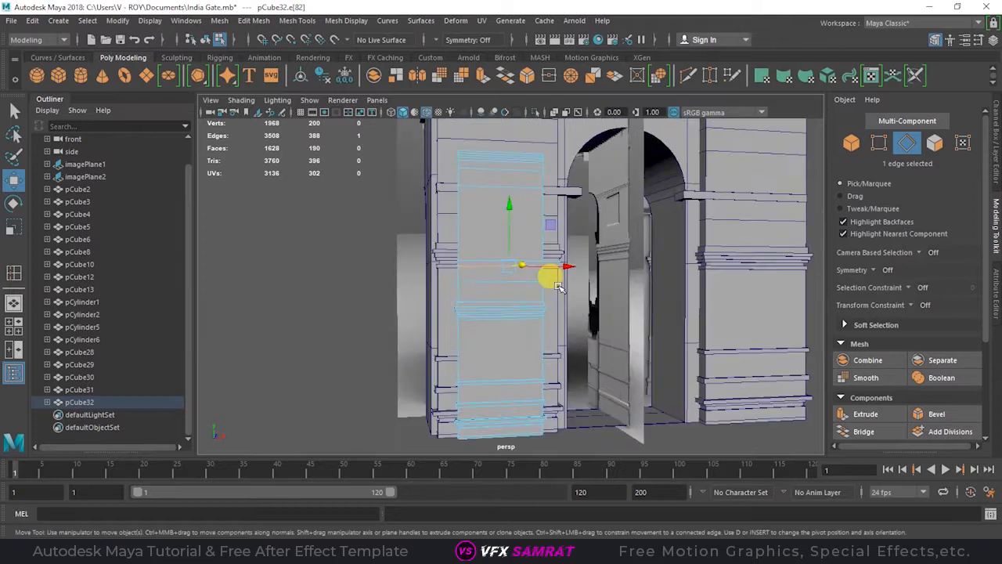
# Raise the narrower block's waist moulding vertices to the level of the pier's middle cornice in the front reference
pyautogui.scroll(3, 548, 274)
pyautogui.moveTo(386, 247); pyautogui.dragTo(561, 303)
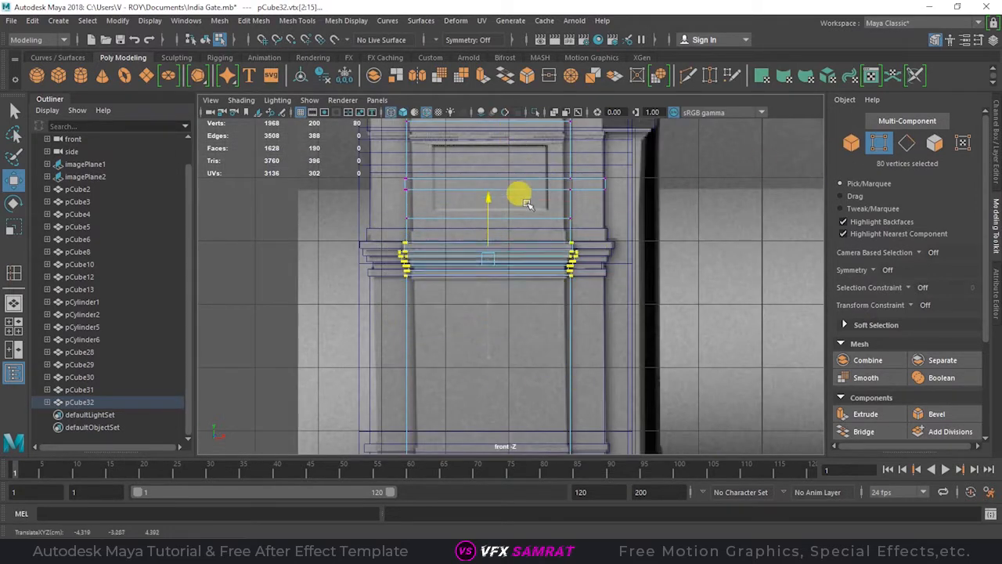
pyautogui.moveTo(491, 190); pyautogui.dragTo(492, 193)
pyautogui.keyDown('alt'); pyautogui.moveTo(497, 204); pyautogui.dragTo(512, 234, button='middle'); pyautogui.keyUp('alt')
pyautogui.scroll(4, 513, 237)
pyautogui.moveTo(491, 231); pyautogui.dragTo(494, 220)
# Align the vertex rows of the narrower block's base mouldings with the lower string courses in the front reference
pyautogui.scroll(-6, 562, 336)
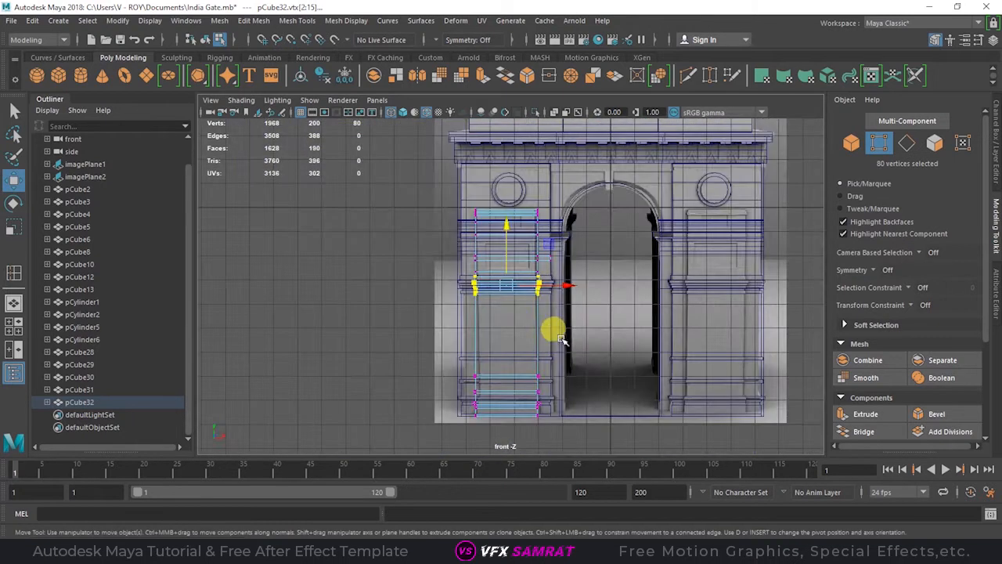
pyautogui.keyDown('alt'); pyautogui.moveTo(479, 360); pyautogui.dragTo(475, 280, button='middle'); pyautogui.keyUp('alt')
pyautogui.scroll(4, 473, 280)
pyautogui.moveTo(391, 308); pyautogui.dragTo(600, 328)
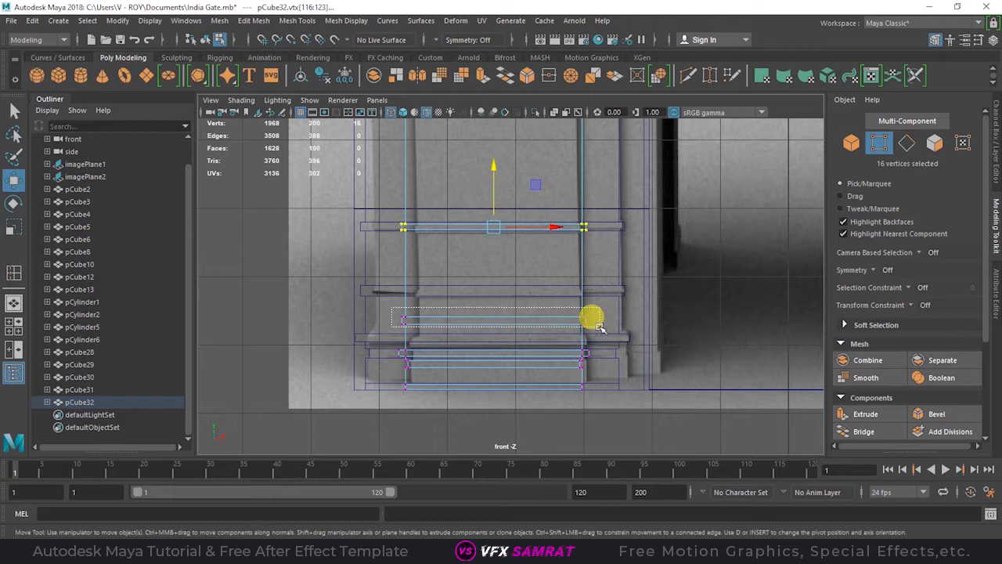
pyautogui.moveTo(393, 346); pyautogui.dragTo(618, 350)
pyautogui.moveTo(496, 283); pyautogui.dragTo(494, 279)
pyautogui.scroll(3, 526, 396)
pyautogui.moveTo(354, 332); pyautogui.dragTo(393, 343)
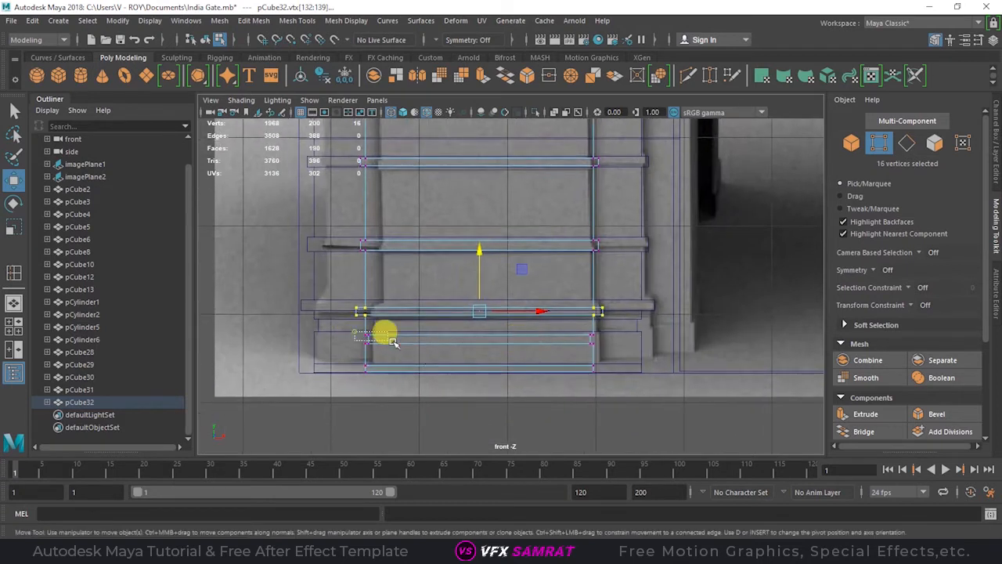
# Try to extrude the topmost band of faces on the narrower block outward for the upper cornice
pyautogui.scroll(-5, 503, 271)
pyautogui.keyDown('alt'); pyautogui.moveTo(538, 162); pyautogui.dragTo(505, 368, button='middle'); pyautogui.keyUp('alt')
pyautogui.scroll(5, 490, 298)
pyautogui.scroll(-4, 490, 298)
pyautogui.keyDown('alt'); pyautogui.moveTo(548, 256); pyautogui.dragTo(603, 253, button='middle'); pyautogui.keyUp('alt')
pyautogui.press('F8')
pyautogui.scroll(3, 535, 247)
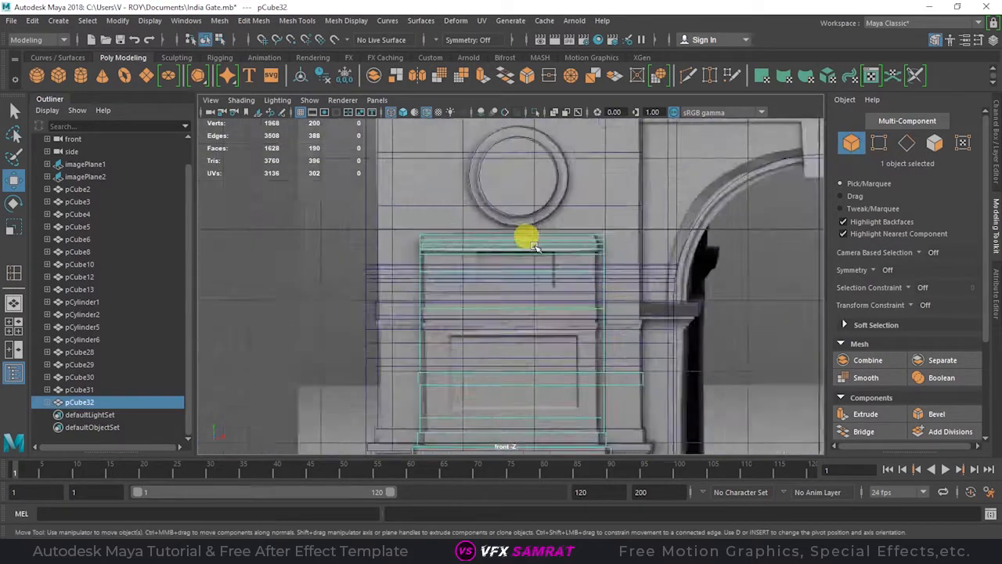
pyautogui.scroll(4, 533, 246)
pyautogui.click(934, 142)
pyautogui.moveTo(237, 239); pyautogui.dragTo(695, 268)
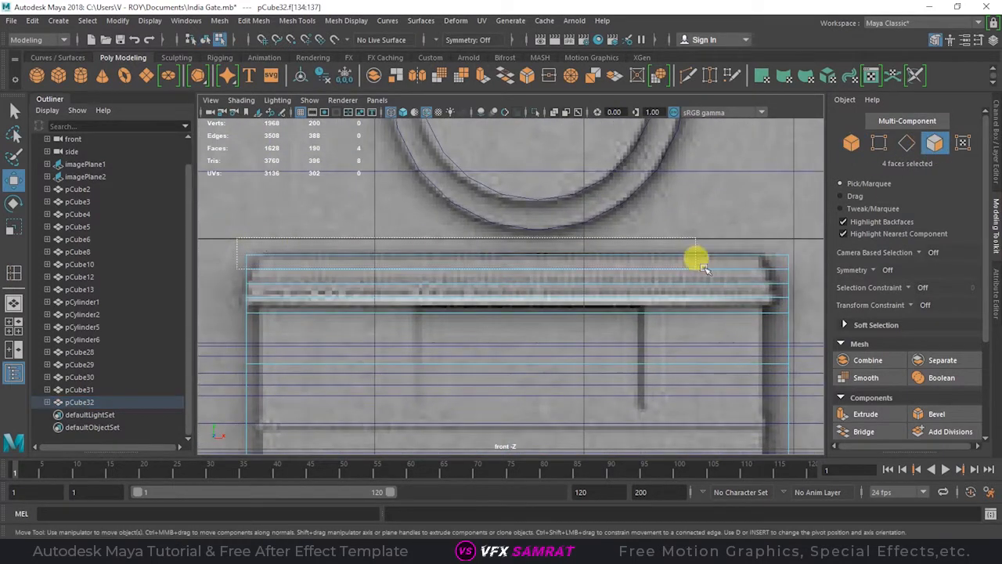
pyautogui.keyDown('shift'); pyautogui.click(793, 262); pyautogui.keyUp('shift')
pyautogui.hotkey('ctrl', 'e')
pyautogui.hotkey('ctrl', 'z')
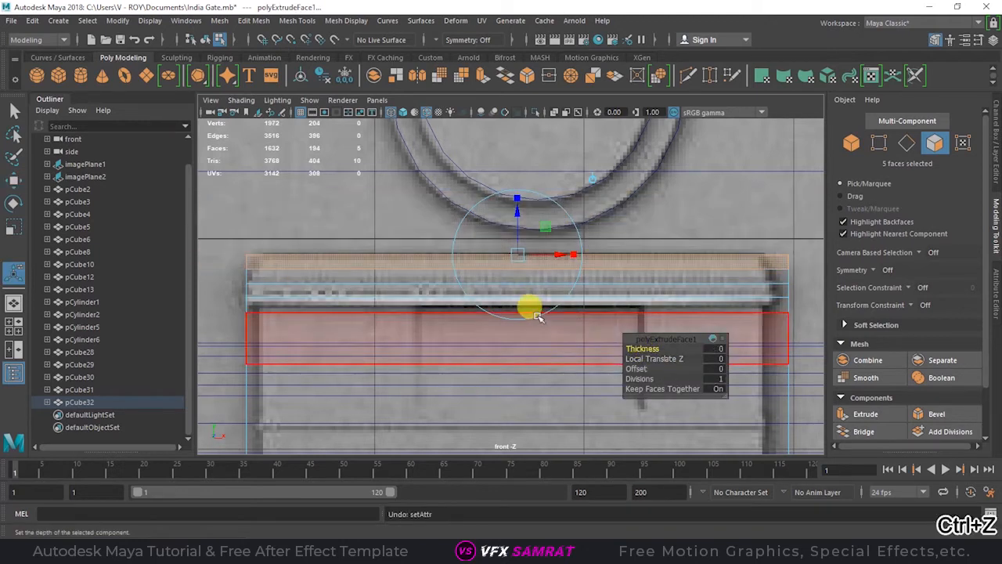
pyautogui.moveTo(707, 346); pyautogui.dragTo(708, 346)
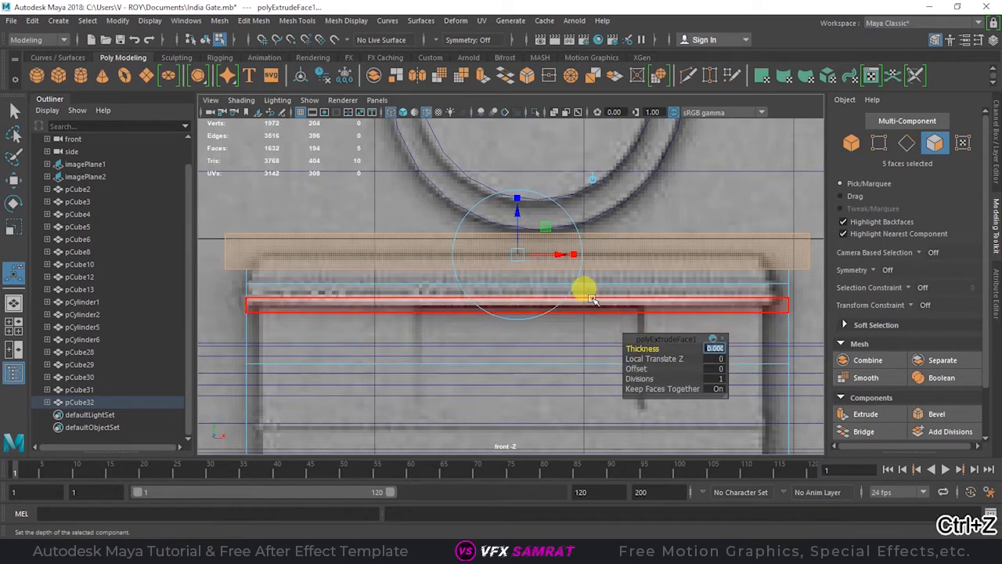
pyautogui.hotkey('ctrl', 'z')
# Try to extrude the narrower block's eight selected top faces inward to match the cornice outline
pyautogui.press('space')
pyautogui.press('space')
pyautogui.keyDown('alt'); pyautogui.moveTo(662, 206); pyautogui.dragTo(391, 268); pyautogui.keyUp('alt')
pyautogui.scroll(8, 475, 155)
pyautogui.keyDown('alt'); pyautogui.moveTo(474, 155); pyautogui.dragTo(501, 360, button='middle'); pyautogui.keyUp('alt')
pyautogui.keyDown('alt'); pyautogui.moveTo(399, 187); pyautogui.dragTo(468, 269); pyautogui.keyUp('alt')
pyautogui.scroll(3, 465, 260)
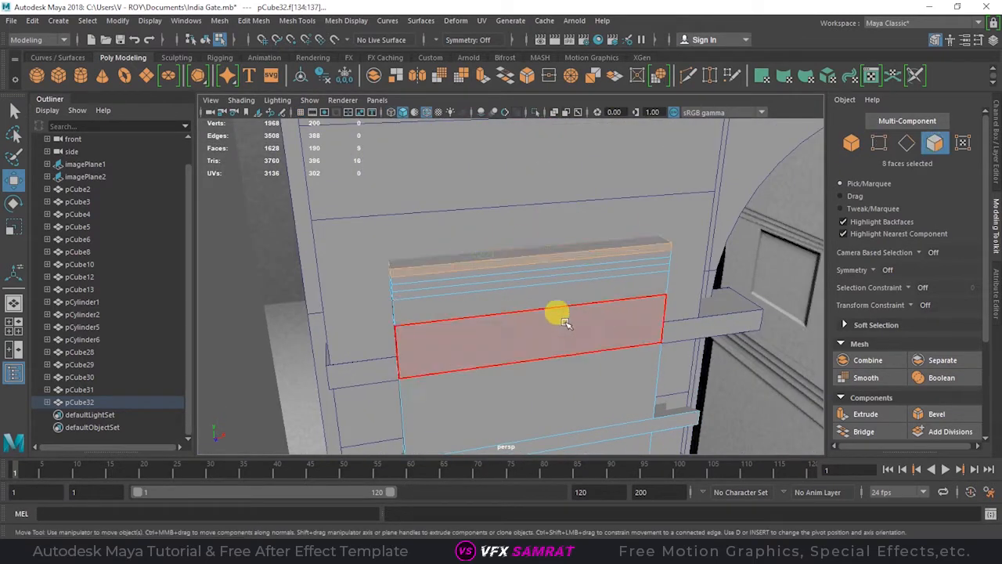
pyautogui.press('space')
pyautogui.press('space')
pyautogui.hotkey('ctrl', 'e')
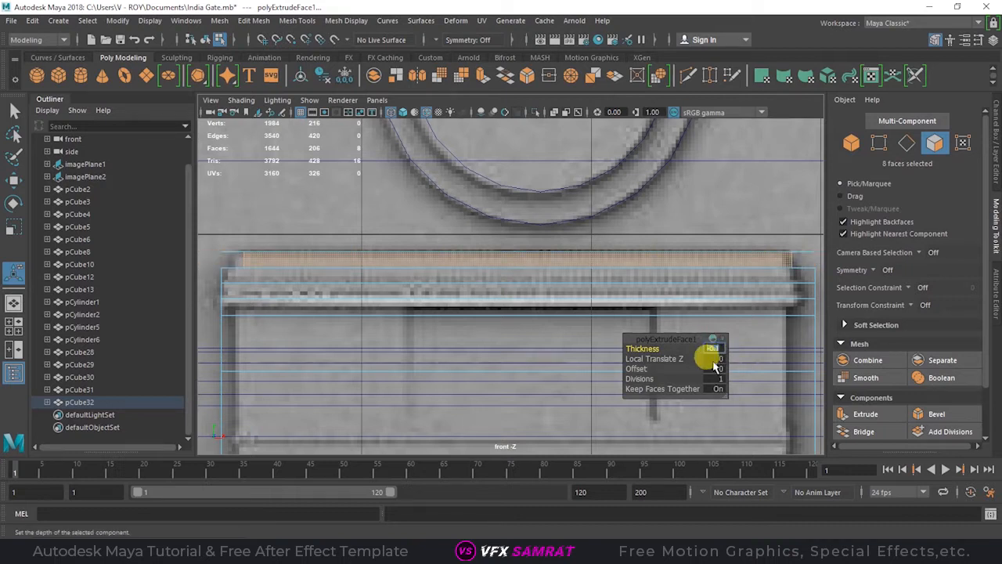
pyautogui.click(238, 278)
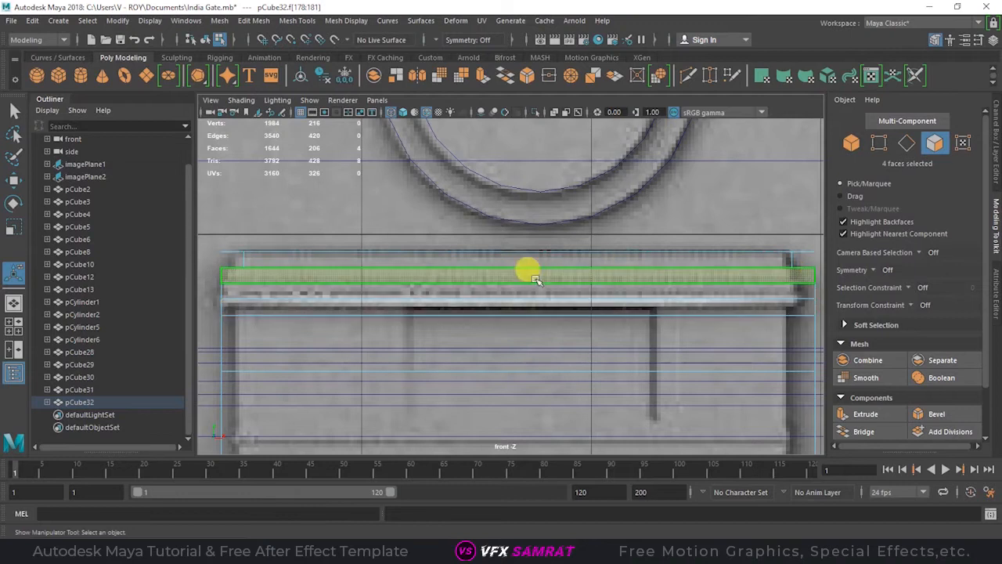
pyautogui.press('space')
pyautogui.press('space')
pyautogui.scroll(3, 509, 220)
pyautogui.hotkey('ctrl', 'z')
pyautogui.hotkey('ctrl', 'z')
pyautogui.hotkey('ctrl', 'z')
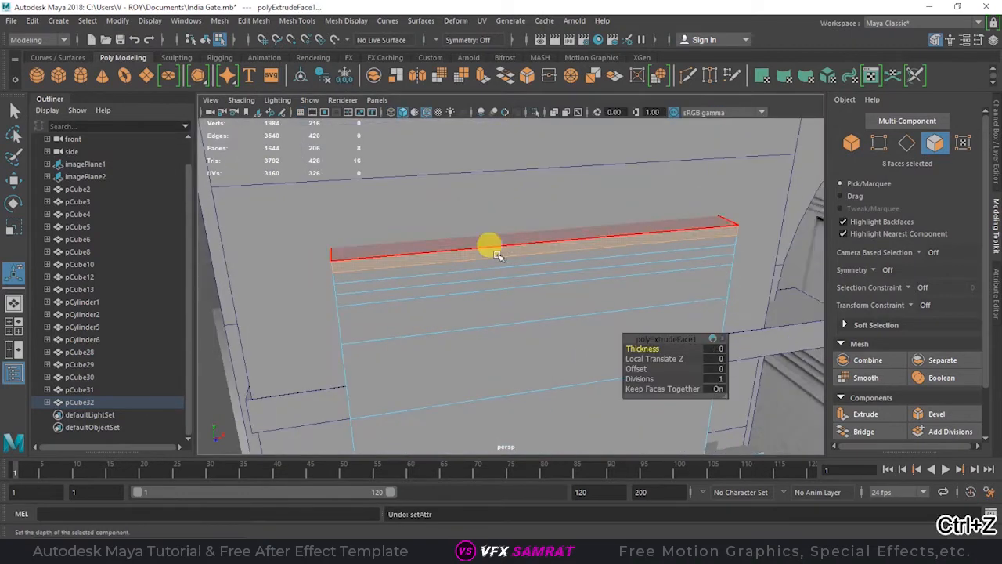
# Try to shift the top corner vertices of the narrower block sideways to the cornice's edges
pyautogui.press('space')
pyautogui.press('space')
pyautogui.click(879, 143)
pyautogui.moveTo(219, 244); pyautogui.dragTo(291, 259)
pyautogui.press('w')
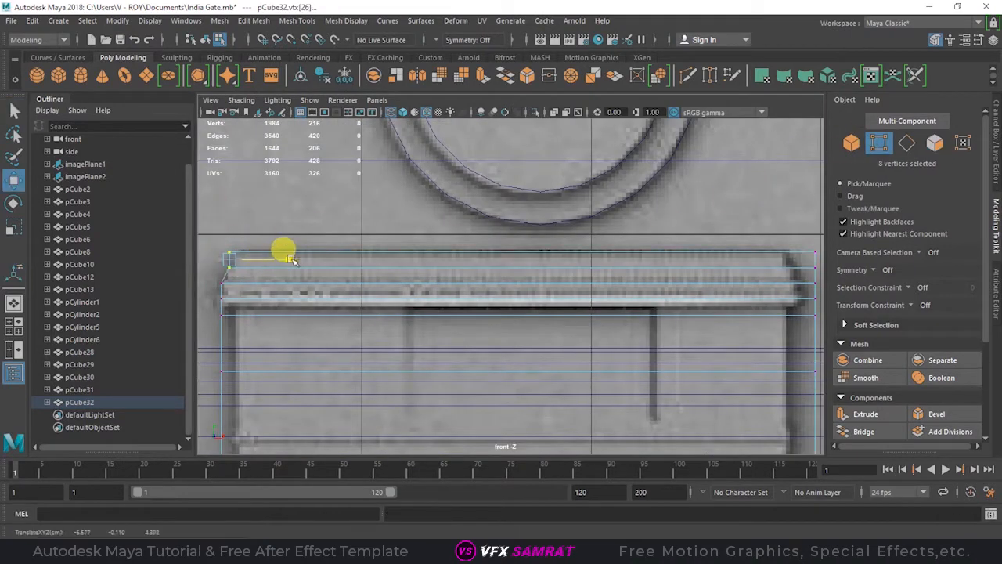
pyautogui.moveTo(788, 246); pyautogui.dragTo(824, 275)
pyautogui.keyDown('alt'); pyautogui.moveTo(764, 257); pyautogui.dragTo(654, 252, button='middle'); pyautogui.keyUp('alt')
pyautogui.moveTo(769, 257); pyautogui.dragTo(757, 258)
pyautogui.hotkey('ctrl', 'z')
pyautogui.keyDown('alt'); pyautogui.moveTo(530, 259); pyautogui.dragTo(677, 264, button='middle'); pyautogui.keyUp('alt')
pyautogui.hotkey('ctrl', 'z')
pyautogui.keyDown('alt'); pyautogui.moveTo(461, 219); pyautogui.dragTo(410, 217, button='middle'); pyautogui.keyUp('alt')
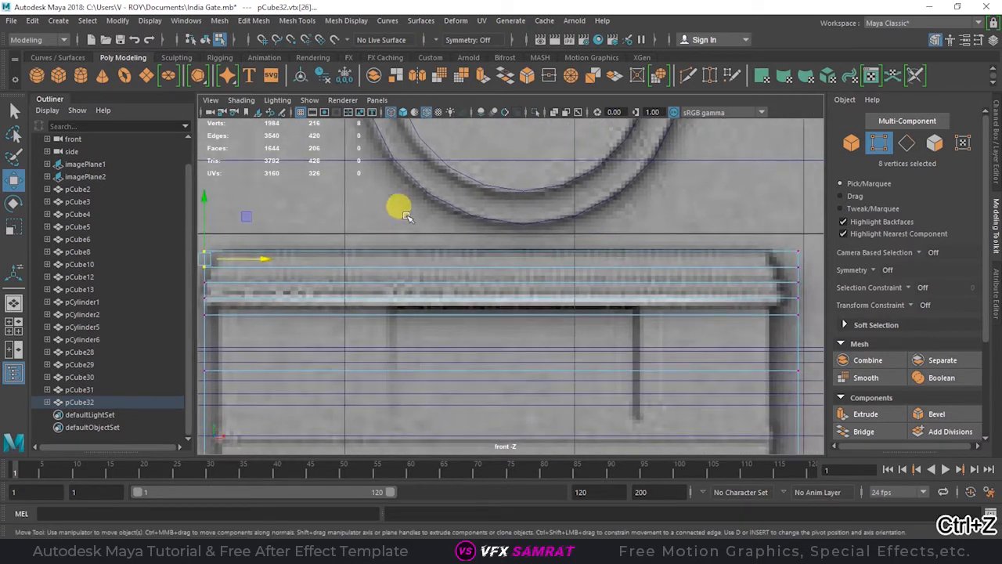
# Try to narrow the upper vertex rows of the narrower block in width to follow the cornice's stepped profile
pyautogui.click(410, 217)
pyautogui.moveTo(201, 243); pyautogui.dragTo(230, 262)
pyautogui.moveTo(812, 271); pyautogui.dragTo(812, 273)
pyautogui.press('r')
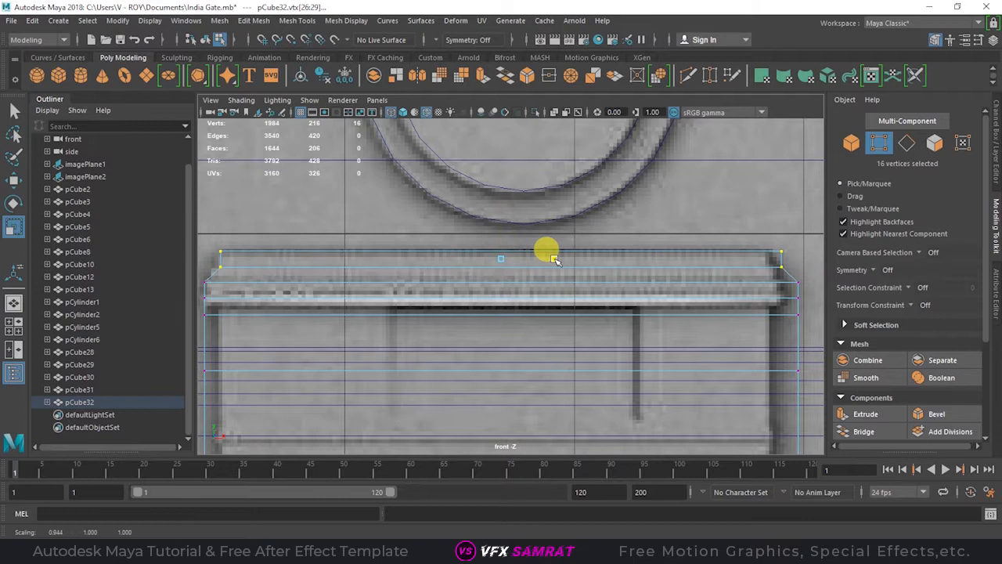
pyautogui.keyDown('alt'); pyautogui.moveTo(204, 281); pyautogui.dragTo(223, 250, button='middle'); pyautogui.keyUp('alt')
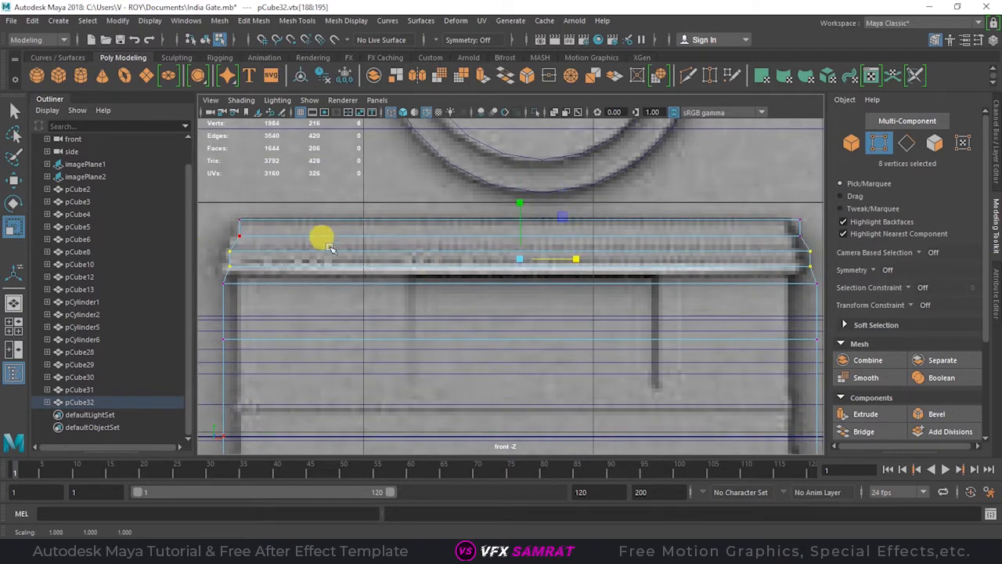
pyautogui.keyDown('alt'); pyautogui.moveTo(444, 248); pyautogui.dragTo(445, 226, button='middle'); pyautogui.keyUp('alt')
pyautogui.press('space')
pyautogui.press('space')
pyautogui.keyDown('alt'); pyautogui.moveTo(548, 208); pyautogui.dragTo(438, 205); pyautogui.keyUp('alt')
pyautogui.press('space')
pyautogui.press('space')
pyautogui.hotkey('ctrl', 'z')
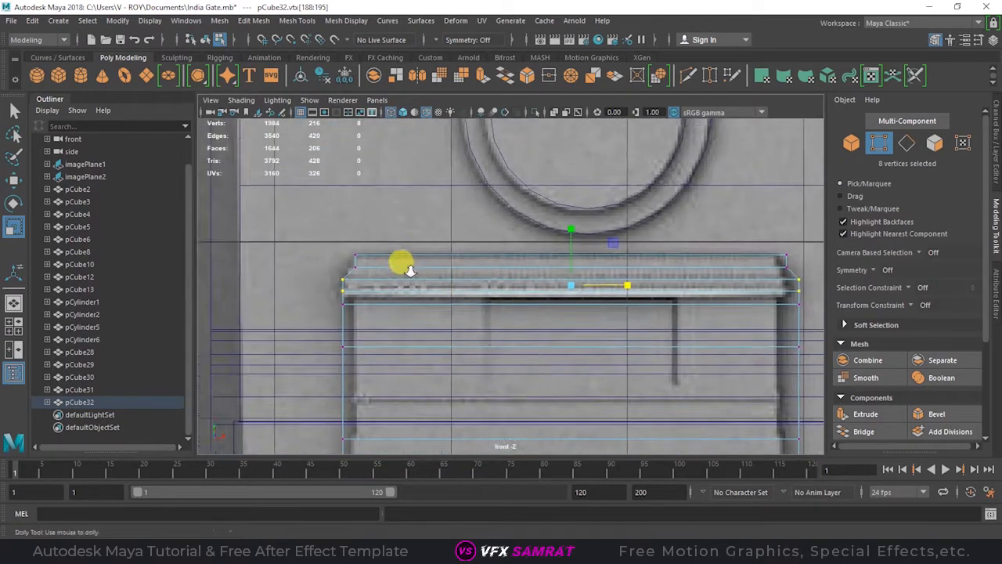
# Try to lower the top 28 vertices of the narrower block
pyautogui.keyDown('alt'); pyautogui.moveTo(466, 293); pyautogui.dragTo(408, 281, button='middle'); pyautogui.keyUp('alt')
pyautogui.click(851, 143)
pyautogui.click(879, 143)
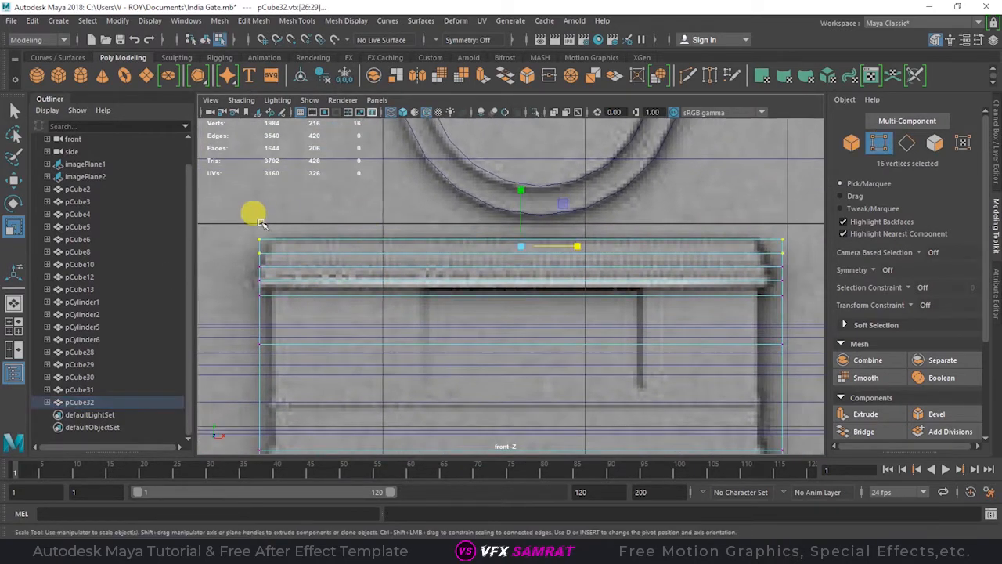
pyautogui.press('w')
pyautogui.hotkey('ctrl', 'z')
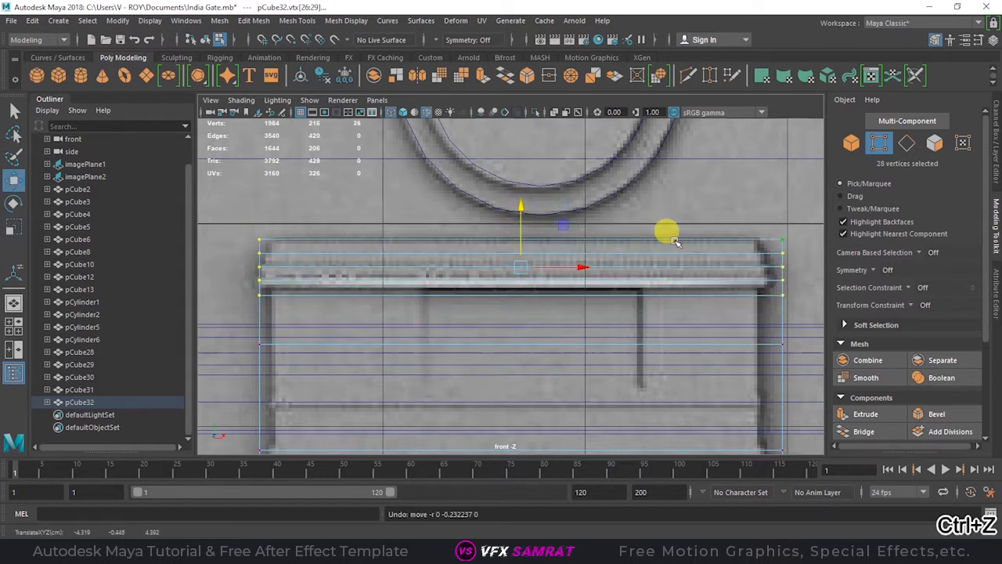
# Delete the horizontal edge loops of the upper cornice from the narrower block
pyautogui.click(905, 144)
pyautogui.click(655, 290)
pyautogui.doubleClick(667, 253)
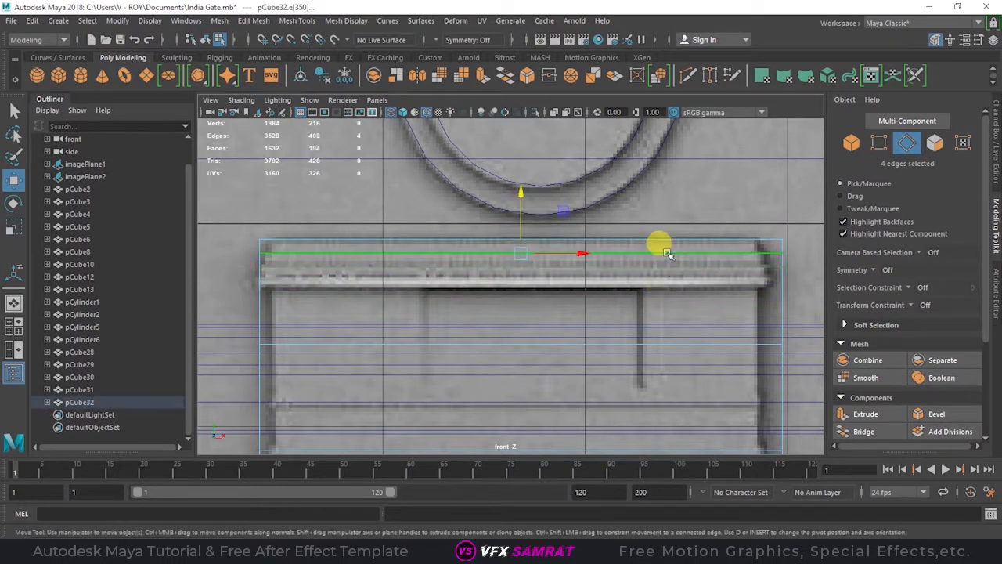
pyautogui.press('Delete')
# Lower the narrower block's top vertices to the underside of the panel's upper cornice in the front reference
pyautogui.click(880, 144)
pyautogui.moveTo(239, 219); pyautogui.dragTo(791, 303)
pyautogui.moveTo(523, 208); pyautogui.dragTo(547, 244)
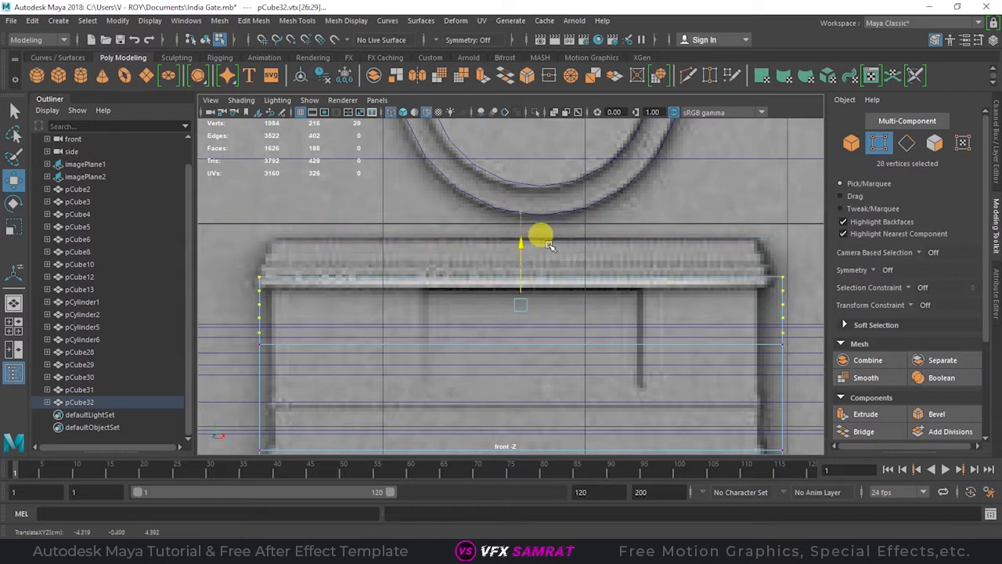
pyautogui.scroll(-8, 613, 333)
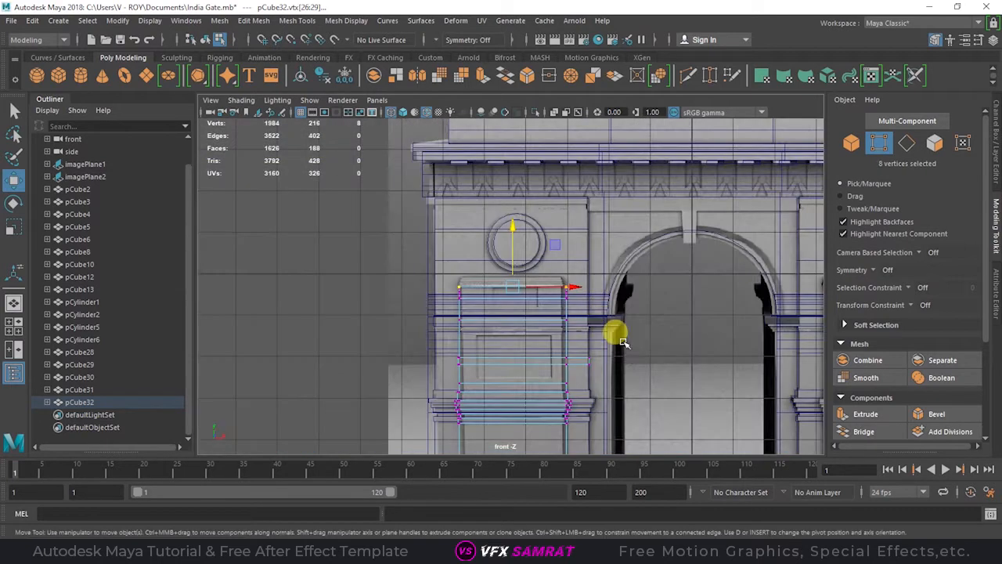
pyautogui.scroll(3, 611, 274)
pyautogui.press('F8')
pyautogui.scroll(5, 607, 226)
pyautogui.scroll(-11, 537, 336)
pyautogui.scroll(4, 530, 324)
# Create a polygon cube and move it forward to the depth of the narrower block's front
pyautogui.keyDown('alt'); pyautogui.moveTo(530, 324); pyautogui.dragTo(123, 83); pyautogui.keyUp('alt')
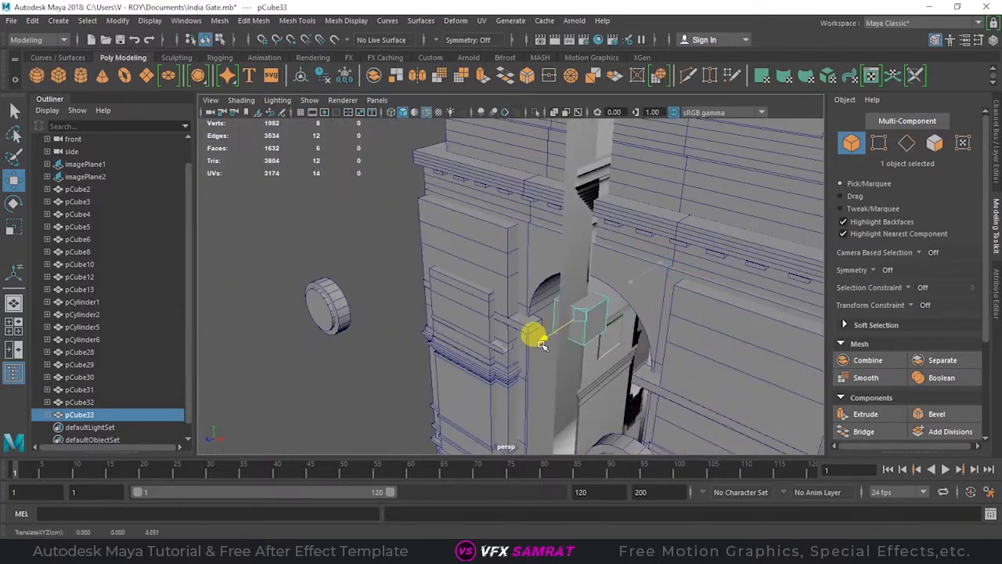
pyautogui.keyDown('alt'); pyautogui.moveTo(540, 344); pyautogui.dragTo(584, 372); pyautogui.keyUp('alt')
pyautogui.keyDown('alt'); pyautogui.moveTo(510, 406); pyautogui.dragTo(413, 328); pyautogui.keyUp('alt')
pyautogui.scroll(4, 413, 329)
pyautogui.moveTo(343, 308)
pyautogui.mouseDown()
pyautogui.moveTo(327, 313)
pyautogui.moveTo(337, 310)
pyautogui.mouseUp()
pyautogui.keyDown('alt'); pyautogui.moveTo(337, 310); pyautogui.dragTo(478, 304); pyautogui.keyUp('alt')
# In the front view, widen the cube to match the panel's upper cornice and flatten it into a thin slab
pyautogui.press('space')
pyautogui.press('space')
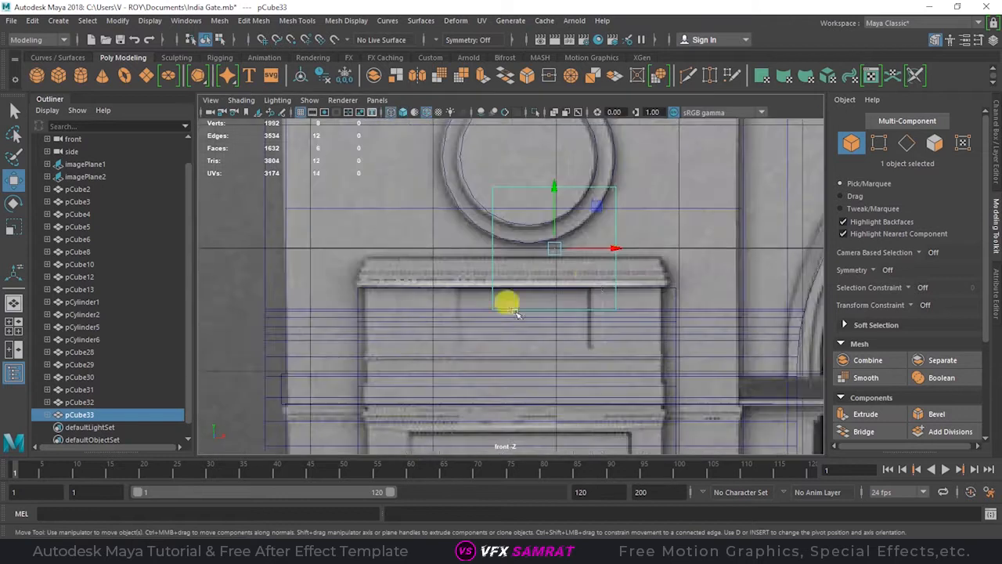
pyautogui.press('w')
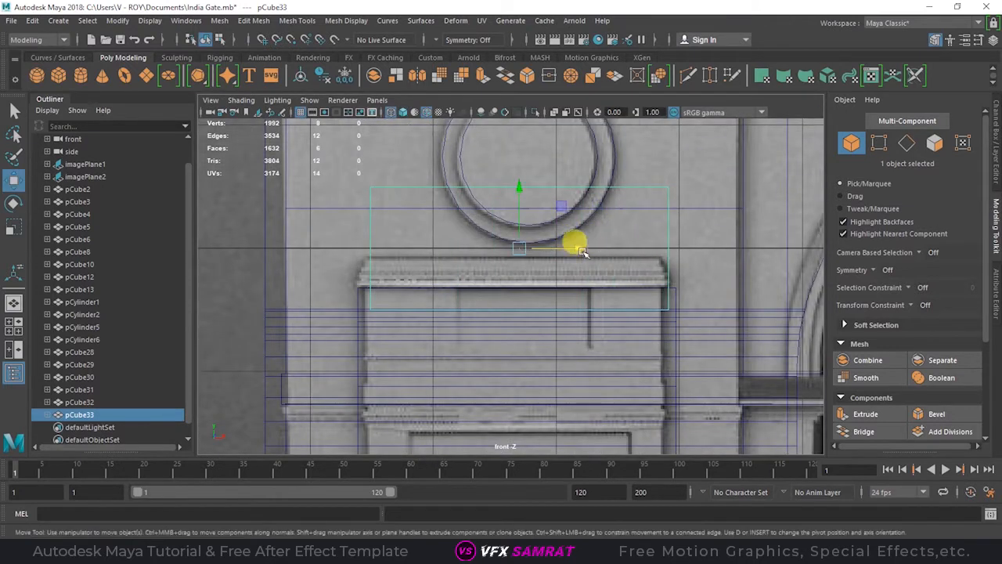
pyautogui.scroll(2, 611, 274)
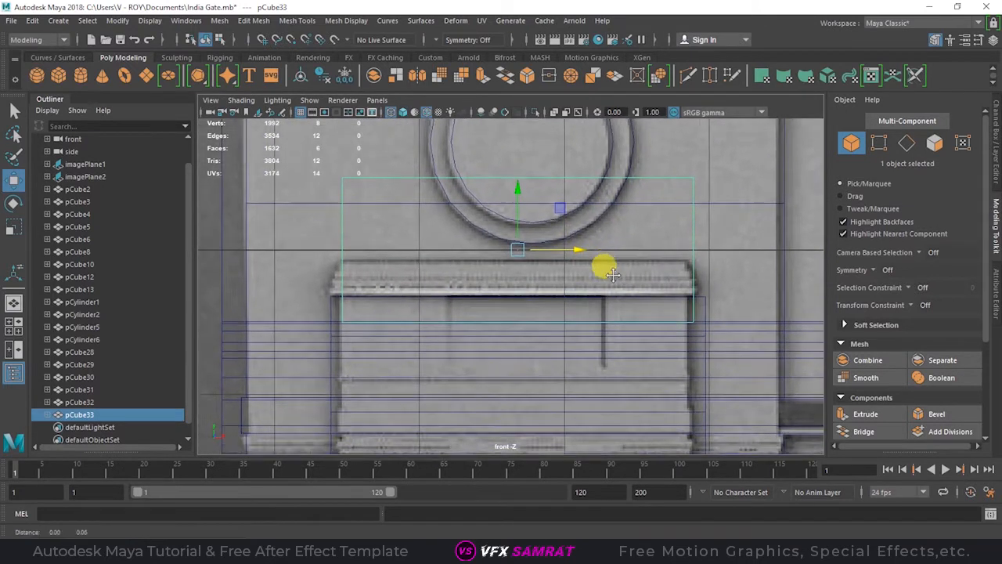
pyautogui.keyDown('alt'); pyautogui.moveTo(612, 274); pyautogui.dragTo(612, 301, button='middle'); pyautogui.keyUp('alt')
pyautogui.press('r')
pyautogui.moveTo(517, 215); pyautogui.dragTo(518, 219)
# Adjust the thin slab's depth at the narrower block's front and position it over the cornice in the front reference
pyautogui.press('space')
pyautogui.press('space')
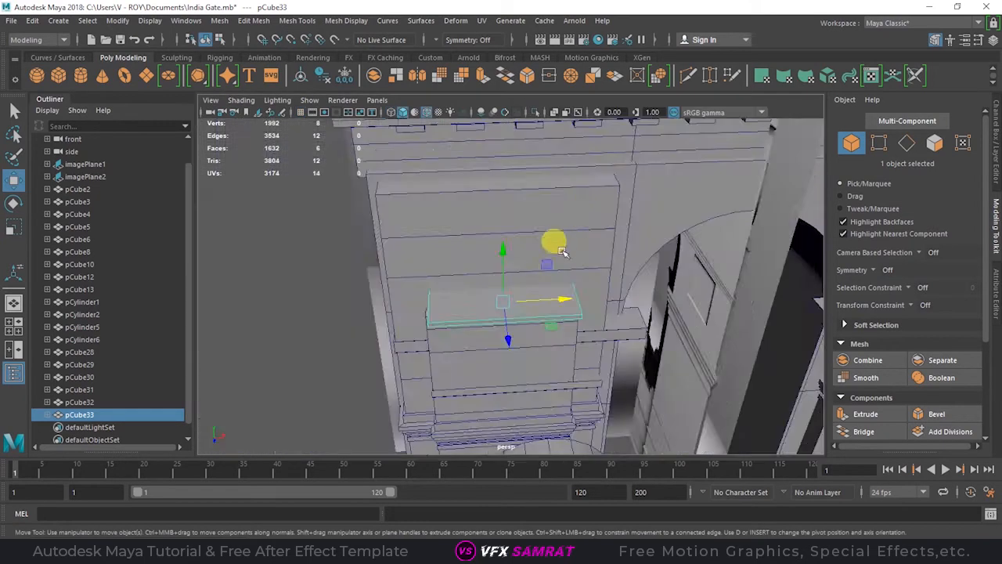
pyautogui.keyDown('alt'); pyautogui.moveTo(562, 248); pyautogui.dragTo(656, 262); pyautogui.keyUp('alt')
pyautogui.press('w')
pyautogui.press('space')
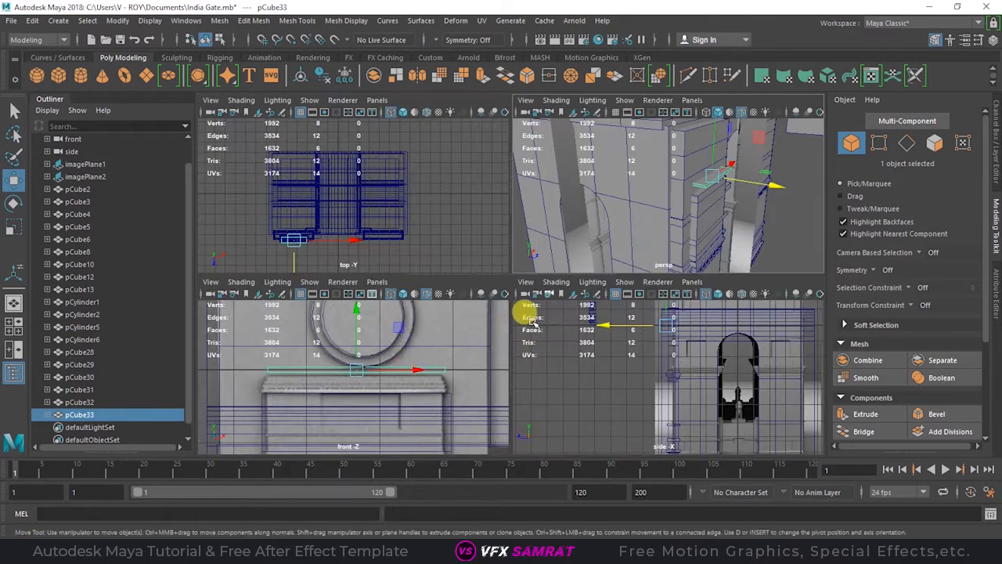
pyautogui.press('space')
pyautogui.keyDown('alt'); pyautogui.moveTo(579, 423); pyautogui.dragTo(642, 345, button='middle'); pyautogui.keyUp('alt')
pyautogui.scroll(5, 642, 345)
pyautogui.moveTo(338, 363); pyautogui.dragTo(337, 357)
pyautogui.press('space')
pyautogui.press('space')
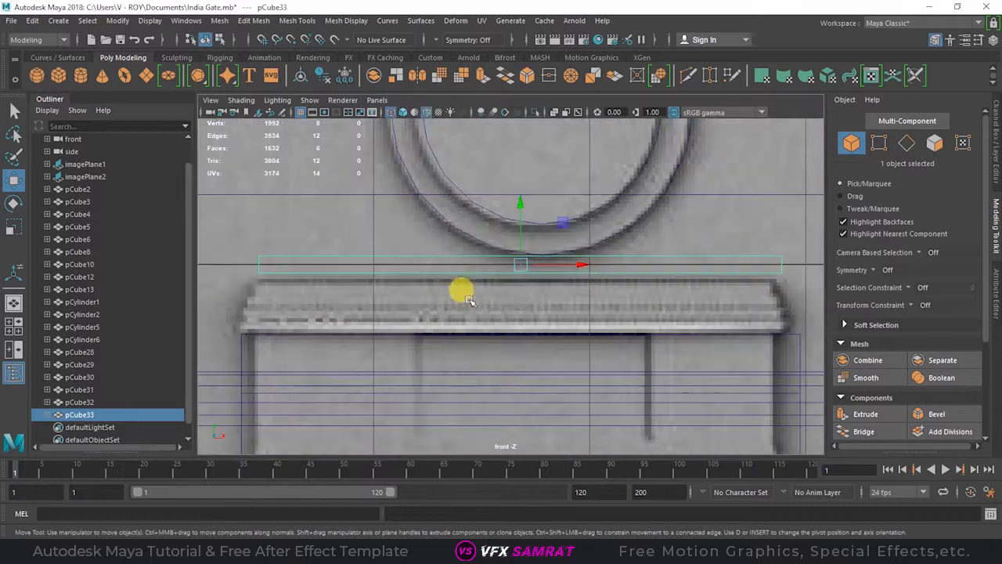
# Duplicate the slab downward into stacked cornice layers, making each copy slightly wider to follow the stepped profile in the front reference
pyautogui.hotkey('ctrl', 'd')
pyautogui.press('r')
pyautogui.moveTo(572, 303); pyautogui.dragTo(577, 305)
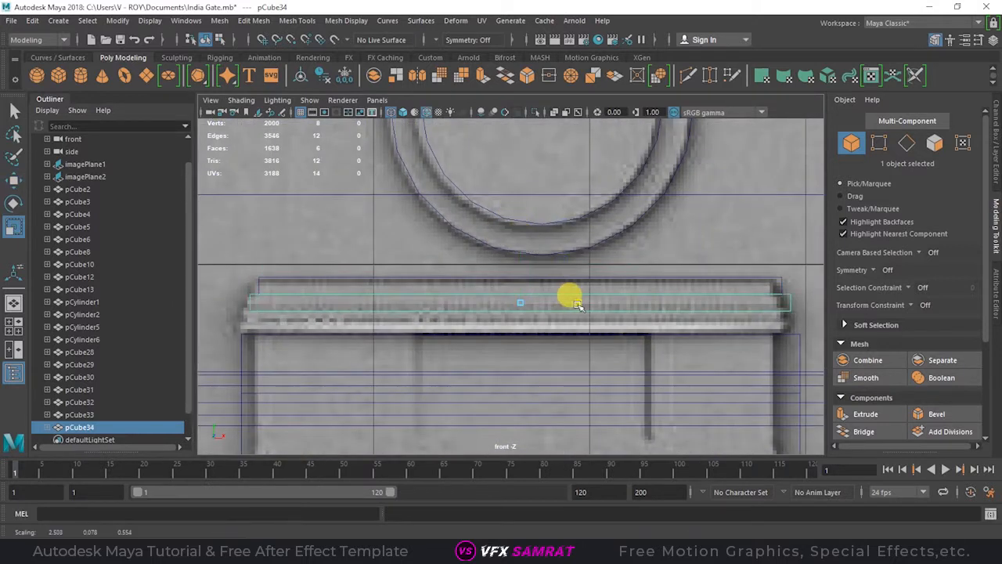
pyautogui.hotkey('ctrl', 'd')
pyautogui.press('w')
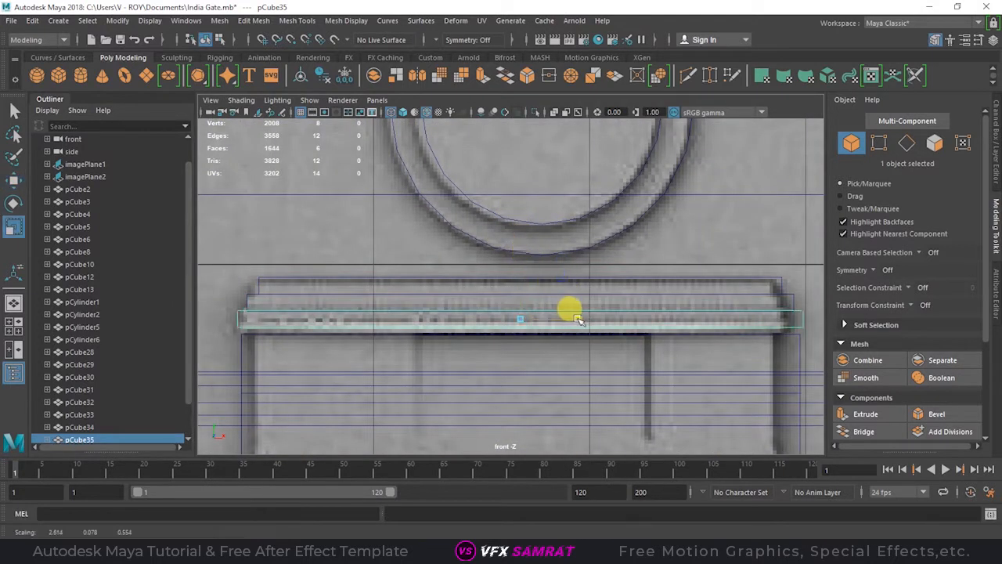
pyautogui.hotkey('ctrl', 'd')
pyautogui.press('r')
pyautogui.moveTo(572, 315)
pyautogui.mouseDown()
pyautogui.moveTo(575, 335)
pyautogui.moveTo(581, 323)
pyautogui.mouseUp()
# Refine the third cornice layer's width and combine the four slabs into one mesh
pyautogui.press('w')
pyautogui.click(805, 315)
pyautogui.press('r')
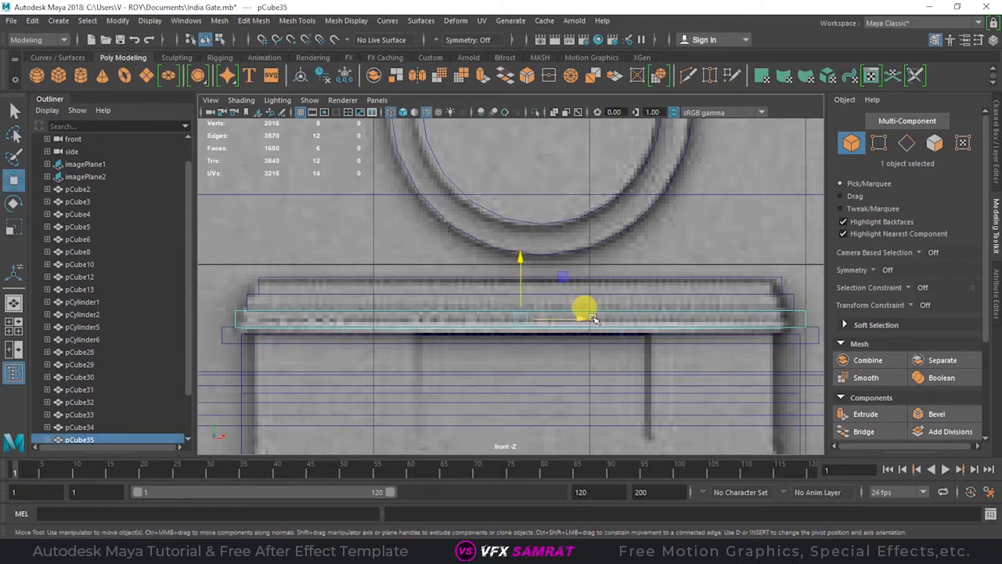
pyautogui.click(766, 265)
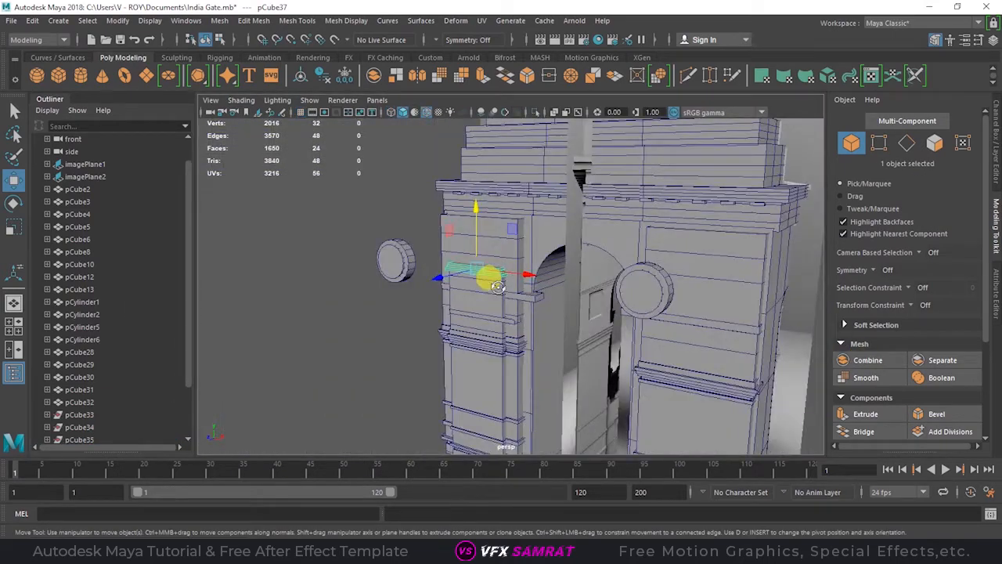
pyautogui.keyDown('alt'); pyautogui.moveTo(487, 279); pyautogui.dragTo(548, 290); pyautogui.keyUp('alt')
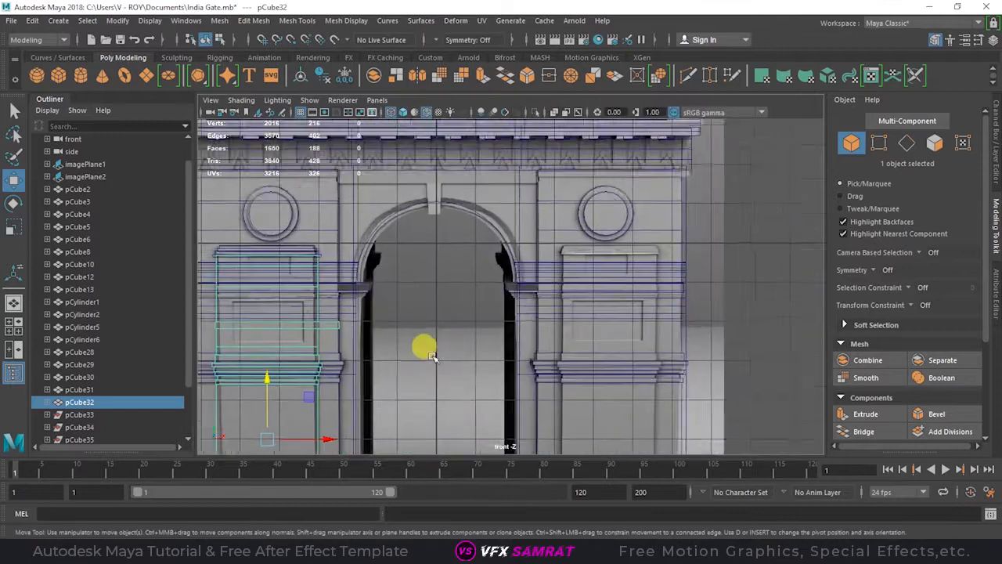
# Move the four protruding vertices of the narrower block's middle edge loops back in line with the block's side
pyautogui.scroll(5, 448, 268)
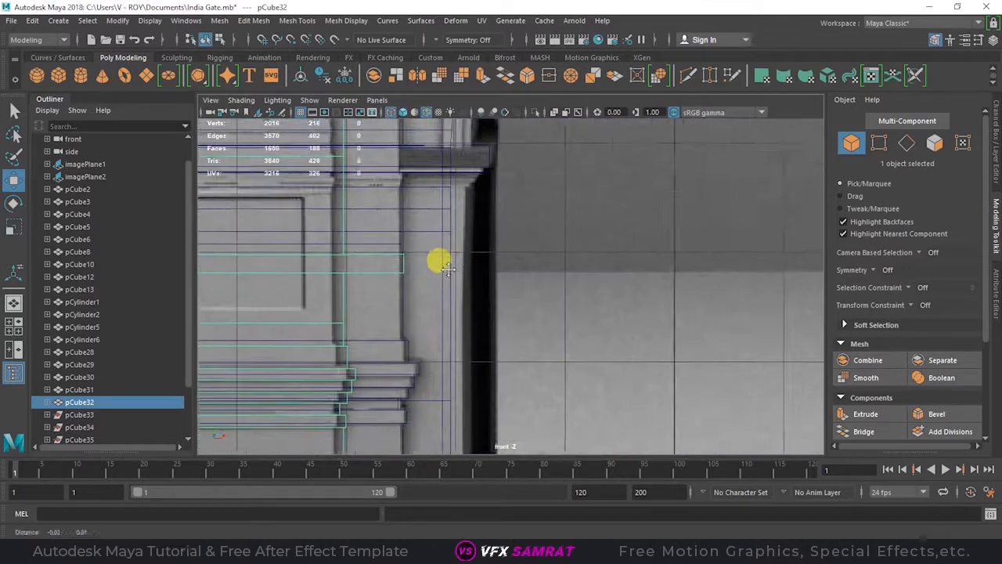
pyautogui.keyDown('alt'); pyautogui.moveTo(448, 268); pyautogui.dragTo(615, 292, button='middle'); pyautogui.keyUp('alt')
pyautogui.keyDown('alt'); pyautogui.moveTo(615, 292); pyautogui.dragTo(752, 322, button='right'); pyautogui.keyUp('alt')
pyautogui.click(906, 144)
pyautogui.click(881, 147)
pyautogui.moveTo(578, 252); pyautogui.dragTo(631, 334)
pyautogui.keyDown('alt'); pyautogui.moveTo(631, 334); pyautogui.dragTo(783, 293, button='right'); pyautogui.keyUp('alt')
pyautogui.moveTo(812, 291); pyautogui.dragTo(577, 293)
pyautogui.press('space')
pyautogui.press('space')
pyautogui.keyDown('alt'); pyautogui.moveTo(611, 221); pyautogui.dragTo(456, 272); pyautogui.keyUp('alt')
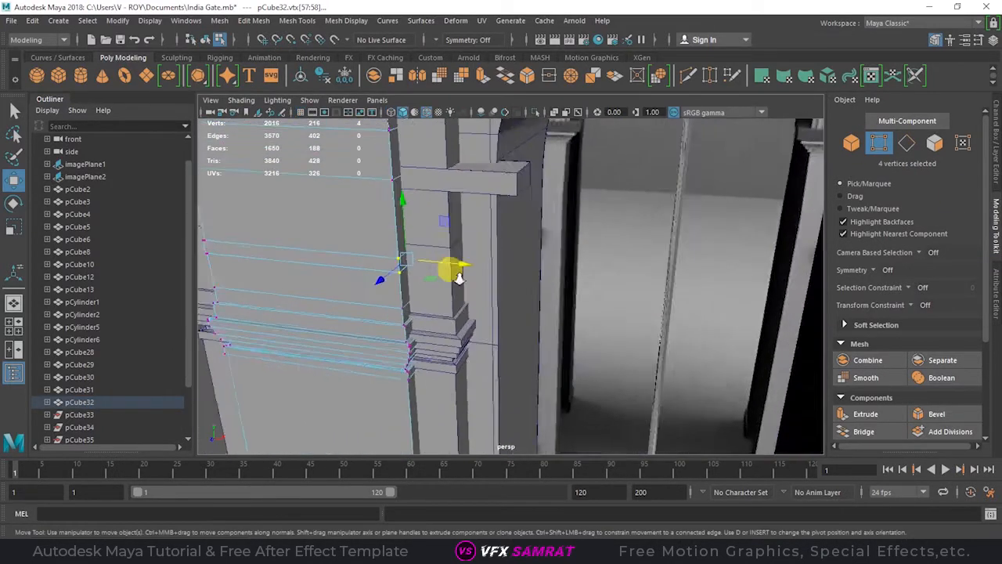
pyautogui.keyDown('alt'); pyautogui.moveTo(456, 273); pyautogui.dragTo(575, 252, button='right'); pyautogui.keyUp('alt')
# Return the narrower block to object mode, check it in the front view, and save the scene
pyautogui.click(852, 144)
pyautogui.click(526, 297)
pyautogui.scroll(-10, 527, 298)
pyautogui.click(486, 368)
pyautogui.press('space')
pyautogui.press('space')
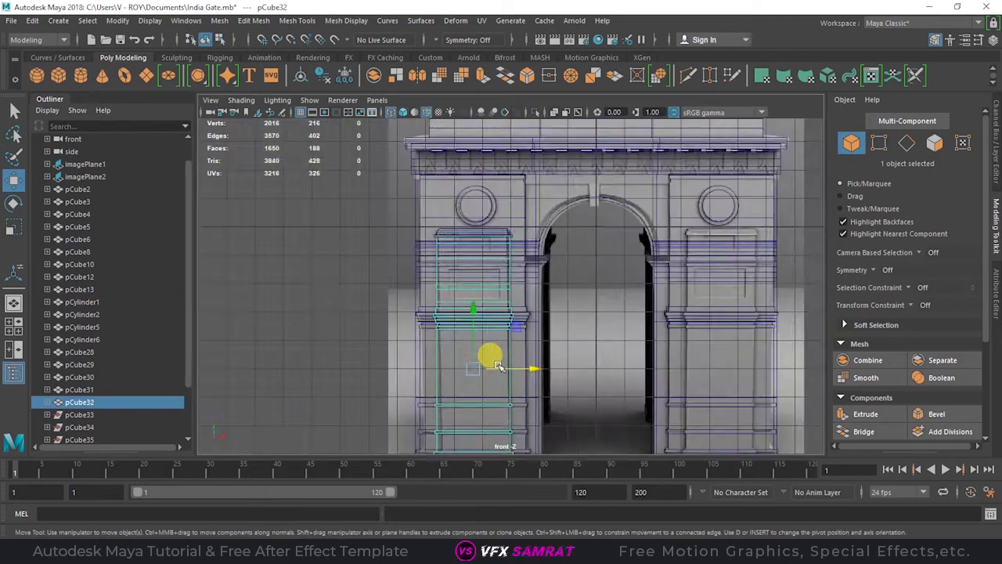
pyautogui.scroll(8, 497, 235)
pyautogui.press('space')
pyautogui.press('space')
pyautogui.click(317, 282)
pyautogui.hotkey('ctrl', 's')
# Select both round medallions and move them back against the front wall above the panel blocks
pyautogui.keyDown('alt'); pyautogui.moveTo(317, 282); pyautogui.dragTo(465, 247); pyautogui.keyUp('alt')
pyautogui.click(386, 194)
pyautogui.keyDown('shift'); pyautogui.click(758, 190); pyautogui.keyUp('shift')
pyautogui.press('space')
pyautogui.press('space')
pyautogui.scroll(-2, 660, 381)
pyautogui.moveTo(623, 440); pyautogui.dragTo(625, 358)
pyautogui.press('space')
pyautogui.press('space')
pyautogui.press('space')
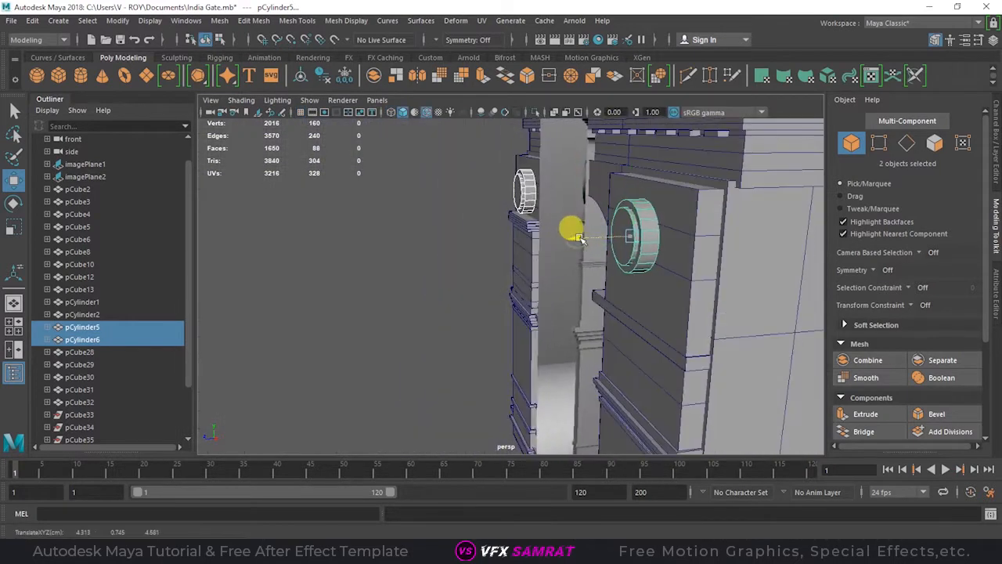
pyautogui.click(620, 241)
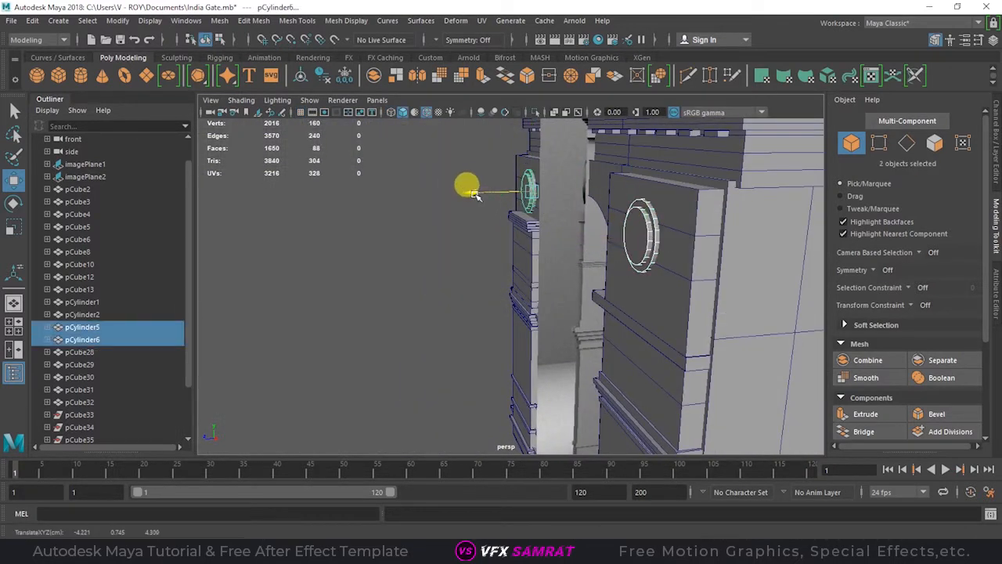
pyautogui.click(462, 235)
# Review the repositioned medallions from several angles and save the scene
pyautogui.scroll(-8, 469, 242)
pyautogui.keyDown('alt'); pyautogui.moveTo(486, 267); pyautogui.dragTo(624, 306); pyautogui.keyUp('alt')
pyautogui.keyDown('alt'); pyautogui.moveTo(532, 291); pyautogui.dragTo(509, 289); pyautogui.keyUp('alt')
pyautogui.hotkey('ctrl', 's')
pyautogui.keyDown('alt'); pyautogui.moveTo(650, 337); pyautogui.dragTo(704, 372); pyautogui.keyUp('alt')
pyautogui.click(659, 326)
pyautogui.click(705, 373)
pyautogui.keyDown('alt'); pyautogui.moveTo(705, 373); pyautogui.dragTo(475, 297); pyautogui.keyUp('alt')
pyautogui.hotkey('ctrl', 's')
# Duplicate the narrower block with its combined cornice and move the copies onto the opposite pier in the front reference
pyautogui.press('space')
pyautogui.press('space')
pyautogui.click(446, 311)
pyautogui.keyDown('shift'); pyautogui.click(438, 275); pyautogui.keyUp('shift')
pyautogui.press('space')
pyautogui.press('space')
pyautogui.keyDown('alt'); pyautogui.moveTo(528, 299); pyautogui.dragTo(428, 285, button='middle'); pyautogui.keyUp('alt')
pyautogui.moveTo(429, 229); pyautogui.dragTo(643, 246)
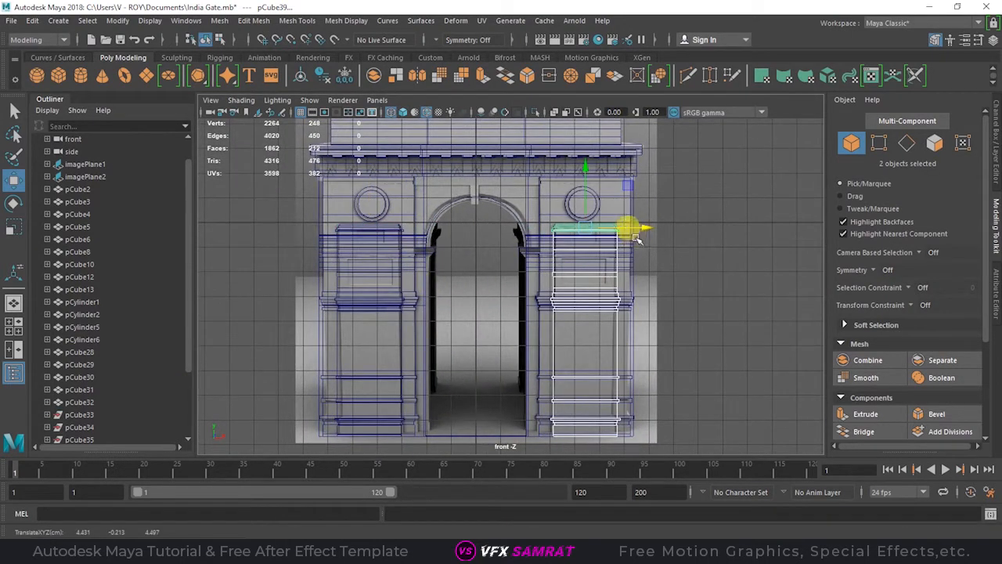
pyautogui.scroll(3, 638, 239)
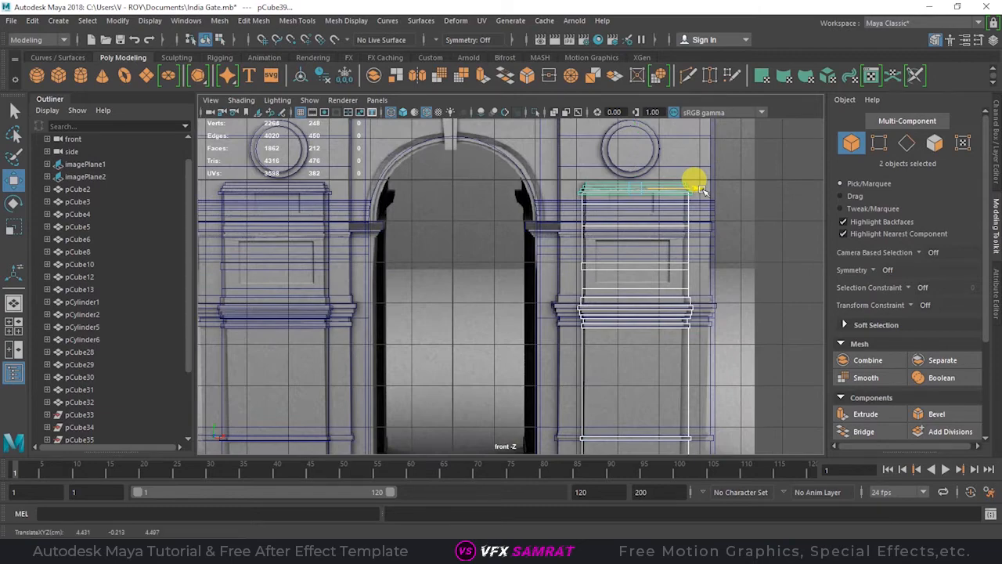
# Examine the duplicated panel block in perspective and the monument's base in the side reference
pyautogui.press('space')
pyautogui.press('space')
pyautogui.keyDown('alt'); pyautogui.moveTo(652, 277); pyautogui.dragTo(548, 288); pyautogui.keyUp('alt')
pyautogui.press('space')
pyautogui.press('space')
pyautogui.keyDown('alt'); pyautogui.moveTo(686, 354); pyautogui.dragTo(656, 312, button='middle'); pyautogui.keyUp('alt')
pyautogui.scroll(5, 656, 313)
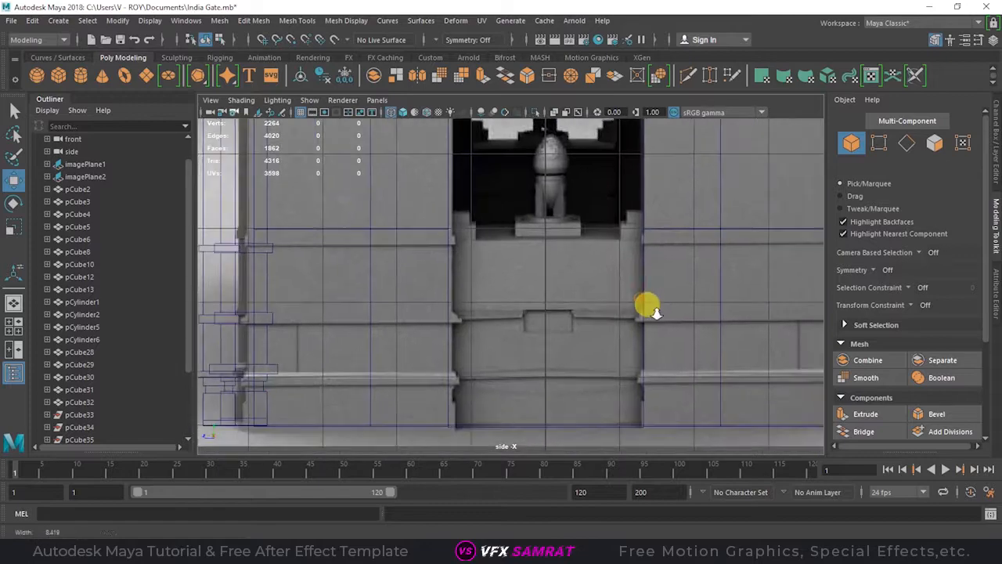
pyautogui.scroll(-6, 656, 313)
pyautogui.press('space')
pyautogui.press('space')
pyautogui.keyDown('alt'); pyautogui.moveTo(572, 332); pyautogui.dragTo(462, 230); pyautogui.keyUp('alt')
# Create a polygon cylinder, raise it to the monument's top, and scale it to the round drum in the front reference
pyautogui.press('space')
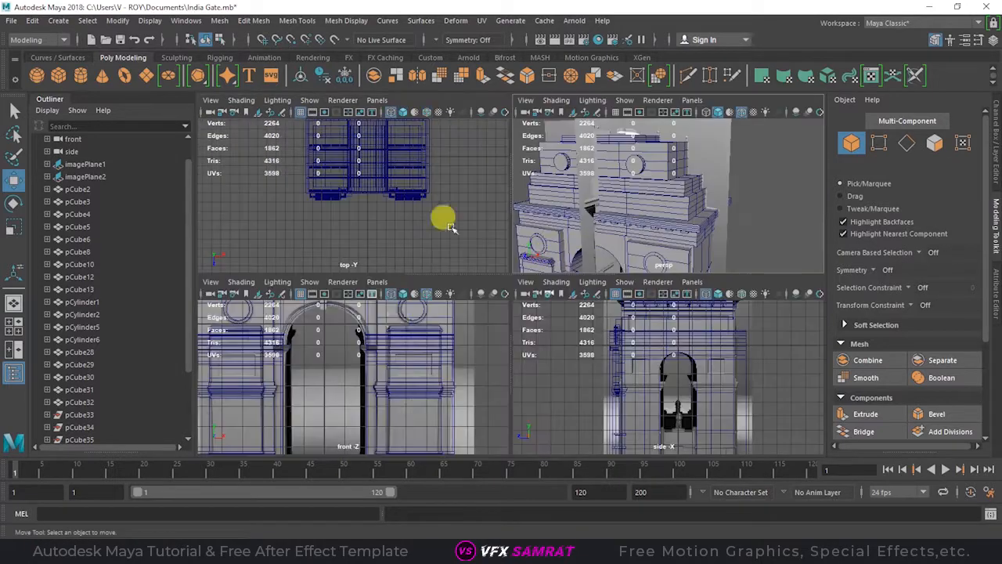
pyautogui.press('space')
pyautogui.scroll(6, 520, 205)
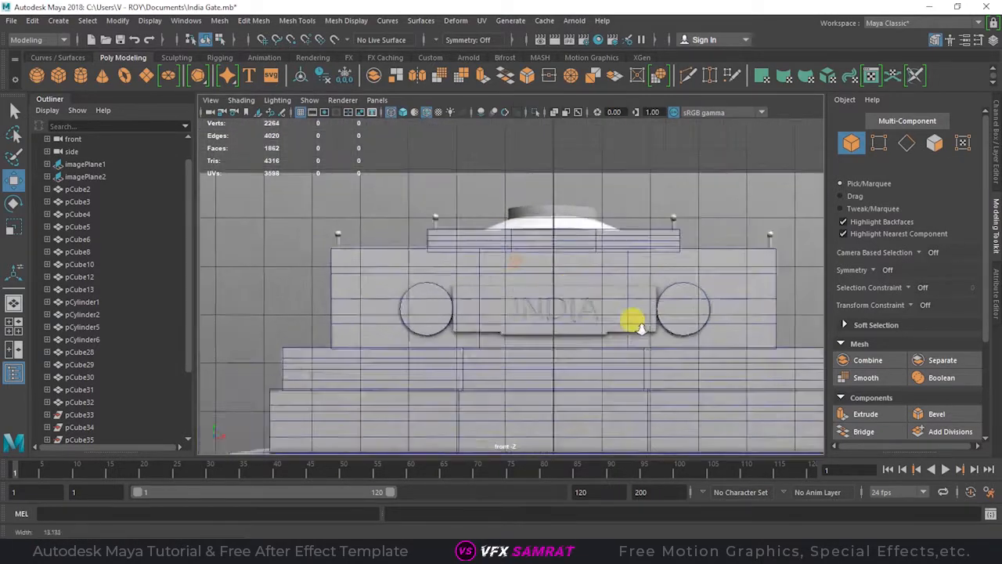
pyautogui.click(81, 75)
pyautogui.scroll(-3, 564, 306)
pyautogui.moveTo(516, 395); pyautogui.dragTo(516, 196)
pyautogui.scroll(6, 513, 252)
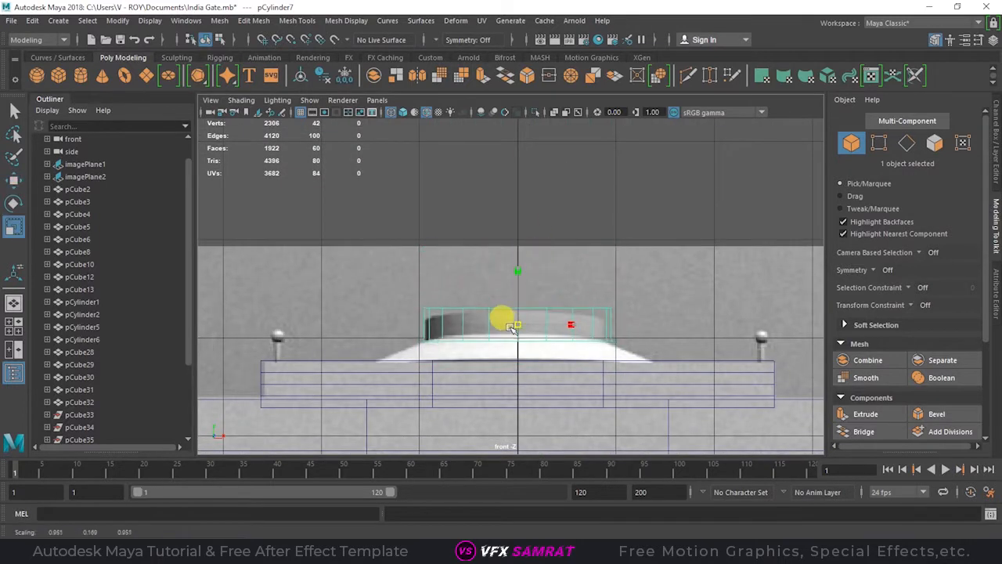
pyautogui.keyDown('alt'); pyautogui.moveTo(575, 326); pyautogui.dragTo(557, 261, button='middle'); pyautogui.keyUp('alt')
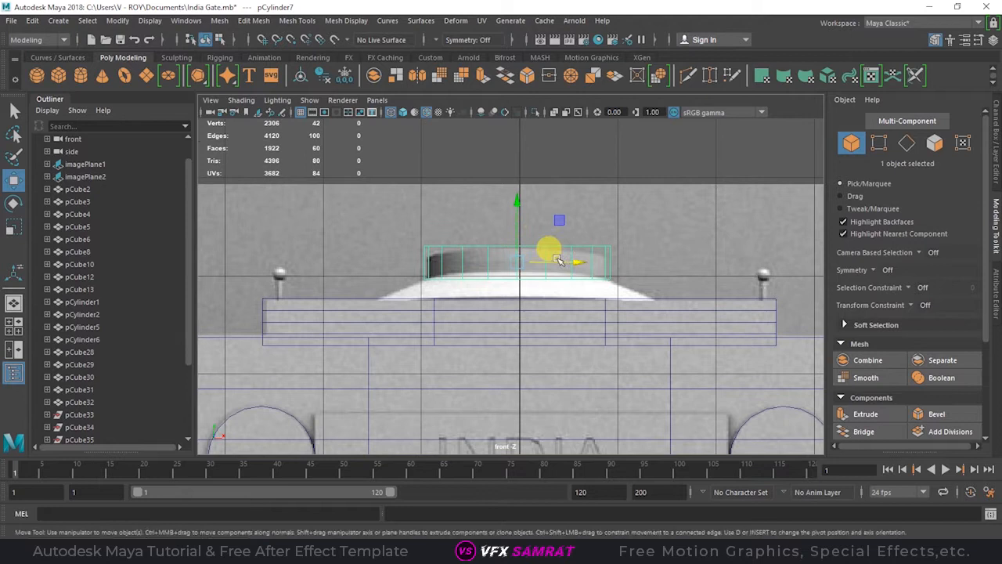
pyautogui.press('w')
# Remove the drum cylinder's cap subdivisions through its creation attributes
pyautogui.click(996, 293)
pyautogui.click(853, 123)
pyautogui.moveTo(855, 260); pyautogui.dragTo(843, 265)
pyautogui.click(996, 293)
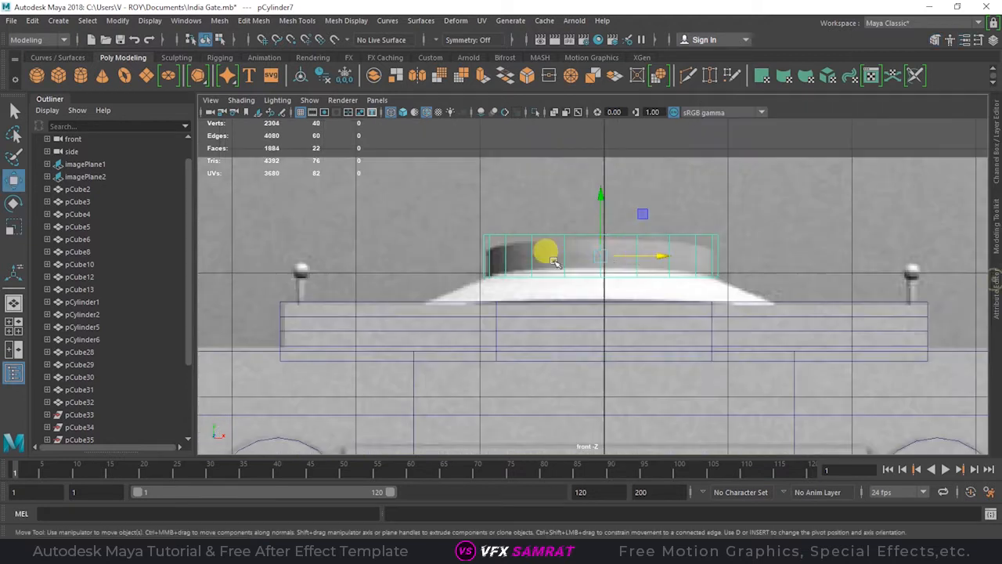
# Place a duplicate of the drum cylinder below it and flare its 20 bottom vertices outward to match the sloped roof base
pyautogui.click(995, 295)
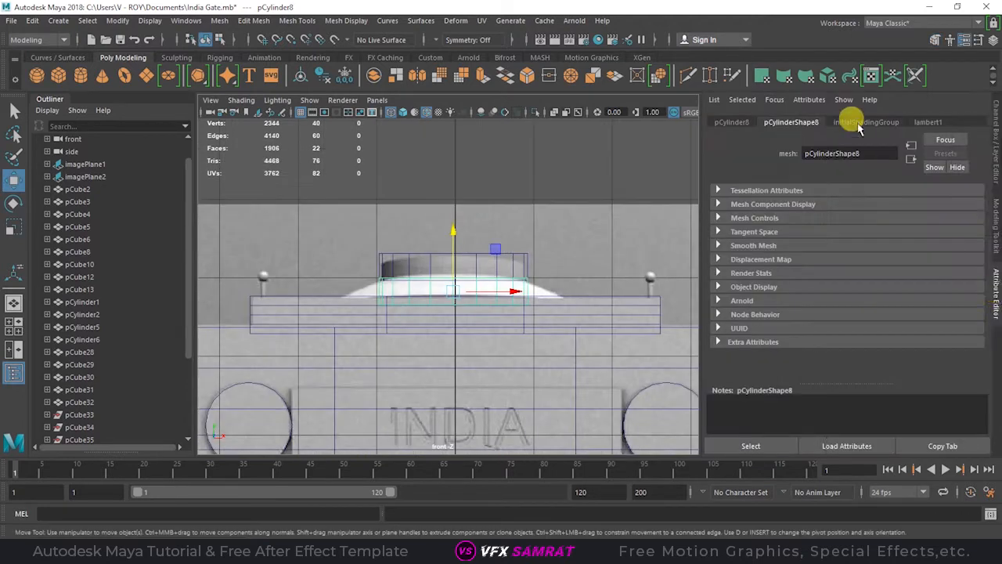
pyautogui.click(996, 227)
pyautogui.click(879, 142)
pyautogui.scroll(2, 537, 326)
pyautogui.moveTo(377, 299); pyautogui.dragTo(661, 339)
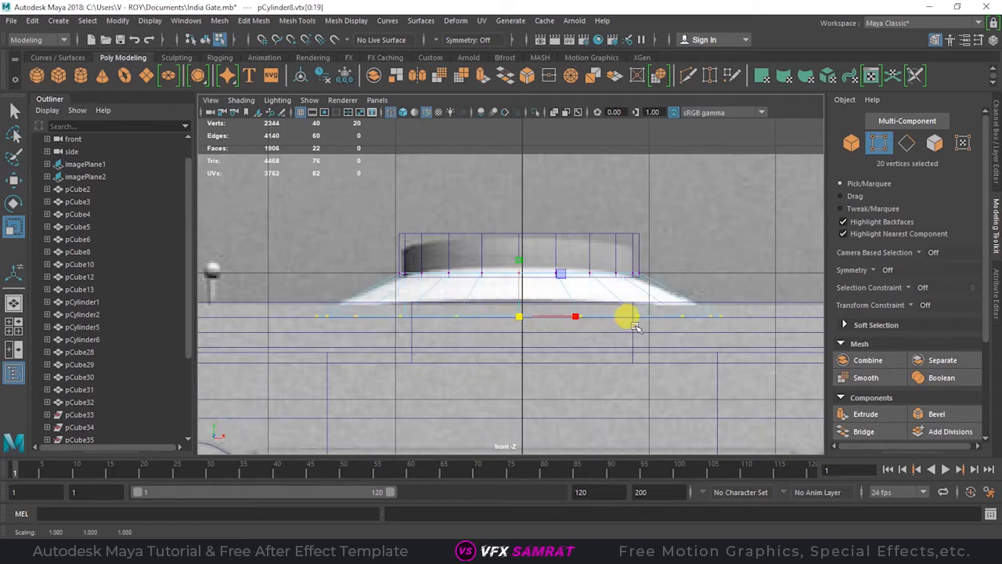
pyautogui.press('w')
pyautogui.press('space')
pyautogui.press('space')
pyautogui.keyDown('alt'); pyautogui.moveTo(635, 210); pyautogui.dragTo(520, 247); pyautogui.keyUp('alt')
pyautogui.click(879, 149)
pyautogui.click(728, 195)
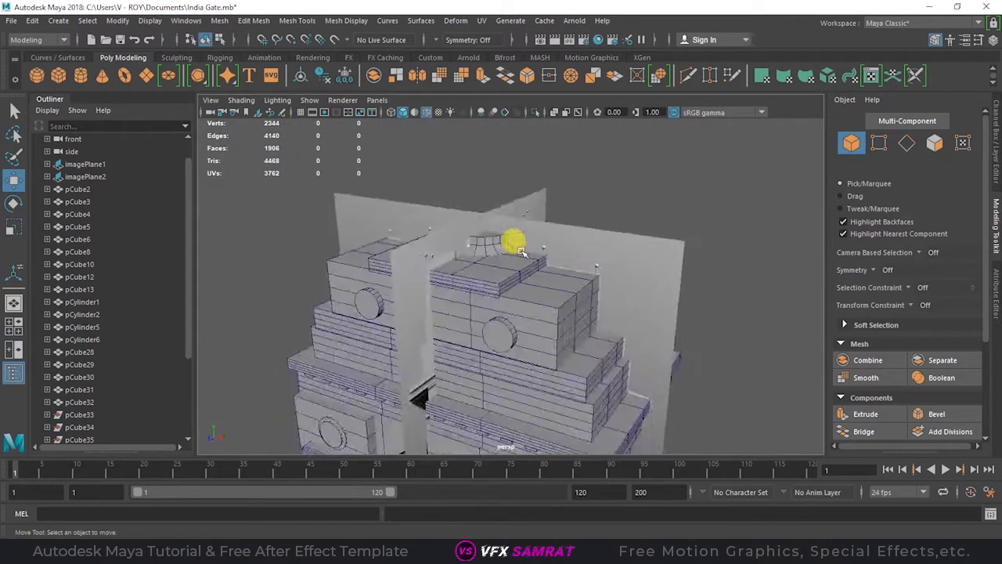
# Examine the roof drum with its sloped base and the whole monument in perspective
pyautogui.click(520, 251)
pyautogui.press('space')
pyautogui.press('space')
pyautogui.press('space')
pyautogui.press('space')
pyautogui.click(638, 216)
pyautogui.keyDown('alt'); pyautogui.moveTo(638, 215); pyautogui.dragTo(602, 264); pyautogui.keyUp('alt')
pyautogui.scroll(-5, 602, 265)
# Create a polygon cube and raise it to the INDIA plaque in the front view
pyautogui.press('space')
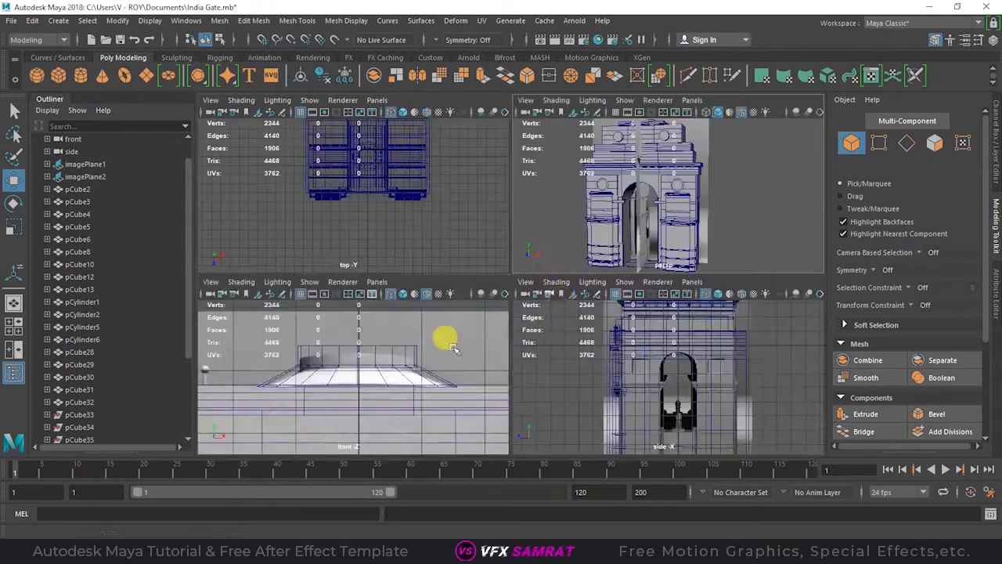
pyautogui.press('space')
pyautogui.keyDown('alt'); pyautogui.moveTo(583, 273); pyautogui.dragTo(660, 345, button='right'); pyautogui.keyUp('alt')
pyautogui.keyDown('alt'); pyautogui.moveTo(661, 345); pyautogui.dragTo(610, 367, button='middle'); pyautogui.keyUp('alt')
pyautogui.click(59, 76)
pyautogui.keyDown('alt'); pyautogui.moveTo(785, 278); pyautogui.dragTo(627, 329, button='right'); pyautogui.keyUp('alt')
pyautogui.moveTo(503, 374); pyautogui.dragTo(503, 223)
# Scale the cube to the INDIA plaque's width and height and centre it between the two roundels
pyautogui.keyDown('alt'); pyautogui.moveTo(454, 254); pyautogui.dragTo(541, 276, button='right'); pyautogui.keyUp('alt')
pyautogui.keyDown('alt'); pyautogui.moveTo(541, 276); pyautogui.dragTo(587, 297, button='middle'); pyautogui.keyUp('alt')
pyautogui.press('r')
pyautogui.moveTo(579, 272); pyautogui.dragTo(714, 277)
pyautogui.press('w')
pyautogui.moveTo(583, 272); pyautogui.dragTo(587, 272)
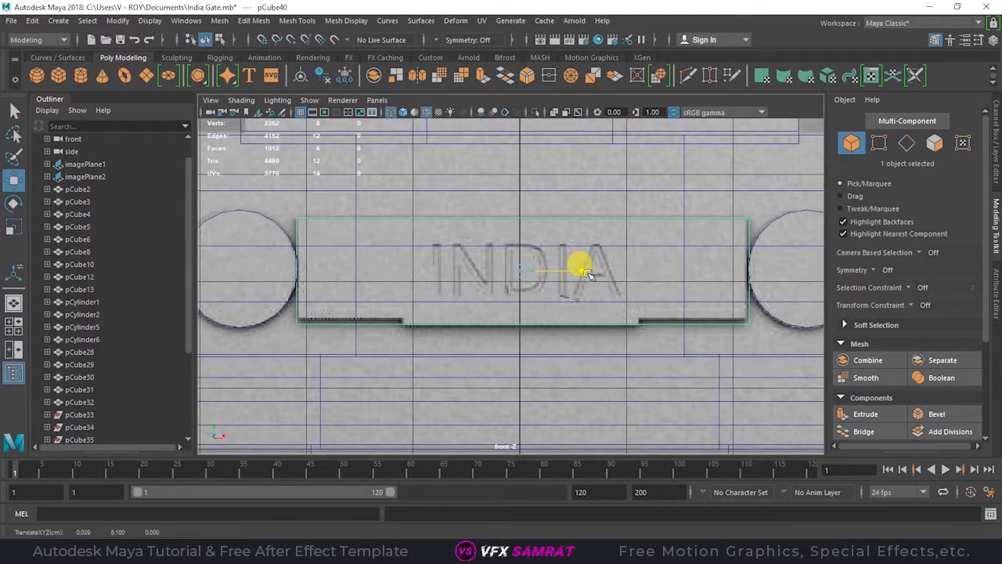
# Move the plaque cube's bottom and side vertices to match the upper panel outline of the INDIA plaque in the front reference
pyautogui.click(996, 293)
pyautogui.click(834, 122)
pyautogui.click(996, 237)
pyautogui.moveTo(282, 314); pyautogui.dragTo(760, 328)
pyautogui.click(529, 261)
pyautogui.moveTo(579, 250); pyautogui.dragTo(809, 268)
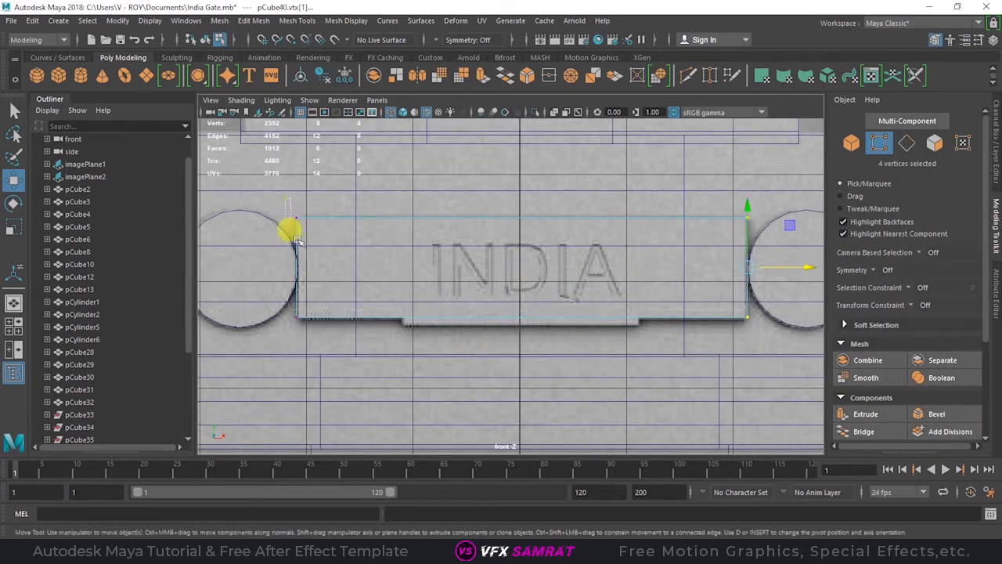
pyautogui.moveTo(724, 202); pyautogui.dragTo(767, 326)
# Position the plaque cube in depth against the monument's front wall so it projects as a shallow slab between the roundels
pyautogui.click(852, 142)
pyautogui.press('space')
pyautogui.press('space')
pyautogui.scroll(6, 593, 172)
pyautogui.keyDown('alt'); pyautogui.moveTo(592, 173); pyautogui.dragTo(538, 283, button='middle'); pyautogui.keyUp('alt')
pyautogui.keyDown('alt'); pyautogui.moveTo(540, 368); pyautogui.dragTo(592, 231, button='middle'); pyautogui.keyUp('alt')
pyautogui.keyDown('alt'); pyautogui.moveTo(592, 230); pyautogui.dragTo(521, 280); pyautogui.keyUp('alt')
pyautogui.moveTo(462, 297); pyautogui.dragTo(356, 316)
pyautogui.keyDown('alt'); pyautogui.moveTo(438, 298); pyautogui.dragTo(342, 349); pyautogui.keyUp('alt')
pyautogui.moveTo(279, 341); pyautogui.dragTo(324, 335)
pyautogui.press('r')
pyautogui.press('w')
pyautogui.moveTo(283, 339); pyautogui.dragTo(310, 333)
pyautogui.keyDown('alt'); pyautogui.moveTo(317, 341); pyautogui.dragTo(665, 321); pyautogui.keyUp('alt')
# Insert two vertical edge loops in the plaque at both ends of the lower lip shown in the front reference
pyautogui.press('space')
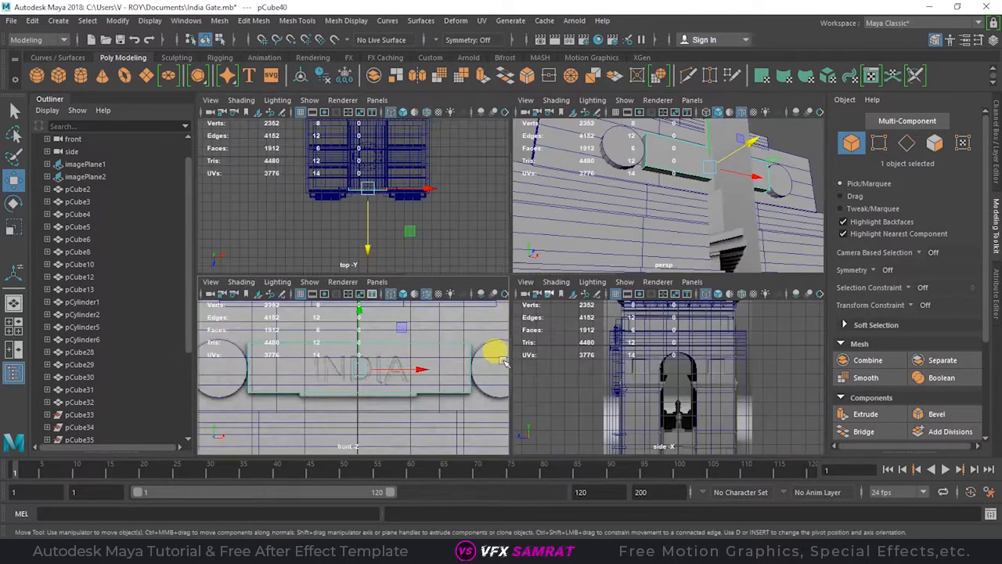
pyautogui.press('space')
pyautogui.click(235, 22)
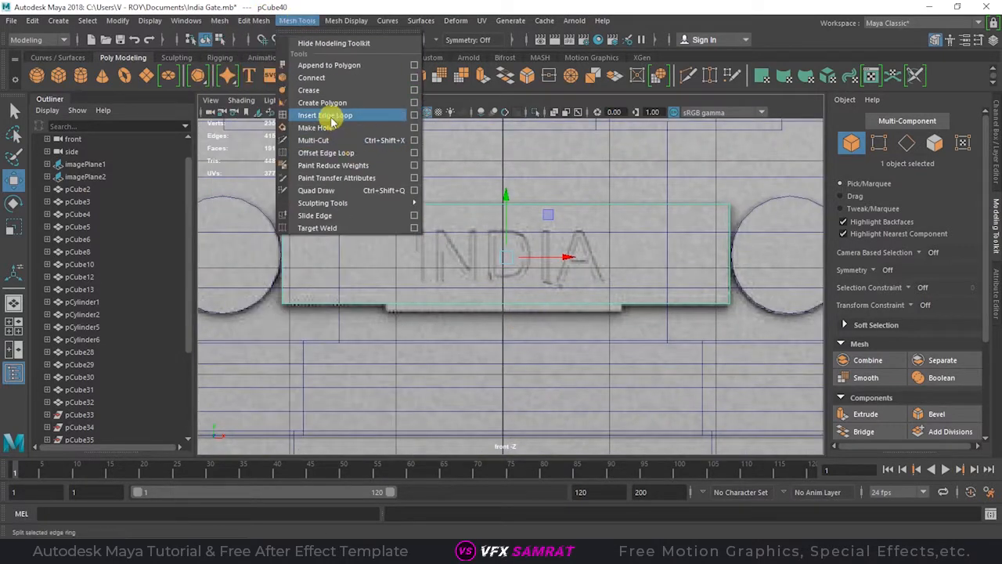
pyautogui.click(329, 112)
pyautogui.scroll(2, 344, 319)
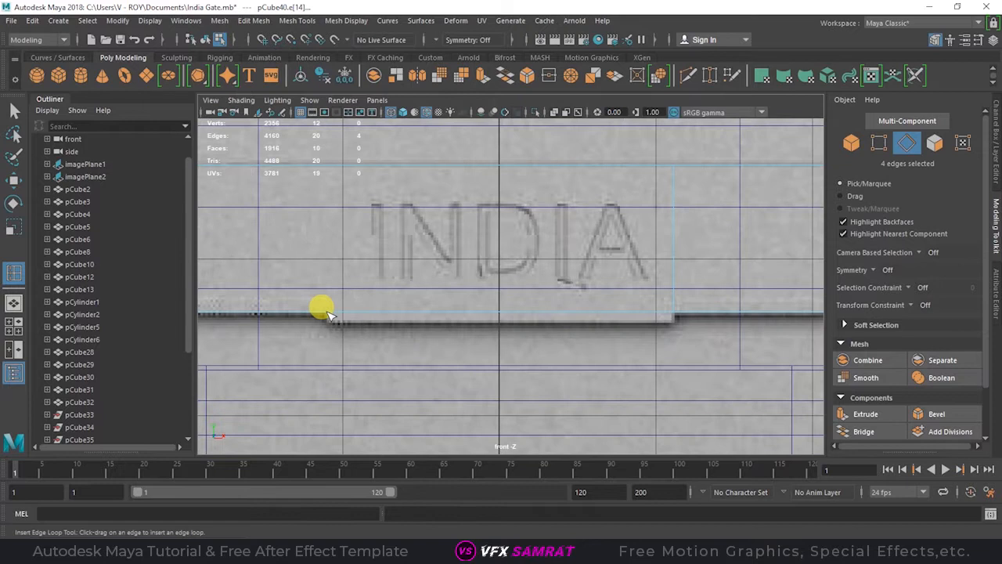
pyautogui.click(328, 312)
pyautogui.press('w')
pyautogui.click(852, 146)
# Extrude the middle underside face of the plaque downward to form the lower lip from the reference
pyautogui.press('space')
pyautogui.press('space')
pyautogui.keyDown('alt'); pyautogui.moveTo(692, 188); pyautogui.dragTo(606, 270, button='middle'); pyautogui.keyUp('alt')
pyautogui.click(934, 144)
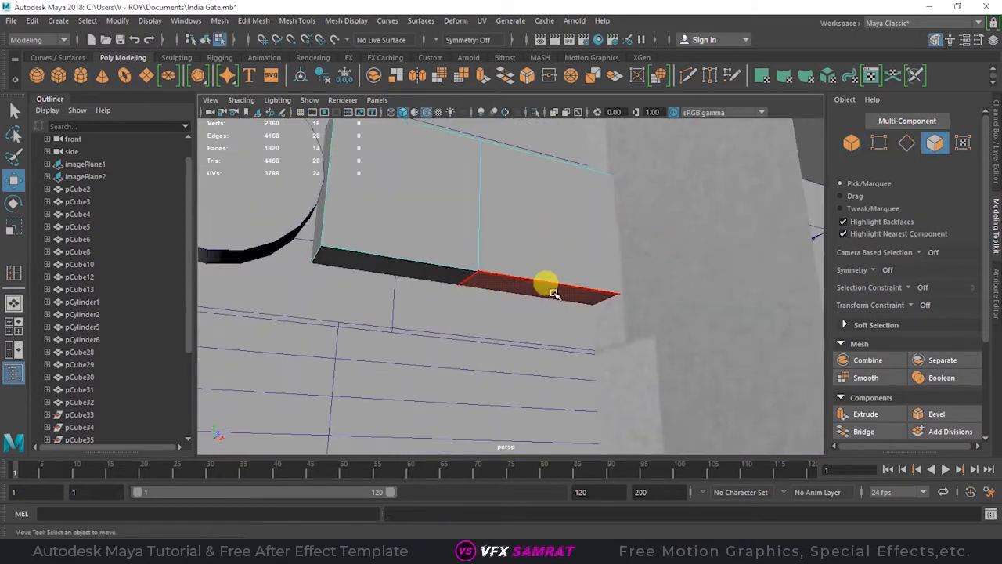
pyautogui.click(554, 293)
pyautogui.press('space')
pyautogui.press('space')
pyautogui.hotkey('ctrl', 'e')
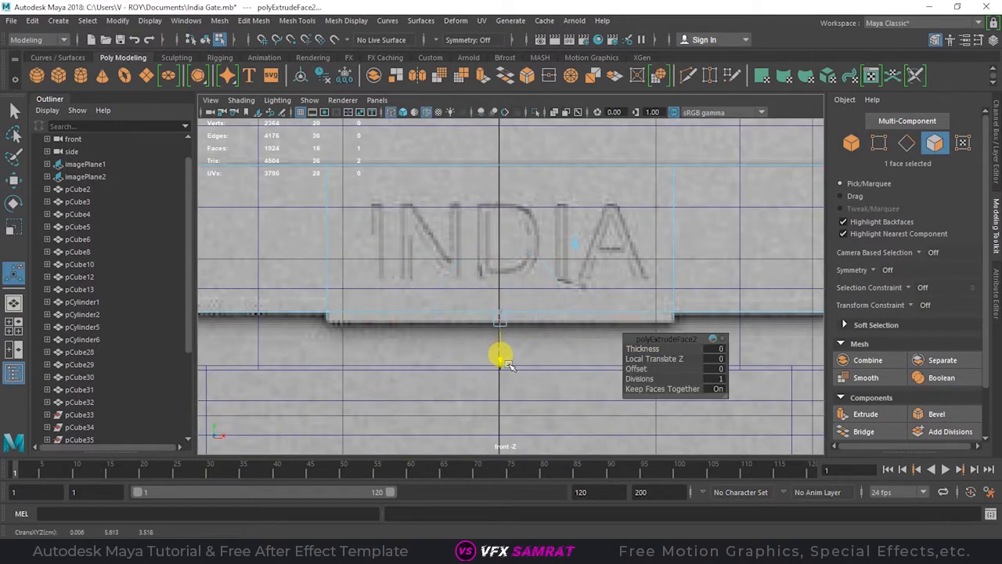
pyautogui.scroll(-3, 512, 367)
pyautogui.press('F8')
# Create a polygon 3D Type object and change its text to INDIA
pyautogui.press('space')
pyautogui.press('space')
pyautogui.keyDown('alt'); pyautogui.moveTo(600, 215); pyautogui.dragTo(604, 280); pyautogui.keyUp('alt')
pyautogui.press('space')
pyautogui.press('space')
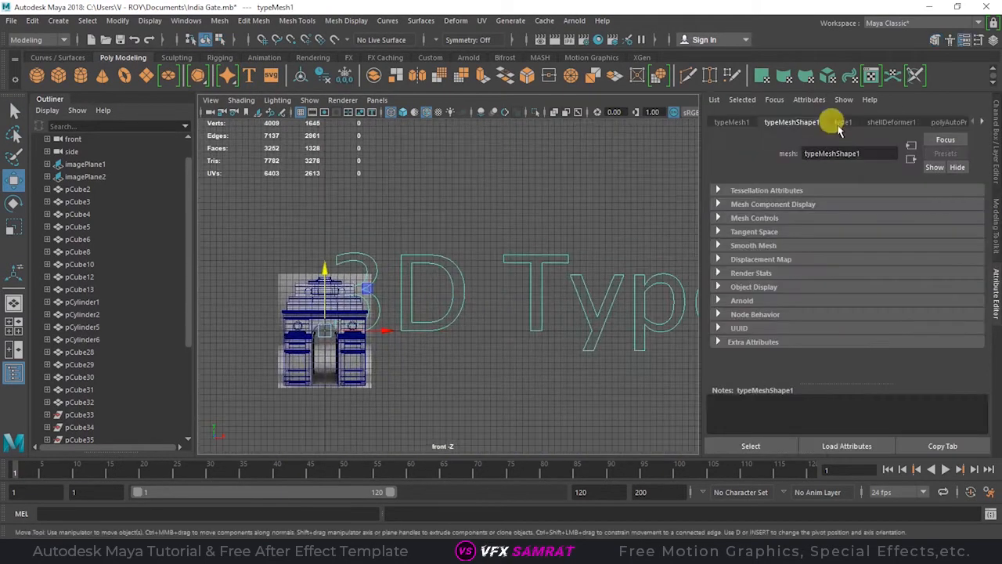
pyautogui.click(842, 121)
pyautogui.write('INDIA')
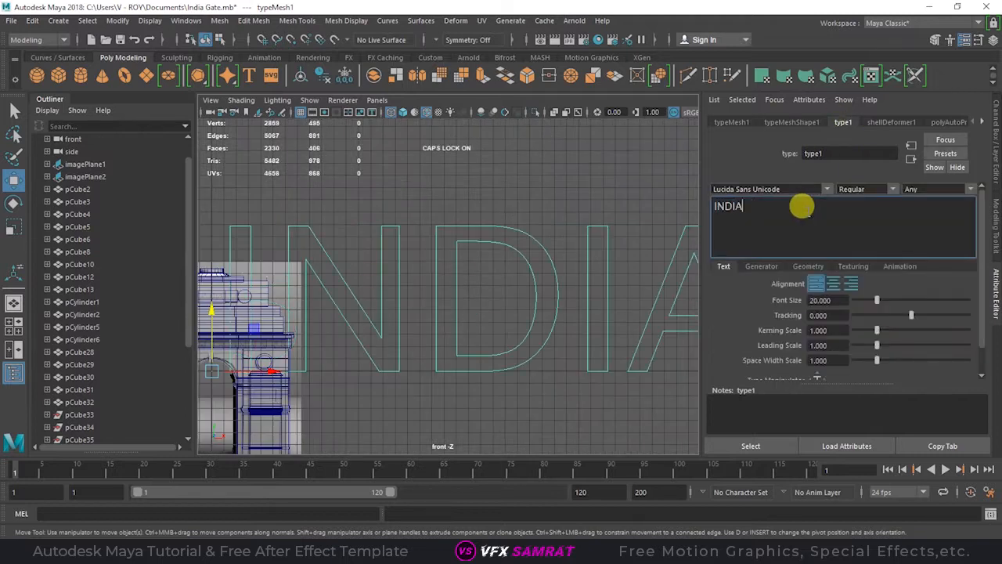
# Set the INDIA text's font size to 2 and move it up towards the plaque in the front view
pyautogui.click(820, 300)
pyautogui.hotkey('ctrl', 'a')
pyautogui.write('2')
pyautogui.press('Return')
pyautogui.scroll(5, 417, 344)
pyautogui.click(117, 20)
pyautogui.click(157, 107)
pyautogui.keyDown('alt'); pyautogui.moveTo(332, 253); pyautogui.dragTo(689, 397, button='right'); pyautogui.keyUp('alt')
pyautogui.write('1.5')
pyautogui.press('Return')
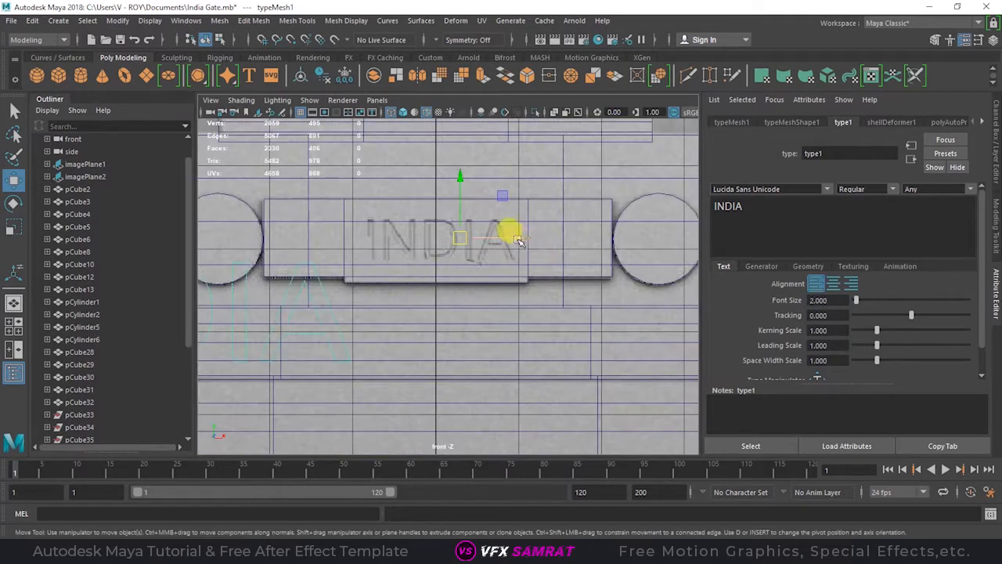
# Centre the text's pivot and scale it uniformly to about 0.4 to match the lettering on the plaque reference
pyautogui.scroll(-2, 423, 303)
pyautogui.click(117, 20)
pyautogui.click(156, 107)
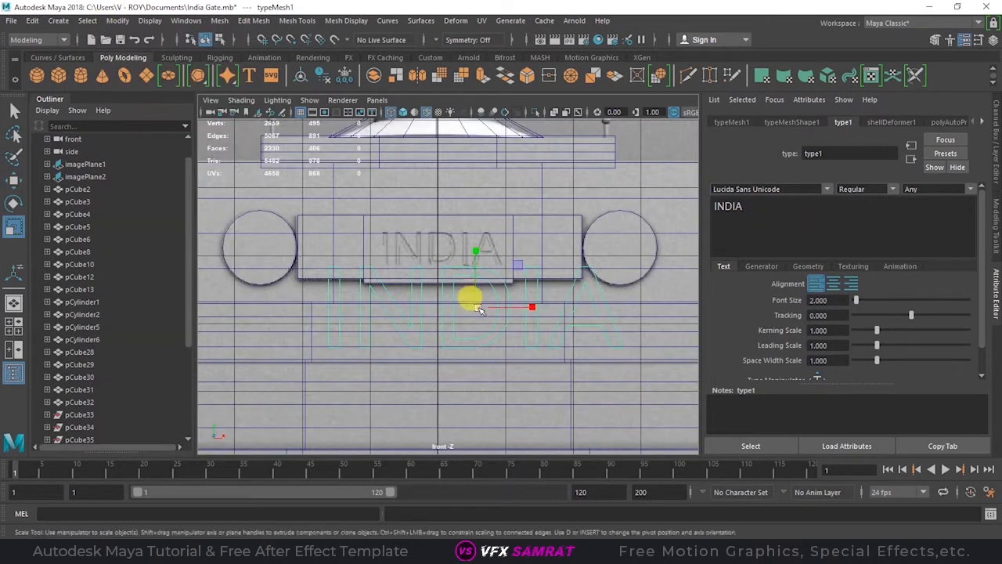
pyautogui.moveTo(476, 306); pyautogui.dragTo(454, 287)
pyautogui.scroll(4, 455, 288)
pyautogui.press('r')
pyautogui.scroll(1, 487, 309)
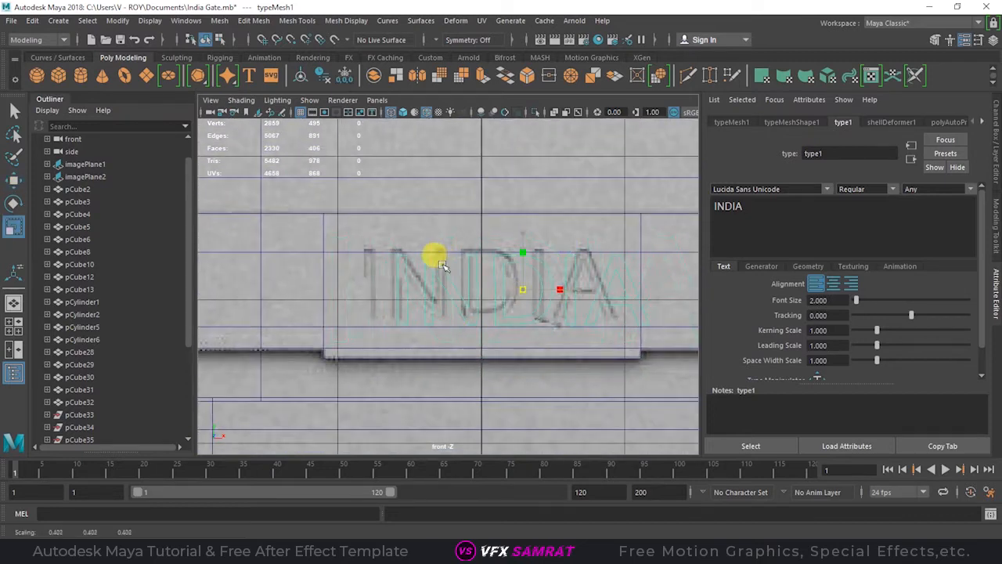
# Move the INDIA text forward in perspective to the plaque's front face
pyautogui.press('space')
pyautogui.press('space')
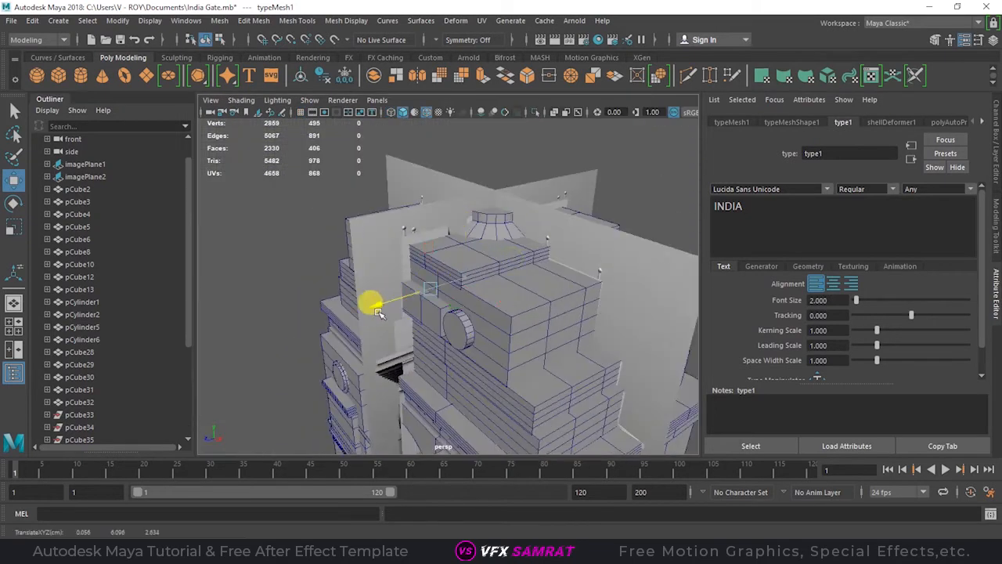
pyautogui.click(261, 273)
pyautogui.scroll(3, 552, 280)
pyautogui.scroll(2, 552, 280)
# Duplicate the INDIA text and the plaque and move the spare copies beside the monument, the plaque about 29 units along X
pyautogui.click(452, 296)
pyautogui.keyDown('alt'); pyautogui.moveTo(552, 279); pyautogui.dragTo(492, 278); pyautogui.keyUp('alt')
pyautogui.scroll(-4, 510, 280)
pyautogui.hotkey('ctrl', 'd')
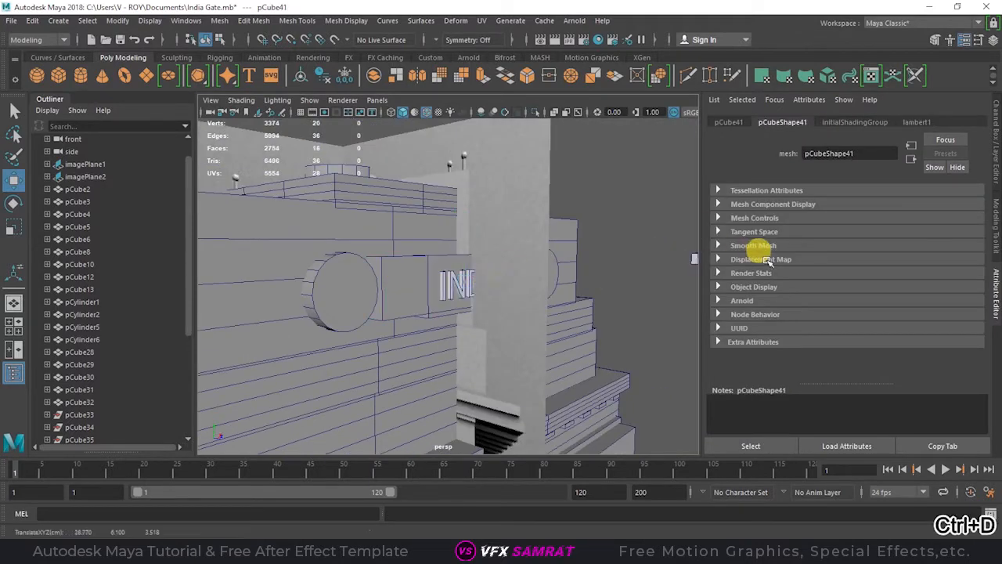
# Adjust the original INDIA text's depth and position so the letters sink partly into the plaque's front face
pyautogui.click(449, 304)
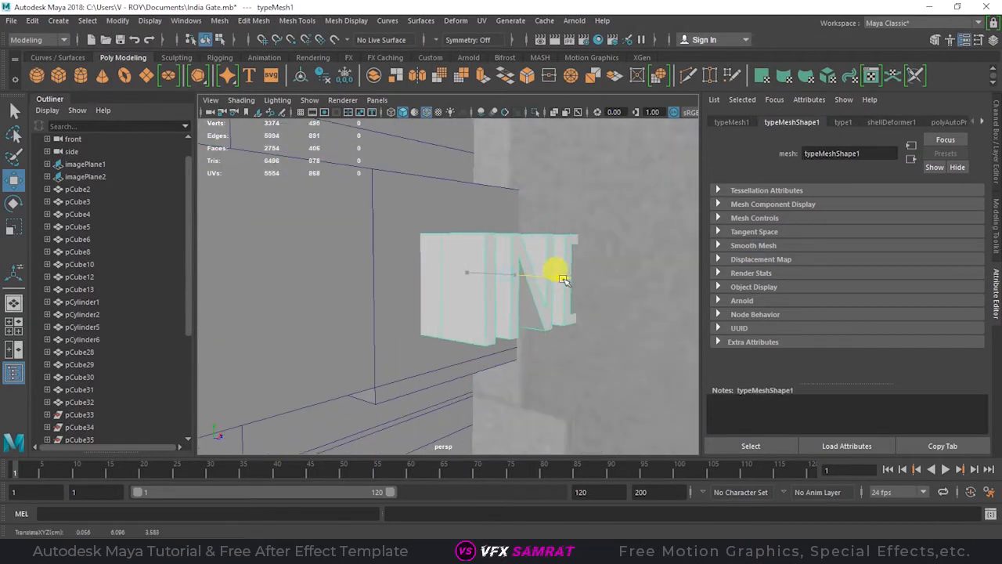
pyautogui.moveTo(563, 279); pyautogui.dragTo(595, 279)
pyautogui.press('r')
pyautogui.press('w')
pyautogui.keyDown('alt'); pyautogui.moveTo(554, 308); pyautogui.dragTo(596, 307); pyautogui.keyUp('alt')
pyautogui.moveTo(659, 282); pyautogui.dragTo(617, 278)
pyautogui.scroll(-4, 429, 293)
# Subtract the INDIA text from the plaque with a Boolean difference to engrave the letters
pyautogui.click(427, 293)
pyautogui.keyDown('shift'); pyautogui.click(494, 282); pyautogui.keyUp('shift')
pyautogui.click(220, 21)
pyautogui.moveTo(255, 52)
pyautogui.click(391, 89)
pyautogui.hotkey('ctrl', 'z')
pyautogui.click(220, 22)
pyautogui.click(390, 72)
# Examine the engraved INDIA plaque up close and from a distance in perspective
pyautogui.keyDown('alt'); pyautogui.moveTo(533, 237); pyautogui.dragTo(436, 232); pyautogui.keyUp('alt')
pyautogui.scroll(-5, 501, 262)
pyautogui.click(593, 294)
pyautogui.press('w')
pyautogui.scroll(-5, 592, 295)
pyautogui.click(593, 295)
pyautogui.scroll(8, 527, 278)
pyautogui.scroll(-8, 463, 286)
pyautogui.scroll(6, 470, 302)
pyautogui.scroll(4, 474, 309)
# Remove the stray edges connecting the engraved letters to the plaque's outline
pyautogui.click(436, 233)
pyautogui.click(997, 227)
pyautogui.click(907, 142)
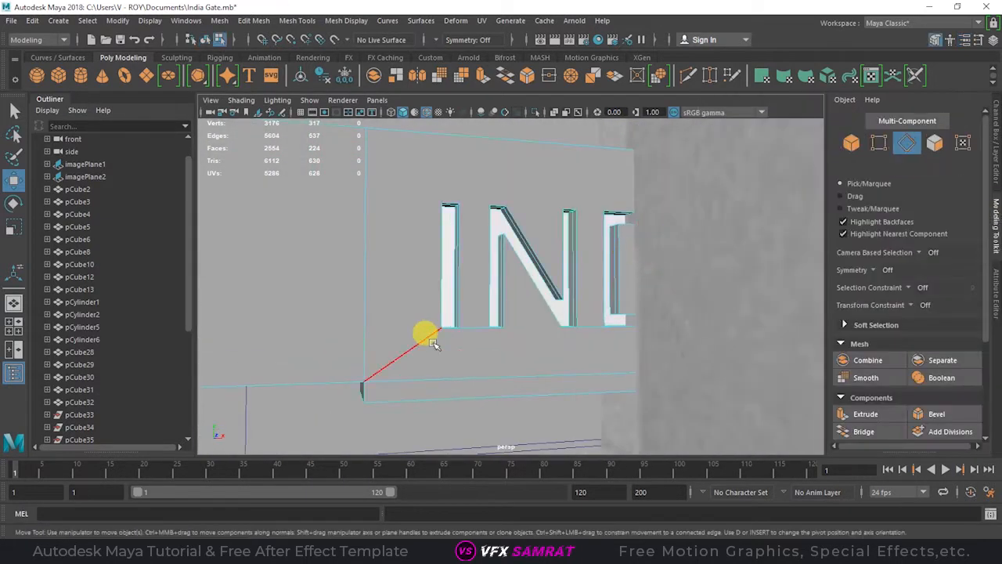
pyautogui.click(851, 142)
# Inspect the spare plaque and the whole monument in perspective, and the side archway in the side view
pyautogui.scroll(-3, 665, 320)
pyautogui.click(665, 320)
pyautogui.keyDown('alt'); pyautogui.moveTo(665, 320); pyautogui.dragTo(664, 296); pyautogui.keyUp('alt')
pyautogui.scroll(-8, 664, 296)
pyautogui.keyDown('alt'); pyautogui.moveTo(664, 296); pyautogui.dragTo(601, 291, button='middle'); pyautogui.keyUp('alt')
pyautogui.click(771, 287)
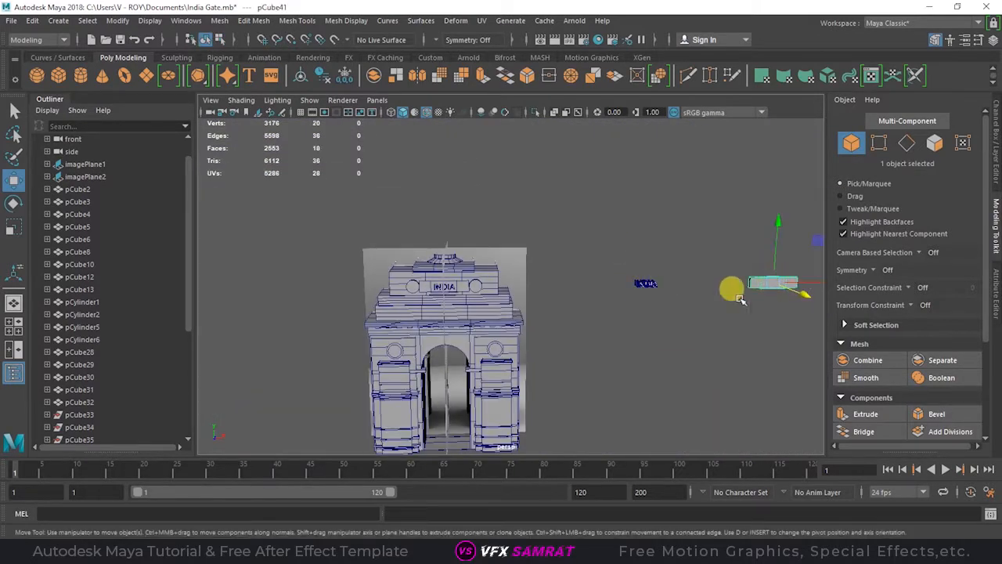
pyautogui.press('space')
pyautogui.press('space')
pyautogui.scroll(5, 566, 315)
pyautogui.press('space')
pyautogui.press('space')
pyautogui.keyDown('alt'); pyautogui.moveTo(691, 245); pyautogui.dragTo(559, 271); pyautogui.keyUp('alt')
pyautogui.keyDown('alt'); pyautogui.moveTo(562, 244); pyautogui.dragTo(559, 305, button='middle'); pyautogui.keyUp('alt')
pyautogui.scroll(-2, 559, 305)
pyautogui.press('space')
pyautogui.press('space')
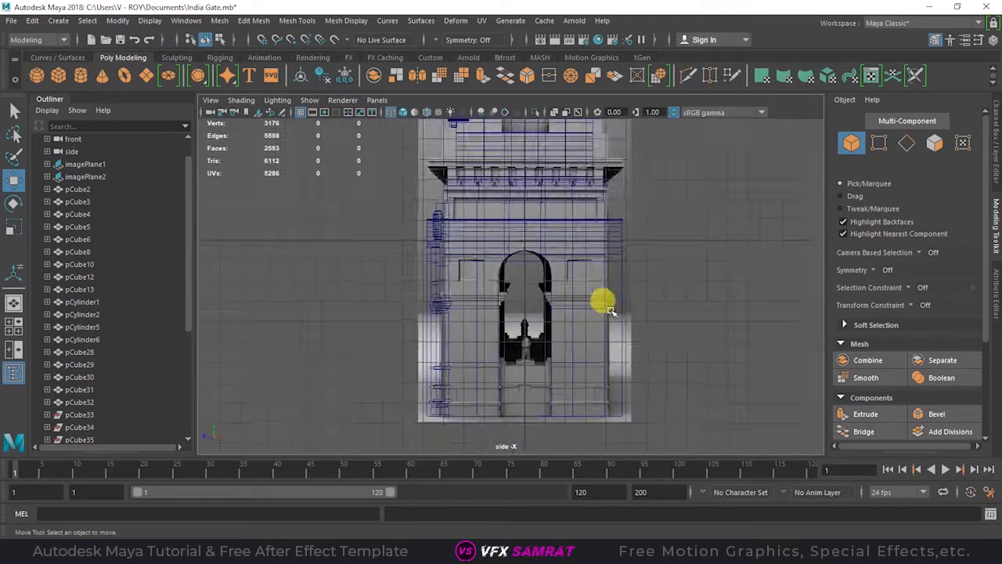
pyautogui.scroll(7, 613, 311)
pyautogui.keyDown('alt'); pyautogui.moveTo(716, 400); pyautogui.dragTo(619, 280, button='middle'); pyautogui.keyUp('alt')
# Open the in.jpg reference in Photos to study the pedestal, and return to Maya to compare the side view's archway base
pyautogui.click(337, 549)
pyautogui.click(132, 318)
pyautogui.doubleClick(484, 97)
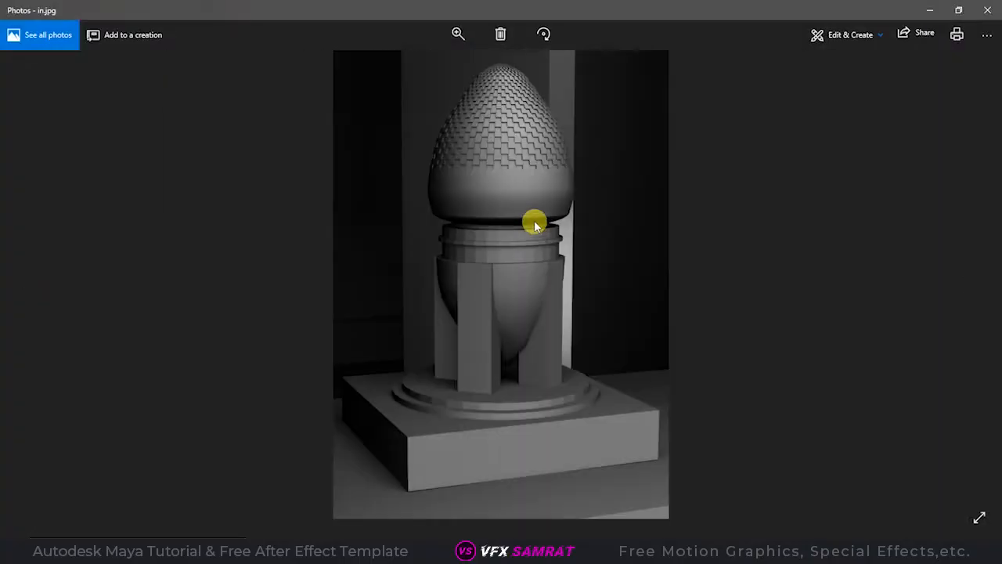
pyautogui.click(930, 8)
pyautogui.press('space')
pyautogui.press('space')
pyautogui.scroll(2, 534, 294)
pyautogui.scroll(-1, 533, 294)
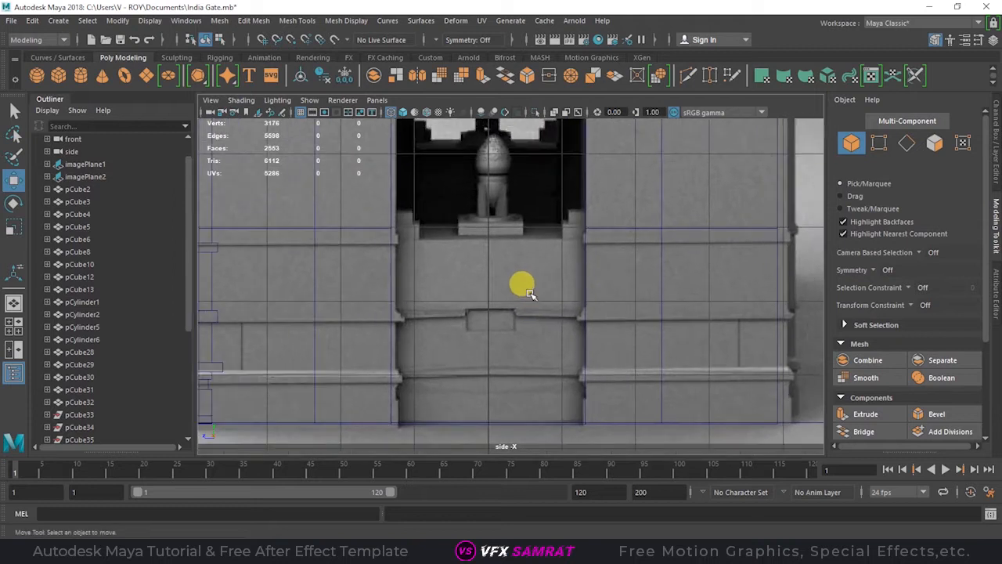
pyautogui.scroll(-2, 398, 235)
pyautogui.scroll(-8, 123, 219)
pyautogui.scroll(9, 123, 220)
# Create a polygon cube and fit it to the lowest block between the piers of the archway in the side view
pyautogui.click(59, 76)
pyautogui.scroll(-8, 494, 249)
pyautogui.moveTo(509, 338); pyautogui.dragTo(514, 271)
pyautogui.scroll(9, 515, 272)
pyautogui.keyDown('alt'); pyautogui.moveTo(572, 383); pyautogui.dragTo(576, 294, button='middle'); pyautogui.keyUp('alt')
pyautogui.moveTo(496, 208); pyautogui.dragTo(498, 265)
pyautogui.press('r')
pyautogui.moveTo(499, 268); pyautogui.dragTo(504, 290)
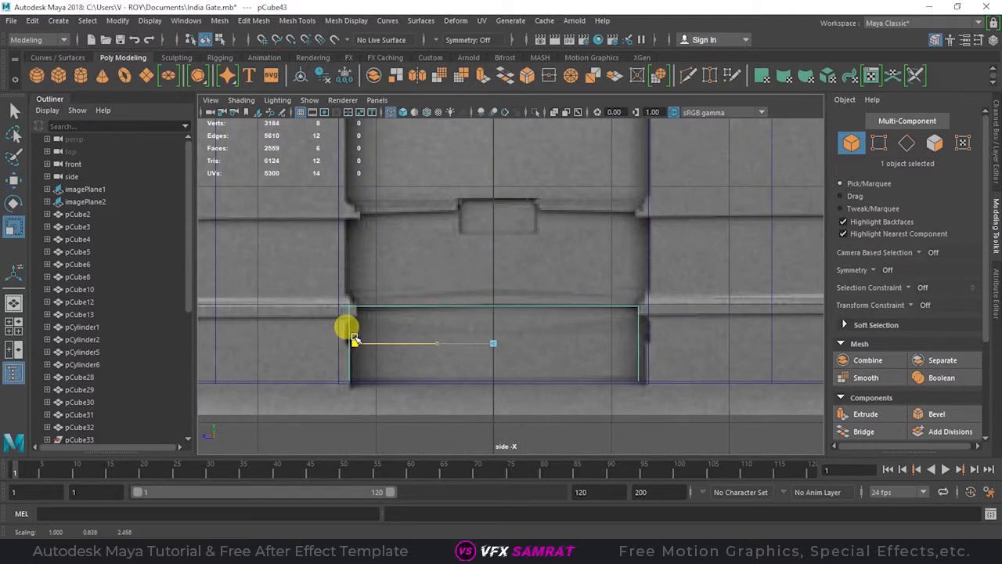
pyautogui.press('w')
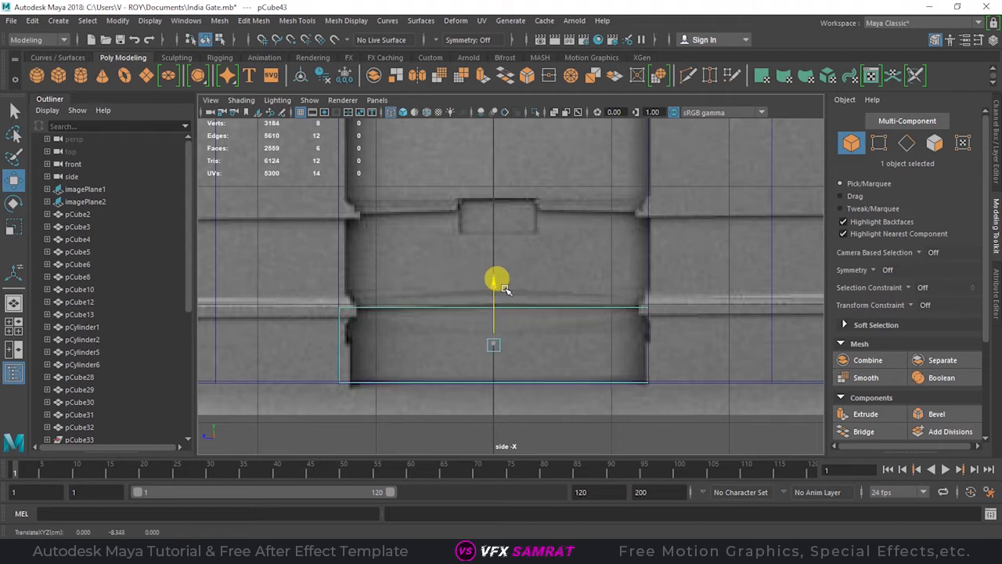
# Duplicate the block, flatten it into a thin, slightly wider strip and place it along the block's upper edge as a moulding
pyautogui.hotkey('ctrl', 'd')
pyautogui.press('r')
pyautogui.moveTo(505, 289); pyautogui.dragTo(498, 301)
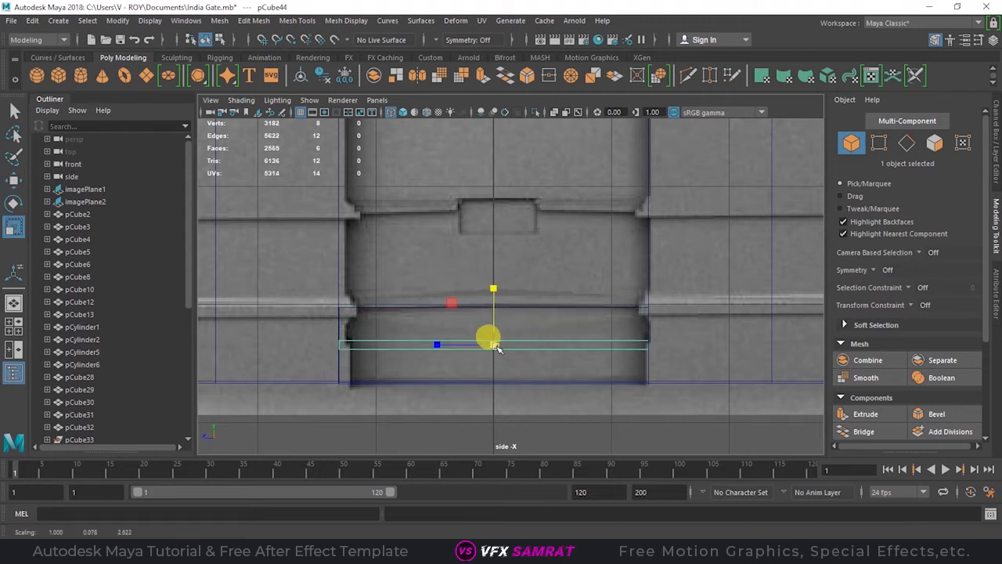
pyautogui.click(507, 272)
pyautogui.scroll(2, 507, 275)
pyautogui.keyDown('alt'); pyautogui.moveTo(507, 275); pyautogui.dragTo(493, 337, button='middle'); pyautogui.keyUp('alt')
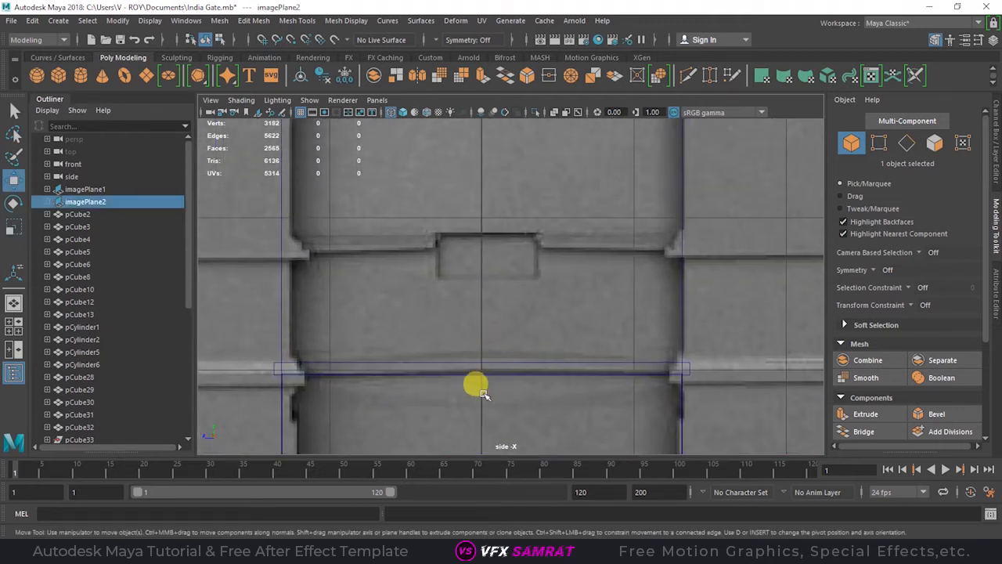
# Check the archway's base block and moulding in perspective, and select the moulding strip in the side view
pyautogui.press('space')
pyautogui.press('space')
pyautogui.keyDown('alt'); pyautogui.moveTo(624, 295); pyautogui.dragTo(554, 327); pyautogui.keyUp('alt')
pyautogui.scroll(-4, 554, 326)
pyautogui.press('space')
pyautogui.press('space')
pyautogui.press('space')
pyautogui.press('space')
pyautogui.scroll(-2, 678, 353)
pyautogui.scroll(8, 547, 299)
pyautogui.click(416, 304)
pyautogui.click(426, 297)
pyautogui.press('space')
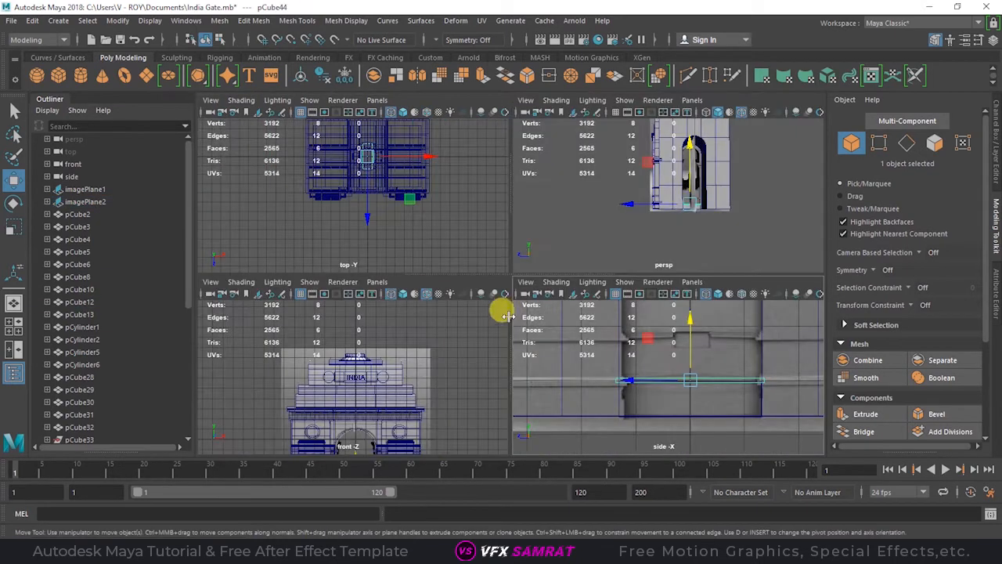
# Select the base block together with its moulding strip in perspective and adjust their position against the side archway opening
pyautogui.press('space')
pyautogui.scroll(5, 679, 234)
pyautogui.keyDown('alt'); pyautogui.moveTo(646, 267); pyautogui.dragTo(567, 329); pyautogui.keyUp('alt')
pyautogui.keyDown('shift'); pyautogui.click(615, 322); pyautogui.keyUp('shift')
pyautogui.moveTo(406, 427); pyautogui.dragTo(527, 336)
pyautogui.press('space')
pyautogui.press('space')
pyautogui.keyDown('alt'); pyautogui.moveTo(574, 295); pyautogui.dragTo(540, 299); pyautogui.keyUp('alt')
pyautogui.moveTo(460, 385); pyautogui.dragTo(452, 392)
pyautogui.keyDown('alt'); pyautogui.moveTo(458, 393); pyautogui.dragTo(559, 331); pyautogui.keyUp('alt')
# Turn on X-Ray shading in the side view and set the display back to wireframe
pyautogui.press('space')
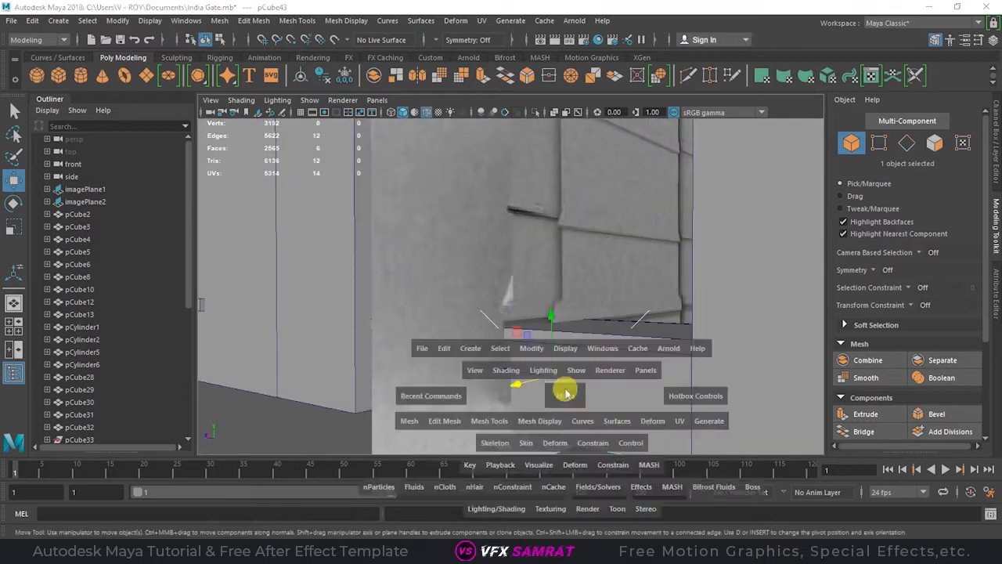
pyautogui.moveTo(565, 393); pyautogui.dragTo(663, 371)
pyautogui.press('5')
pyautogui.press('4')
pyautogui.click(241, 100)
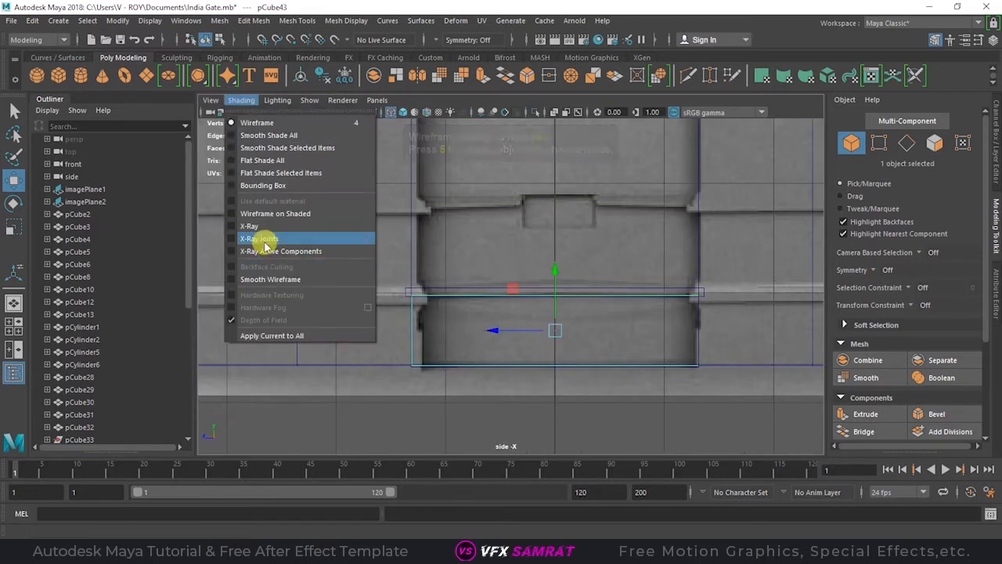
pyautogui.click(249, 226)
pyautogui.scroll(3, 611, 305)
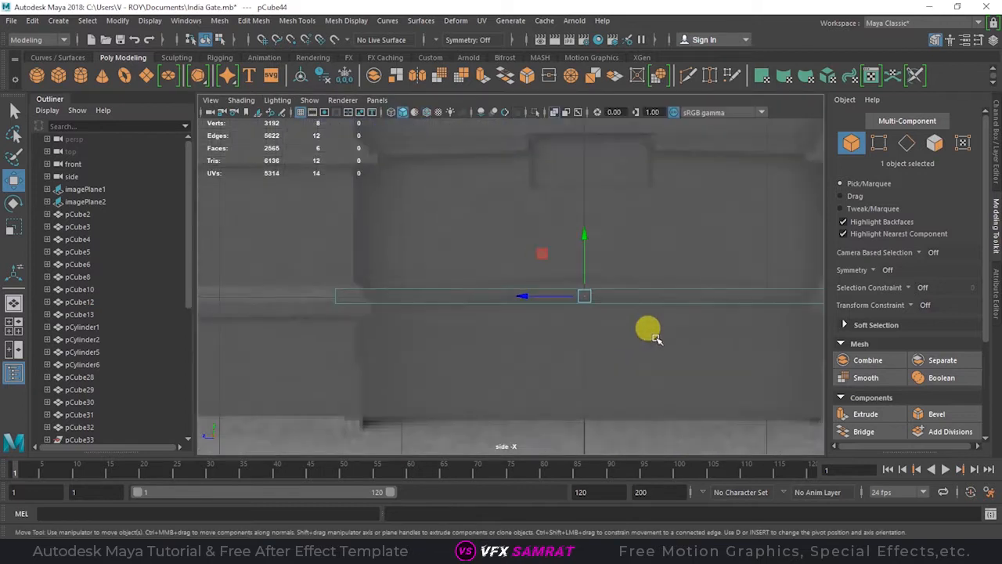
pyautogui.press('4')
pyautogui.click(259, 344)
pyautogui.keyDown('alt'); pyautogui.moveTo(355, 319); pyautogui.dragTo(346, 337, button='middle'); pyautogui.keyUp('alt')
pyautogui.click(346, 338)
pyautogui.press('space')
pyautogui.click(697, 272)
pyautogui.press('space')
pyautogui.scroll(-5, 502, 280)
pyautogui.hotkey('ctrl', 'd')
pyautogui.moveTo(524, 285); pyautogui.dragTo(548, 213)
# Stretch the archway's base block upward in the side view until it reaches the ledge beneath the statue's pedestal
pyautogui.click(649, 331)
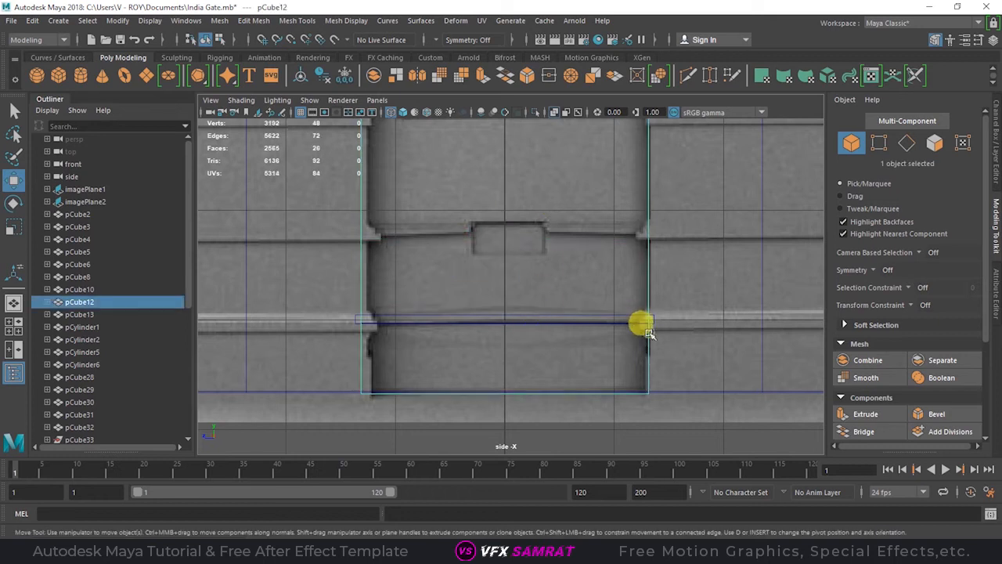
pyautogui.click(647, 341)
pyautogui.press('space')
pyautogui.click(705, 207)
pyautogui.press('space')
pyautogui.scroll(-6, 591, 317)
pyautogui.scroll(5, 619, 321)
pyautogui.keyDown('alt'); pyautogui.moveTo(652, 326); pyautogui.dragTo(653, 359, button='middle'); pyautogui.keyUp('alt')
pyautogui.moveTo(514, 313); pyautogui.dragTo(517, 157)
pyautogui.press('r')
pyautogui.press('w')
pyautogui.press('r')
pyautogui.moveTo(528, 271); pyautogui.dragTo(507, 233)
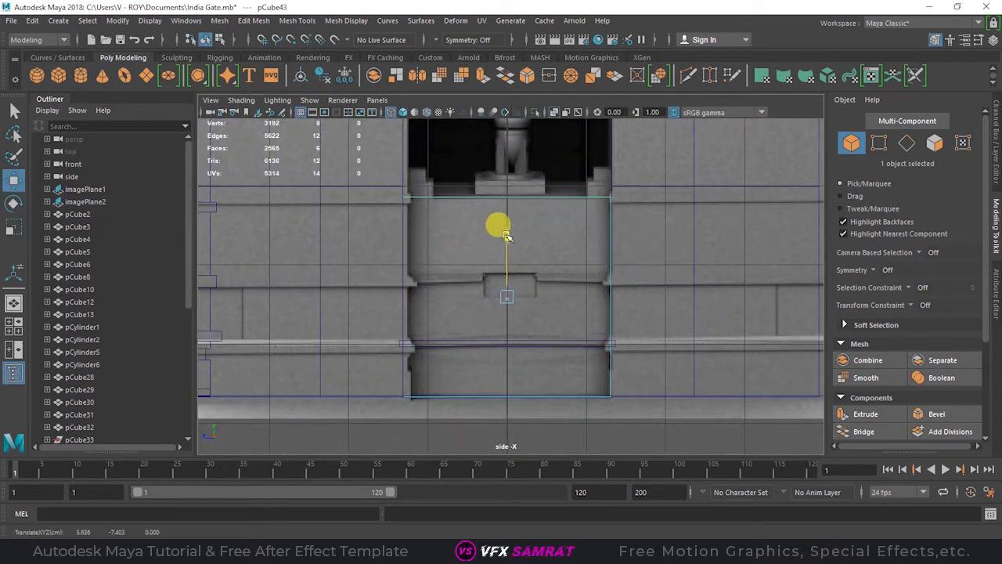
# Duplicate the moulding strip and raise the copy to the upper ledge line of the archway base
pyautogui.press('w')
pyautogui.scroll(1, 549, 349)
pyautogui.hotkey('ctrl', 'd')
pyautogui.moveTo(517, 293); pyautogui.dragTo(536, 218)
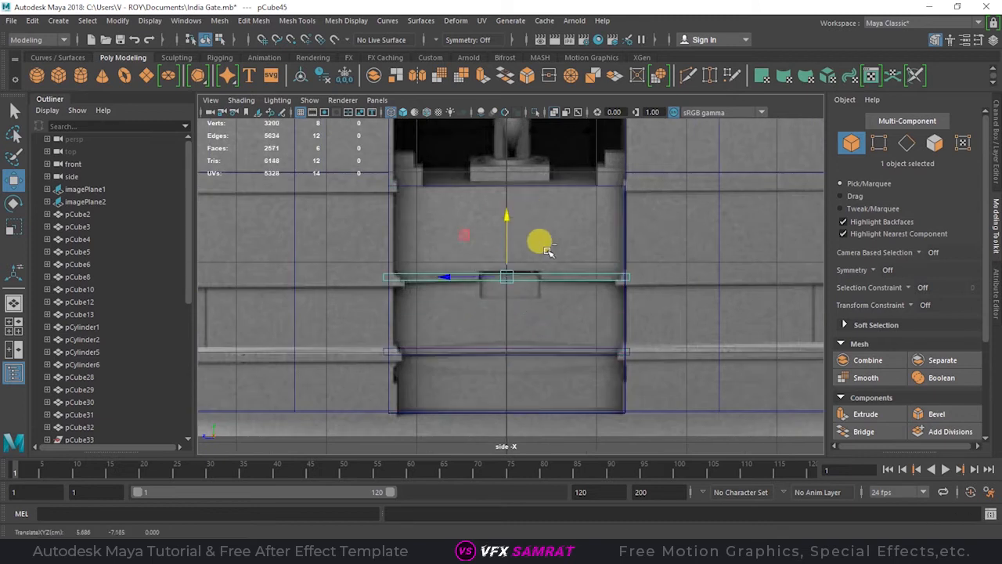
# Duplicate the upper moulding, resize the copy into a small block over the central notch, and save the scene
pyautogui.scroll(1, 548, 250)
pyautogui.hotkey('ctrl', 'd')
pyautogui.press('r')
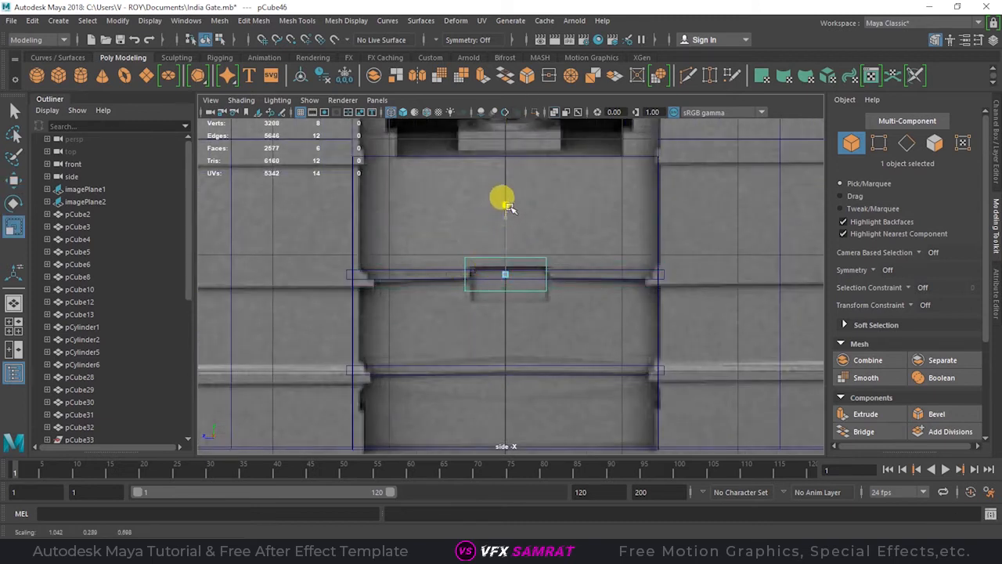
pyautogui.press('w')
pyautogui.moveTo(509, 208); pyautogui.dragTo(517, 221)
pyautogui.hotkey('ctrl', 's')
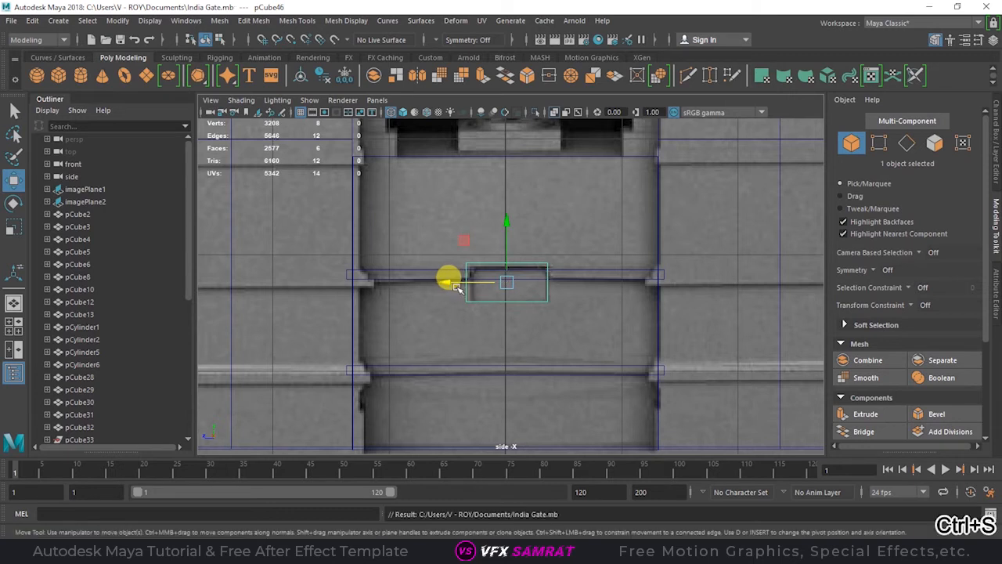
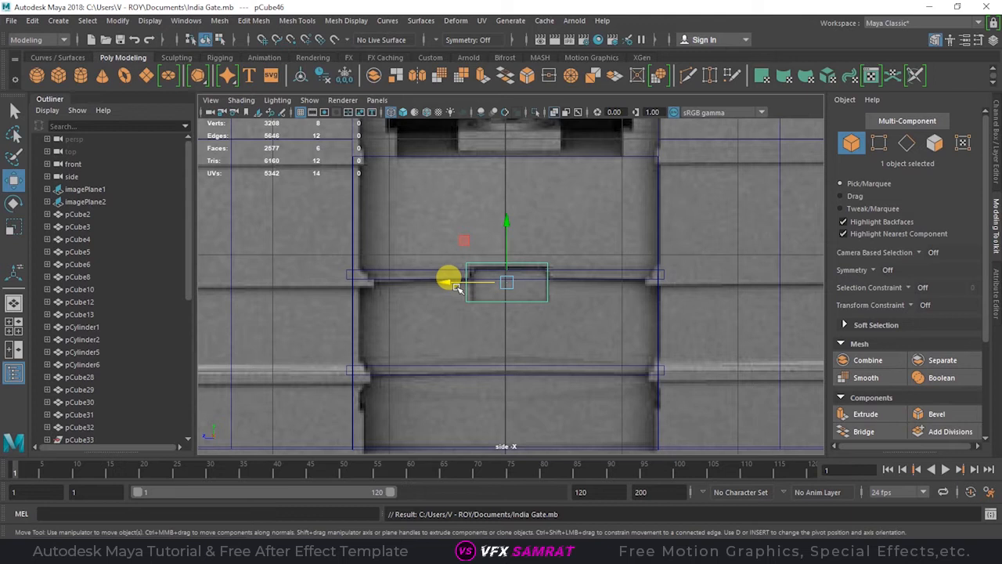
# Duplicate the notch block, raise it onto the base block and widen it to match the statue's pedestal
pyautogui.scroll(-7, 455, 286)
pyautogui.scroll(7, 526, 302)
pyautogui.keyDown('alt'); pyautogui.moveTo(544, 283); pyautogui.dragTo(491, 339, button='middle'); pyautogui.keyUp('alt')
pyautogui.scroll(1, 492, 339)
pyautogui.scroll(-6, 490, 272)
pyautogui.scroll(6, 481, 267)
pyautogui.keyDown('alt'); pyautogui.moveTo(477, 301); pyautogui.dragTo(490, 358, button='middle'); pyautogui.keyUp('alt')
pyautogui.hotkey('ctrl', 'd')
pyautogui.moveTo(460, 344); pyautogui.dragTo(475, 181)
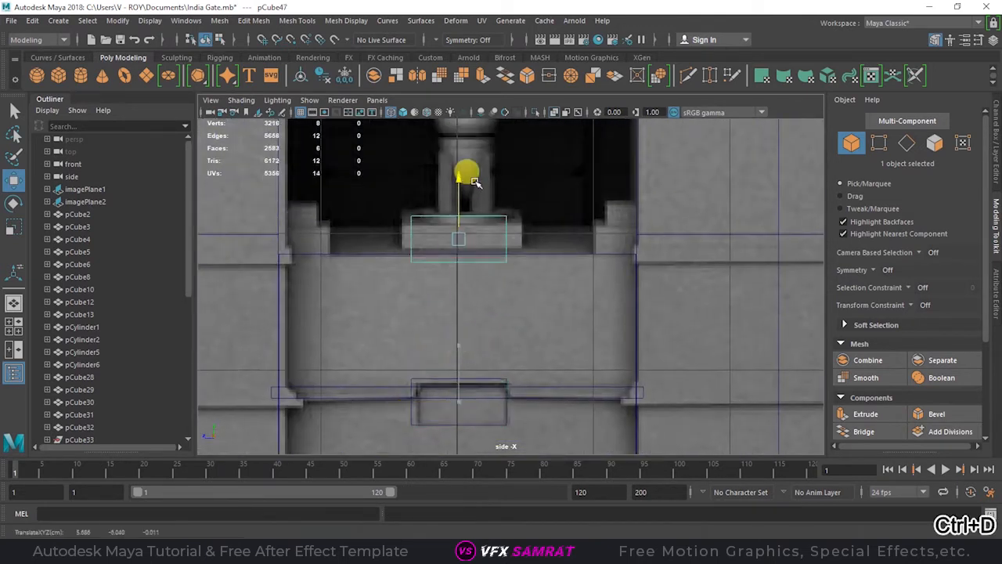
pyautogui.keyDown('alt'); pyautogui.moveTo(474, 181); pyautogui.dragTo(513, 261, button='middle'); pyautogui.keyUp('alt')
pyautogui.scroll(2, 514, 261)
pyautogui.press('r')
pyautogui.moveTo(448, 327); pyautogui.dragTo(418, 326)
pyautogui.moveTo(532, 299); pyautogui.dragTo(533, 297)
pyautogui.press('w')
pyautogui.moveTo(433, 326); pyautogui.dragTo(438, 326)
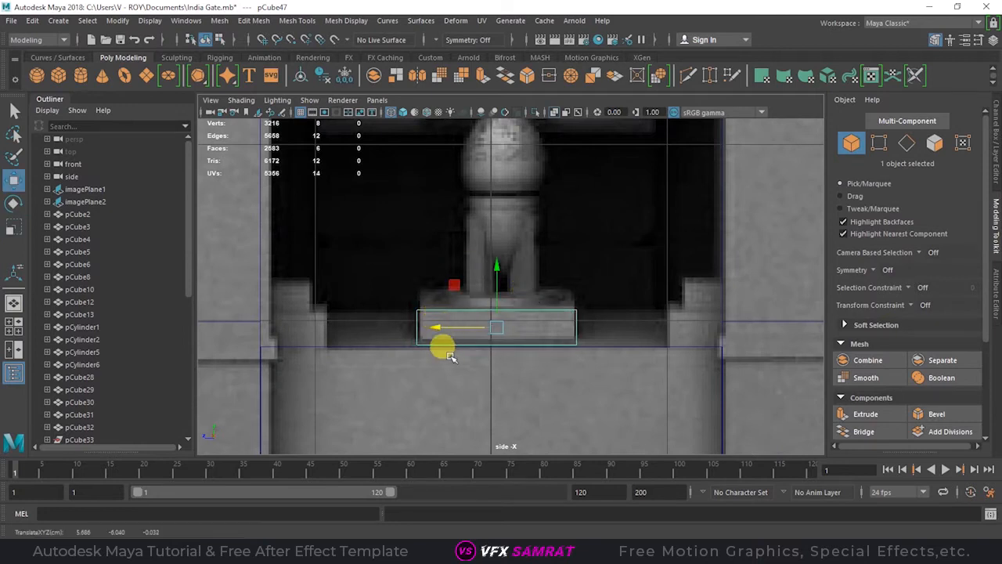
# Move the pedestal-sized block against the left pier and stack a duplicate on top as a second step
pyautogui.press('w')
pyautogui.moveTo(290, 328); pyautogui.dragTo(217, 329)
pyautogui.press('r')
pyautogui.press('w')
pyautogui.moveTo(278, 271); pyautogui.dragTo(267, 233)
pyautogui.hotkey('ctrl', 'd')
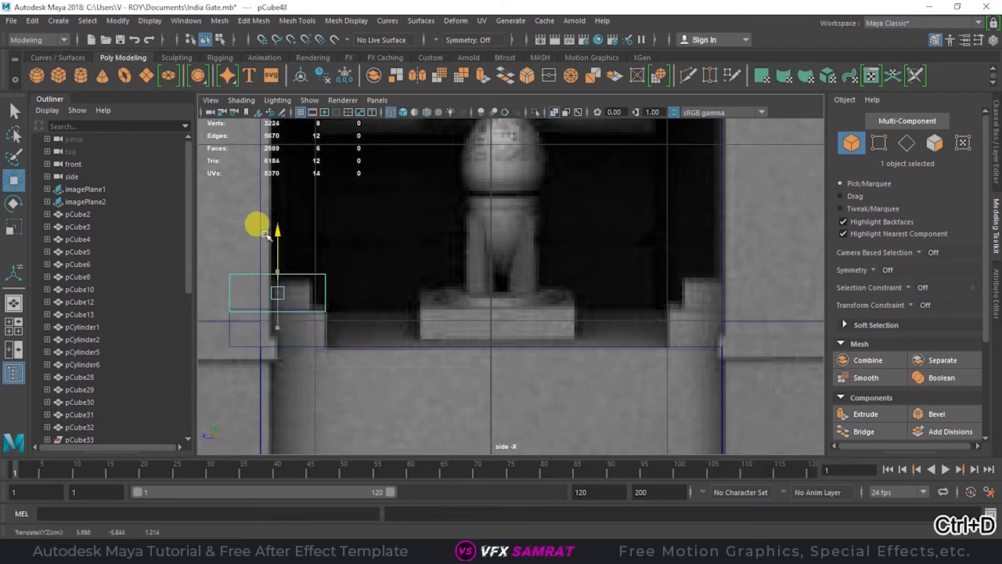
# Offset the upper step to match the reference, and duplicate both stepped blocks to the opposite pier
pyautogui.keyDown('shift'); pyautogui.click(230, 332); pyautogui.keyUp('shift')
pyautogui.click(229, 330)
pyautogui.moveTo(241, 305); pyautogui.dragTo(650, 293)
pyautogui.click(658, 306)
pyautogui.click(651, 316)
pyautogui.moveTo(698, 299); pyautogui.dragTo(670, 292)
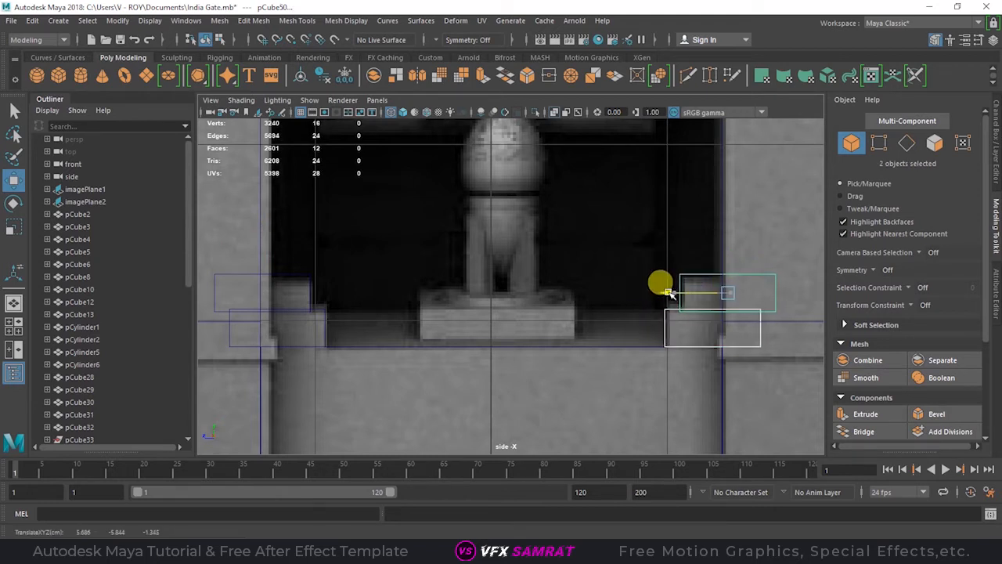
# Duplicate the lower step block and centre the copy under the statue as its pedestal
pyautogui.scroll(-6, 547, 318)
pyautogui.scroll(5, 547, 319)
pyautogui.click(698, 401)
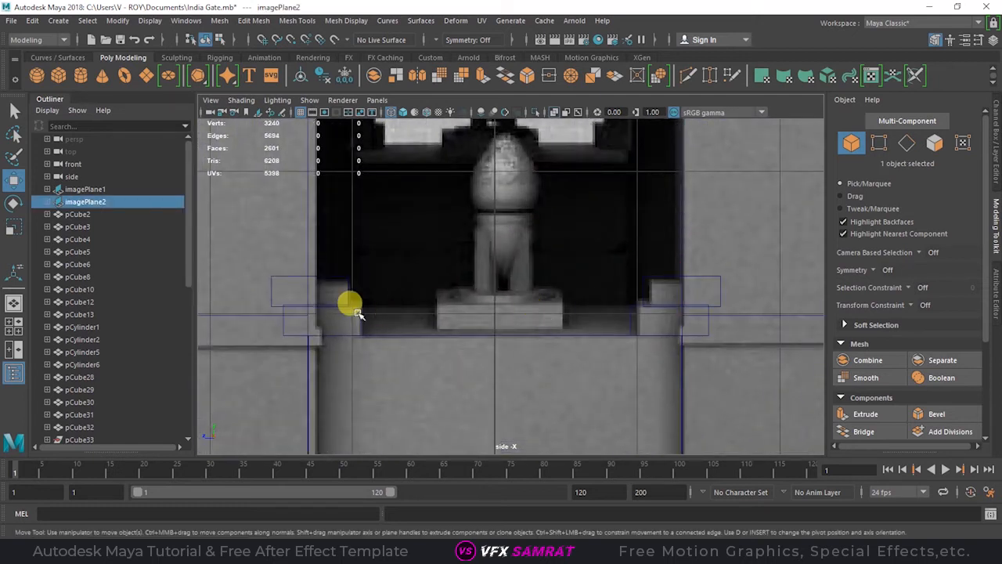
pyautogui.moveTo(266, 322); pyautogui.dragTo(426, 313)
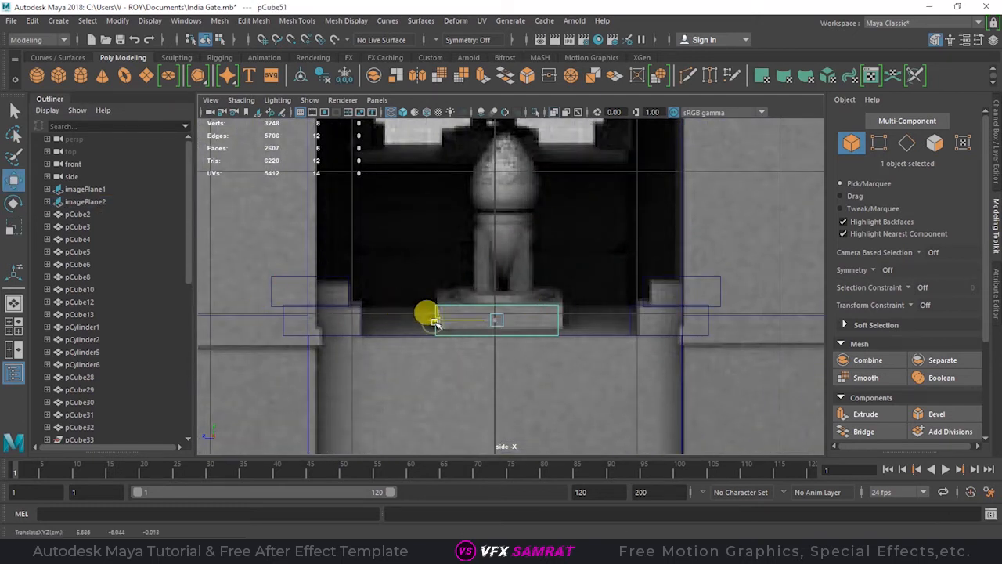
pyautogui.scroll(-3, 480, 338)
# Select the block, mouldings, notch block, stepped blocks and pedestal in perspective and combine them into one mesh
pyautogui.press('space')
pyautogui.press('space')
pyautogui.keyDown('alt'); pyautogui.moveTo(588, 197); pyautogui.dragTo(545, 320); pyautogui.keyUp('alt')
pyautogui.click(513, 249)
pyautogui.moveTo(513, 249); pyautogui.dragTo(531, 352)
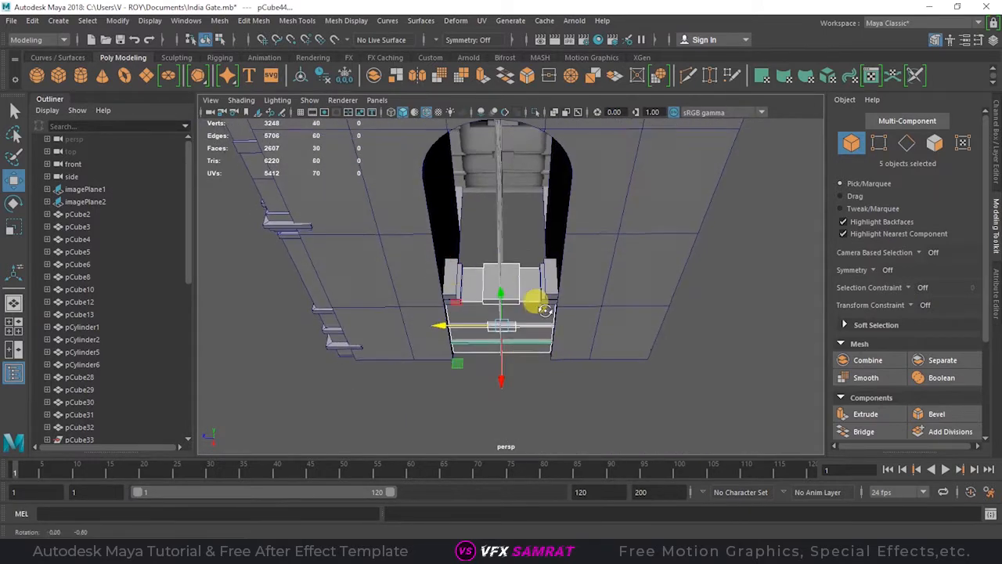
pyautogui.scroll(3, 545, 305)
pyautogui.keyDown('shift'); pyautogui.click(558, 284); pyautogui.keyUp('shift')
pyautogui.scroll(3, 439, 303)
pyautogui.keyDown('alt'); pyautogui.moveTo(439, 303); pyautogui.dragTo(551, 351); pyautogui.keyUp('alt')
pyautogui.click(867, 360)
pyautogui.scroll(-4, 564, 305)
pyautogui.click(618, 337)
pyautogui.scroll(4, 519, 304)
pyautogui.click(519, 306)
pyautogui.scroll(-4, 523, 309)
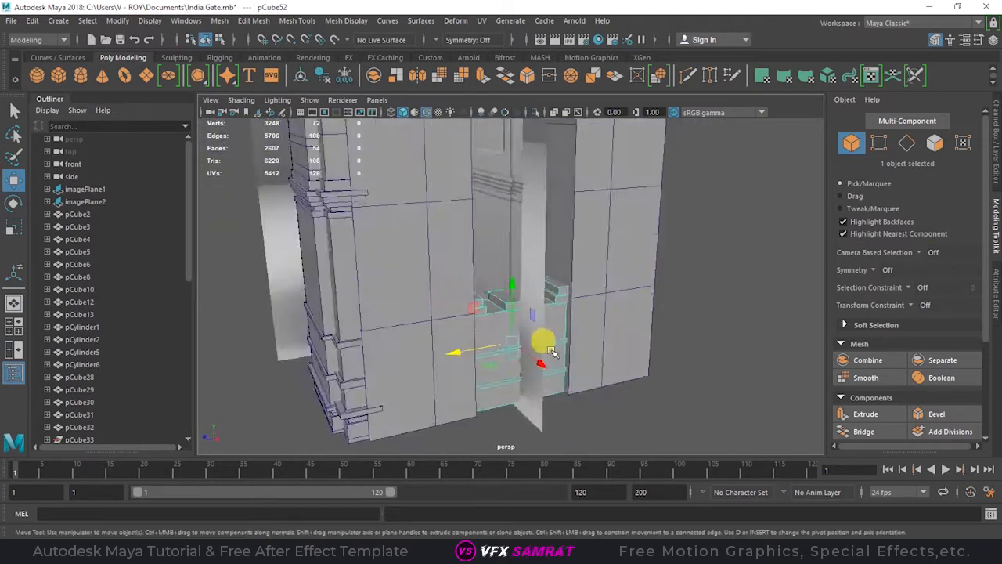
# Duplicate the combined archway base, move the copy to the opposite side archway and rotate it about the vertical axis
pyautogui.press('space')
pyautogui.press('space')
pyautogui.press('space')
pyautogui.press('space')
pyautogui.keyDown('alt'); pyautogui.moveTo(615, 293); pyautogui.dragTo(560, 357, button='middle'); pyautogui.keyUp('alt')
pyautogui.scroll(3, 561, 357)
pyautogui.moveTo(691, 272); pyautogui.dragTo(353, 277)
pyautogui.press('space')
pyautogui.press('space')
pyautogui.keyDown('alt'); pyautogui.moveTo(632, 224); pyautogui.dragTo(574, 350); pyautogui.keyUp('alt')
pyautogui.scroll(-5, 652, 287)
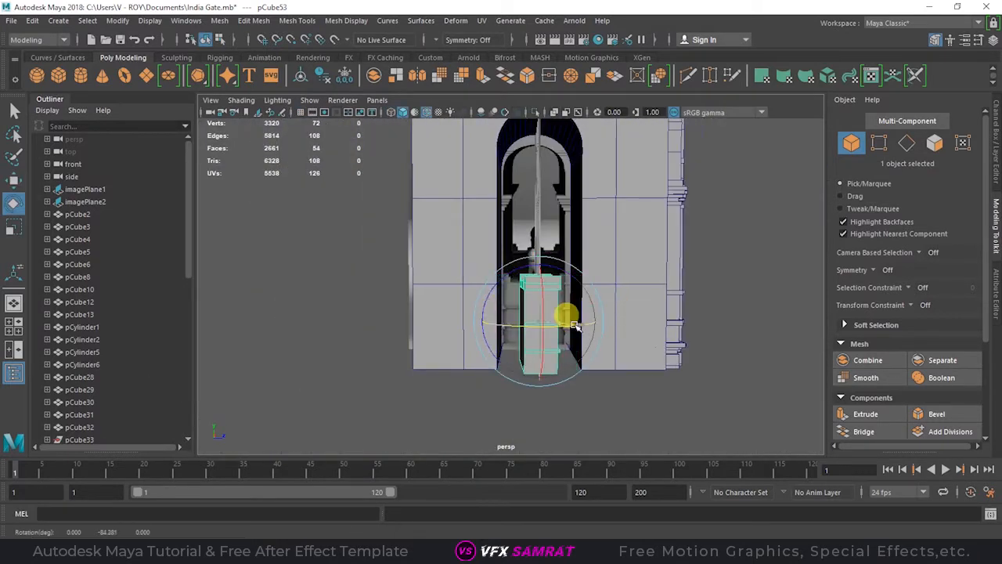
# Enter an exact Y rotation for the copied base so it faces outward, and save the scene
pyautogui.hotkey('ctrl', 'a')
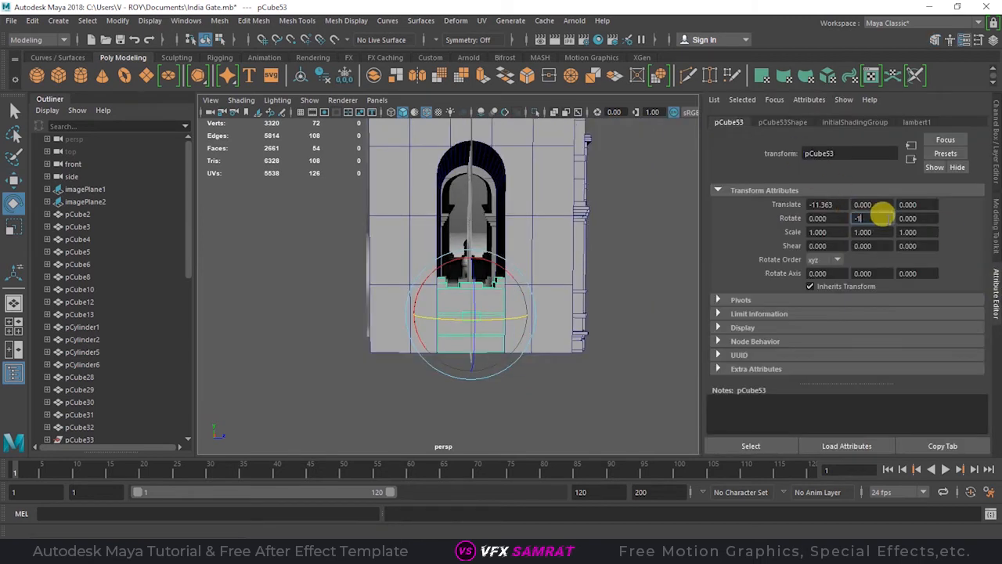
pyautogui.press('w')
pyautogui.click(563, 363)
pyautogui.scroll(3, 547, 357)
pyautogui.scroll(-5, 547, 356)
pyautogui.keyDown('alt'); pyautogui.moveTo(450, 344); pyautogui.dragTo(331, 283); pyautogui.keyUp('alt')
pyautogui.hotkey('ctrl', 's')
# Toggle Wireframe on Shaded for the perspective view and inspect the monument
pyautogui.keyDown('alt'); pyautogui.moveTo(330, 283); pyautogui.dragTo(347, 282, button='middle'); pyautogui.keyUp('alt')
pyautogui.click(241, 100)
pyautogui.click(283, 212)
pyautogui.moveTo(572, 304)
pyautogui.keyDown('alt'); pyautogui.mouseDown()
pyautogui.moveTo(439, 324)
pyautogui.moveTo(512, 291)
pyautogui.mouseUp(); pyautogui.keyUp('alt')
pyautogui.click(529, 190)
# Create a polygon cylinder at the left corner of the INDIA tier in the front view with a radius of 0.1
pyautogui.press('space')
pyautogui.press('space')
pyautogui.scroll(5, 482, 289)
pyautogui.keyDown('alt'); pyautogui.moveTo(482, 289); pyautogui.dragTo(465, 313, button='middle'); pyautogui.keyUp('alt')
pyautogui.click(80, 76)
pyautogui.scroll(-5, 266, 202)
pyautogui.moveTo(468, 397); pyautogui.dragTo(394, 272)
pyautogui.scroll(5, 383, 255)
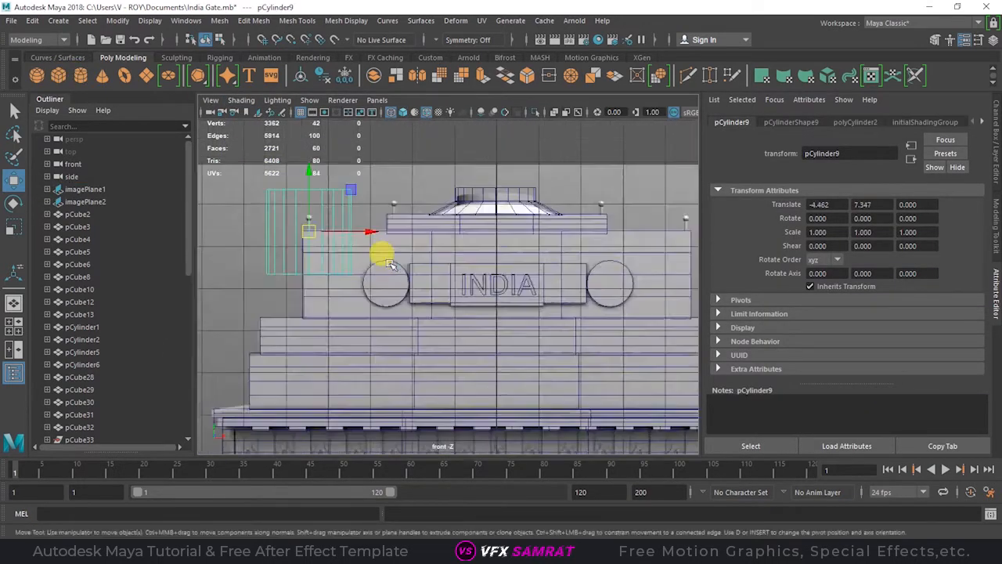
pyautogui.keyDown('alt'); pyautogui.moveTo(383, 255); pyautogui.dragTo(523, 306, button='middle'); pyautogui.keyUp('alt')
pyautogui.scroll(7, 523, 306)
pyautogui.click(844, 124)
pyautogui.write('0.1')
pyautogui.press('Return')
# Shorten the cylinder and align it with the small corner post in the front reference
pyautogui.press('r')
pyautogui.moveTo(453, 224); pyautogui.dragTo(453, 260)
pyautogui.scroll(5, 456, 217)
pyautogui.keyDown('alt'); pyautogui.moveTo(457, 218); pyautogui.dragTo(443, 292, button='middle'); pyautogui.keyUp('alt')
pyautogui.moveTo(439, 342); pyautogui.dragTo(393, 290)
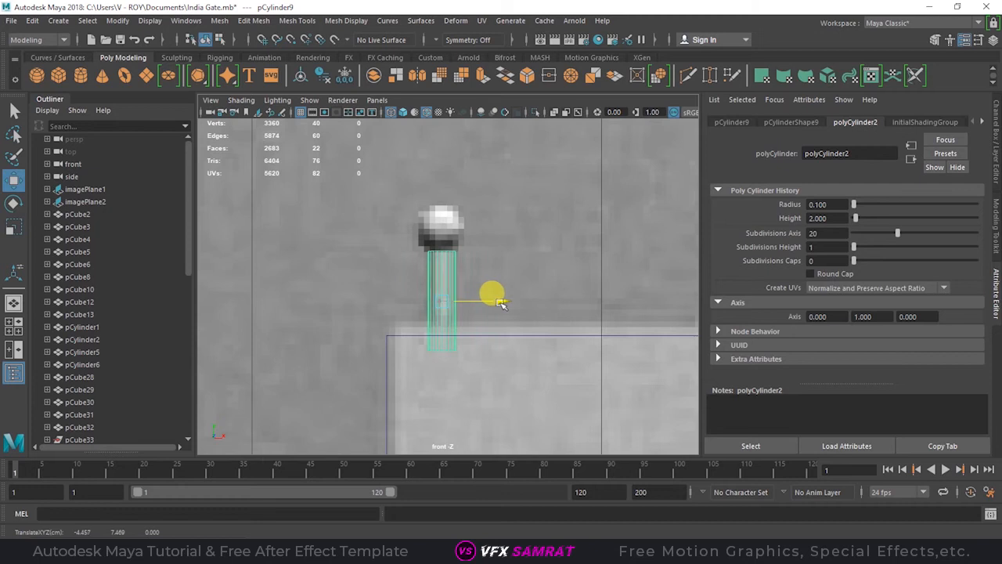
# Create a polygon sphere with a radius of 0.1 and place it over the ball on top of the corner post
pyautogui.click(552, 406)
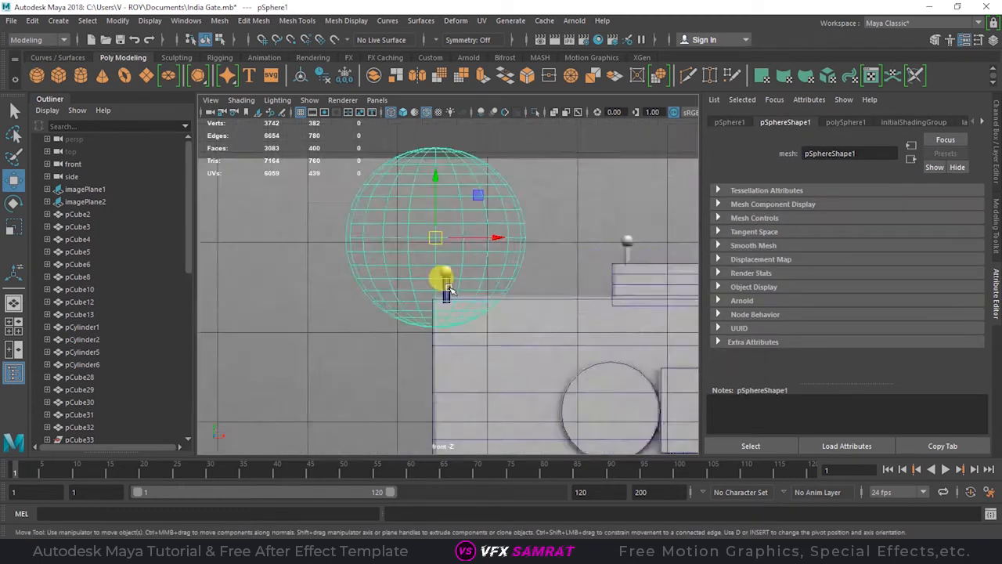
pyautogui.scroll(3, 446, 290)
pyautogui.click(830, 204)
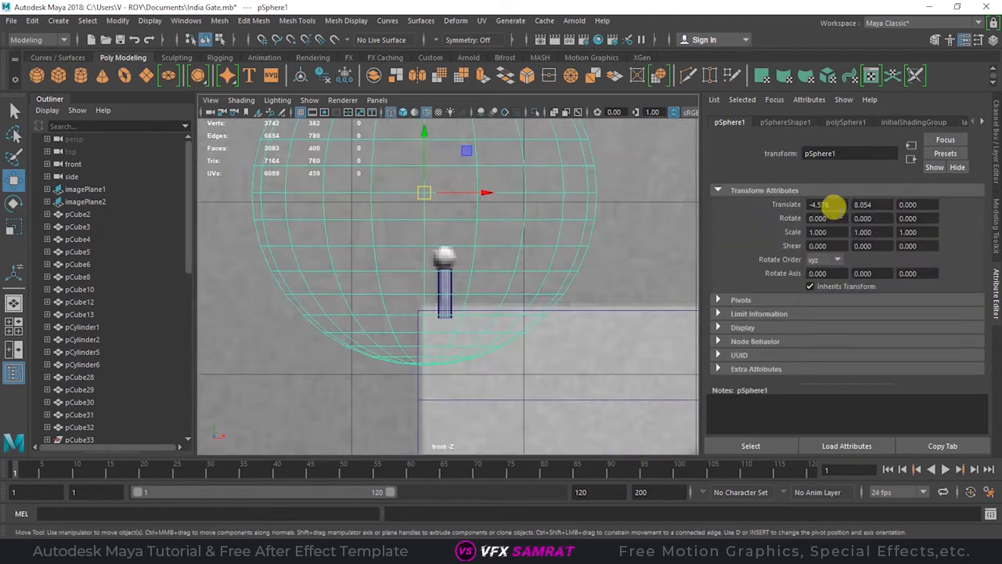
pyautogui.hotkey('ctrl', 'a')
pyautogui.keyDown('alt'); pyautogui.moveTo(510, 204); pyautogui.dragTo(523, 255, button='middle'); pyautogui.keyUp('alt')
pyautogui.scroll(3, 501, 243)
pyautogui.moveTo(427, 219); pyautogui.dragTo(459, 310)
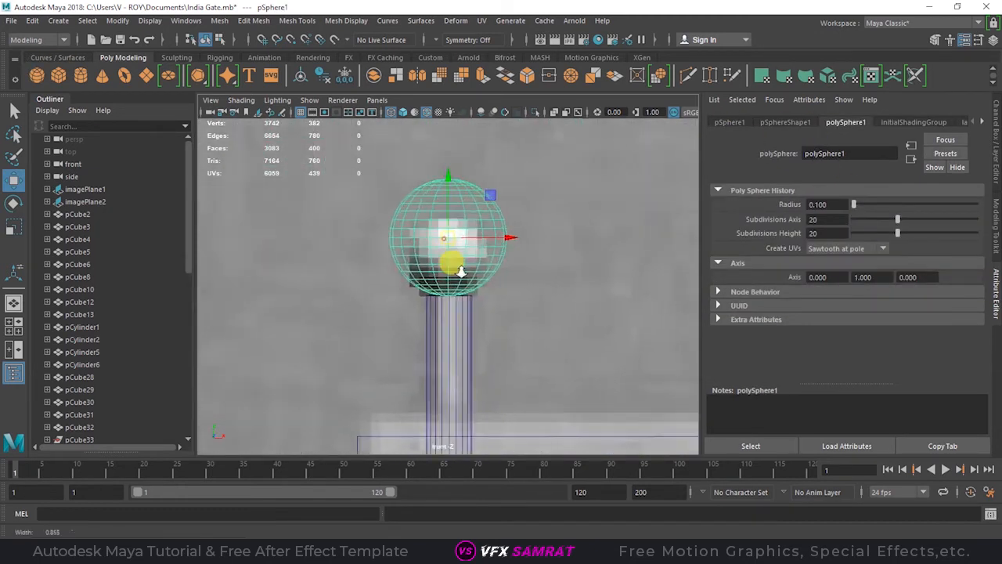
# Select the ball together with its post cylinder at the left corner of the INDIA tier and combine them into one mesh
pyautogui.press('space')
pyautogui.press('space')
pyautogui.scroll(5, 474, 219)
pyautogui.keyDown('alt'); pyautogui.moveTo(475, 219); pyautogui.dragTo(490, 230, button='middle'); pyautogui.keyUp('alt')
pyautogui.keyDown('shift'); pyautogui.click(490, 232); pyautogui.keyUp('shift')
pyautogui.press('space')
pyautogui.press('space')
pyautogui.scroll(-10, 452, 309)
pyautogui.keyDown('alt'); pyautogui.moveTo(552, 304); pyautogui.dragTo(451, 268, button='middle'); pyautogui.keyUp('alt')
pyautogui.scroll(5, 451, 268)
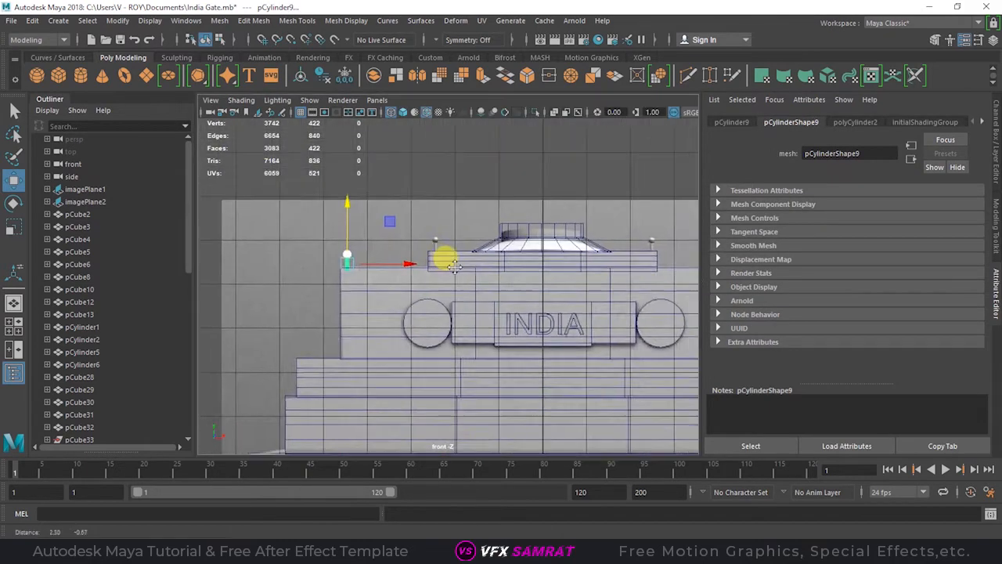
pyautogui.click(996, 227)
pyautogui.click(881, 361)
pyautogui.click(996, 235)
# Duplicate the combined ball-topped post and move the copy onto the right corner of the INDIA tier
pyautogui.scroll(-8, 666, 250)
pyautogui.keyDown('alt'); pyautogui.moveTo(670, 253); pyautogui.dragTo(536, 250, button='middle'); pyautogui.keyUp('alt')
pyautogui.scroll(2, 539, 252)
pyautogui.hotkey('ctrl', 'd')
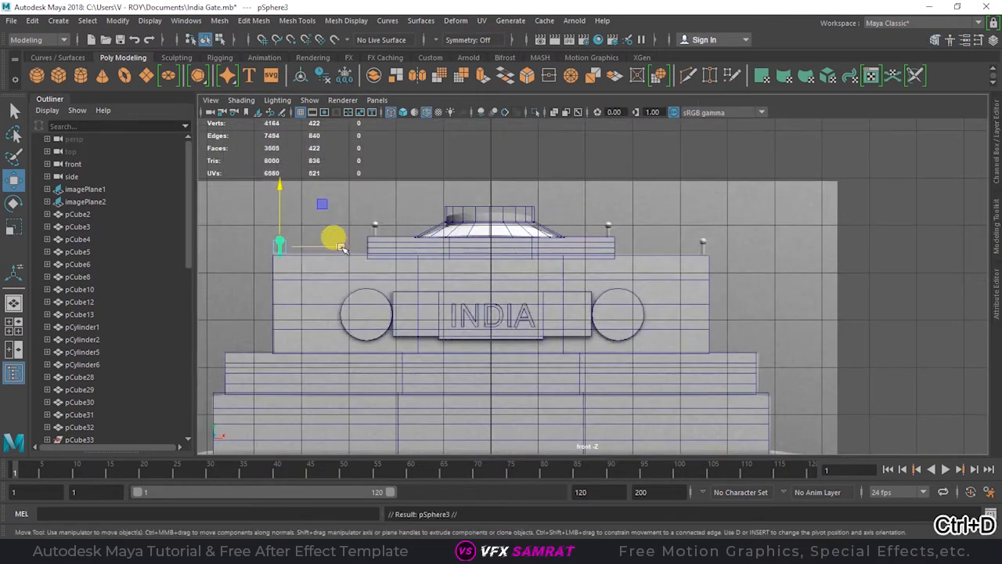
pyautogui.moveTo(674, 239); pyautogui.dragTo(672, 238)
# Place another copy of the ball-topped post over the right corner post of the upper roof tier in the front reference
pyautogui.scroll(5, 665, 205)
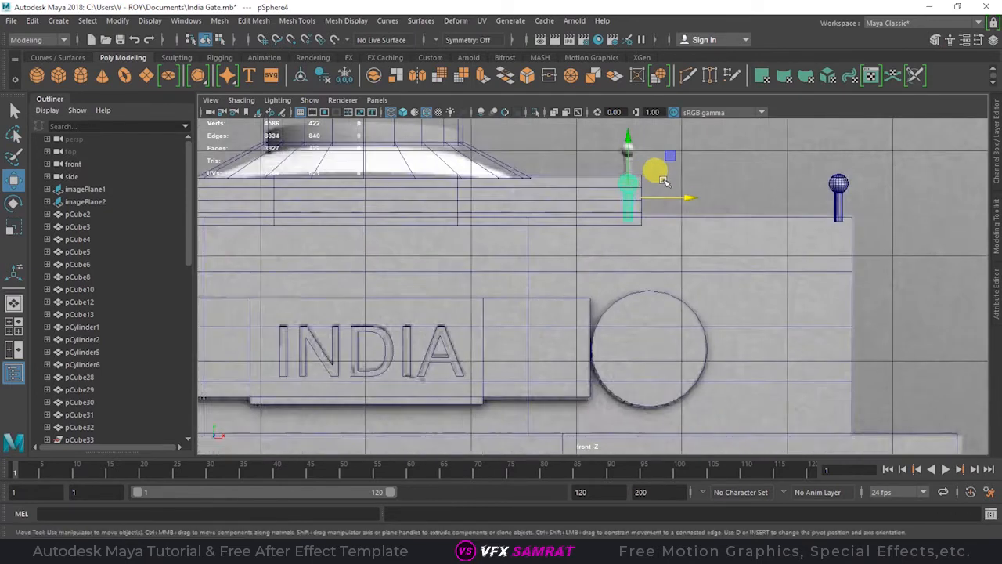
pyautogui.keyDown('alt'); pyautogui.moveTo(661, 179); pyautogui.dragTo(619, 263, button='middle'); pyautogui.keyUp('alt')
pyautogui.scroll(4, 617, 261)
pyautogui.moveTo(572, 220); pyautogui.dragTo(572, 157)
# Duplicate the upper-tier post and align the copy with the reference post at the upper roof tier's left corner
pyautogui.scroll(-3, 778, 322)
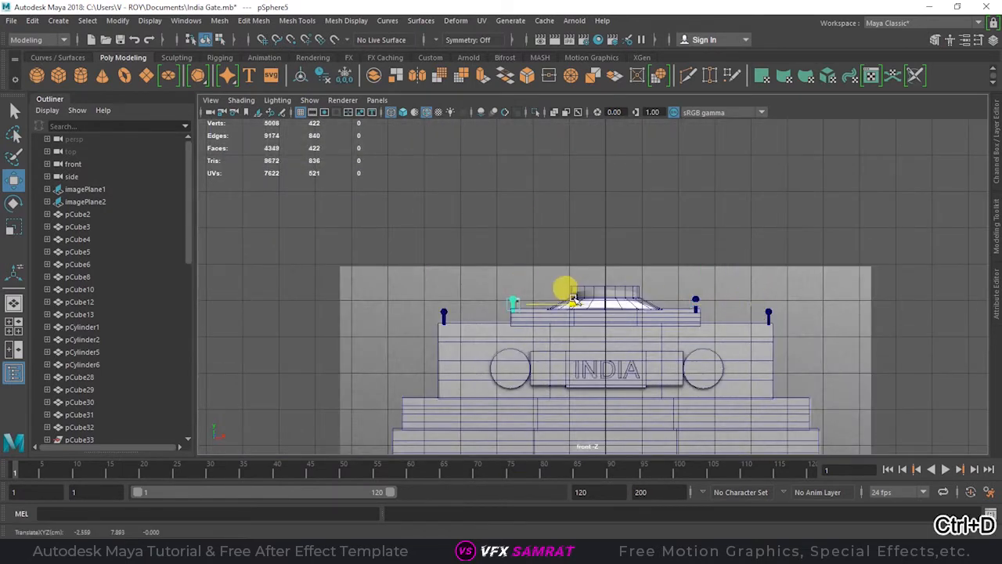
pyautogui.moveTo(573, 298); pyautogui.dragTo(577, 299)
pyautogui.scroll(5, 501, 294)
pyautogui.keyDown('alt'); pyautogui.moveTo(451, 301); pyautogui.dragTo(539, 231, button='middle'); pyautogui.keyUp('alt')
pyautogui.scroll(4, 539, 228)
pyautogui.moveTo(534, 210); pyautogui.dragTo(529, 210)
# Check the four roof posts in the perspective view, clear the selection and save the scene
pyautogui.scroll(-8, 548, 266)
pyautogui.press('space')
pyautogui.press('space')
pyautogui.keyDown('alt'); pyautogui.moveTo(618, 179); pyautogui.dragTo(607, 272); pyautogui.keyUp('alt')
pyautogui.scroll(-5, 559, 267)
pyautogui.click(728, 227)
pyautogui.moveTo(728, 250)
pyautogui.keyDown('alt'); pyautogui.mouseDown()
pyautogui.moveTo(673, 266)
pyautogui.moveTo(728, 262)
pyautogui.mouseUp(); pyautogui.keyUp('alt')
pyautogui.hotkey('ctrl', 's')
# Hide imagePlane1 and imagePlane2 in the perspective view
pyautogui.press('space')
pyautogui.press('space')
pyautogui.scroll(4, 532, 306)
pyautogui.press('space')
pyautogui.press('space')
pyautogui.keyDown('alt'); pyautogui.moveTo(762, 170); pyautogui.dragTo(673, 268); pyautogui.keyUp('alt')
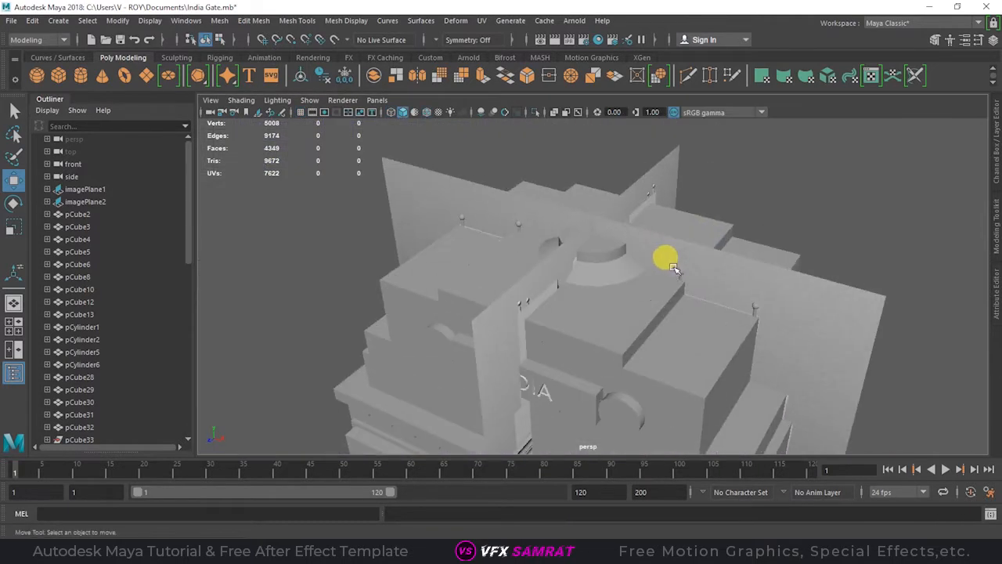
pyautogui.keyDown('alt'); pyautogui.moveTo(670, 370); pyautogui.dragTo(546, 357); pyautogui.keyUp('alt')
pyautogui.press('h')
pyautogui.click(492, 243)
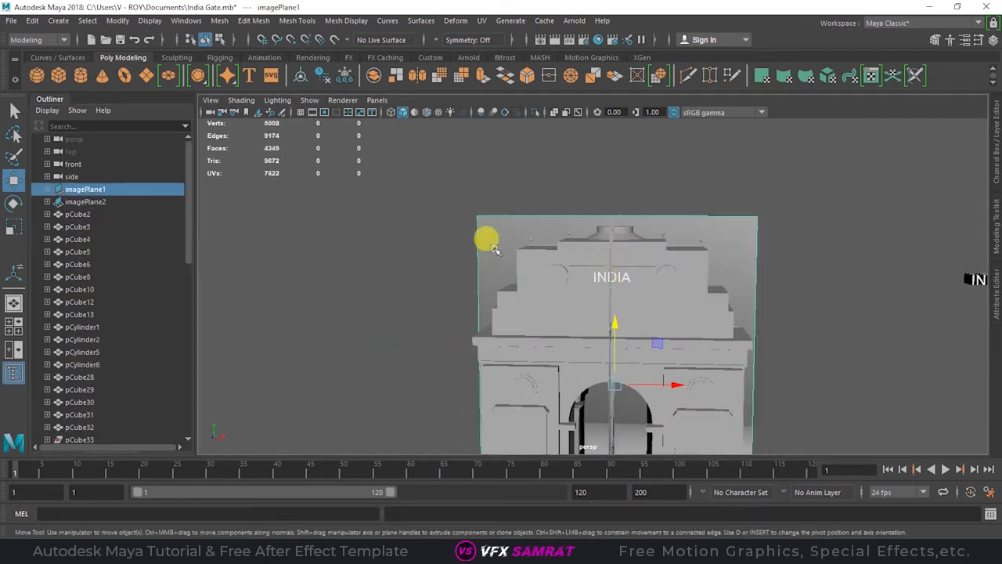
pyautogui.press('h')
pyautogui.click(97, 203)
pyautogui.press('h')
pyautogui.scroll(-2, 711, 307)
# Duplicate the ball-topped posts of both roof tiers in the top view and spread the pairs along the monument's depth
pyautogui.keyDown('alt'); pyautogui.moveTo(710, 307); pyautogui.dragTo(649, 336); pyautogui.keyUp('alt')
pyautogui.scroll(5, 615, 214)
pyautogui.keyDown('alt'); pyautogui.moveTo(616, 217); pyautogui.dragTo(589, 235); pyautogui.keyUp('alt')
pyautogui.click(585, 240)
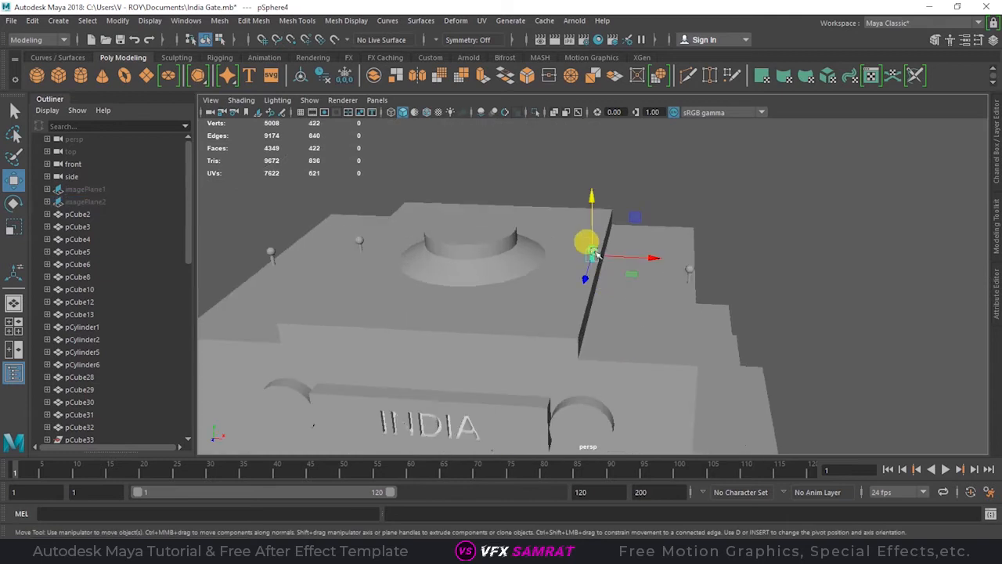
pyautogui.press('space')
pyautogui.press('space')
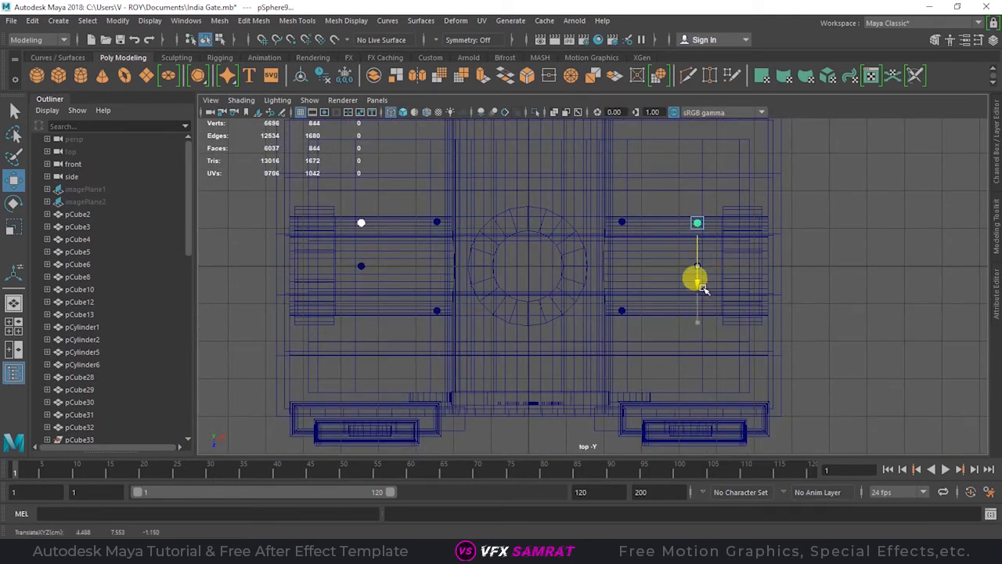
pyautogui.press('space')
pyautogui.press('space')
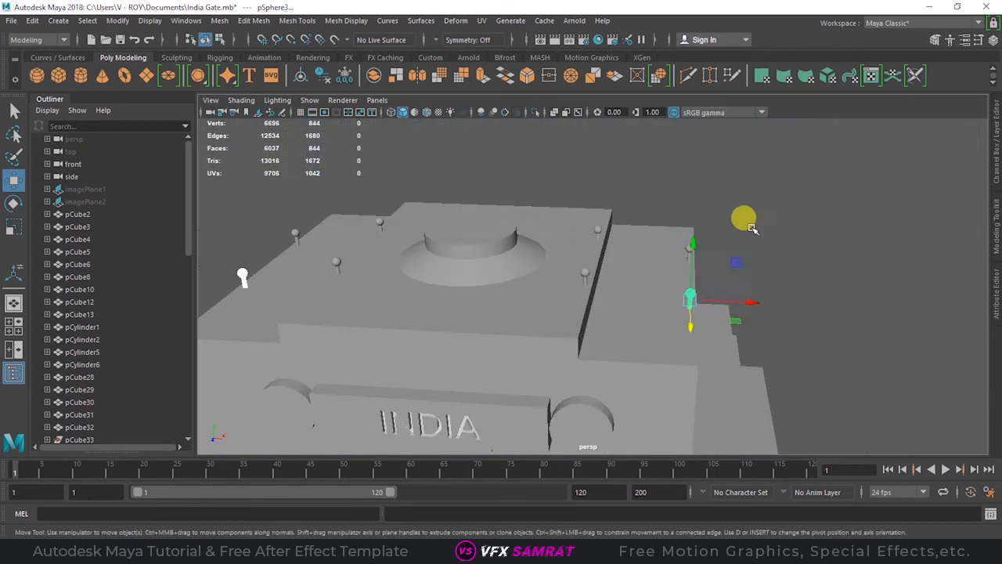
# Clear the selection, inspect the whole monument in perspective and save the scene
pyautogui.click(745, 228)
pyautogui.scroll(-8, 732, 227)
pyautogui.keyDown('alt'); pyautogui.moveTo(732, 226); pyautogui.dragTo(684, 280); pyautogui.keyUp('alt')
pyautogui.hotkey('ctrl', 's')
pyautogui.keyDown('alt'); pyautogui.moveTo(639, 311); pyautogui.dragTo(671, 320); pyautogui.keyUp('alt')
pyautogui.scroll(3, 662, 319)
# Show the Attribute Editor, create a polygon plane at the origin and turn on the perspective grid
pyautogui.click(996, 296)
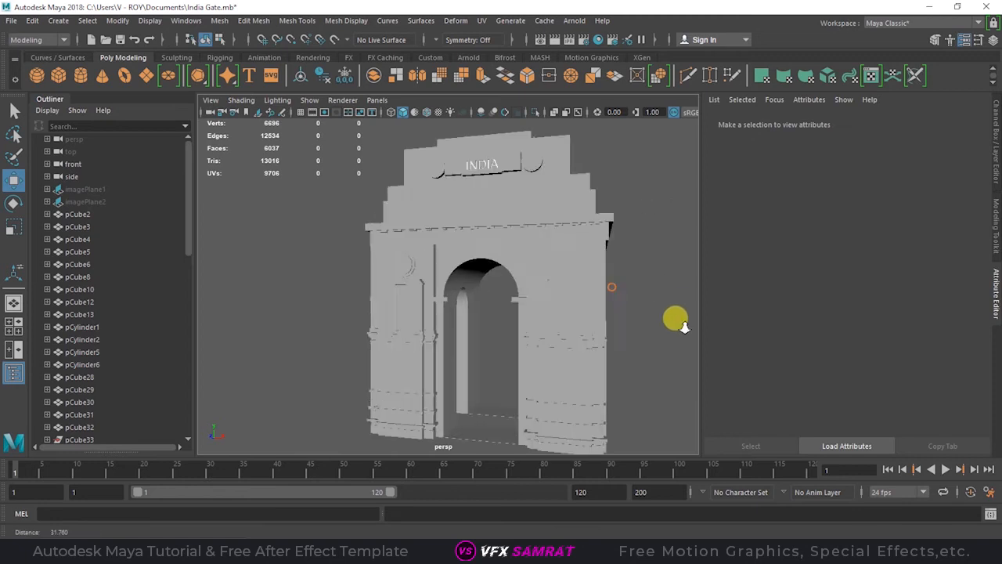
pyautogui.click(146, 75)
pyautogui.keyDown('alt'); pyautogui.moveTo(481, 212); pyautogui.dragTo(465, 203); pyautogui.keyUp('alt')
pyautogui.keyDown('alt'); pyautogui.moveTo(465, 203); pyautogui.dragTo(449, 189, button='middle'); pyautogui.keyUp('alt')
pyautogui.click(300, 113)
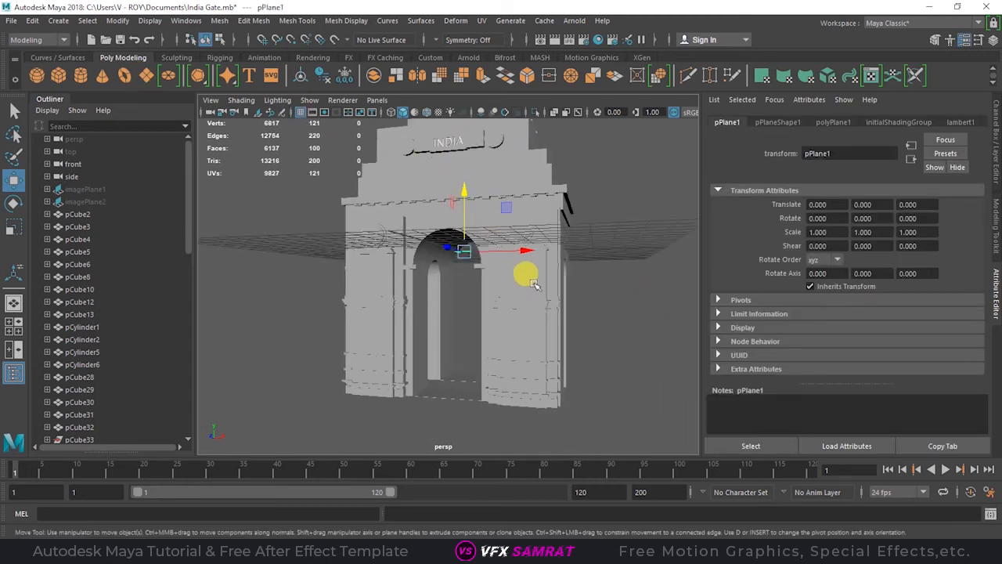
pyautogui.keyDown('alt'); pyautogui.moveTo(536, 283); pyautogui.dragTo(537, 295, button='middle'); pyautogui.keyUp('alt')
# Select all the monument's objects together with the new plane and delete their construction history
pyautogui.click(86, 216)
pyautogui.scroll(-13, 117, 282)
pyautogui.keyDown('shift'); pyautogui.click(120, 401); pyautogui.keyUp('shift')
pyautogui.click(33, 21)
pyautogui.moveTo(88, 168)
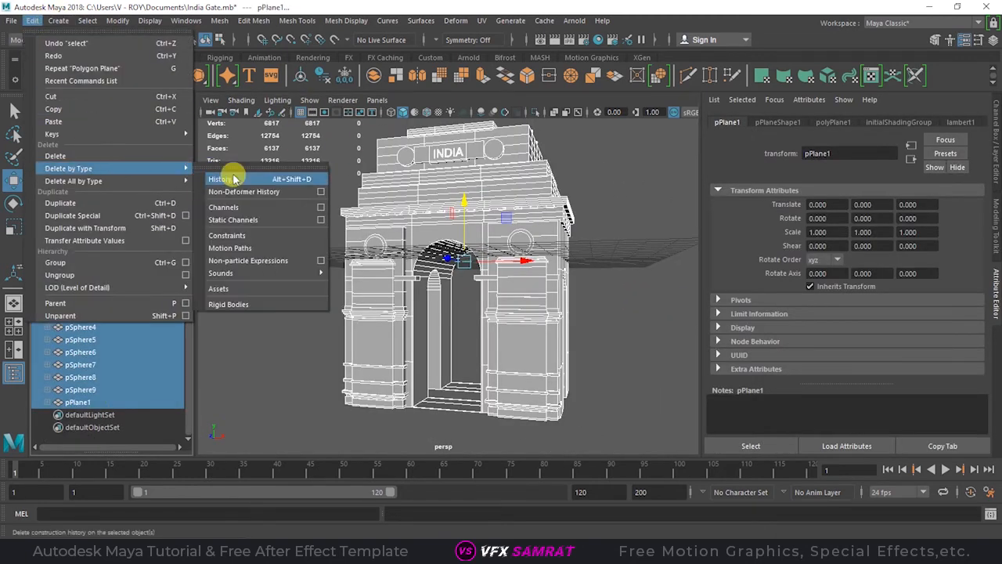
pyautogui.click(230, 178)
# Unhide the reference image planes, select them with all the model objects and raise everything toward the level of the grid
pyautogui.scroll(13, 100, 179)
pyautogui.click(96, 202)
pyautogui.press('h')
pyautogui.click(103, 189)
pyautogui.keyDown('shift'); pyautogui.click(119, 404); pyautogui.keyUp('shift')
pyautogui.scroll(-5, 414, 333)
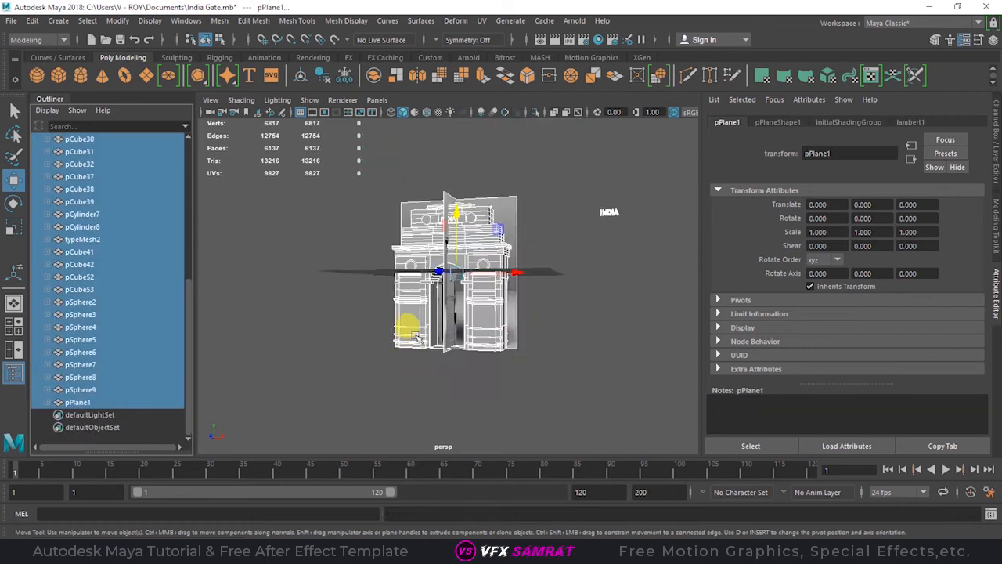
pyautogui.scroll(5, 445, 276)
pyautogui.moveTo(442, 275); pyautogui.dragTo(428, 155)
# Fine-tune the height of the selected objects in the front view so the monument's base sits on the grid
pyautogui.press('space')
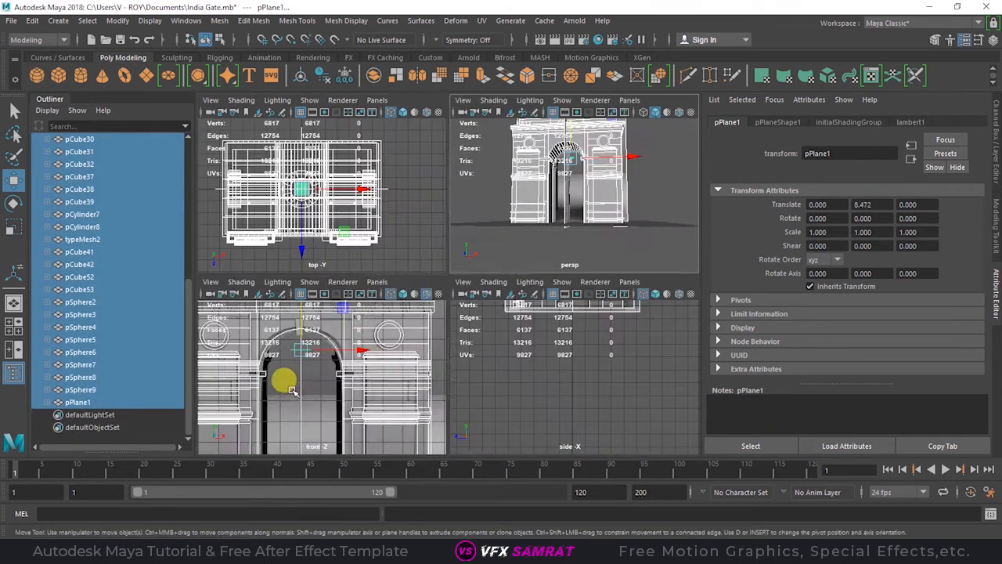
pyautogui.press('space')
pyautogui.scroll(-5, 415, 274)
pyautogui.keyDown('alt'); pyautogui.moveTo(416, 274); pyautogui.dragTo(433, 193, button='middle'); pyautogui.keyUp('alt')
pyautogui.moveTo(444, 122); pyautogui.dragTo(437, 112)
pyautogui.press('space')
pyautogui.press('space')
pyautogui.keyDown('alt'); pyautogui.moveTo(572, 211); pyautogui.dragTo(548, 278); pyautogui.keyUp('alt')
# Create a second polygon plane as the ground and scale it to about 130.6 in X and 133.3 in Z
pyautogui.click(642, 253)
pyautogui.click(148, 77)
pyautogui.press('r')
pyautogui.moveTo(438, 358); pyautogui.dragTo(579, 353)
pyautogui.press('w')
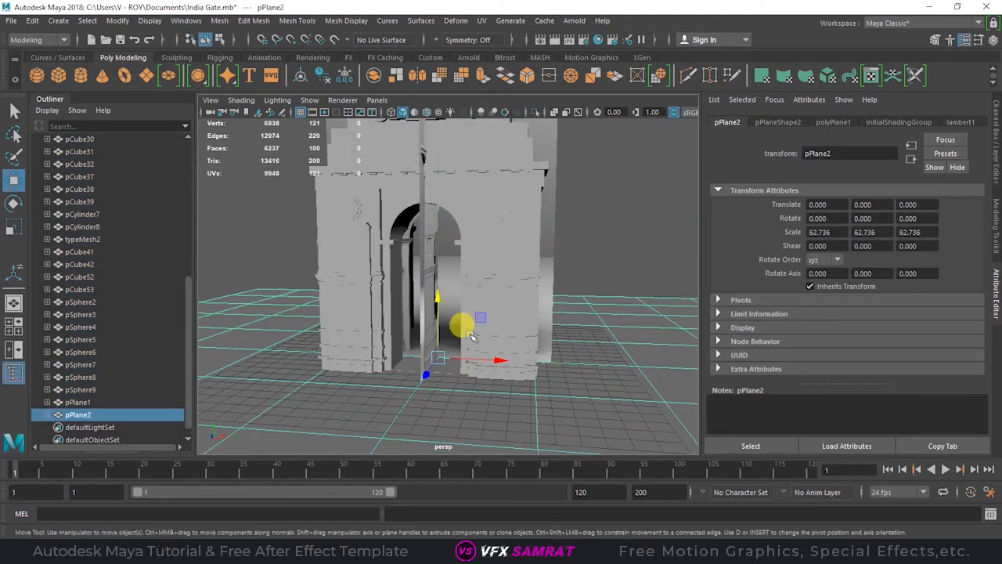
pyautogui.moveTo(429, 374); pyautogui.dragTo(413, 396)
pyautogui.press('w')
# Raise the ground plane to a Translate Y of about 0.246 so it meets the monument's base
pyautogui.press('space')
pyautogui.press('space')
pyautogui.scroll(5, 436, 329)
pyautogui.moveTo(440, 315); pyautogui.dragTo(440, 302)
pyautogui.press('space')
pyautogui.press('space')
pyautogui.keyDown('alt'); pyautogui.moveTo(567, 277); pyautogui.dragTo(570, 246); pyautogui.keyUp('alt')
pyautogui.scroll(5, 448, 296)
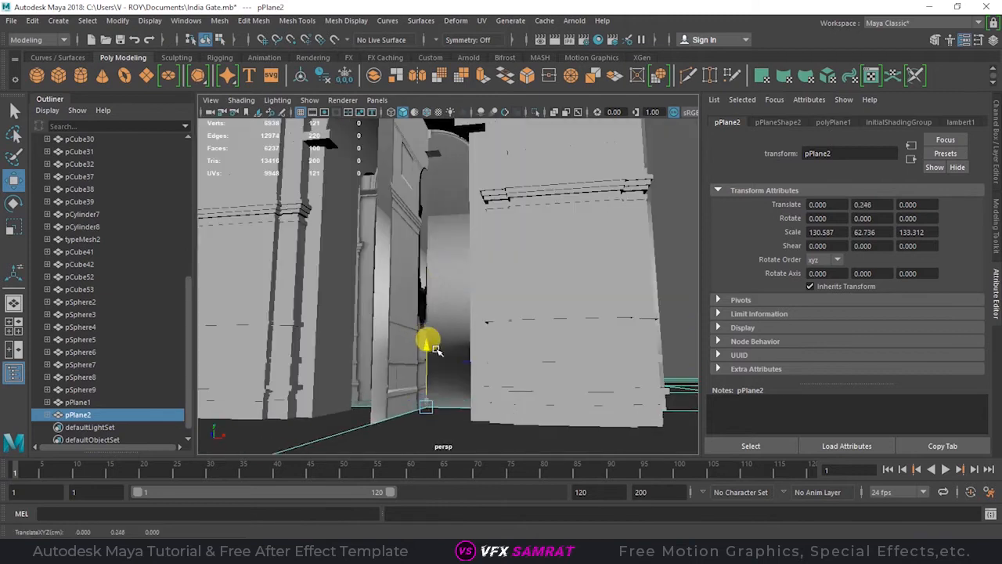
# Hide the reference image planes again and orbit to a three-quarter view of the monument
pyautogui.scroll(-8, 440, 349)
pyautogui.keyDown('alt'); pyautogui.moveTo(448, 291); pyautogui.dragTo(435, 328); pyautogui.keyUp('alt')
pyautogui.click(481, 248)
pyautogui.hotkey('ctrl', 'z')
pyautogui.scroll(5, 415, 314)
pyautogui.click(381, 294)
pyautogui.keyDown('alt'); pyautogui.moveTo(374, 136); pyautogui.dragTo(552, 306); pyautogui.keyUp('alt')
# Turn on the resolution gate for the perspective view and add an Arnold Skydome Light
pyautogui.click(324, 112)
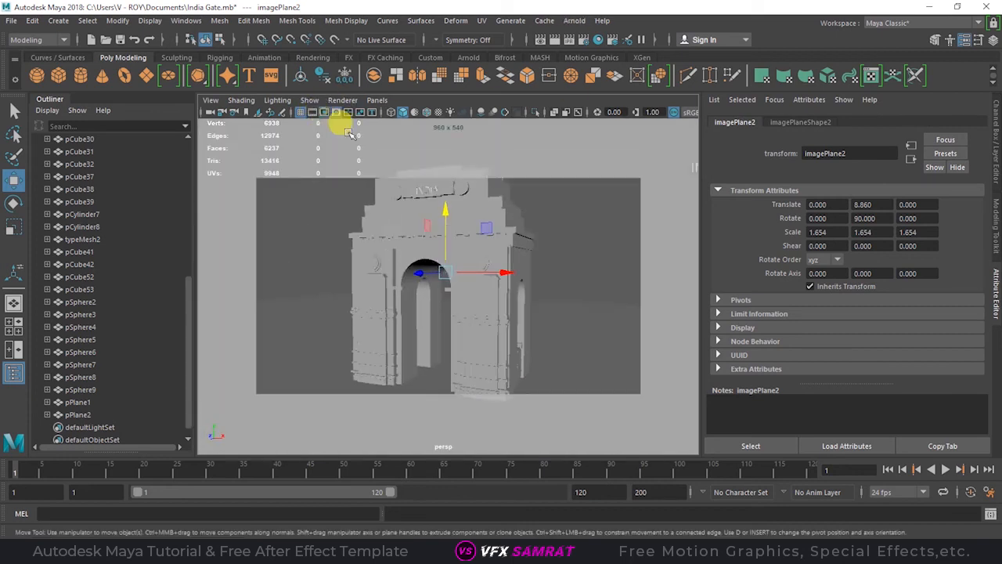
pyautogui.click(574, 20)
pyautogui.moveTo(619, 84)
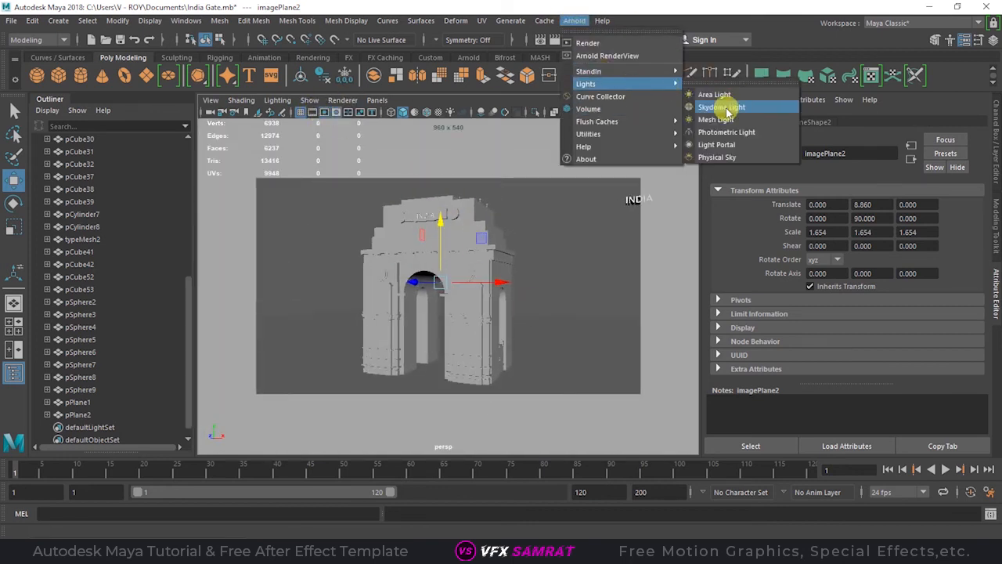
pyautogui.click(727, 106)
# Render the perspective view with Arnold, inspect the monument in the render and close the render window
pyautogui.click(574, 21)
pyautogui.click(588, 43)
pyautogui.keyDown('alt'); pyautogui.moveTo(544, 223); pyautogui.dragTo(653, 297, button='right'); pyautogui.keyUp('alt')
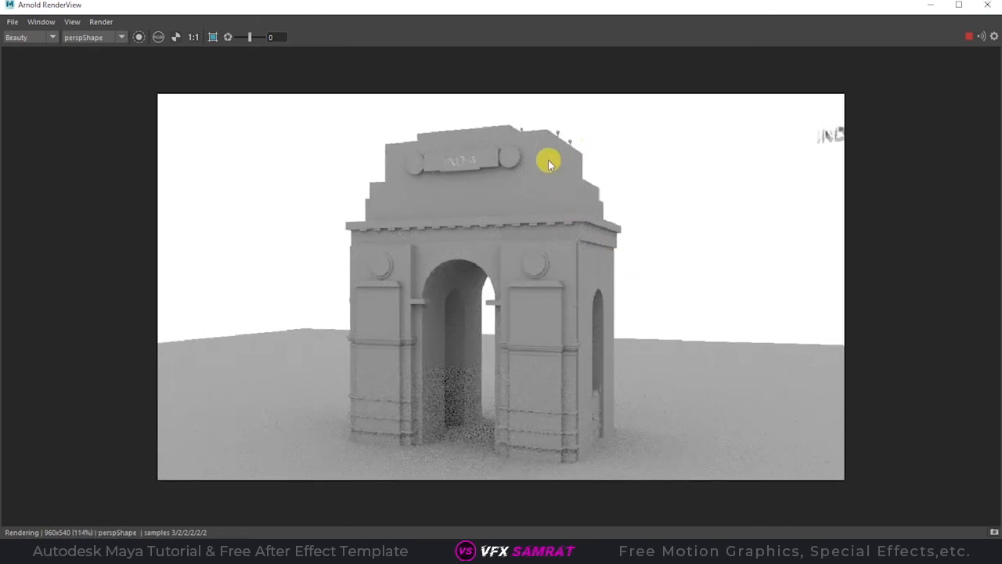
pyautogui.click(988, 6)
pyautogui.keyDown('alt'); pyautogui.moveTo(573, 191); pyautogui.dragTo(516, 234); pyautogui.keyUp('alt')
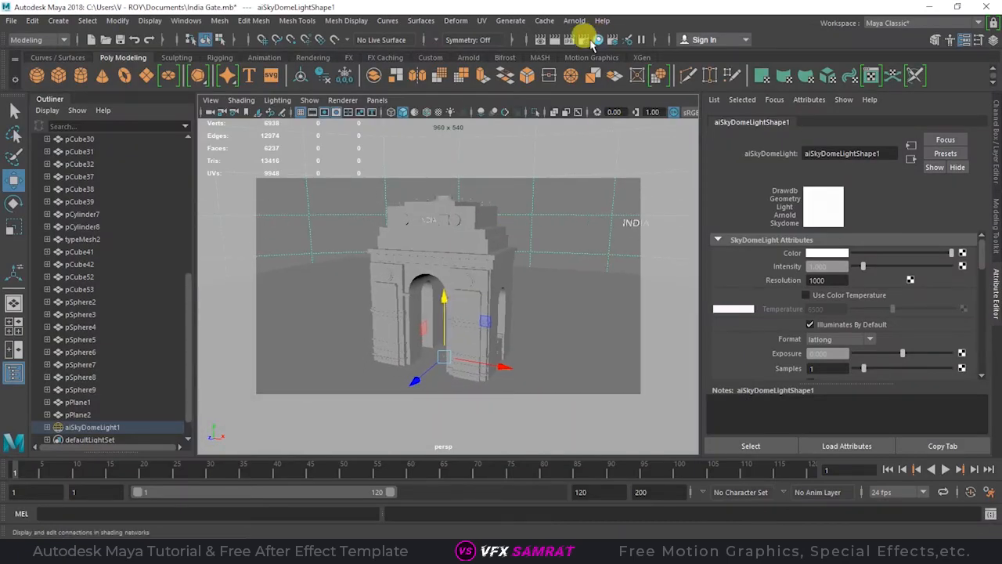
# Set the render image size to 1024 x 1024 and reframe the monument larger within the resolution gate
pyautogui.click(585, 39)
pyautogui.scroll(-5, 307, 299)
pyautogui.click(307, 347)
pyautogui.scroll(1, 303, 400)
pyautogui.click(294, 377)
pyautogui.click(301, 533)
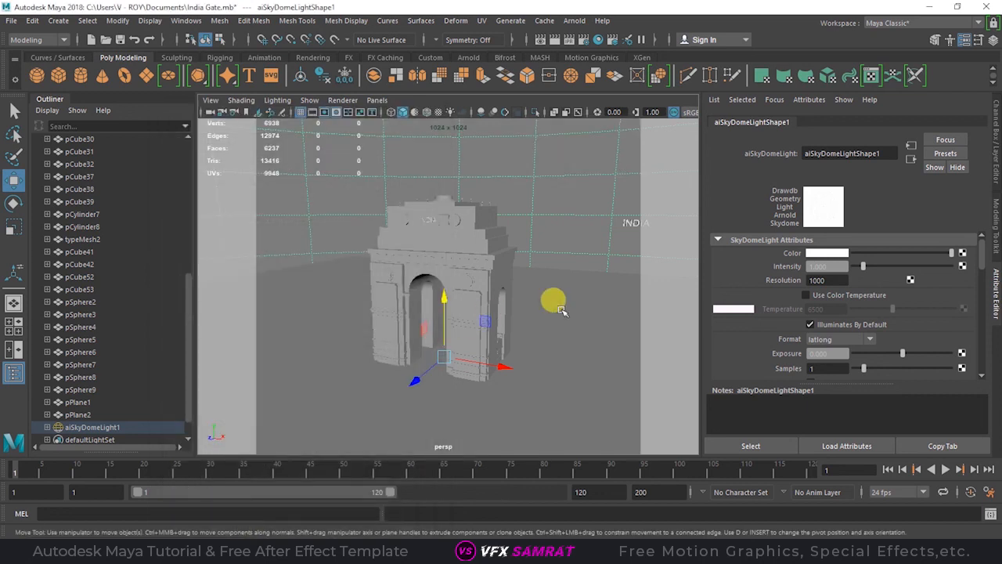
pyautogui.keyDown('alt'); pyautogui.moveTo(548, 280); pyautogui.dragTo(583, 288, button='right'); pyautogui.keyUp('alt')
pyautogui.keyDown('alt'); pyautogui.moveTo(583, 289); pyautogui.dragTo(557, 270); pyautogui.keyUp('alt')
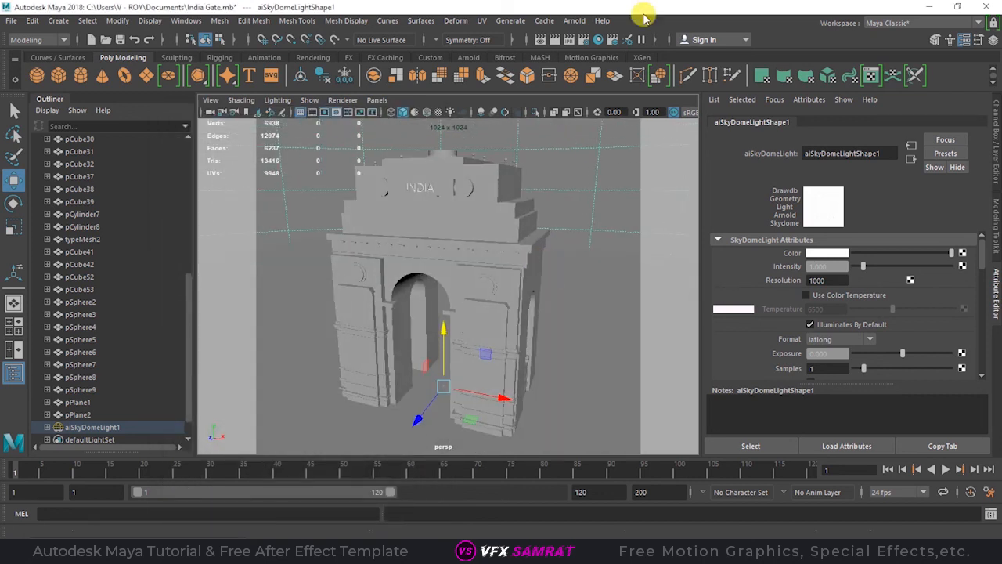